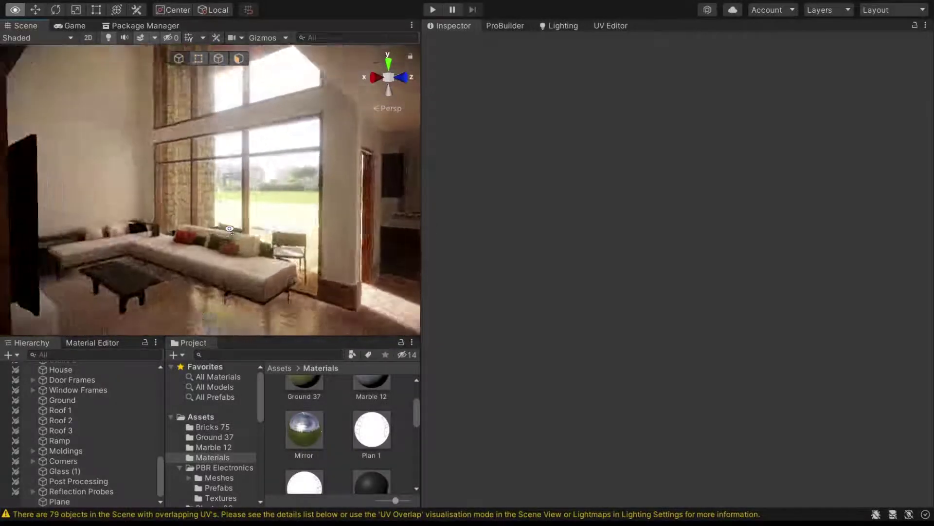
Step: Fly into the living room and open the Glass material from the Project Materials grid
{"action": "right_click_drag", "start_coordinate": [230, 228], "coordinate": [294, 191]}
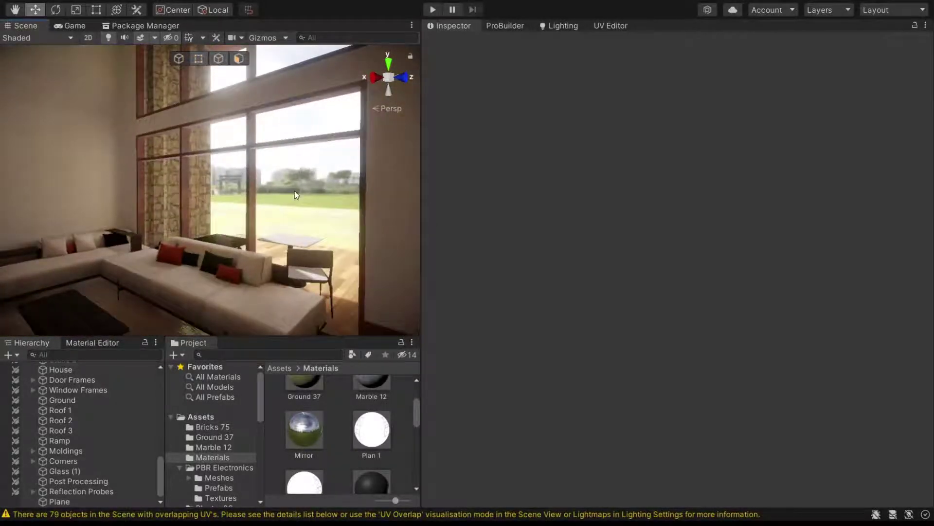
{"action": "scroll", "coordinate": [329, 430], "scroll_direction": "down", "scroll_amount": 2}
{"action": "scroll", "coordinate": [335, 439], "scroll_direction": "down", "scroll_amount": 2}
{"action": "scroll", "coordinate": [334, 439], "scroll_direction": "down", "scroll_amount": 2}
{"action": "scroll", "coordinate": [334, 439], "scroll_direction": "down", "scroll_amount": 2}
{"action": "scroll", "coordinate": [334, 439], "scroll_direction": "up", "scroll_amount": 2}
{"action": "scroll", "coordinate": [334, 439], "scroll_direction": "up", "scroll_amount": 2}
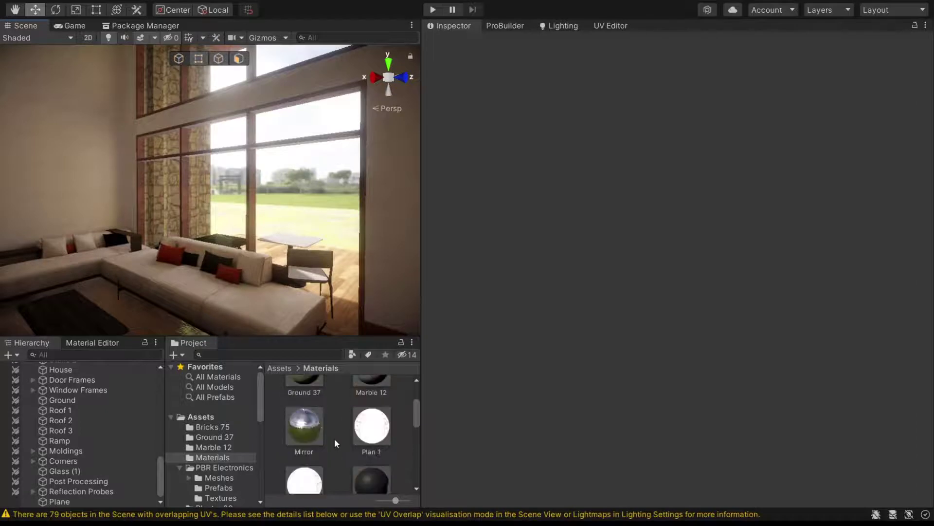
{"action": "scroll", "coordinate": [334, 439], "scroll_direction": "up", "scroll_amount": 2}
{"action": "left_click", "coordinate": [359, 428]}
Step: Switch Glass to the Standard (Specular setup) shader with a white specular colour
{"action": "left_click", "coordinate": [539, 56]}
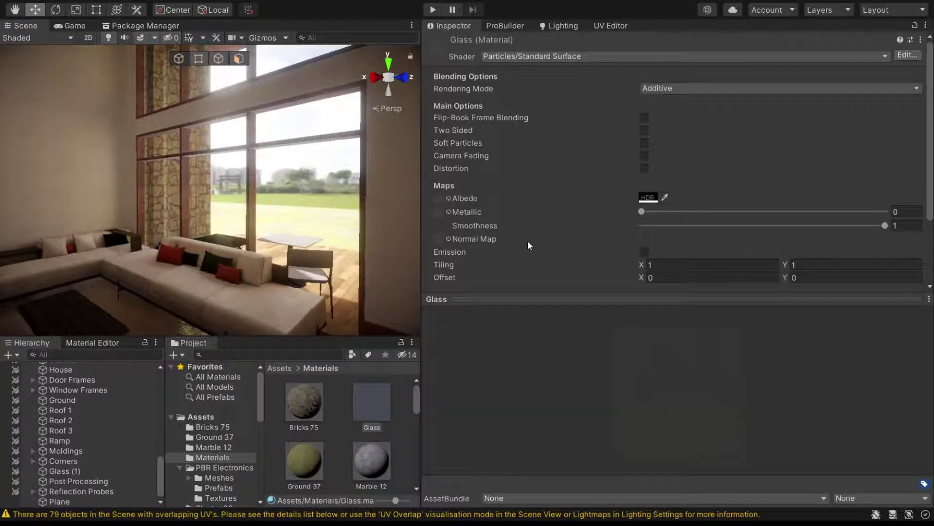
{"action": "key", "text": "ctrl+z"}
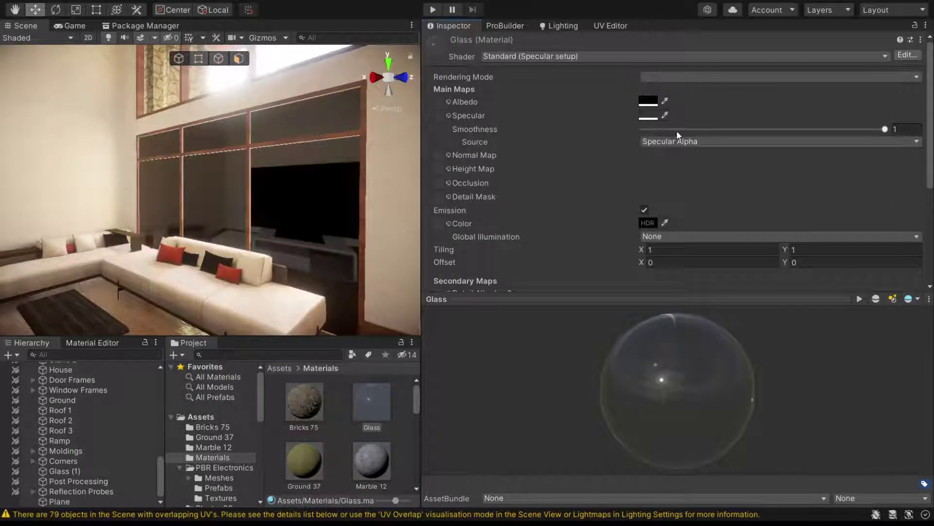
{"action": "key", "text": "ctrl+z"}
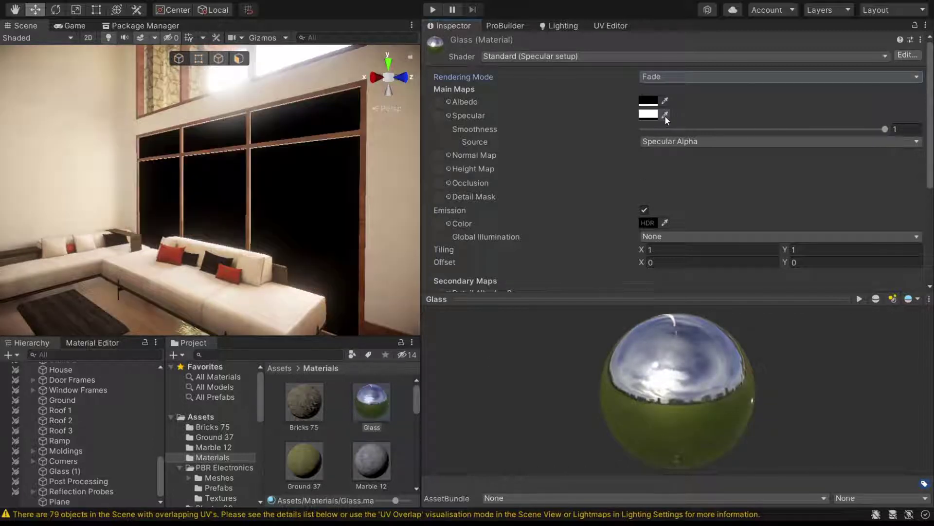
Step: Try Cutout and Opaque rendering modes on Glass, then settle on Transparent
{"action": "left_click", "coordinate": [652, 75]}
{"action": "left_click", "coordinate": [671, 104]}
{"action": "left_click", "coordinate": [672, 80]}
{"action": "left_click", "coordinate": [674, 91]}
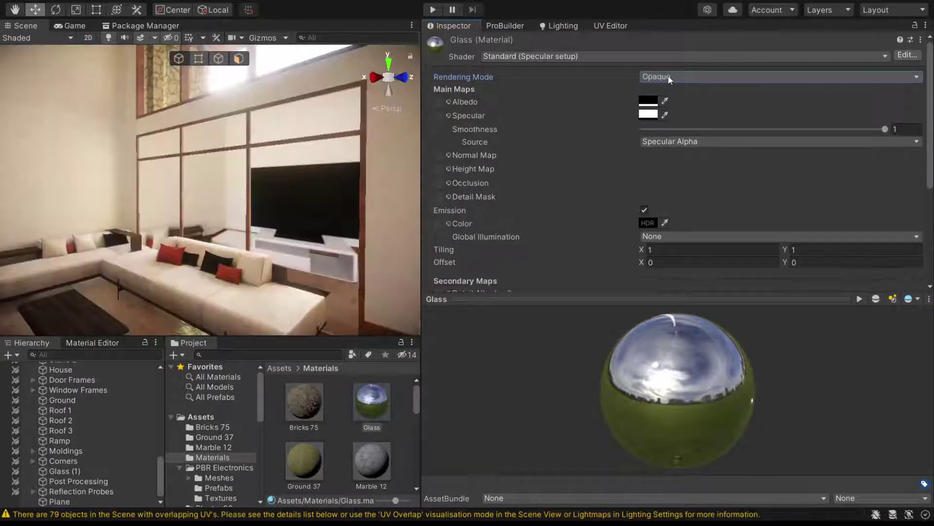
{"action": "left_click", "coordinate": [673, 78]}
{"action": "left_click", "coordinate": [676, 124]}
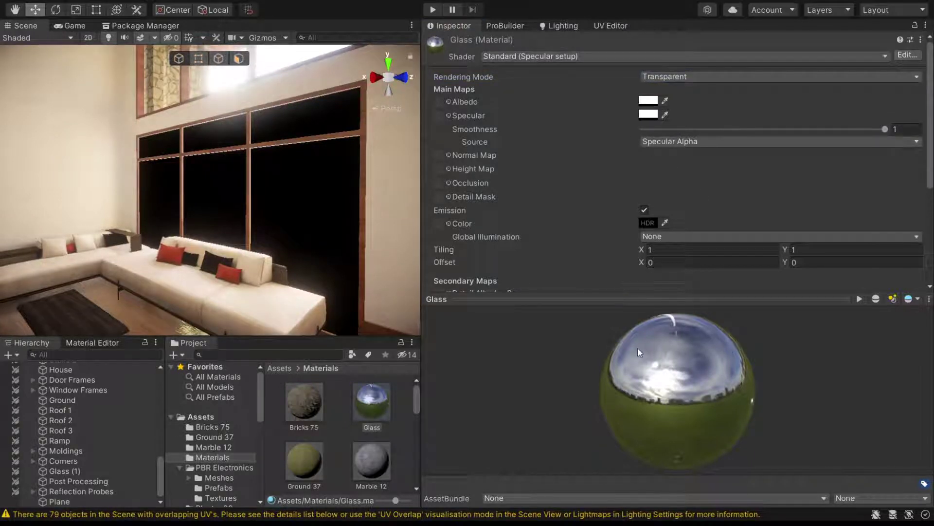
Step: Lower the glass smoothness to about 0.48 while viewing the living room, then deselect
{"action": "mouse_move", "coordinate": [340, 176]}
{"action": "right_mouse_down"}
{"action": "mouse_move", "coordinate": [344, 247]}
{"action": "mouse_move", "coordinate": [313, 239]}
{"action": "right_mouse_up"}
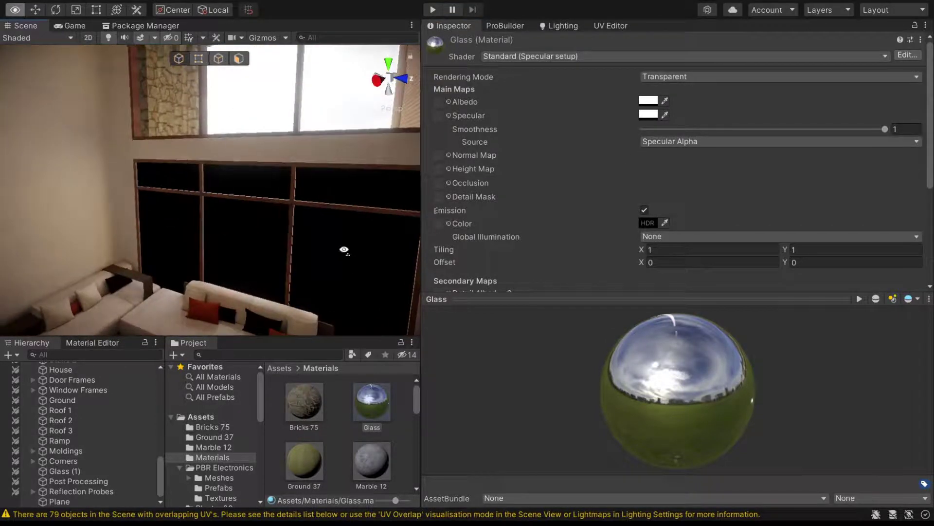
{"action": "middle_click_drag", "start_coordinate": [313, 239], "coordinate": [304, 230]}
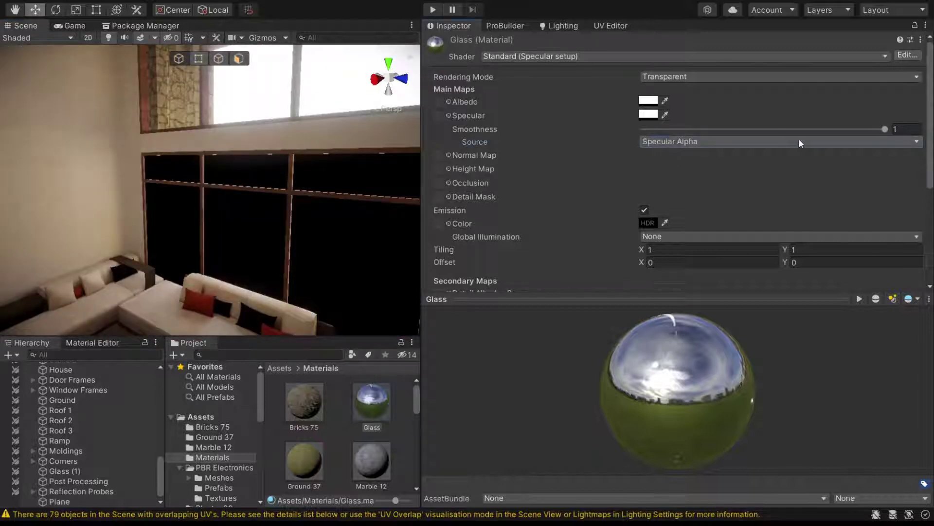
{"action": "mouse_move", "coordinate": [884, 130]}
{"action": "left_mouse_down"}
{"action": "mouse_move", "coordinate": [759, 131]}
{"action": "mouse_move", "coordinate": [901, 129]}
{"action": "left_mouse_up"}
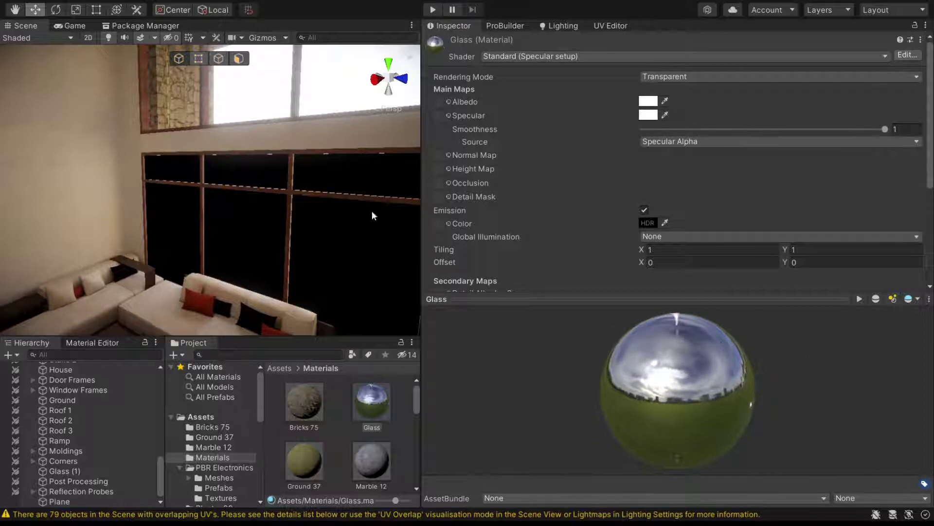
{"action": "right_click_drag", "start_coordinate": [372, 215], "coordinate": [322, 196]}
{"action": "left_click", "coordinate": [322, 195]}
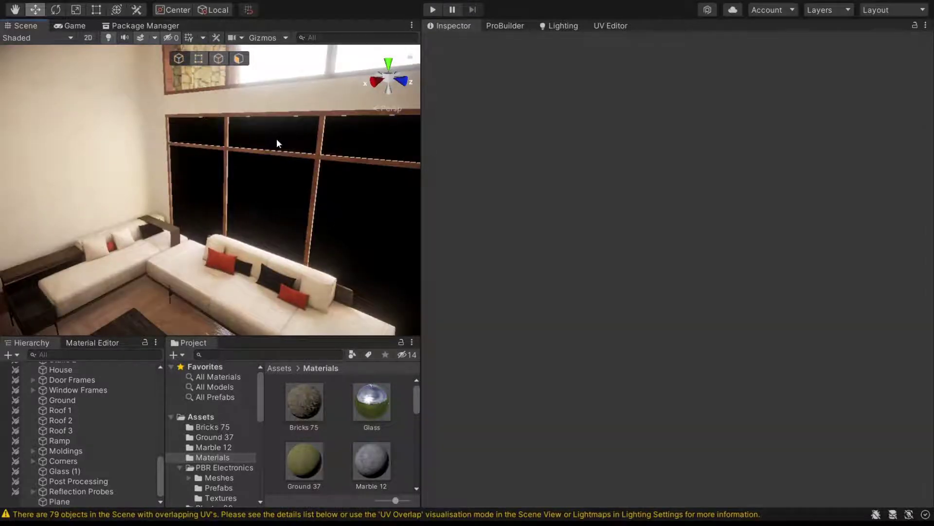
Step: Select the Glass (1) window pane and view the Lighting and ProBuilder panels
{"action": "mouse_move", "coordinate": [256, 165]}
{"action": "right_mouse_down"}
{"action": "mouse_move", "coordinate": [17, 198]}
{"action": "mouse_move", "coordinate": [37, 161]}
{"action": "right_mouse_up"}
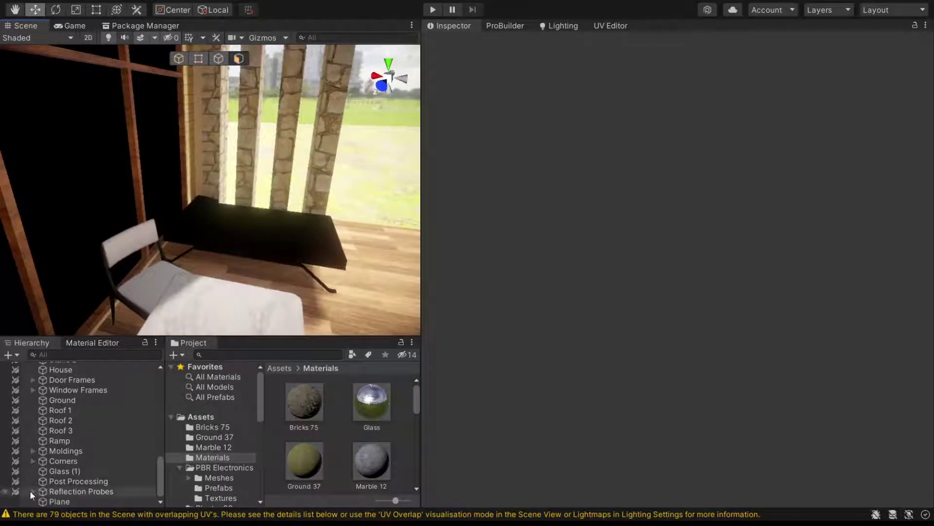
{"action": "left_click", "coordinate": [103, 162]}
{"action": "mouse_move", "coordinate": [106, 164]}
{"action": "right_mouse_down"}
{"action": "mouse_move", "coordinate": [151, 181]}
{"action": "mouse_move", "coordinate": [296, 189]}
{"action": "right_mouse_up"}
{"action": "left_click", "coordinate": [296, 189]}
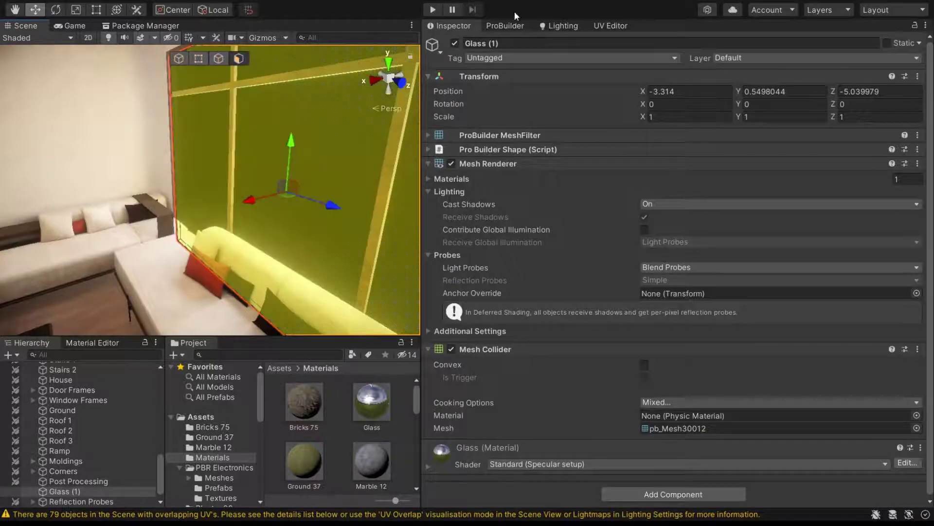
{"action": "left_click", "coordinate": [559, 25]}
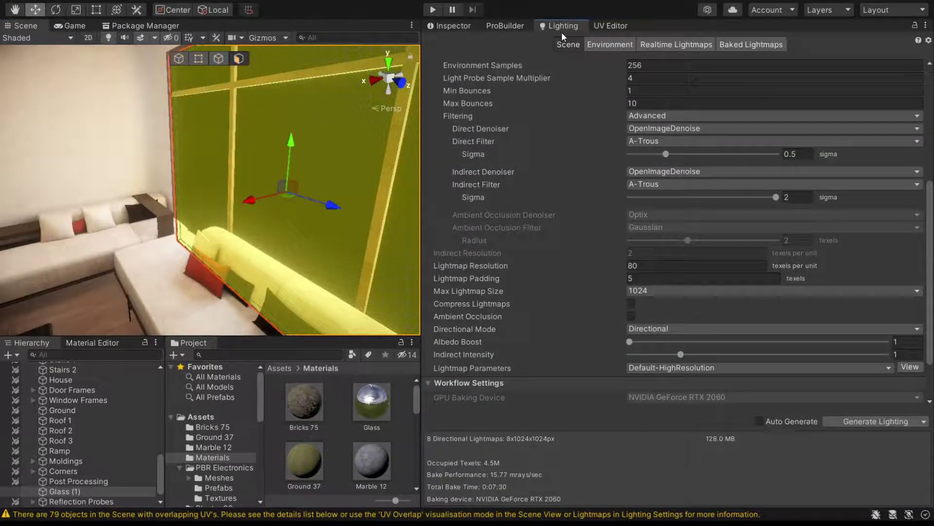
{"action": "left_click", "coordinate": [505, 26]}
{"action": "right_click_drag", "start_coordinate": [244, 219], "coordinate": [25, 223]}
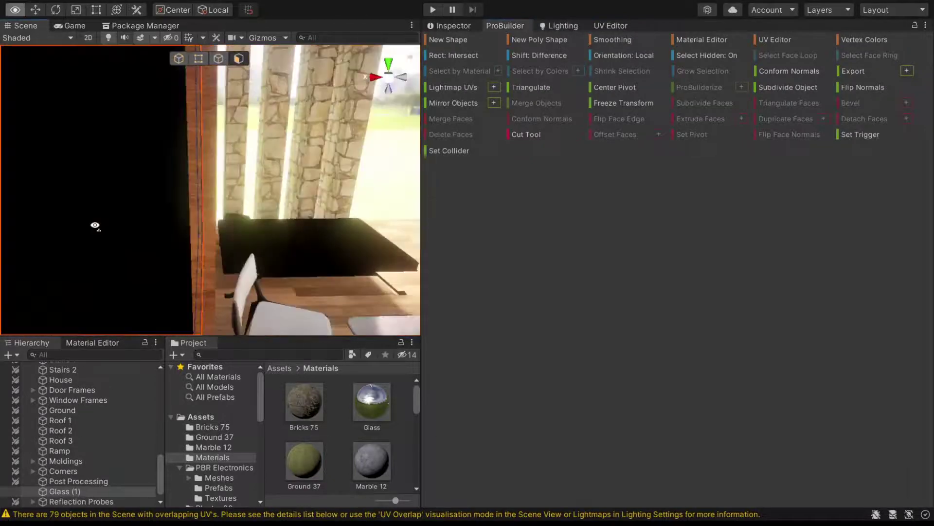
{"action": "right_click_drag", "start_coordinate": [243, 219], "coordinate": [285, 204]}
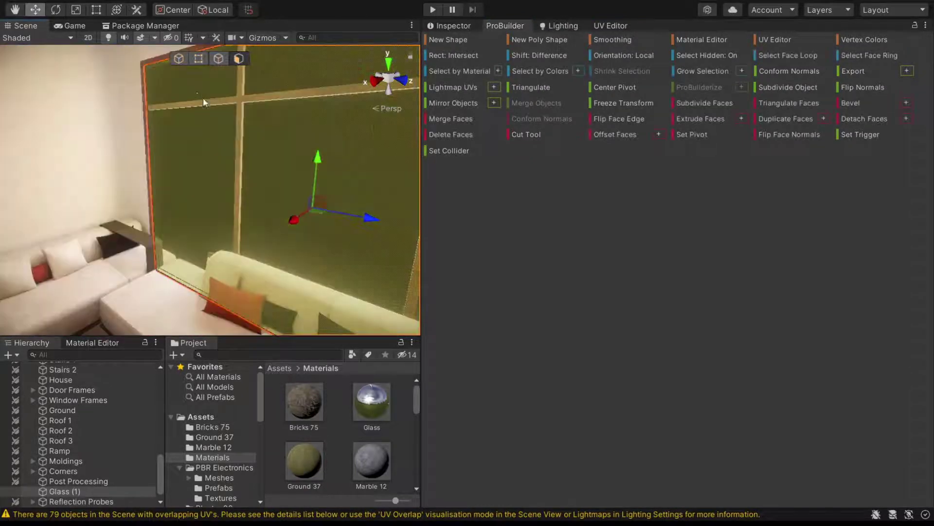
Step: Expand the Glass (1) material settings and turn off Emission
{"action": "left_click", "coordinate": [464, 25]}
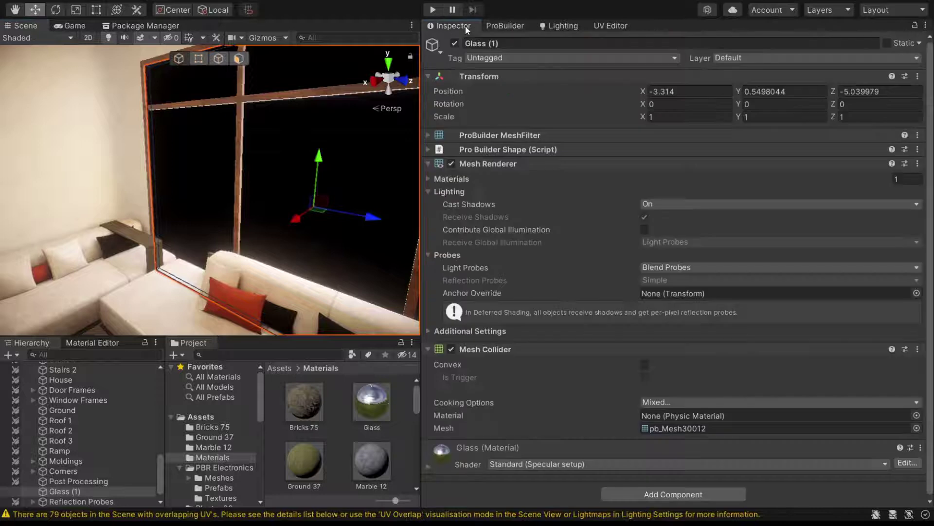
{"action": "left_click", "coordinate": [460, 461]}
{"action": "scroll", "coordinate": [461, 460], "scroll_direction": "down", "scroll_amount": 10}
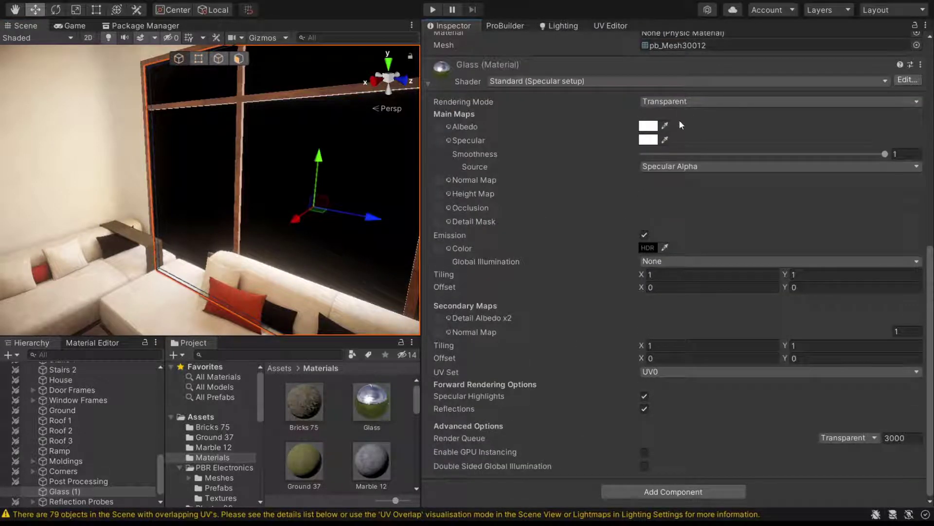
{"action": "left_click", "coordinate": [644, 234]}
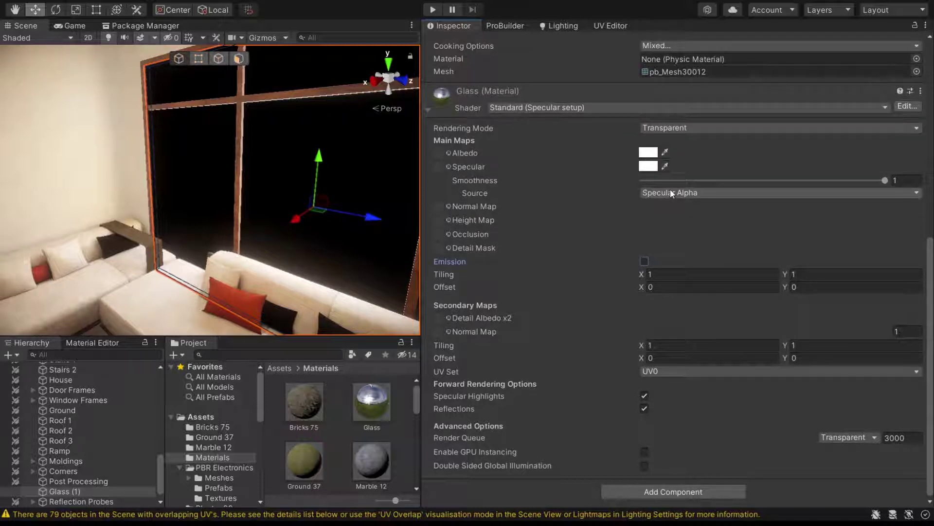
Step: Cycle the glass through Opaque, Cutout and Fade rendering modes, ending on Transparent
{"action": "left_click", "coordinate": [655, 142]}
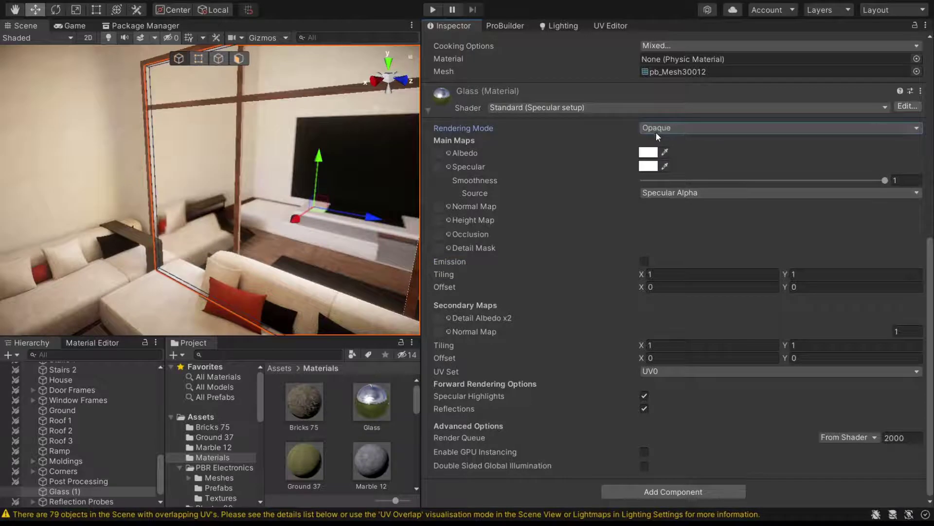
{"action": "mouse_move", "coordinate": [210, 195]}
{"action": "right_mouse_down"}
{"action": "mouse_move", "coordinate": [261, 224]}
{"action": "mouse_move", "coordinate": [228, 222]}
{"action": "right_mouse_up"}
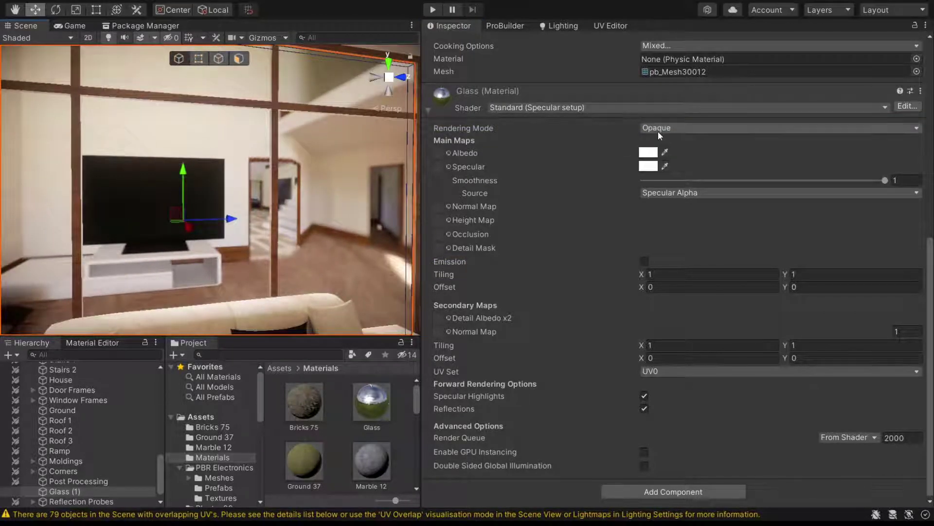
{"action": "left_click", "coordinate": [671, 157]}
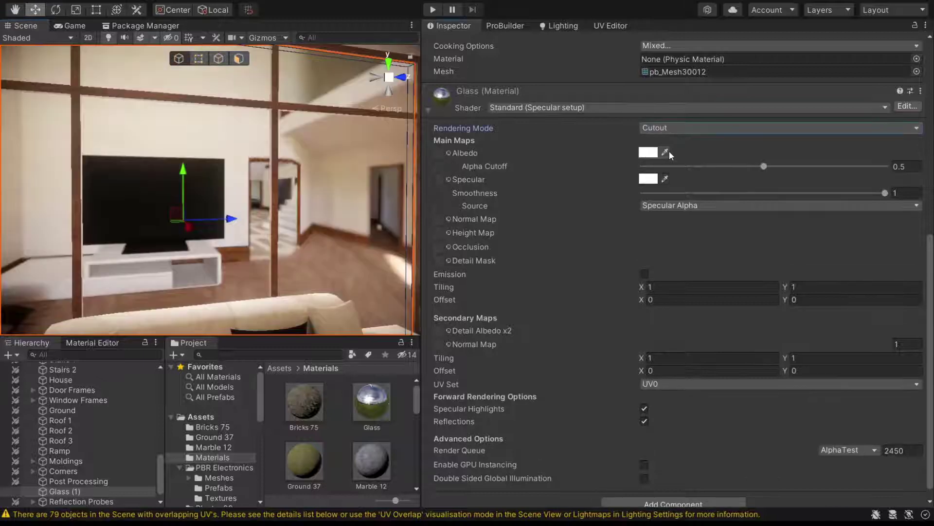
{"action": "left_click", "coordinate": [667, 127]}
{"action": "left_click", "coordinate": [668, 163]}
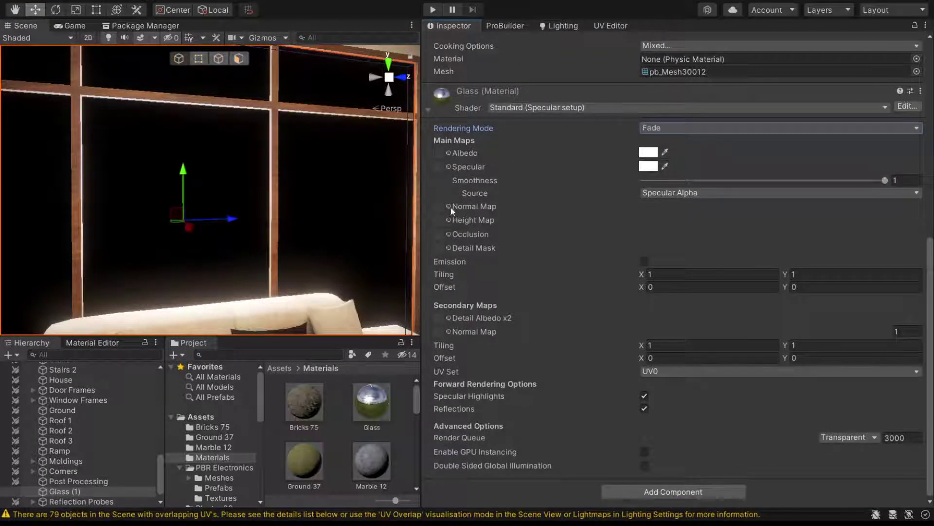
{"action": "left_click", "coordinate": [673, 130]}
{"action": "left_click", "coordinate": [673, 141]}
{"action": "mouse_move", "coordinate": [204, 194]}
{"action": "right_mouse_down"}
{"action": "mouse_move", "coordinate": [115, 247]}
{"action": "mouse_move", "coordinate": [81, 219]}
{"action": "mouse_move", "coordinate": [144, 254]}
{"action": "mouse_move", "coordinate": [195, 261]}
{"action": "right_mouse_up"}
{"action": "key", "text": "w"}
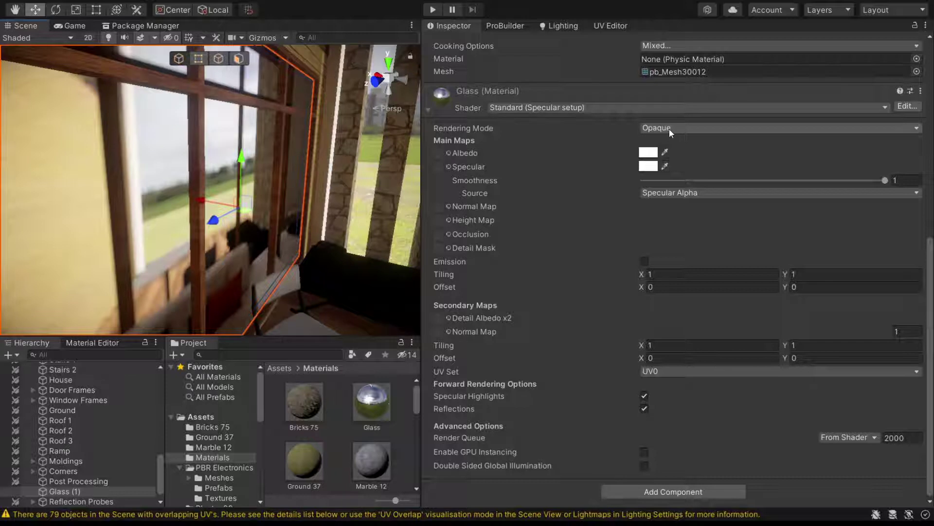
{"action": "key", "text": "ctrl+z"}
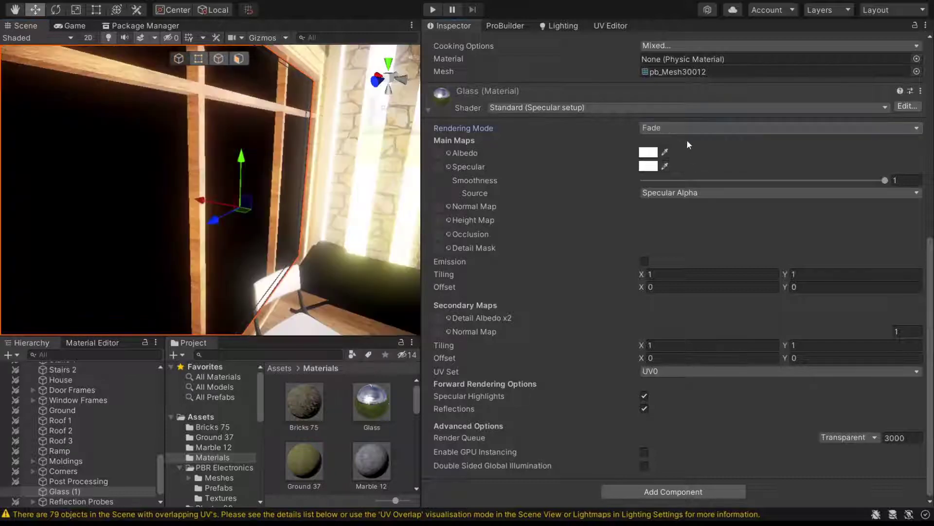
{"action": "key", "text": "ctrl+z"}
Step: Test lower smoothness and a red specular tint, then undo the tint
{"action": "mouse_move", "coordinate": [682, 180]}
{"action": "left_mouse_down"}
{"action": "mouse_move", "coordinate": [636, 179]}
{"action": "mouse_move", "coordinate": [886, 180]}
{"action": "left_mouse_up"}
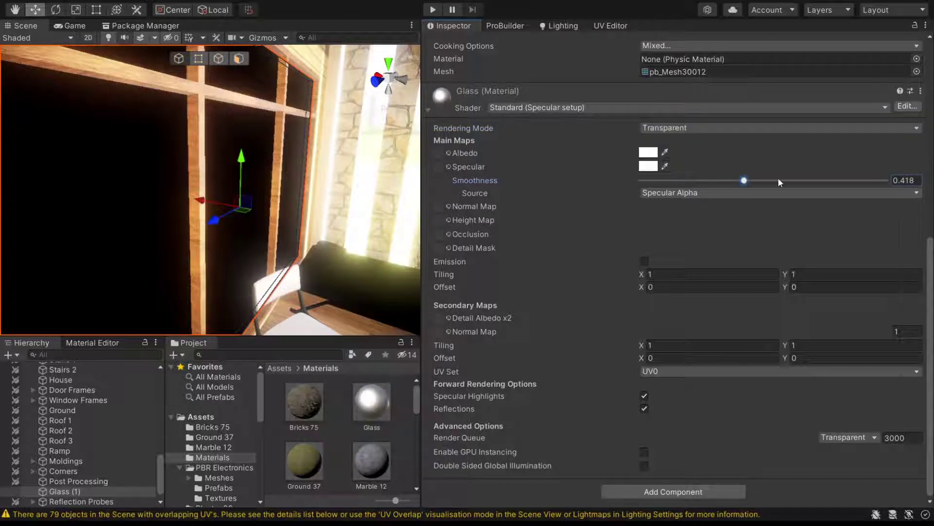
{"action": "left_click", "coordinate": [649, 165]}
{"action": "key", "text": "ctrl+z"}
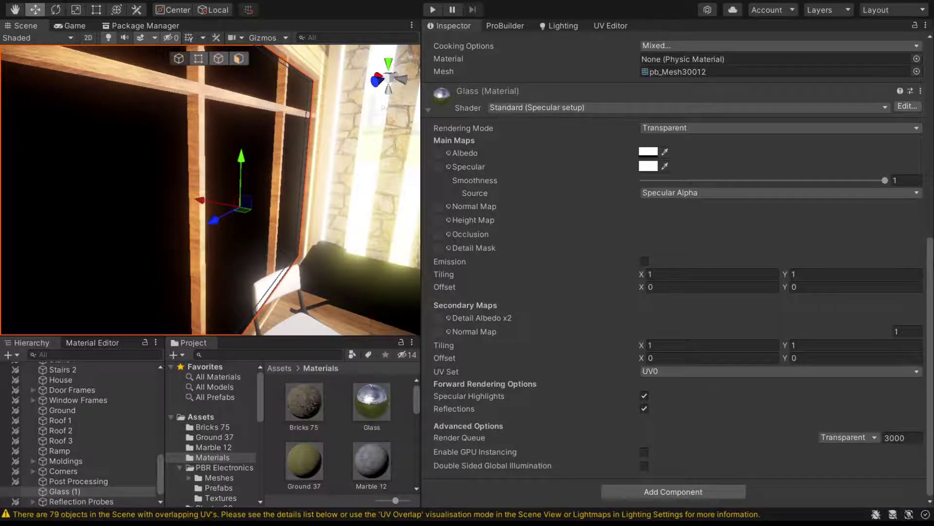
{"action": "scroll", "coordinate": [676, 236], "scroll_direction": "up", "scroll_amount": 10}
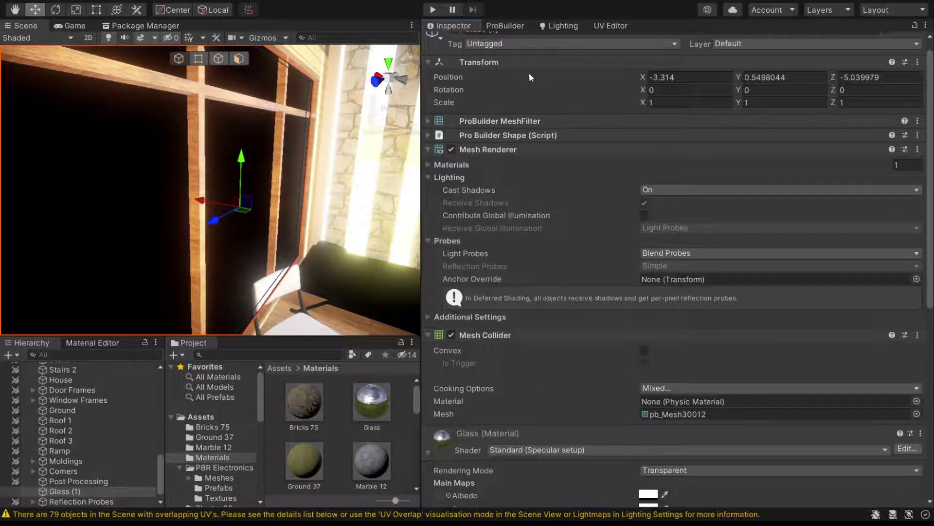
Step: Hide the Glass (1) pane and look around the shaded room toward the kitchen fridge
{"action": "scroll", "coordinate": [529, 72], "scroll_direction": "up", "scroll_amount": 1}
{"action": "left_click", "coordinate": [454, 43]}
{"action": "mouse_move", "coordinate": [162, 233]}
{"action": "right_mouse_down"}
{"action": "mouse_move", "coordinate": [200, 205]}
{"action": "mouse_move", "coordinate": [213, 234]}
{"action": "mouse_move", "coordinate": [175, 229]}
{"action": "mouse_move", "coordinate": [299, 220]}
{"action": "mouse_move", "coordinate": [276, 252]}
{"action": "mouse_move", "coordinate": [66, 245]}
{"action": "right_mouse_up"}
{"action": "left_click", "coordinate": [320, 169]}
{"action": "mouse_move", "coordinate": [276, 232]}
{"action": "right_mouse_down"}
{"action": "mouse_move", "coordinate": [194, 232]}
{"action": "mouse_move", "coordinate": [305, 256]}
{"action": "mouse_move", "coordinate": [215, 257]}
{"action": "mouse_move", "coordinate": [168, 229]}
{"action": "mouse_move", "coordinate": [205, 264]}
{"action": "right_mouse_up"}
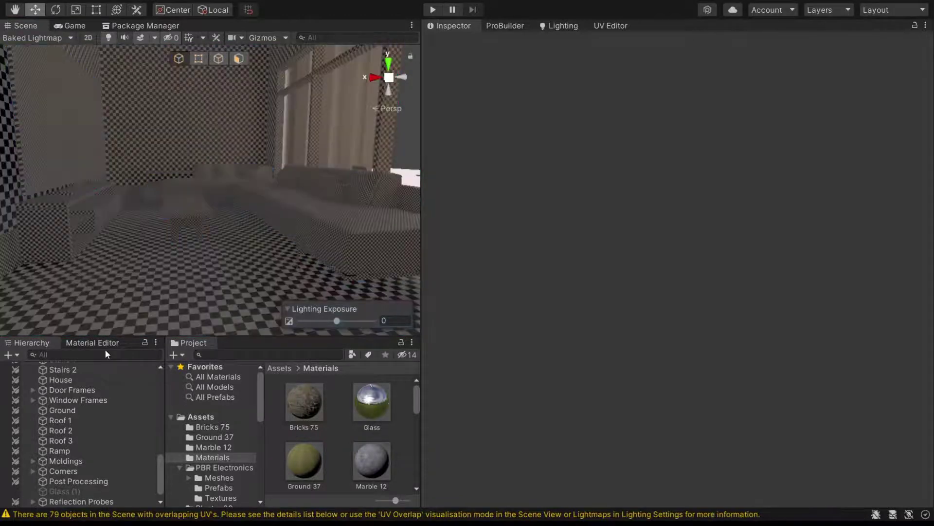
{"action": "right_click_drag", "start_coordinate": [257, 164], "coordinate": [64, 71]}
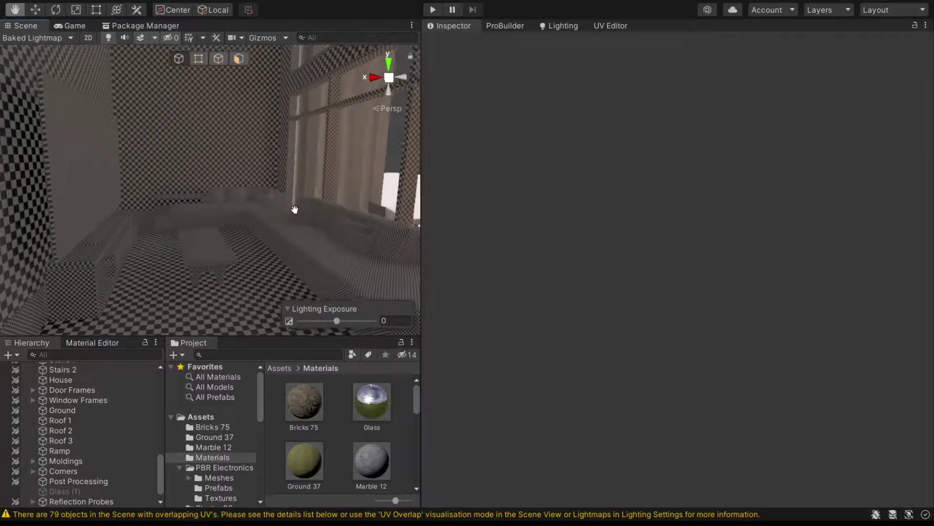
{"action": "mouse_move", "coordinate": [229, 204]}
{"action": "right_mouse_down"}
{"action": "mouse_move", "coordinate": [275, 237]}
{"action": "mouse_move", "coordinate": [262, 134]}
{"action": "mouse_move", "coordinate": [294, 192]}
{"action": "mouse_move", "coordinate": [185, 224]}
{"action": "mouse_move", "coordinate": [232, 200]}
{"action": "right_mouse_up"}
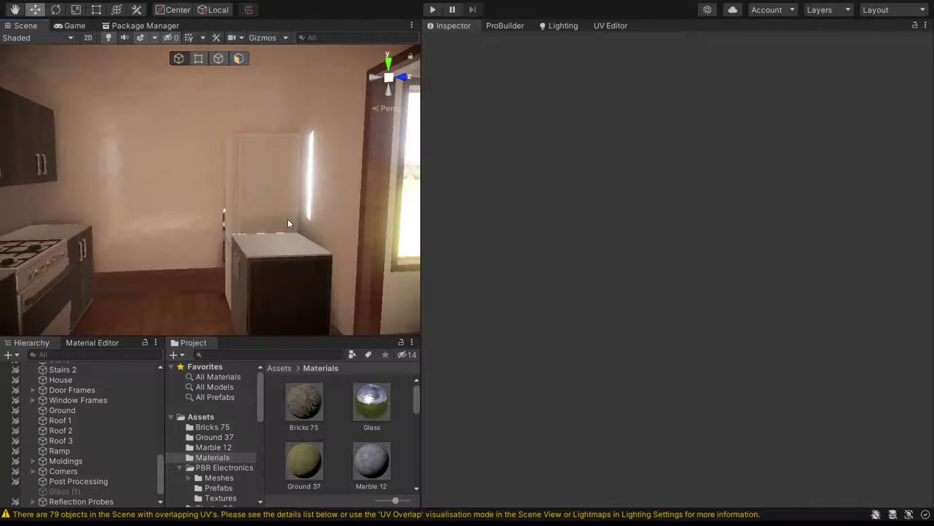
{"action": "mouse_move", "coordinate": [280, 233]}
{"action": "right_mouse_down"}
{"action": "mouse_move", "coordinate": [336, 211]}
{"action": "mouse_move", "coordinate": [563, 226]}
{"action": "right_mouse_up"}
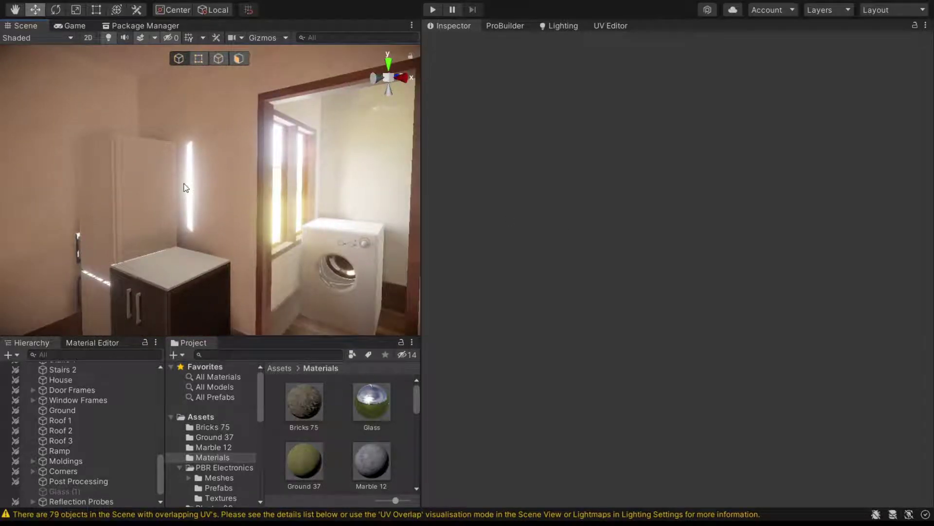
{"action": "mouse_move", "coordinate": [241, 202]}
{"action": "right_mouse_down"}
{"action": "mouse_move", "coordinate": [320, 244]}
{"action": "mouse_move", "coordinate": [232, 276]}
{"action": "mouse_move", "coordinate": [211, 215]}
{"action": "right_mouse_up"}
Step: Select the fridge, expand its material and slide it along its X axis
{"action": "left_click", "coordinate": [232, 277]}
{"action": "scroll", "coordinate": [553, 326], "scroll_direction": "down", "scroll_amount": 5}
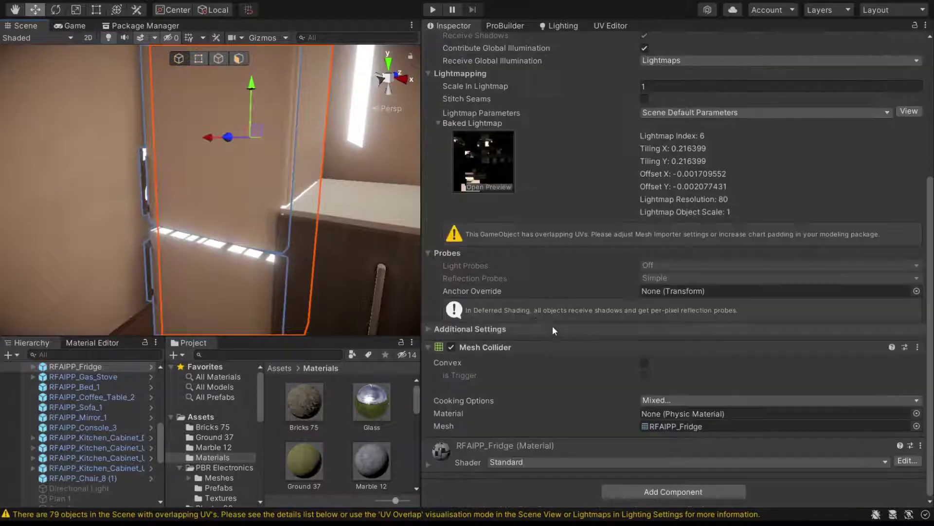
{"action": "left_click", "coordinate": [474, 450]}
{"action": "scroll", "coordinate": [475, 450], "scroll_direction": "down", "scroll_amount": 8}
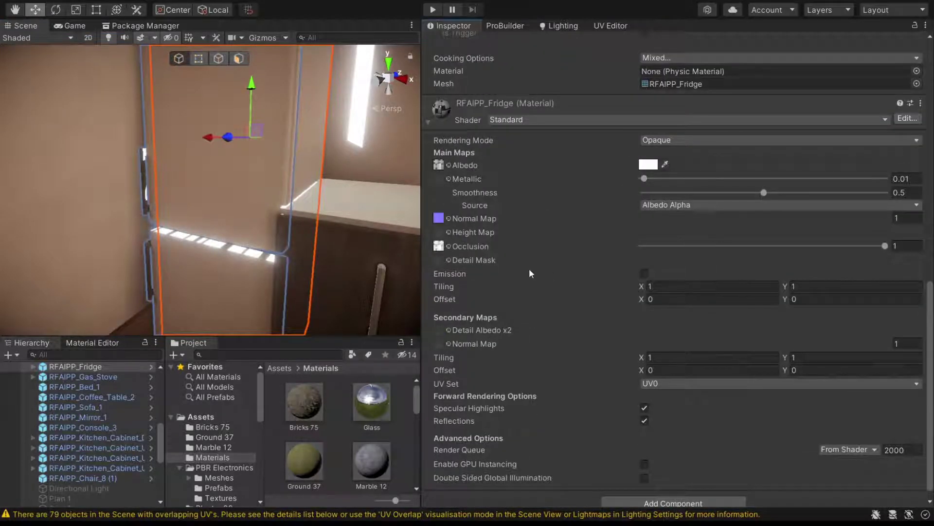
{"action": "left_click_drag", "start_coordinate": [205, 137], "coordinate": [124, 116]}
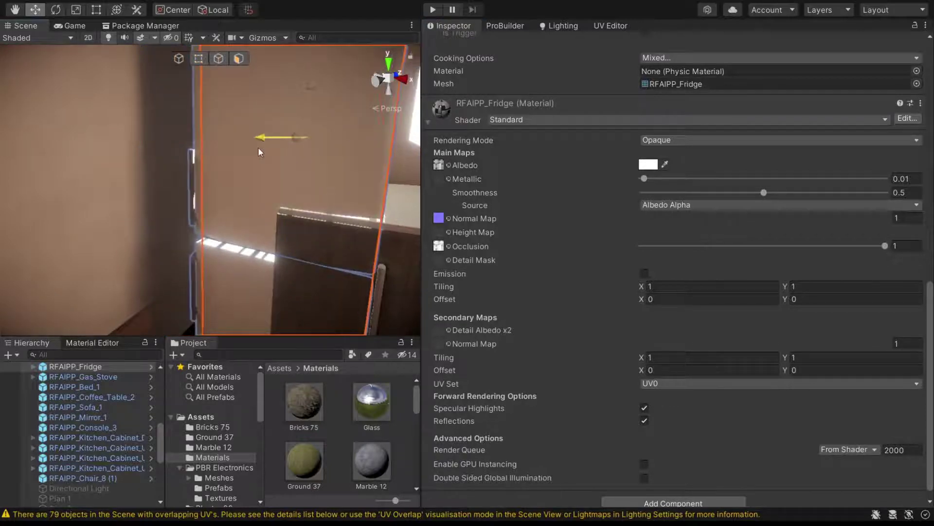
{"action": "right_click_drag", "start_coordinate": [125, 120], "coordinate": [213, 155]}
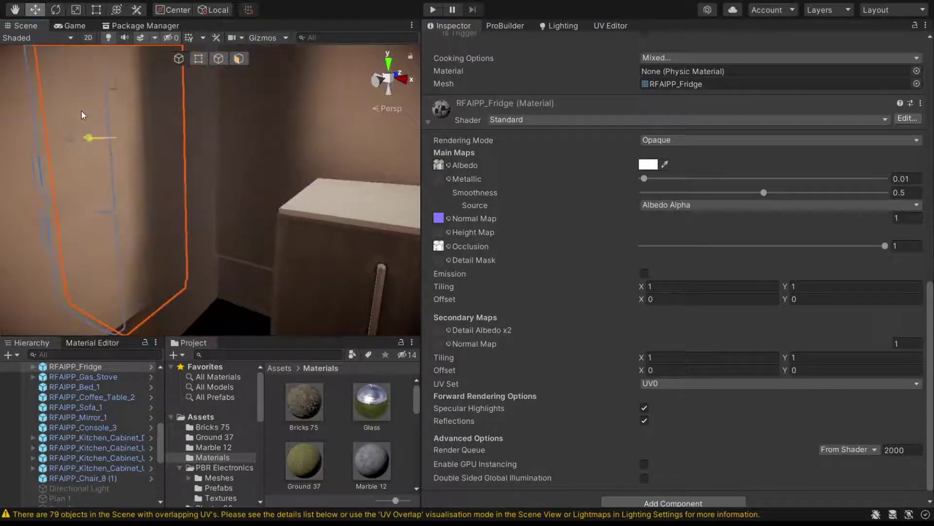
{"action": "scroll", "coordinate": [214, 155], "scroll_direction": "down", "scroll_amount": 5}
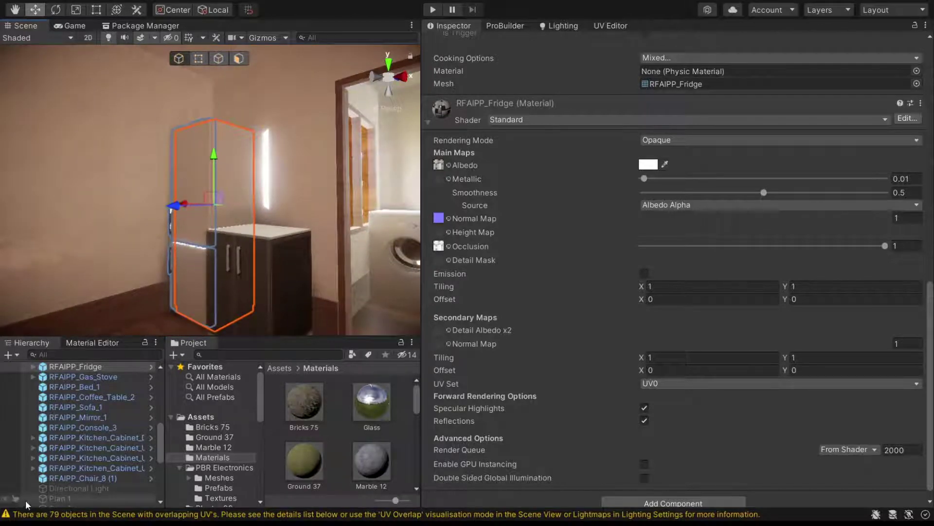
Step: Deactivate the fridge's Point Light child object
{"action": "left_click", "coordinate": [33, 367]}
{"action": "left_click", "coordinate": [90, 397]}
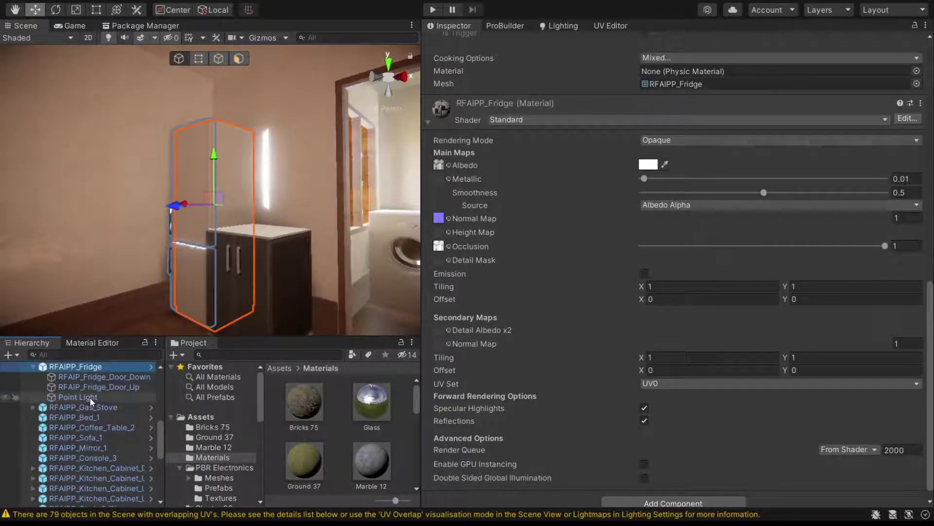
{"action": "left_click", "coordinate": [455, 43]}
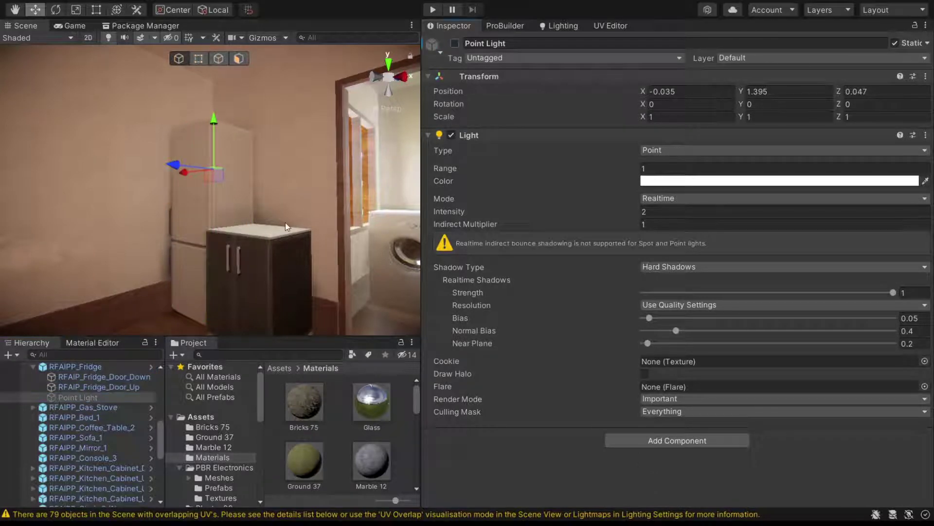
{"action": "mouse_move", "coordinate": [282, 218]}
{"action": "right_mouse_down"}
{"action": "mouse_move", "coordinate": [194, 231]}
{"action": "mouse_move", "coordinate": [227, 251]}
{"action": "right_mouse_up"}
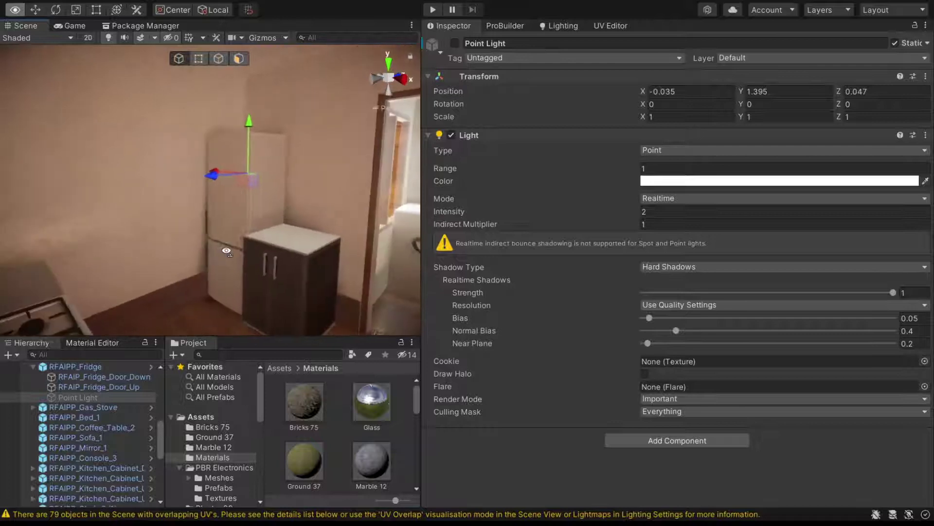
{"action": "mouse_move", "coordinate": [226, 251]}
{"action": "right_mouse_down"}
{"action": "mouse_move", "coordinate": [316, 212]}
{"action": "mouse_move", "coordinate": [253, 247]}
{"action": "mouse_move", "coordinate": [191, 194]}
{"action": "right_mouse_up"}
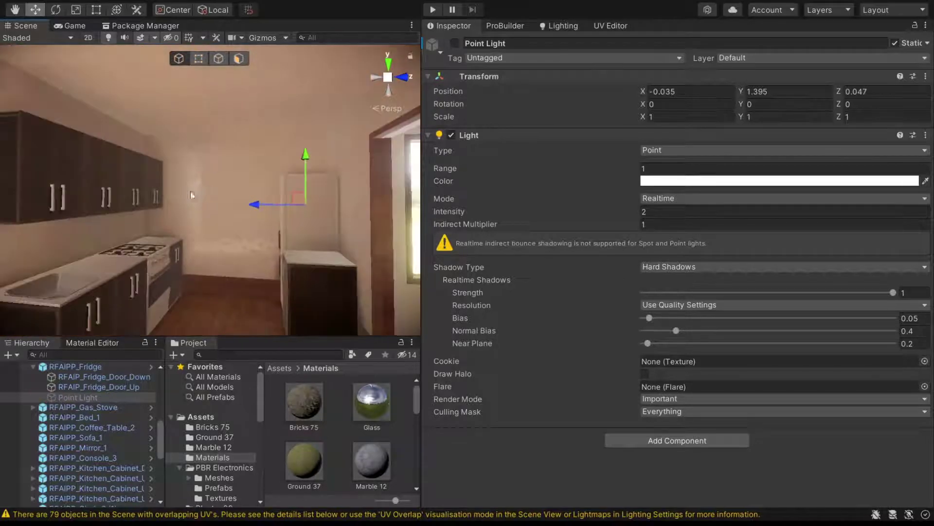
Step: Lower the Plaster material's smoothness to 0.324
{"action": "left_click", "coordinate": [181, 196]}
{"action": "scroll", "coordinate": [395, 462], "scroll_direction": "down", "scroll_amount": 2}
{"action": "scroll", "coordinate": [395, 463], "scroll_direction": "down", "scroll_amount": 2}
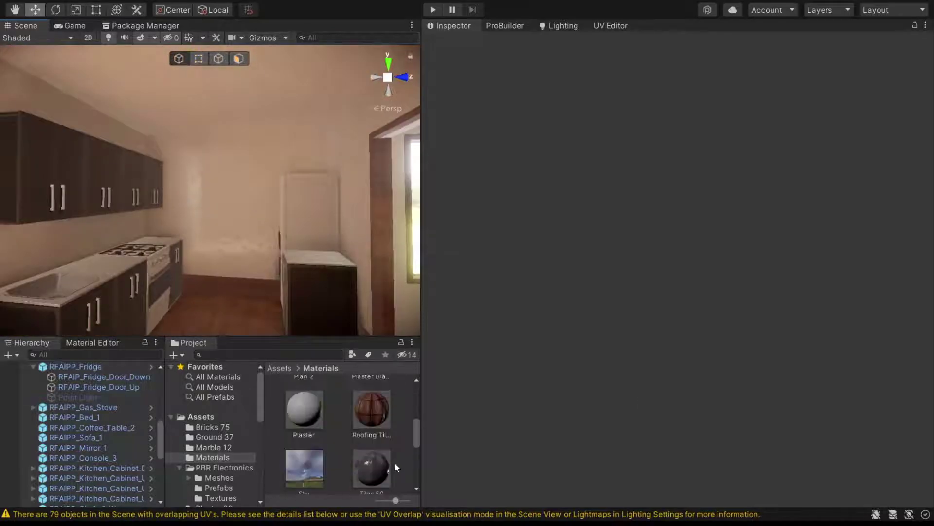
{"action": "scroll", "coordinate": [308, 427], "scroll_direction": "down", "scroll_amount": 1}
{"action": "left_click", "coordinate": [305, 446]}
{"action": "left_click_drag", "start_coordinate": [728, 129], "coordinate": [694, 130]}
Step: Turn the view back to the living room and select the Main Camera
{"action": "mouse_move", "coordinate": [213, 227]}
{"action": "right_mouse_down"}
{"action": "mouse_move", "coordinate": [871, 241]}
{"action": "mouse_move", "coordinate": [867, 266]}
{"action": "right_mouse_up"}
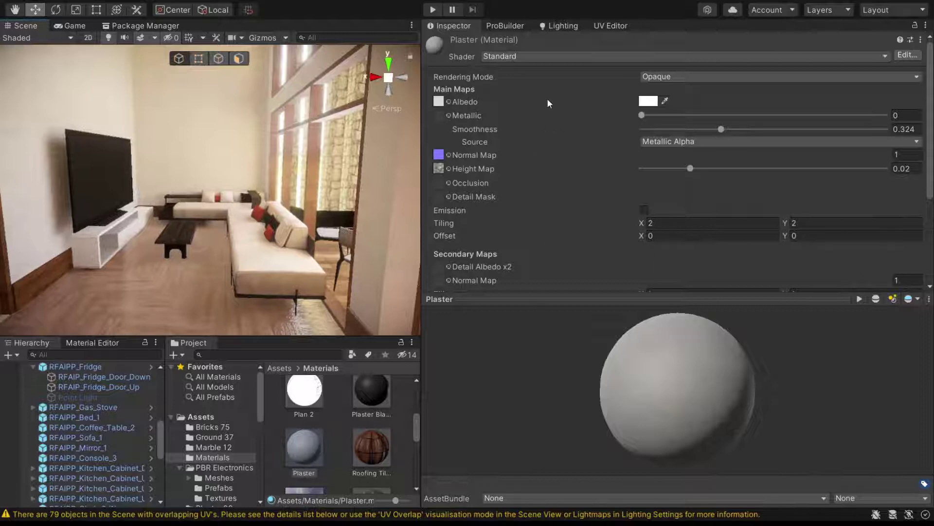
{"action": "scroll", "coordinate": [39, 442], "scroll_direction": "up", "scroll_amount": 3}
{"action": "scroll", "coordinate": [38, 442], "scroll_direction": "up", "scroll_amount": 3}
{"action": "scroll", "coordinate": [123, 436], "scroll_direction": "up", "scroll_amount": 5}
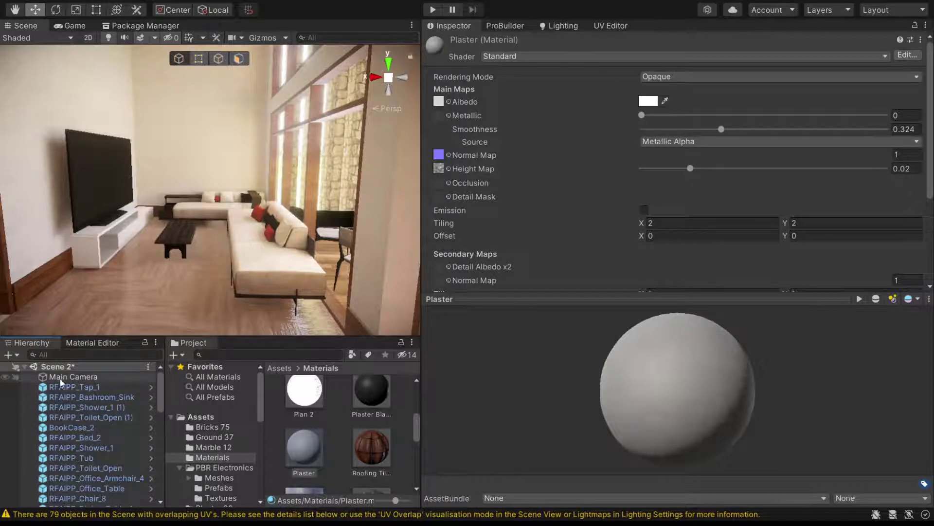
{"action": "right_click_drag", "start_coordinate": [341, 221], "coordinate": [243, 224]}
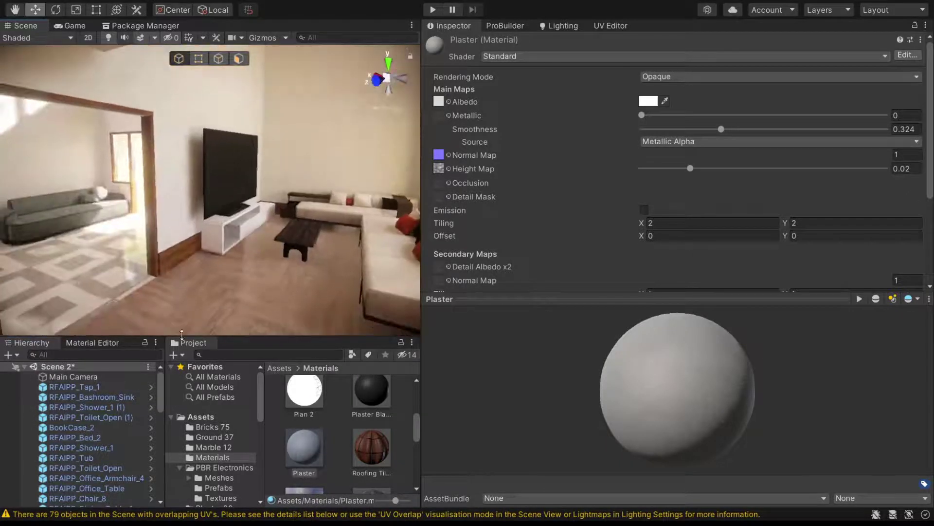
{"action": "left_click", "coordinate": [126, 377]}
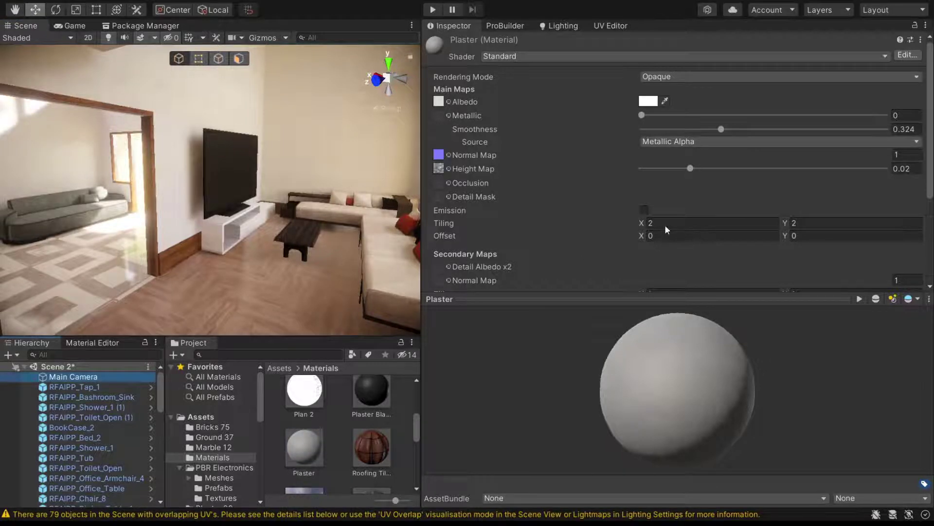
{"action": "scroll", "coordinate": [518, 182], "scroll_direction": "down", "scroll_amount": 8}
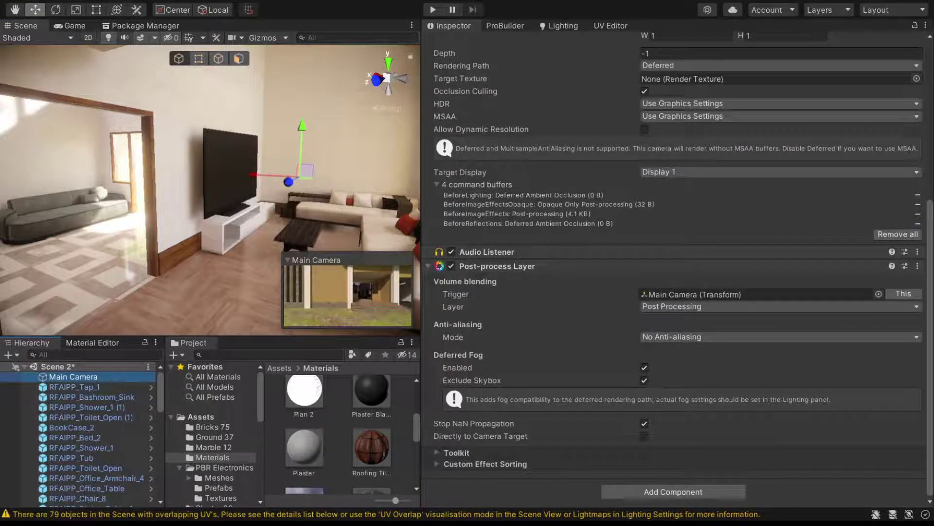
Step: Add an Ambient Occlusion override at 0.82 intensity to Post Processing, then undo it
{"action": "scroll", "coordinate": [214, 438], "scroll_direction": "down", "scroll_amount": 10}
{"action": "scroll", "coordinate": [127, 438], "scroll_direction": "down", "scroll_amount": 10}
{"action": "left_click", "coordinate": [100, 471]}
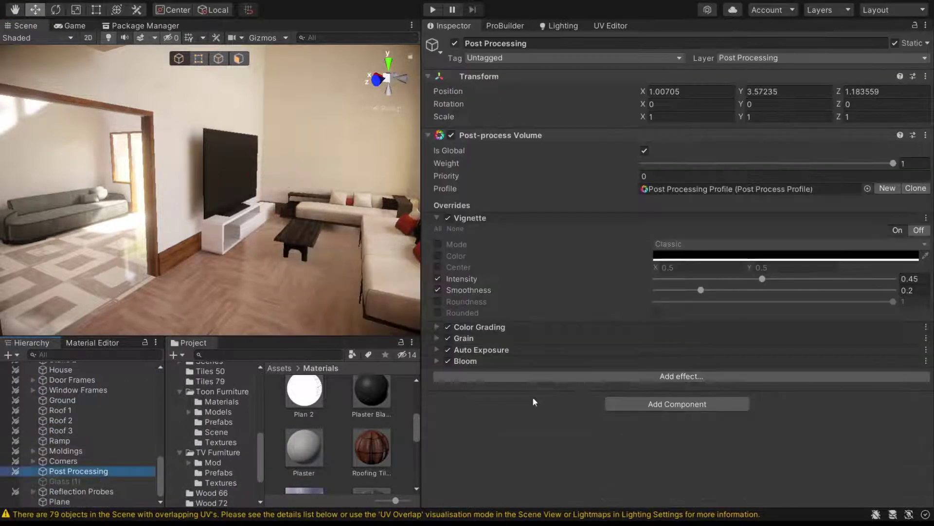
{"action": "left_click", "coordinate": [503, 374]}
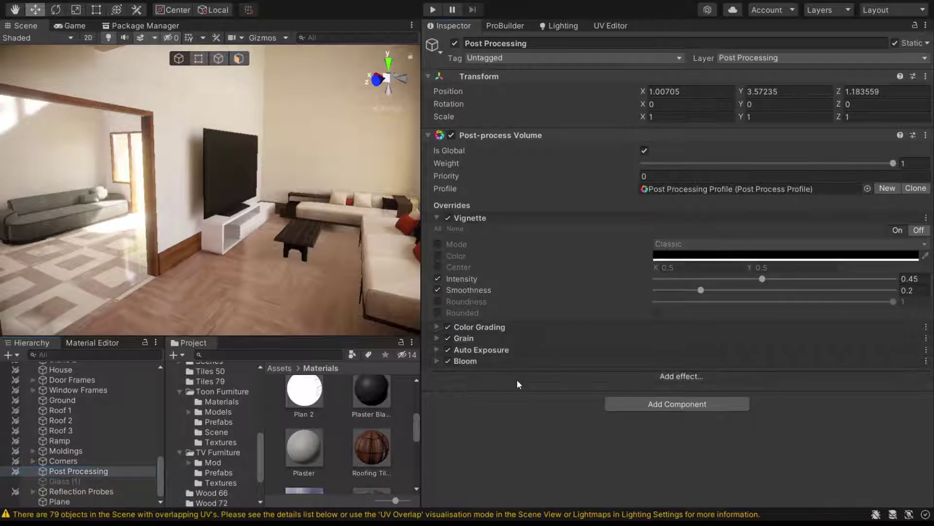
{"action": "left_click", "coordinate": [535, 358]}
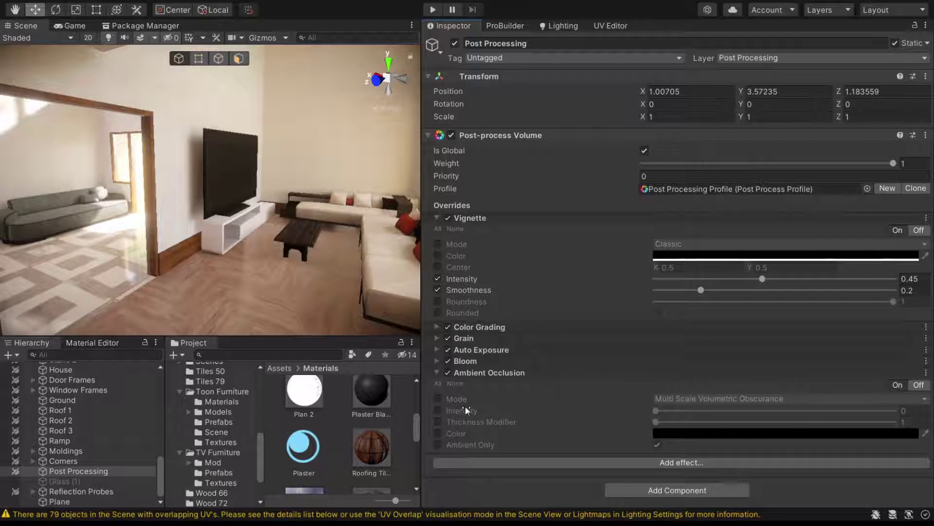
{"action": "left_click_drag", "start_coordinate": [701, 413], "coordinate": [705, 414]}
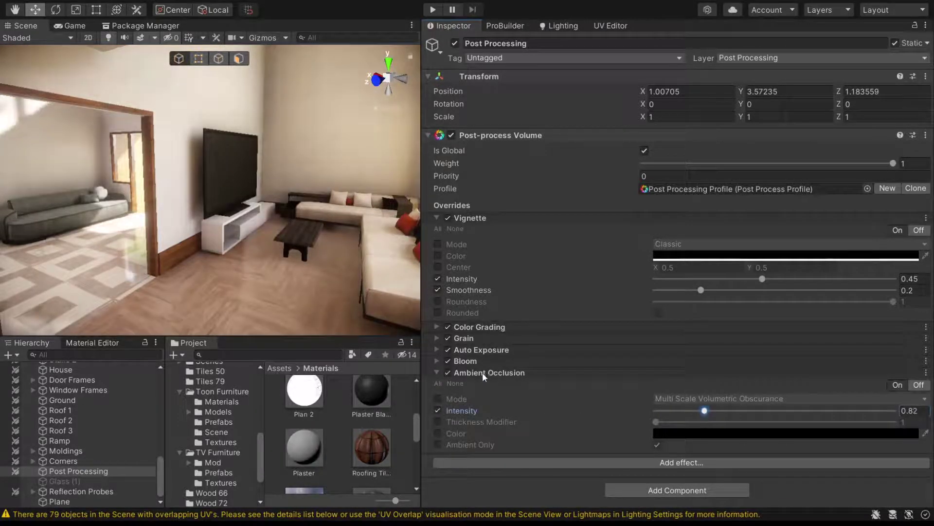
{"action": "key", "text": "ctrl+z"}
{"action": "key", "text": "ctrl+z"}
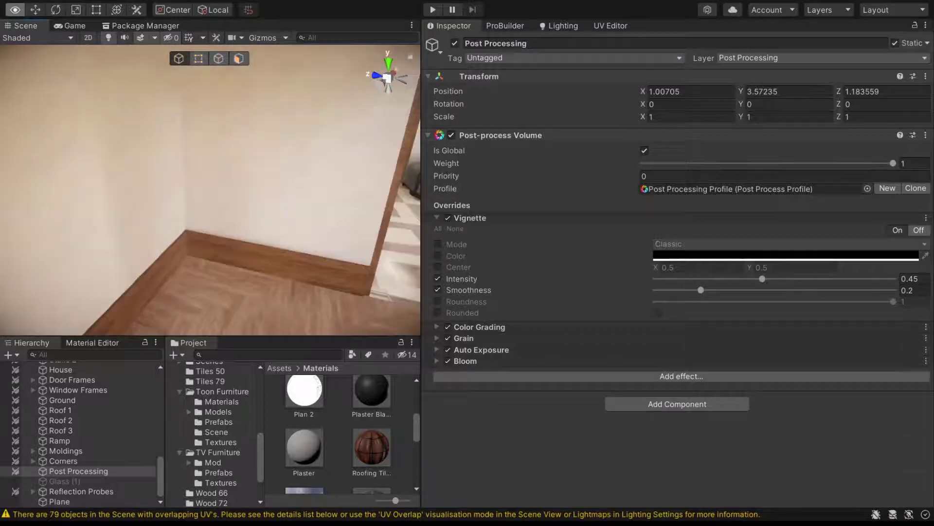
Step: Frame Post Processing, widen the scene view, and orbit the house before flying inside
{"action": "middle_click_drag", "start_coordinate": [279, 193], "coordinate": [205, 238]}
{"action": "mouse_move", "coordinate": [205, 238]}
{"action": "right_mouse_down"}
{"action": "mouse_move", "coordinate": [239, 256]}
{"action": "mouse_move", "coordinate": [409, 249]}
{"action": "right_mouse_up"}
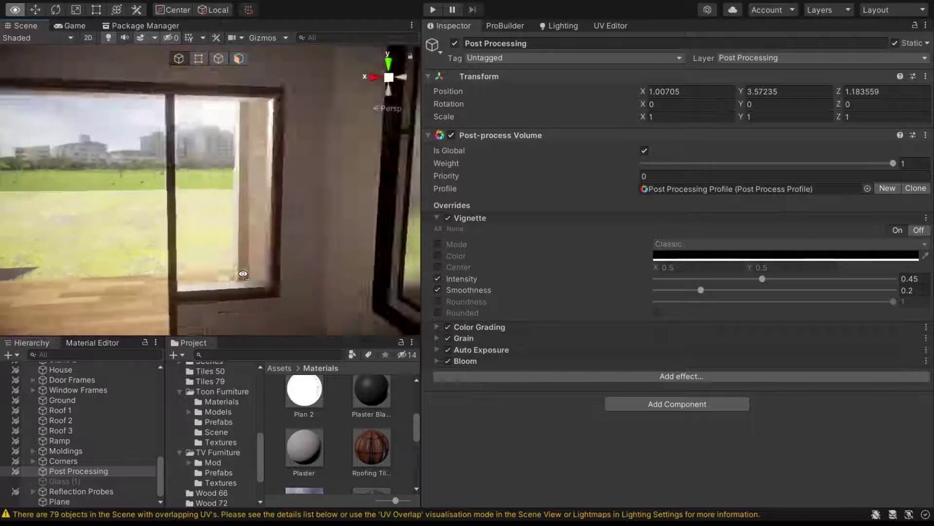
{"action": "key", "text": "f"}
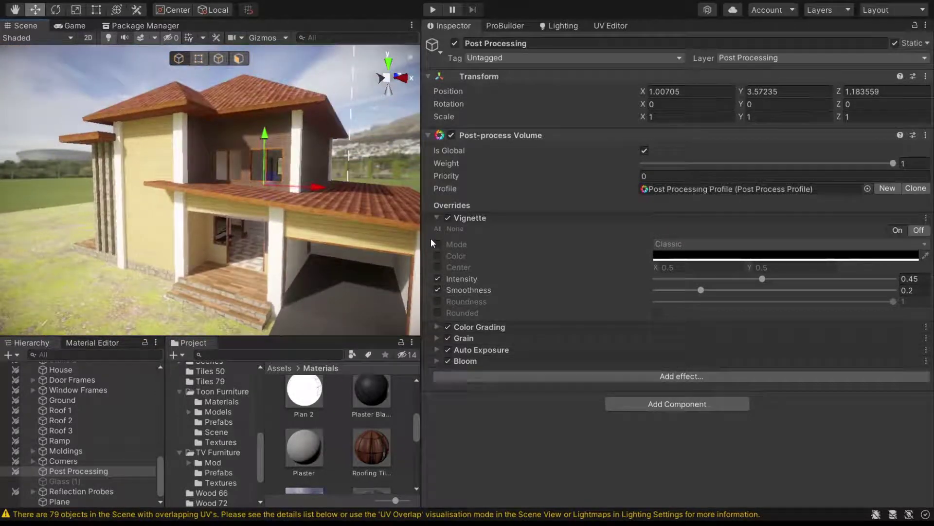
{"action": "mouse_move", "coordinate": [421, 234]}
{"action": "left_mouse_down"}
{"action": "mouse_move", "coordinate": [643, 207]}
{"action": "mouse_move", "coordinate": [737, 206]}
{"action": "left_mouse_up"}
{"action": "right_click_drag", "start_coordinate": [438, 209], "coordinate": [374, 214]}
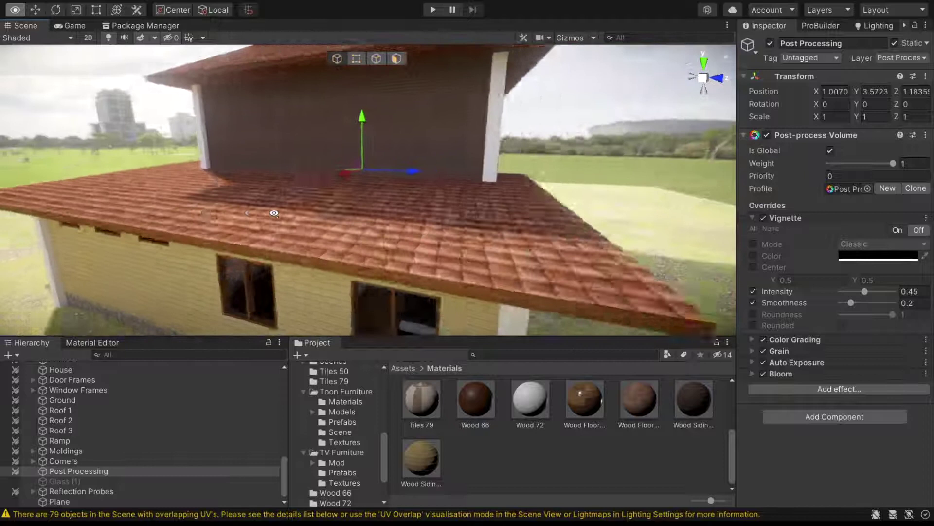
{"action": "mouse_move", "coordinate": [374, 214]}
{"action": "right_mouse_down"}
{"action": "mouse_move", "coordinate": [500, 168]}
{"action": "mouse_move", "coordinate": [192, 176]}
{"action": "mouse_move", "coordinate": [223, 167]}
{"action": "mouse_move", "coordinate": [319, 179]}
{"action": "mouse_move", "coordinate": [383, 157]}
{"action": "right_mouse_up"}
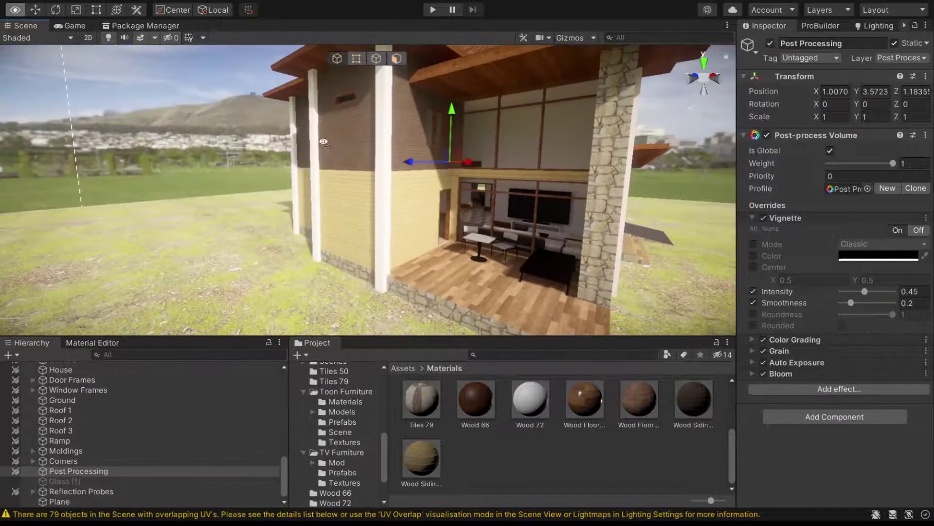
{"action": "left_click", "coordinate": [383, 156]}
{"action": "mouse_move", "coordinate": [492, 276]}
{"action": "right_mouse_down"}
{"action": "mouse_move", "coordinate": [436, 211]}
{"action": "mouse_move", "coordinate": [524, 250]}
{"action": "mouse_move", "coordinate": [480, 209]}
{"action": "right_mouse_up"}
Step: Select the daybed, check its lightmap settings, and inspect its albedo, occlusion and detail maps
{"action": "left_click", "coordinate": [480, 212]}
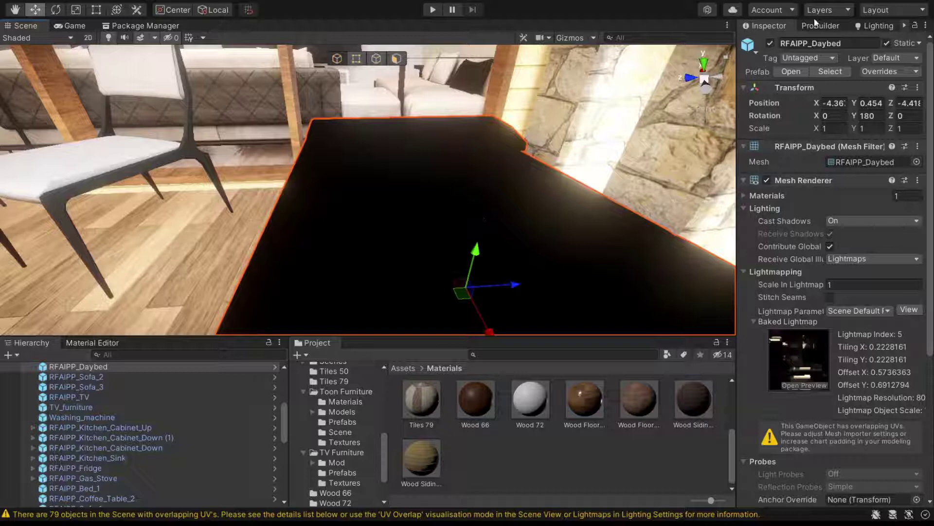
{"action": "left_click", "coordinate": [860, 27]}
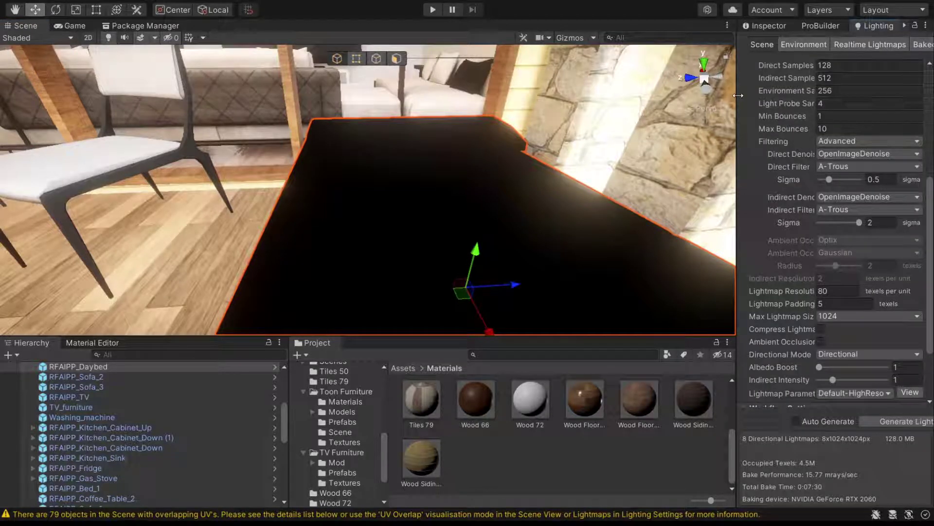
{"action": "left_click_drag", "start_coordinate": [738, 95], "coordinate": [637, 73]}
{"action": "left_click", "coordinate": [659, 24]}
{"action": "scroll", "coordinate": [751, 353], "scroll_direction": "down", "scroll_amount": 5}
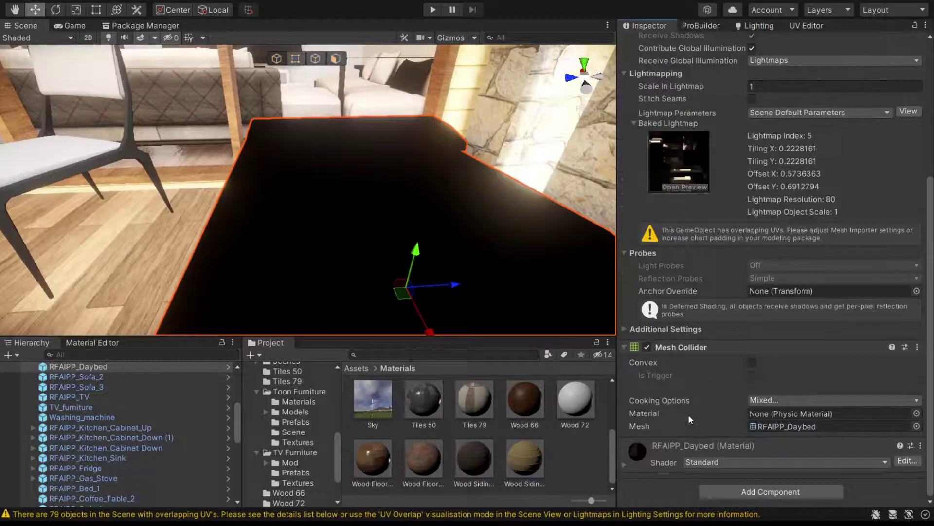
{"action": "scroll", "coordinate": [667, 451], "scroll_direction": "down", "scroll_amount": 8}
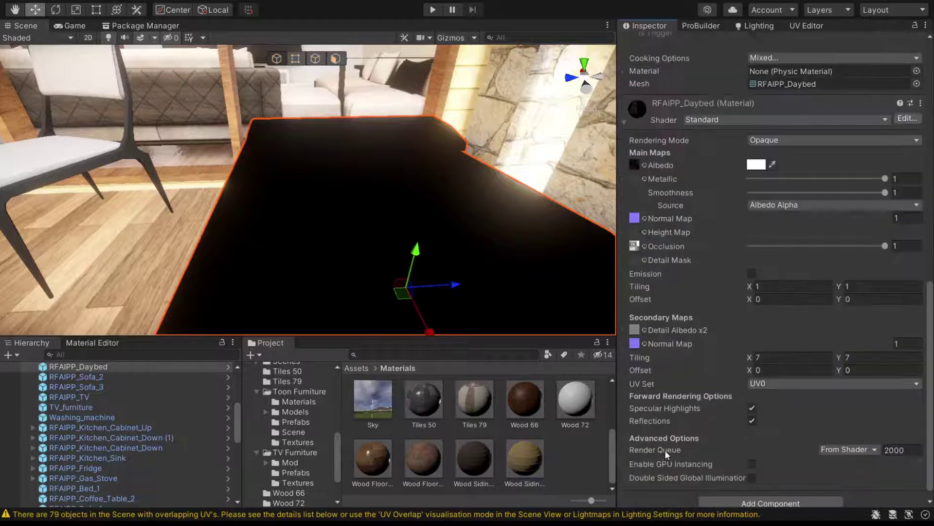
{"action": "left_click", "coordinate": [639, 165]}
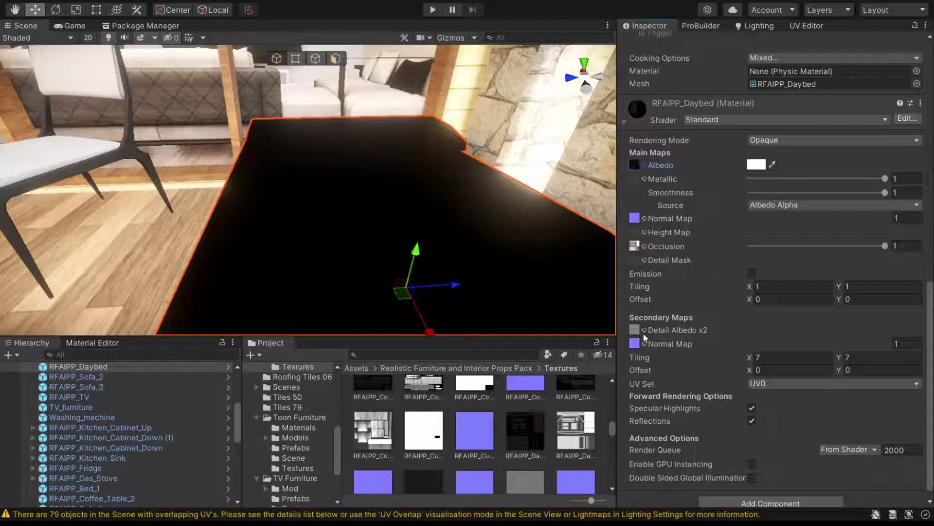
{"action": "mouse_move", "coordinate": [885, 245]}
{"action": "left_mouse_down"}
{"action": "mouse_move", "coordinate": [760, 247]}
{"action": "mouse_move", "coordinate": [885, 246]}
{"action": "left_mouse_up"}
{"action": "left_click", "coordinate": [635, 331]}
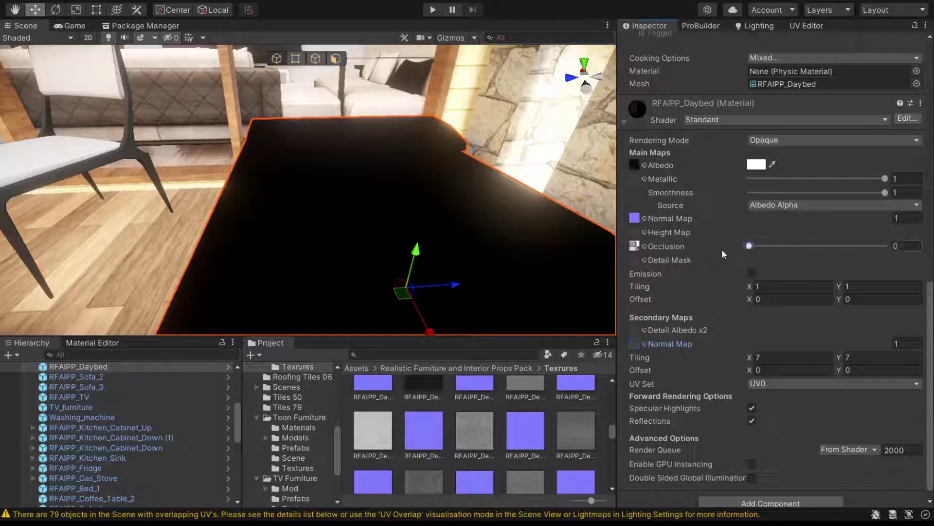
Step: Set the daybed material's Metallic and Smoothness to 0, then try smoothness about 0.56
{"action": "left_click_drag", "start_coordinate": [885, 179], "coordinate": [744, 182]}
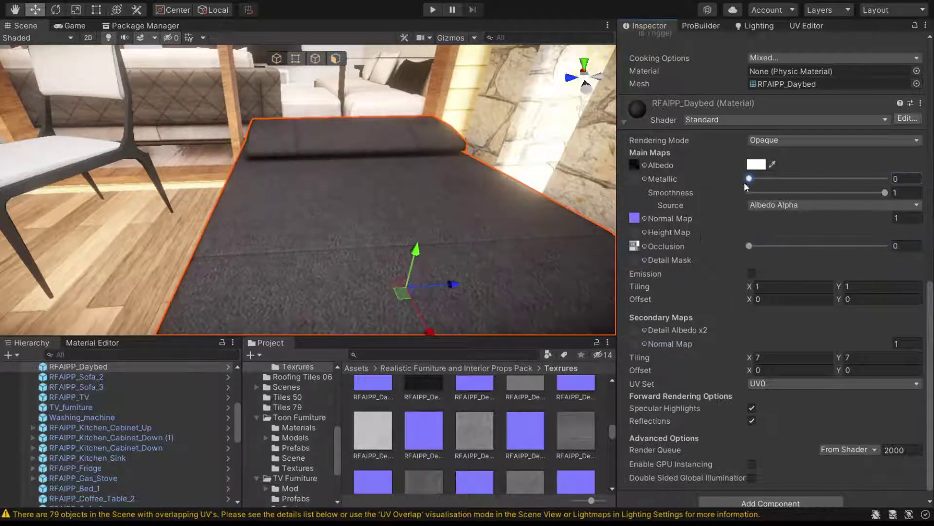
{"action": "left_click_drag", "start_coordinate": [370, 204], "coordinate": [395, 268], "text": "alt"}
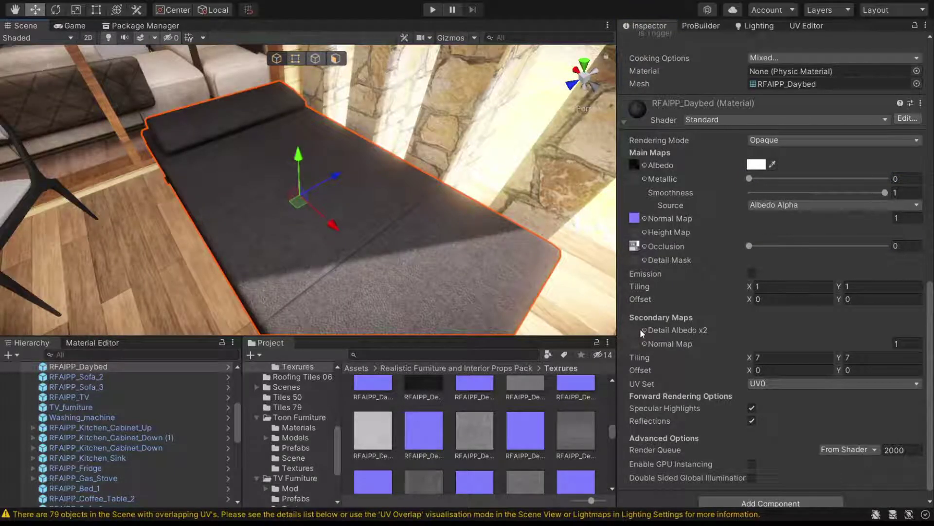
{"action": "key", "text": "ctrl+z"}
{"action": "left_click_drag", "start_coordinate": [813, 180], "coordinate": [726, 180]}
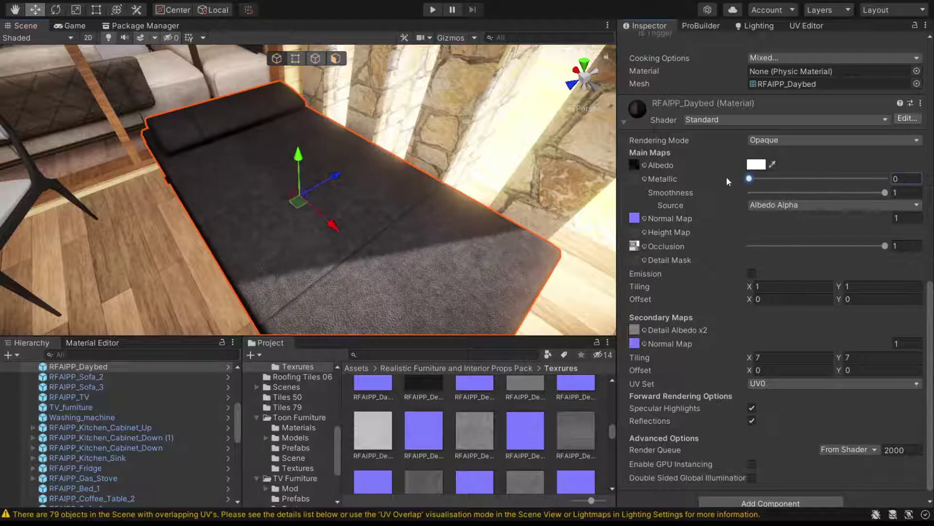
{"action": "left_click_drag", "start_coordinate": [818, 193], "coordinate": [685, 194]}
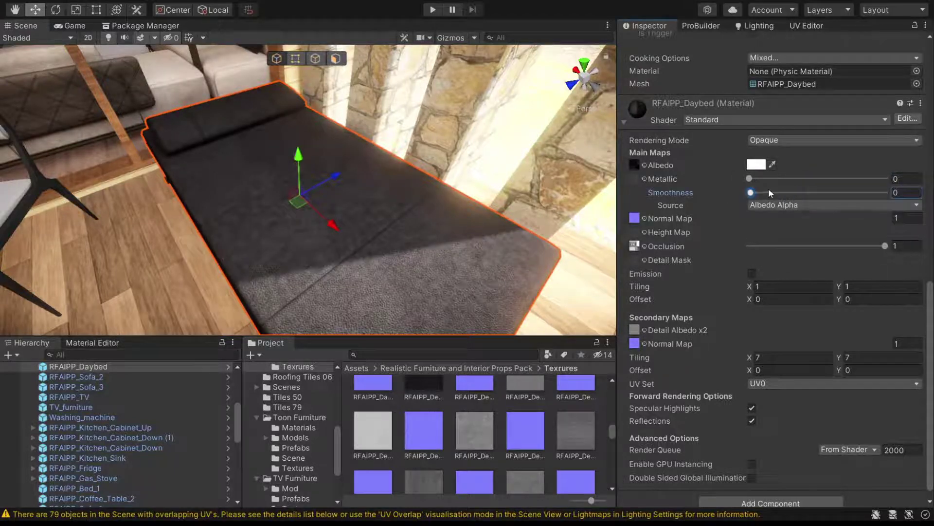
{"action": "right_click_drag", "start_coordinate": [268, 204], "coordinate": [260, 202], "text": "alt"}
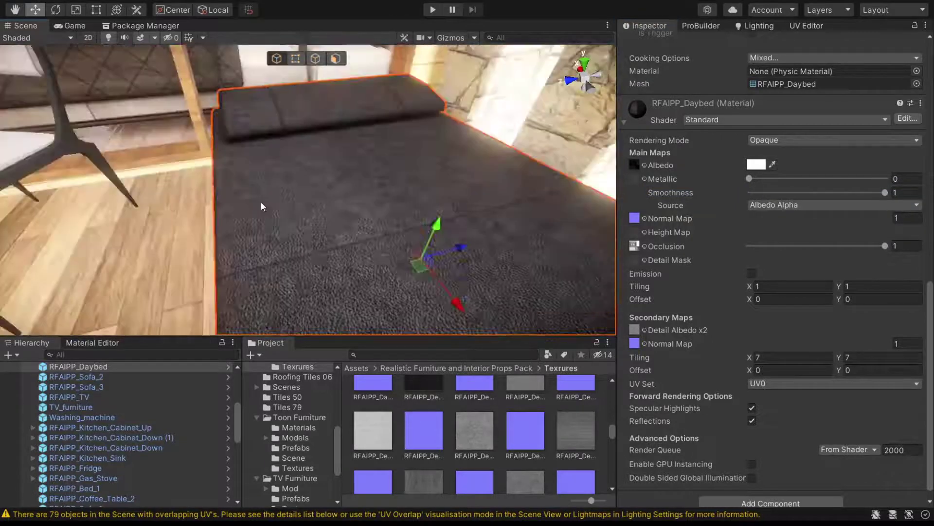
{"action": "left_click_drag", "start_coordinate": [261, 203], "coordinate": [466, 167], "text": "alt"}
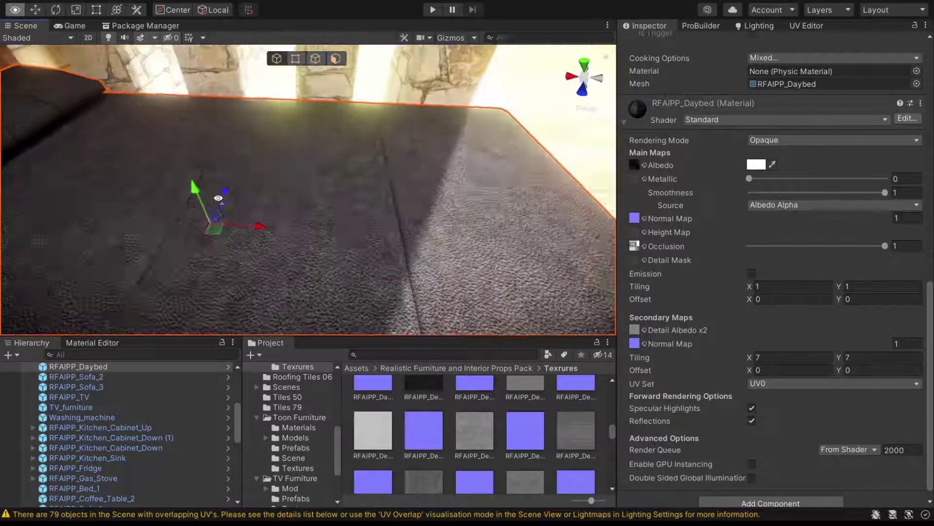
{"action": "left_click_drag", "start_coordinate": [835, 193], "coordinate": [782, 196]}
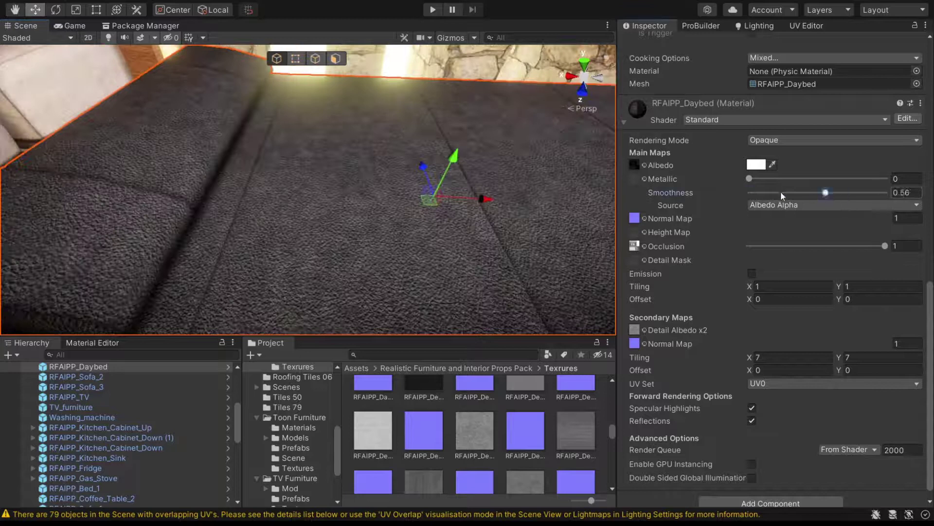
{"action": "mouse_move", "coordinate": [343, 228]}
{"action": "left_mouse_down", "text": "alt"}
{"action": "mouse_move", "coordinate": [375, 245]}
{"action": "mouse_move", "coordinate": [396, 158]}
{"action": "left_mouse_up", "text": "alt"}
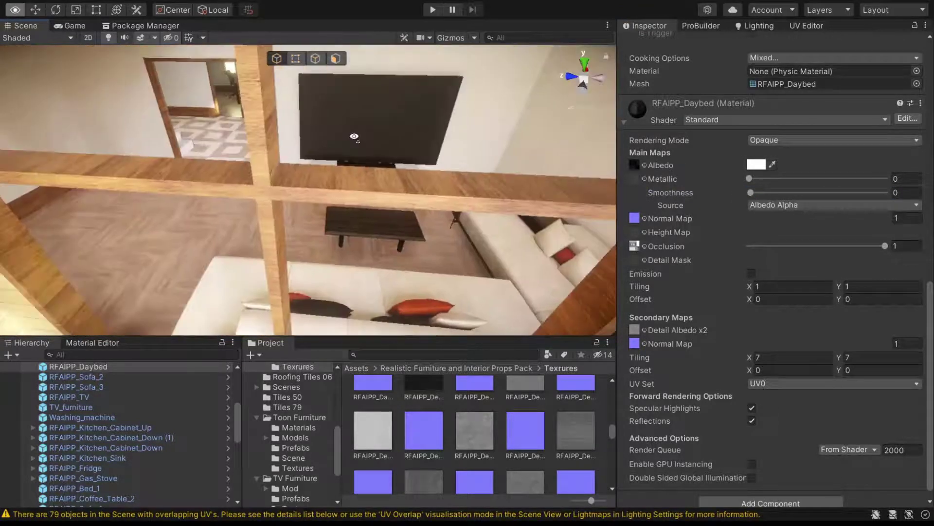
Step: Select the TV_furniture unit in the scene
{"action": "scroll", "coordinate": [381, 203], "scroll_direction": "up", "scroll_amount": 5}
{"action": "scroll", "coordinate": [379, 205], "scroll_direction": "up", "scroll_amount": 5}
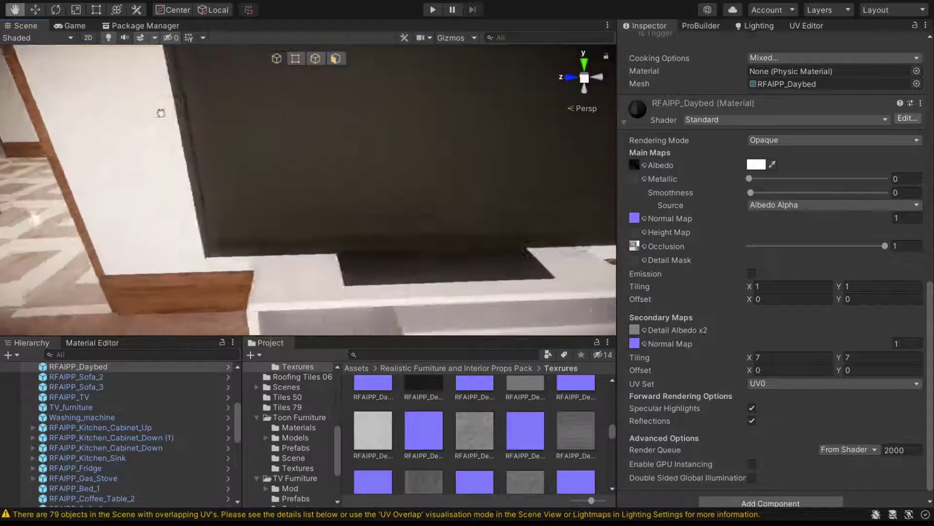
{"action": "scroll", "coordinate": [312, 236], "scroll_direction": "down", "scroll_amount": 3}
{"action": "left_click", "coordinate": [200, 270]}
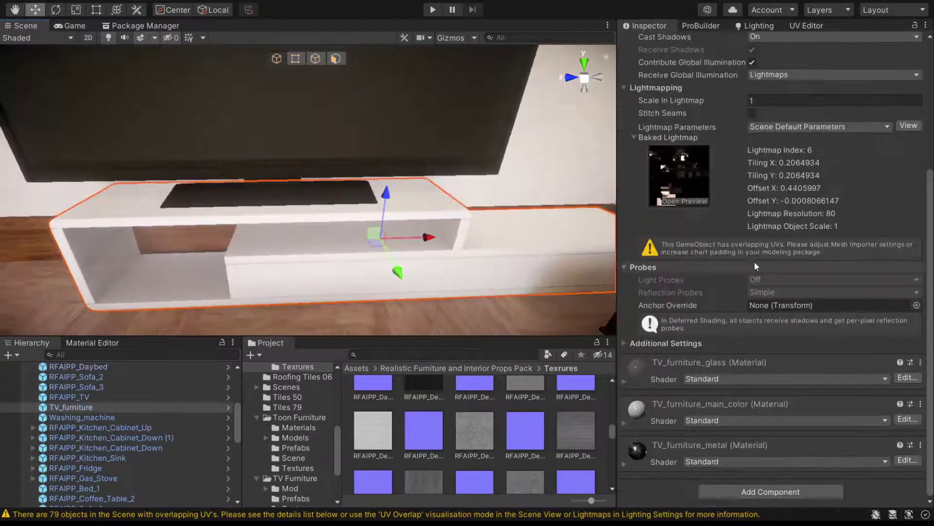
Step: Expand the TV_furniture_main_color material and try the Smoothness slider, leaving it at 0.88
{"action": "left_click", "coordinate": [665, 415]}
{"action": "scroll", "coordinate": [781, 349], "scroll_direction": "down", "scroll_amount": 5}
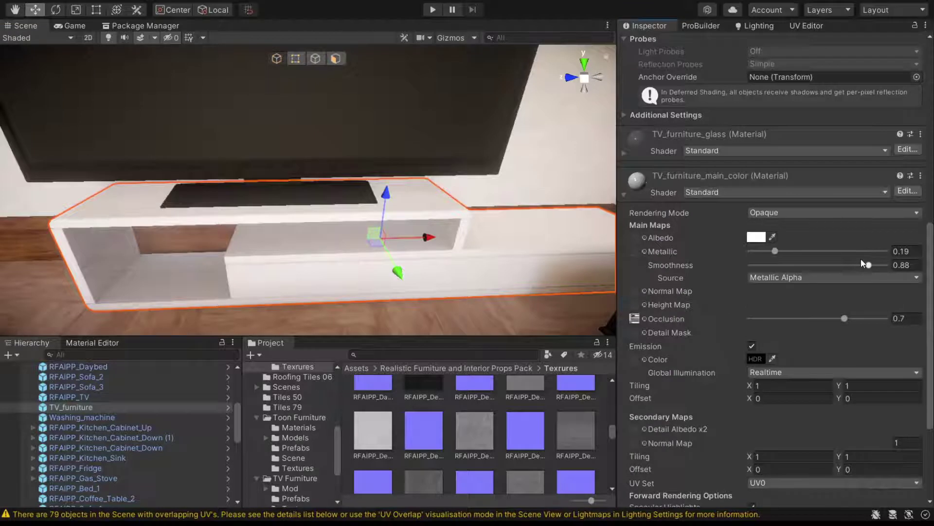
{"action": "left_click_drag", "start_coordinate": [904, 261], "coordinate": [786, 270]}
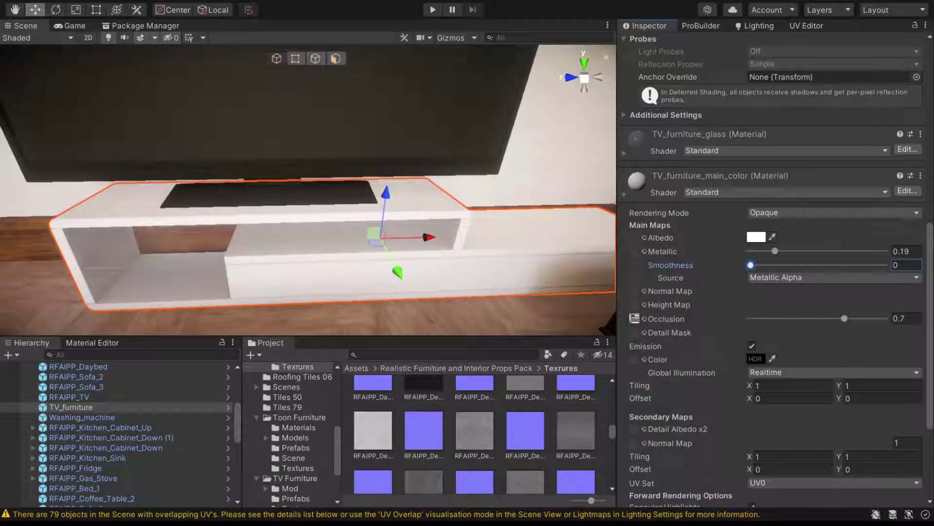
{"action": "type", "text": "0.88"}
Step: Fly the Scene view out of the bedroom past the door and window
{"action": "mouse_move", "coordinate": [335, 239]}
{"action": "right_mouse_down"}
{"action": "mouse_move", "coordinate": [250, 240]}
{"action": "mouse_move", "coordinate": [405, 231]}
{"action": "mouse_move", "coordinate": [336, 225]}
{"action": "right_mouse_up"}
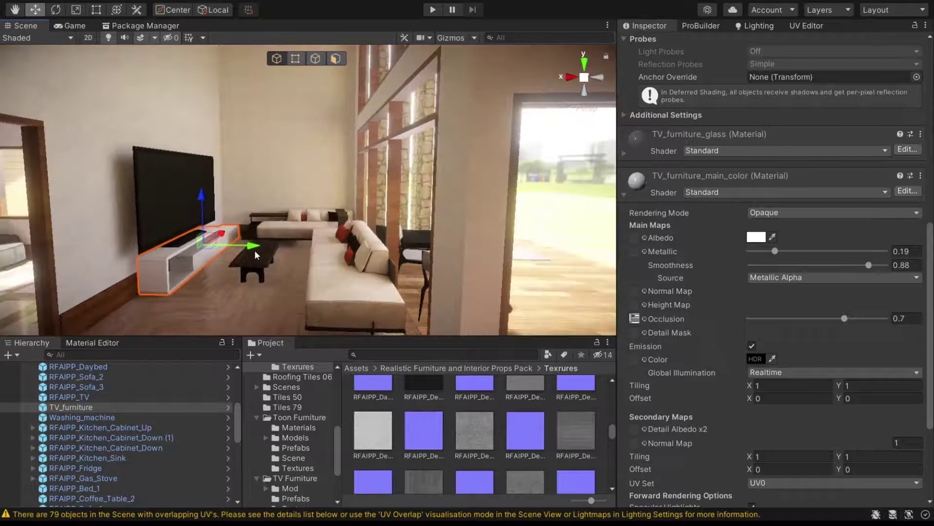
{"action": "mouse_move", "coordinate": [255, 250]}
{"action": "right_mouse_down"}
{"action": "mouse_move", "coordinate": [223, 267]}
{"action": "mouse_move", "coordinate": [330, 250]}
{"action": "mouse_move", "coordinate": [285, 251]}
{"action": "mouse_move", "coordinate": [344, 266]}
{"action": "mouse_move", "coordinate": [297, 251]}
{"action": "right_mouse_up"}
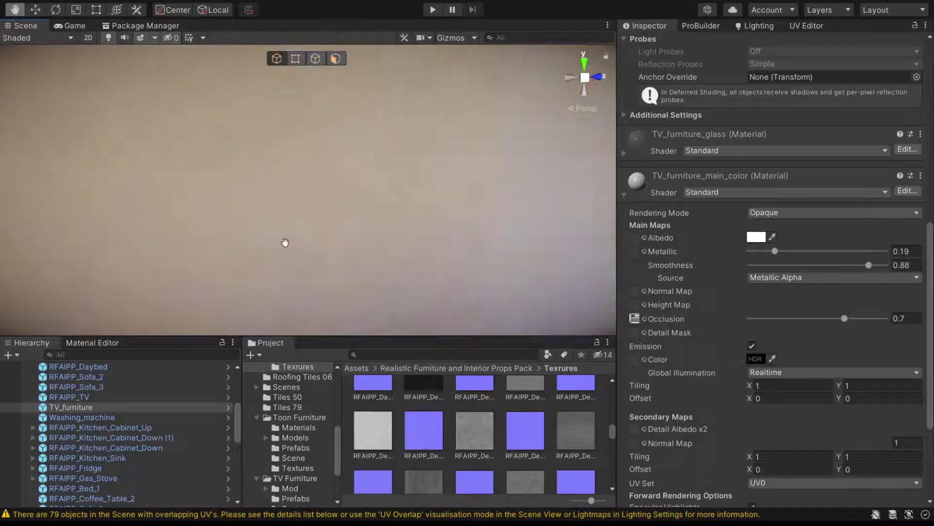
{"action": "mouse_move", "coordinate": [297, 250]}
{"action": "right_mouse_down"}
{"action": "mouse_move", "coordinate": [258, 237]}
{"action": "mouse_move", "coordinate": [350, 295]}
{"action": "mouse_move", "coordinate": [433, 214]}
{"action": "mouse_move", "coordinate": [352, 222]}
{"action": "right_mouse_up"}
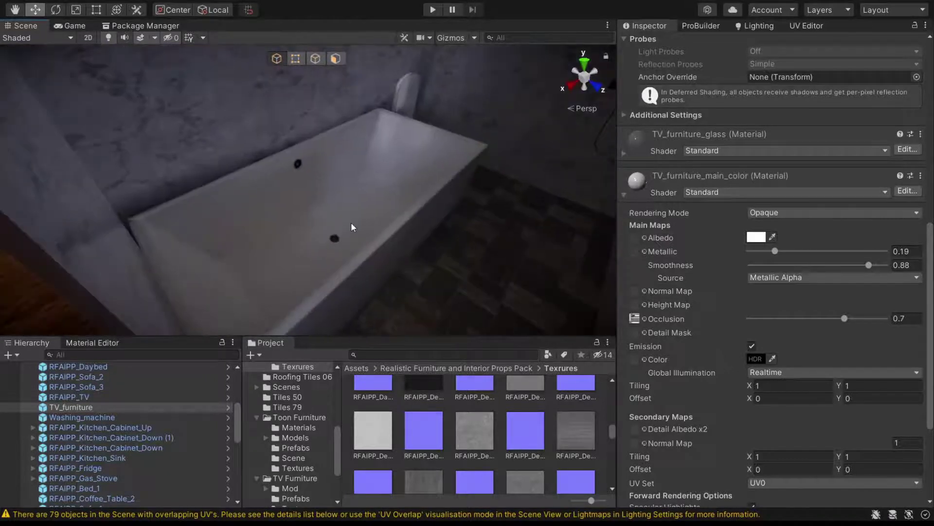
Step: Select the bathtub and expand its RFAIPP_Tub material (metallic 0.01, smoothness 1)
{"action": "left_click", "coordinate": [351, 222]}
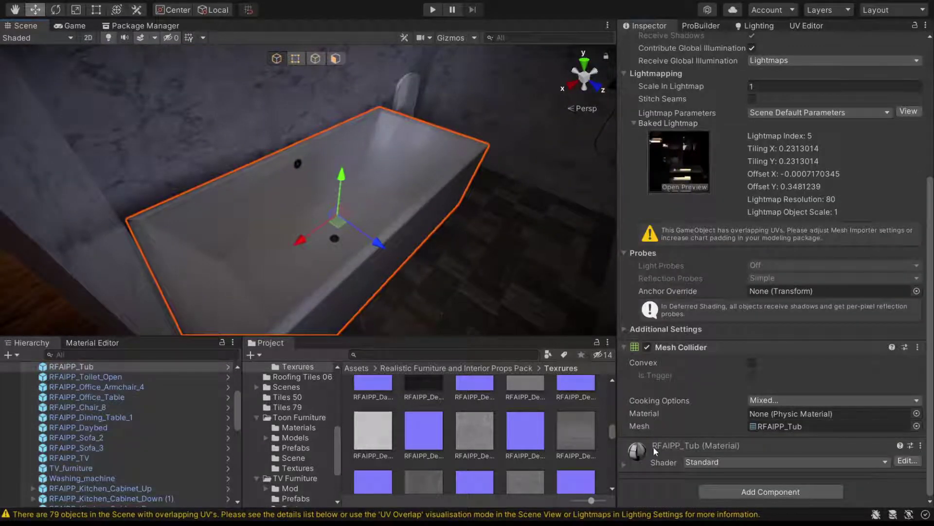
{"action": "left_click", "coordinate": [653, 446]}
{"action": "scroll", "coordinate": [696, 418], "scroll_direction": "down", "scroll_amount": 5}
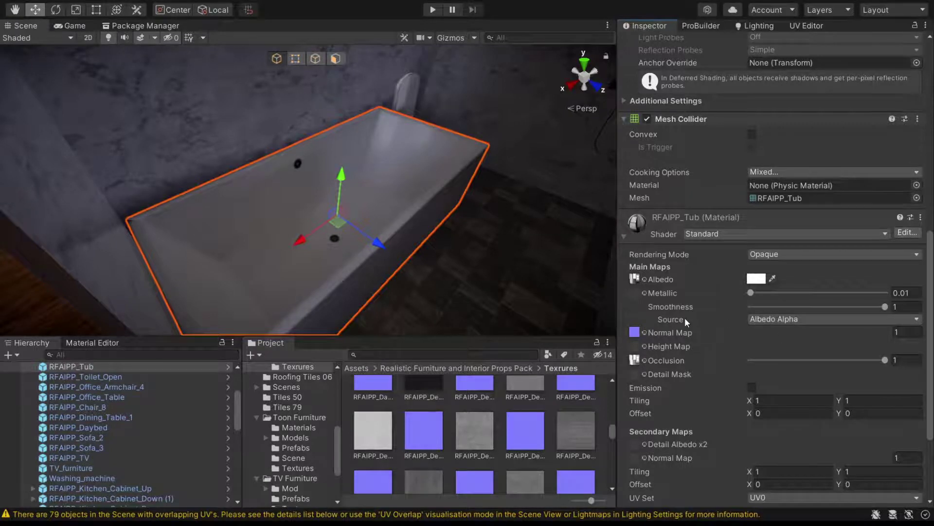
{"action": "scroll", "coordinate": [270, 282], "scroll_direction": "down", "scroll_amount": 3}
Step: Navigate the Scene view past the bathroom, kitchen and bedroom doorways
{"action": "right_click_drag", "start_coordinate": [363, 173], "coordinate": [237, 172]}
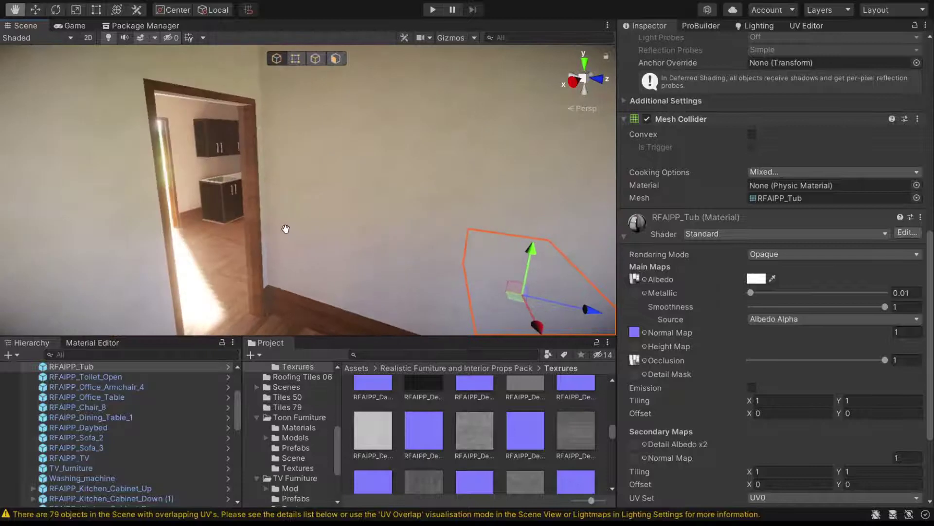
{"action": "middle_click_drag", "start_coordinate": [237, 172], "coordinate": [285, 227]}
{"action": "mouse_move", "coordinate": [285, 227]}
{"action": "right_mouse_down"}
{"action": "mouse_move", "coordinate": [243, 224]}
{"action": "mouse_move", "coordinate": [305, 213]}
{"action": "mouse_move", "coordinate": [424, 218]}
{"action": "mouse_move", "coordinate": [261, 219]}
{"action": "right_mouse_up"}
{"action": "middle_click_drag", "start_coordinate": [257, 222], "coordinate": [399, 215]}
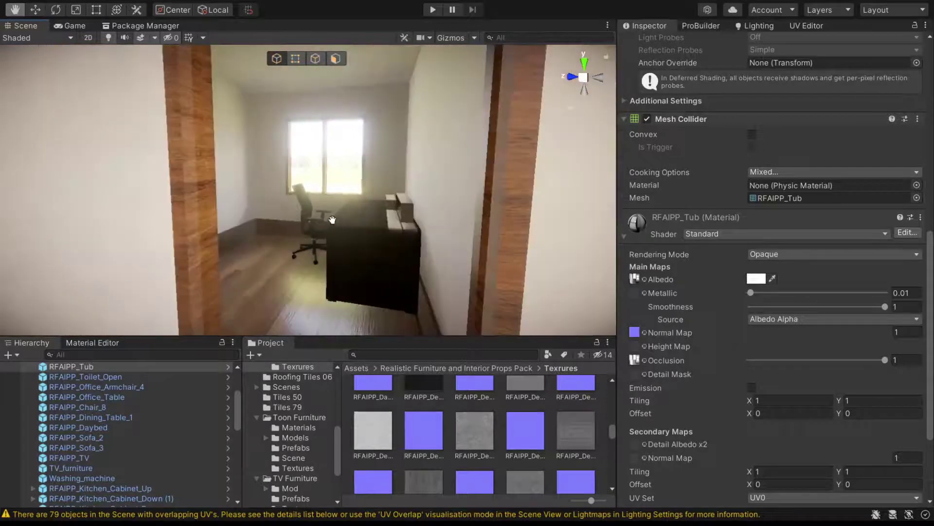
{"action": "mouse_move", "coordinate": [399, 215]}
{"action": "right_mouse_down"}
{"action": "mouse_move", "coordinate": [125, 270]}
{"action": "mouse_move", "coordinate": [427, 200]}
{"action": "mouse_move", "coordinate": [468, 204]}
{"action": "right_mouse_up"}
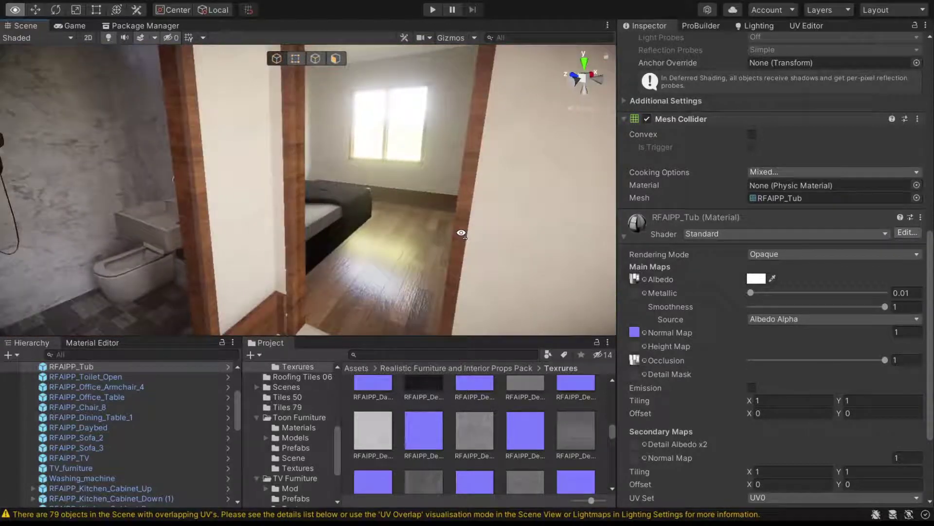
{"action": "scroll", "coordinate": [145, 405], "scroll_direction": "up", "scroll_amount": 2}
{"action": "scroll", "coordinate": [142, 402], "scroll_direction": "up", "scroll_amount": 1}
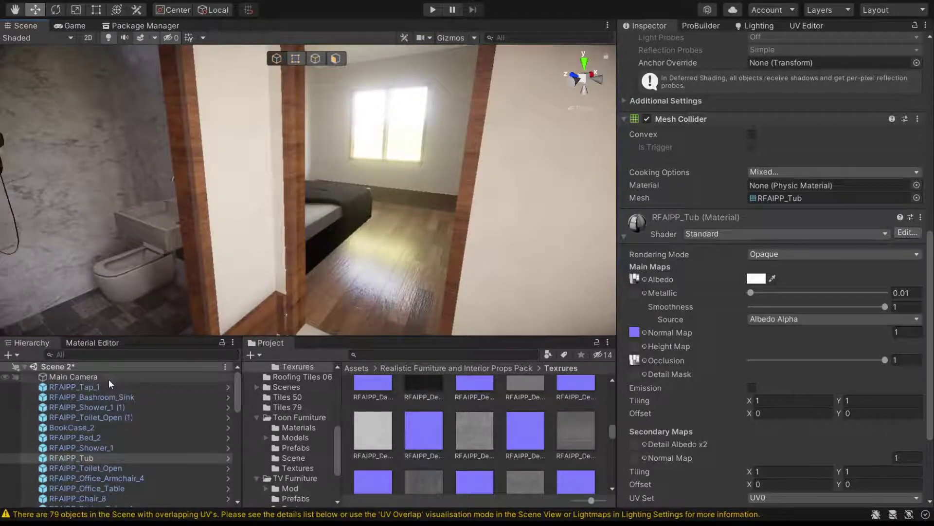
Step: Select the Post Processing object in the Hierarchy
{"action": "left_click", "coordinate": [109, 377]}
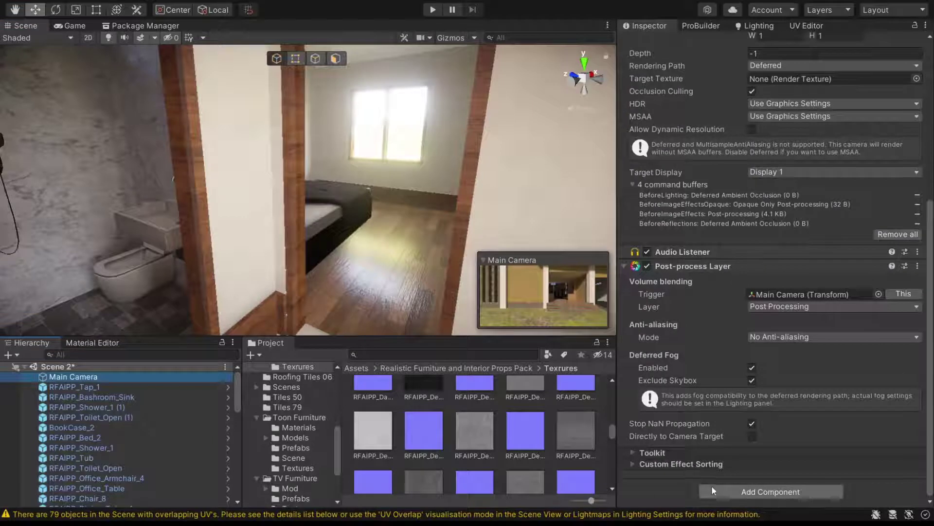
{"action": "scroll", "coordinate": [95, 489], "scroll_direction": "down", "scroll_amount": 5}
{"action": "scroll", "coordinate": [94, 489], "scroll_direction": "down", "scroll_amount": 5}
{"action": "left_click", "coordinate": [95, 488]}
{"action": "left_click", "coordinate": [107, 472]}
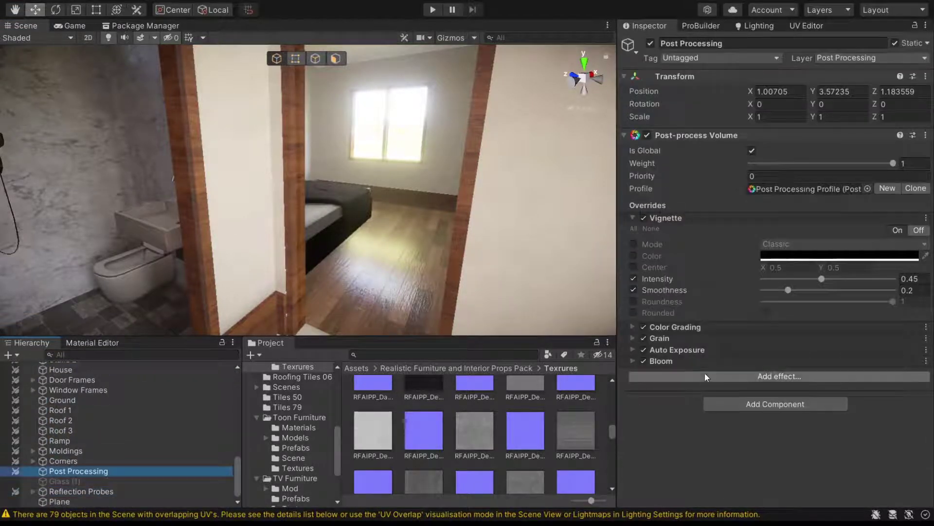
Step: Add Screen Space Reflections with Maximum March Distance enabled and the Overkill preset
{"action": "left_click", "coordinate": [705, 373]}
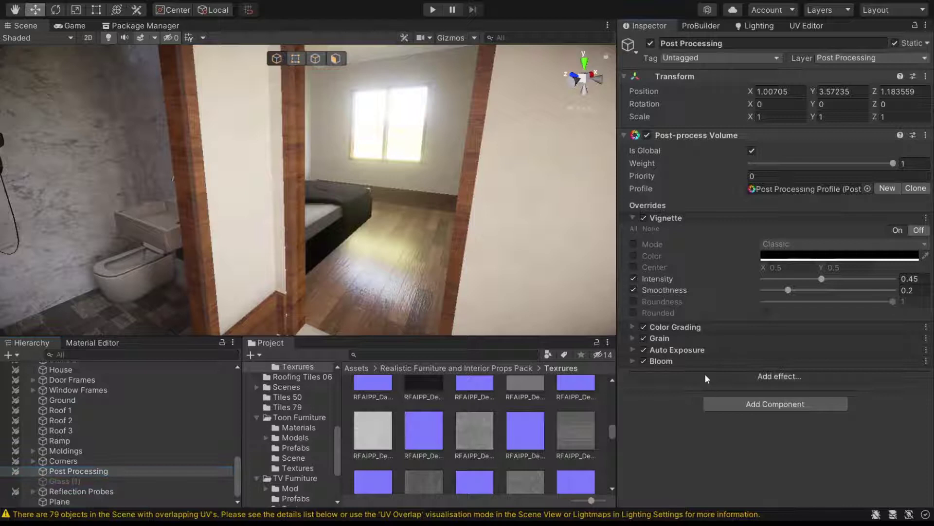
{"action": "left_click", "coordinate": [794, 480]}
{"action": "left_click", "coordinate": [637, 410]}
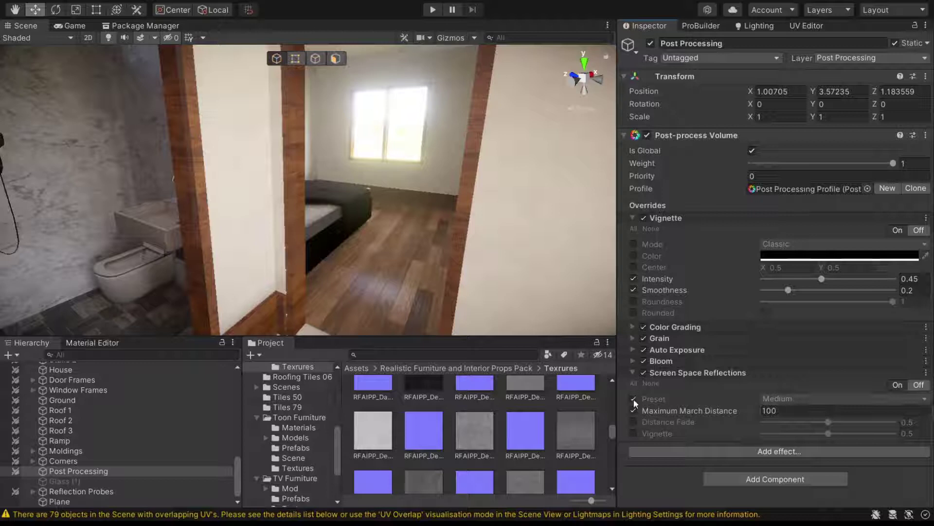
{"action": "left_click", "coordinate": [634, 399]}
{"action": "left_click", "coordinate": [799, 486]}
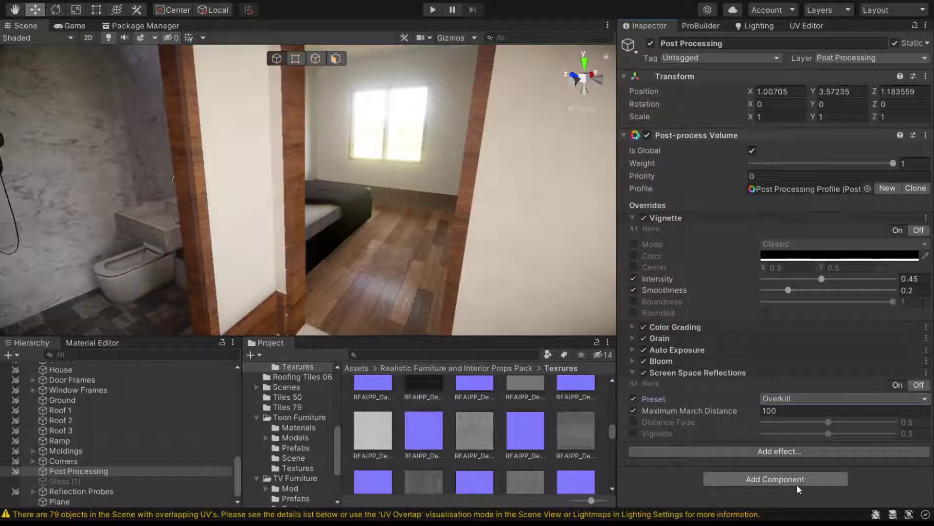
Step: Remove the Screen Space Reflections effect again, viewing both doorways
{"action": "mouse_move", "coordinate": [432, 313]}
{"action": "middle_mouse_down"}
{"action": "mouse_move", "coordinate": [528, 264]}
{"action": "mouse_move", "coordinate": [504, 326]}
{"action": "middle_mouse_up"}
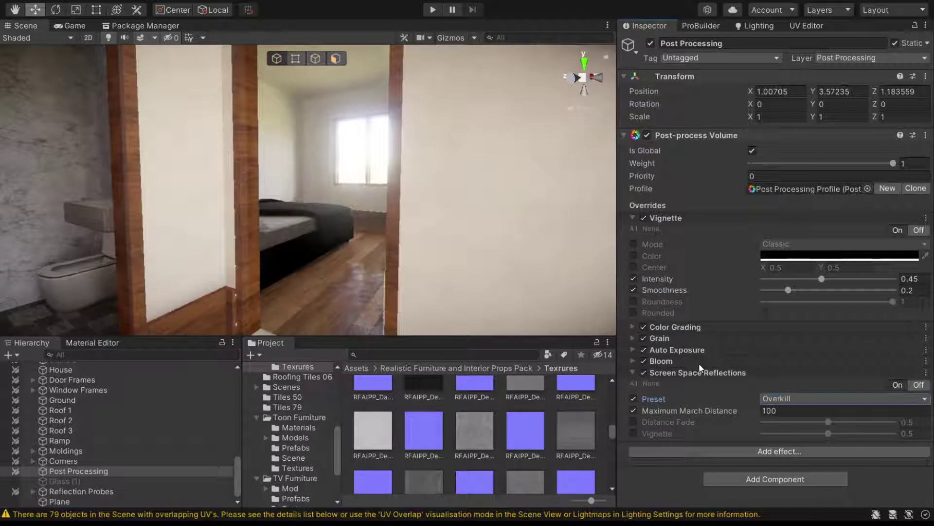
{"action": "left_click", "coordinate": [709, 392]}
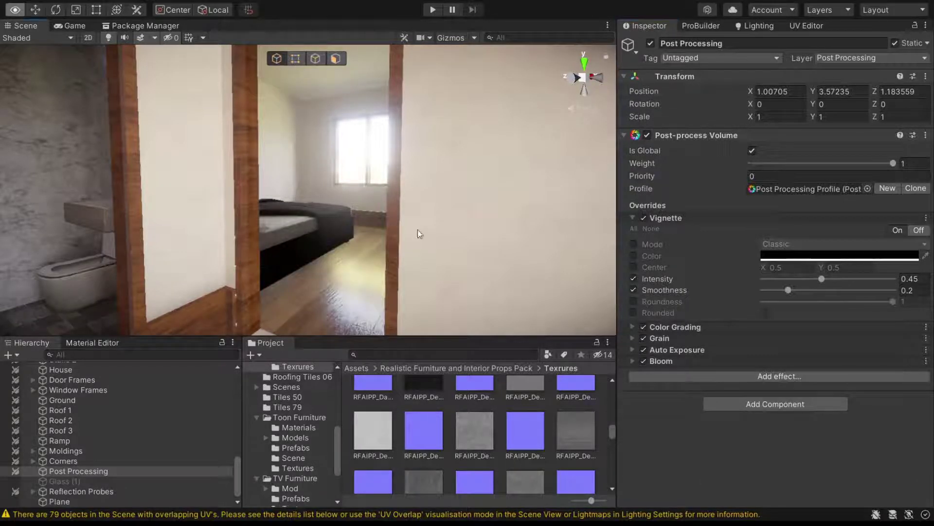
{"action": "right_click_drag", "start_coordinate": [417, 230], "coordinate": [383, 213]}
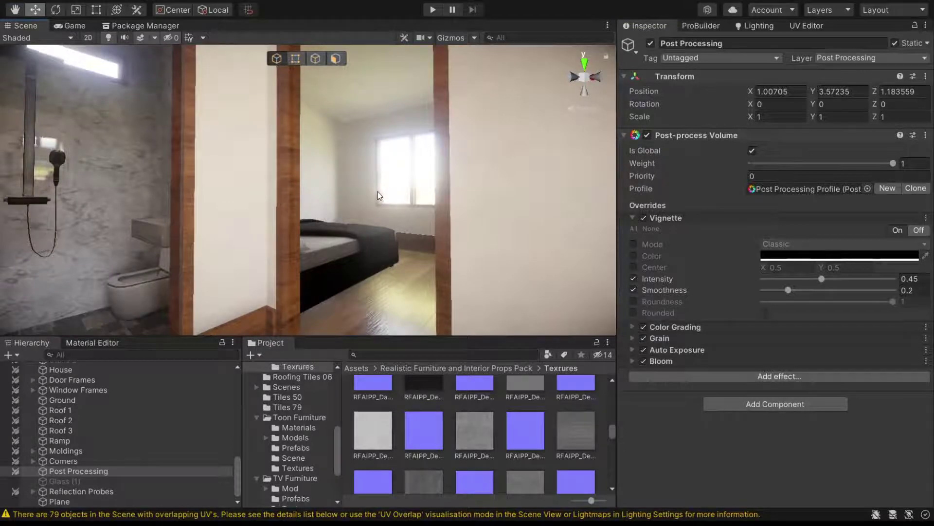
{"action": "mouse_move", "coordinate": [379, 195]}
{"action": "right_mouse_down"}
{"action": "mouse_move", "coordinate": [297, 191]}
{"action": "mouse_move", "coordinate": [329, 183]}
{"action": "mouse_move", "coordinate": [332, 214]}
{"action": "right_mouse_up"}
Step: Import Standard Assets (for Unity 2018.4) from My Assets in the Package Manager, then return to the Scene
{"action": "left_click", "coordinate": [329, 183]}
{"action": "scroll", "coordinate": [332, 194], "scroll_direction": "down", "scroll_amount": 3}
{"action": "left_click", "coordinate": [142, 28]}
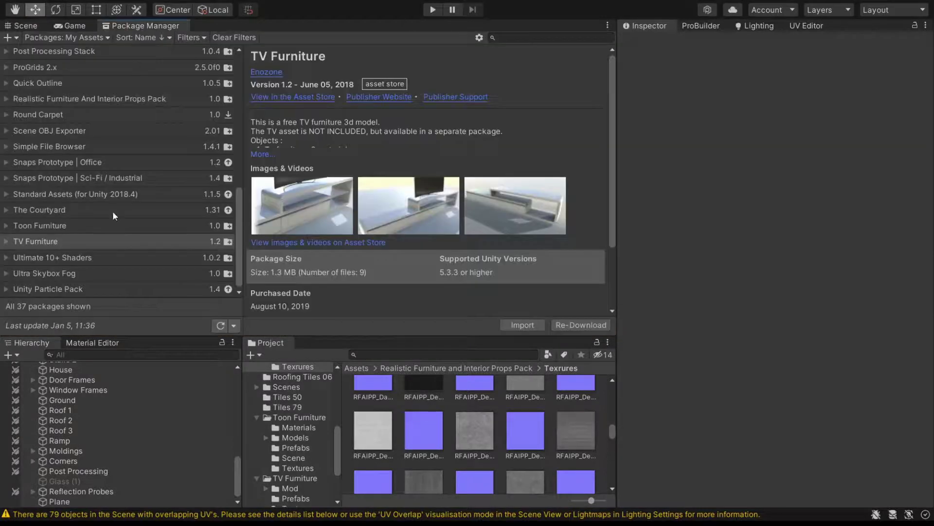
{"action": "left_click", "coordinate": [68, 192]}
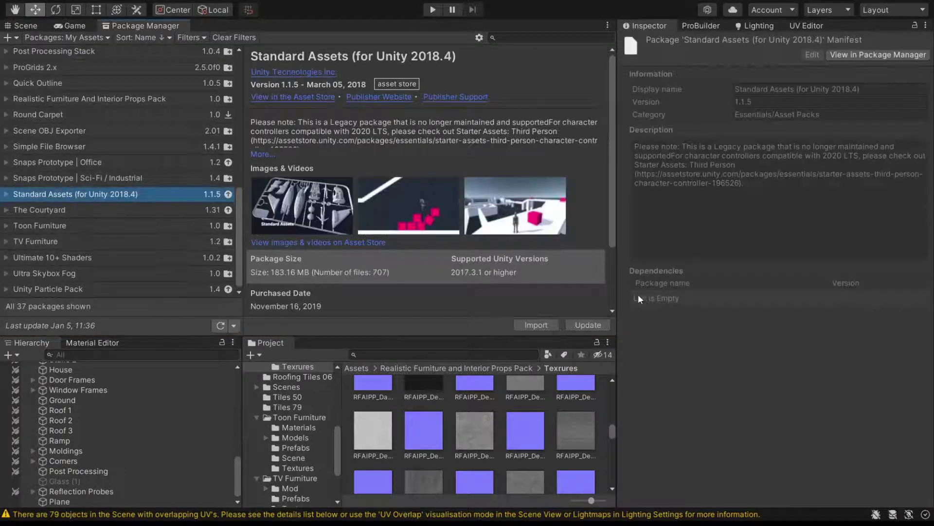
{"action": "left_click", "coordinate": [553, 325]}
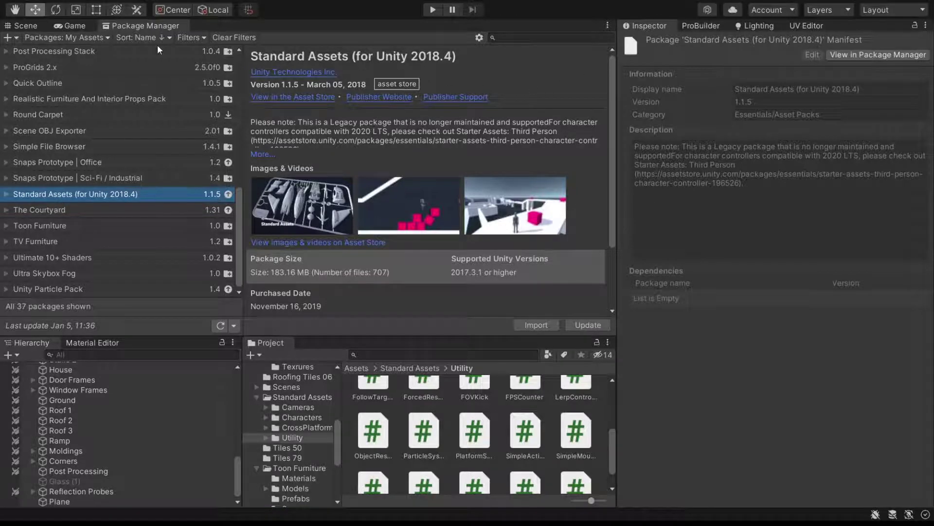
{"action": "left_click", "coordinate": [30, 26]}
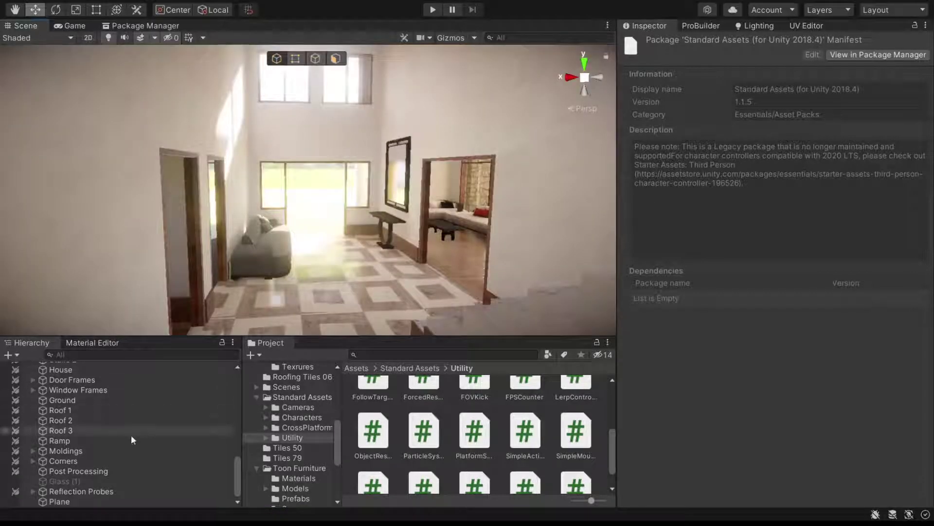
Step: Delete the Main Camera from the scene
{"action": "scroll", "coordinate": [89, 365], "scroll_direction": "up", "scroll_amount": 10}
{"action": "scroll", "coordinate": [88, 367], "scroll_direction": "up", "scroll_amount": 3}
{"action": "scroll", "coordinate": [96, 394], "scroll_direction": "up", "scroll_amount": 3}
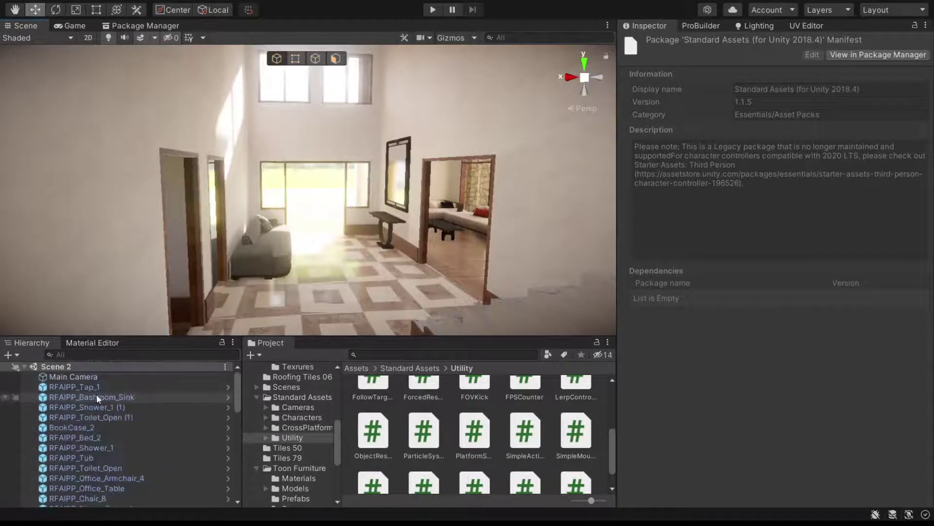
{"action": "left_click", "coordinate": [92, 377]}
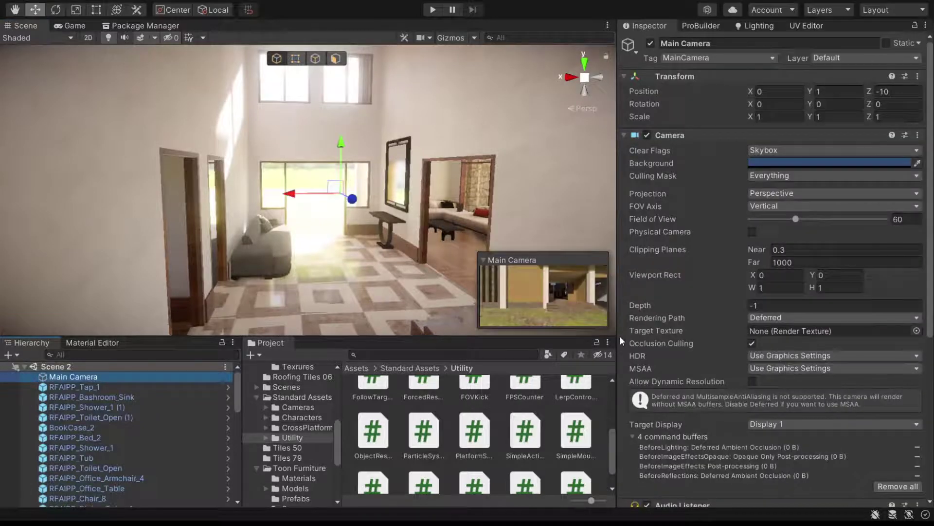
{"action": "scroll", "coordinate": [621, 340], "scroll_direction": "down", "scroll_amount": 5}
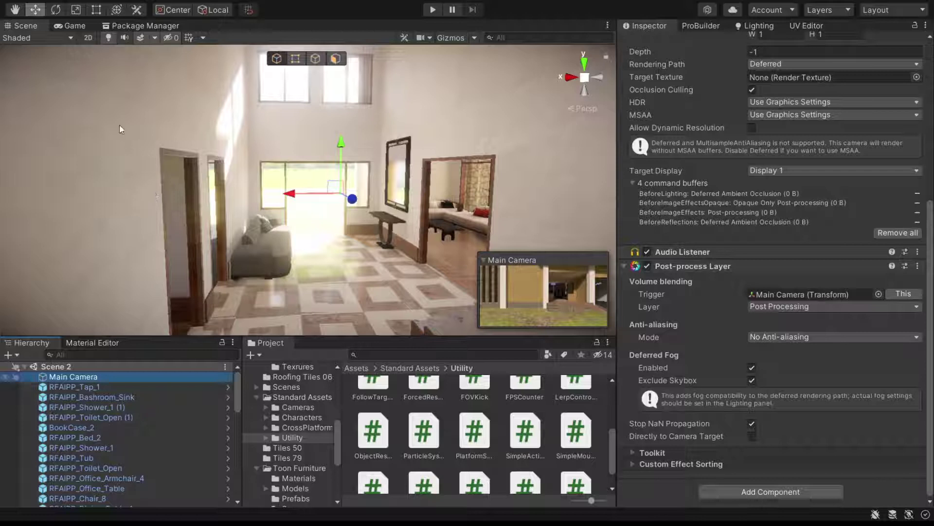
{"action": "key", "text": "Delete"}
Step: Browse the Project window to show the Standard Assets folder contents
{"action": "scroll", "coordinate": [292, 448], "scroll_direction": "down", "scroll_amount": 3}
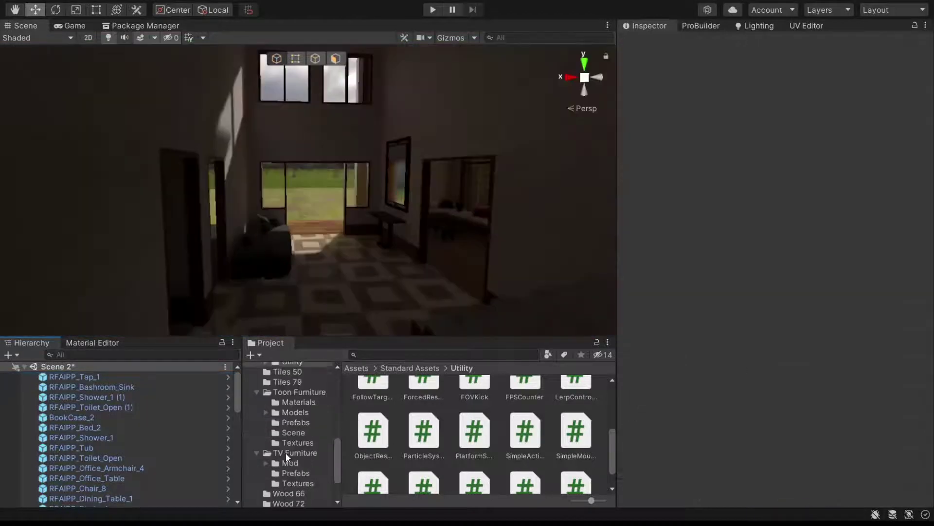
{"action": "scroll", "coordinate": [285, 453], "scroll_direction": "down", "scroll_amount": 2}
{"action": "scroll", "coordinate": [285, 453], "scroll_direction": "up", "scroll_amount": 4}
{"action": "scroll", "coordinate": [286, 453], "scroll_direction": "up", "scroll_amount": 3}
{"action": "scroll", "coordinate": [285, 453], "scroll_direction": "down", "scroll_amount": 3}
{"action": "scroll", "coordinate": [285, 453], "scroll_direction": "down", "scroll_amount": 3}
{"action": "scroll", "coordinate": [285, 453], "scroll_direction": "up", "scroll_amount": 6}
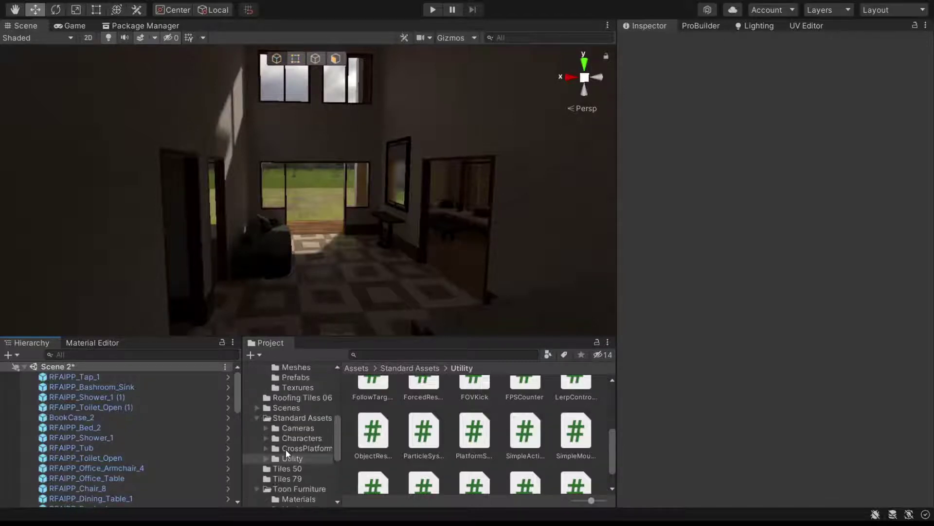
{"action": "scroll", "coordinate": [286, 453], "scroll_direction": "up", "scroll_amount": 5}
{"action": "left_click", "coordinate": [257, 468]}
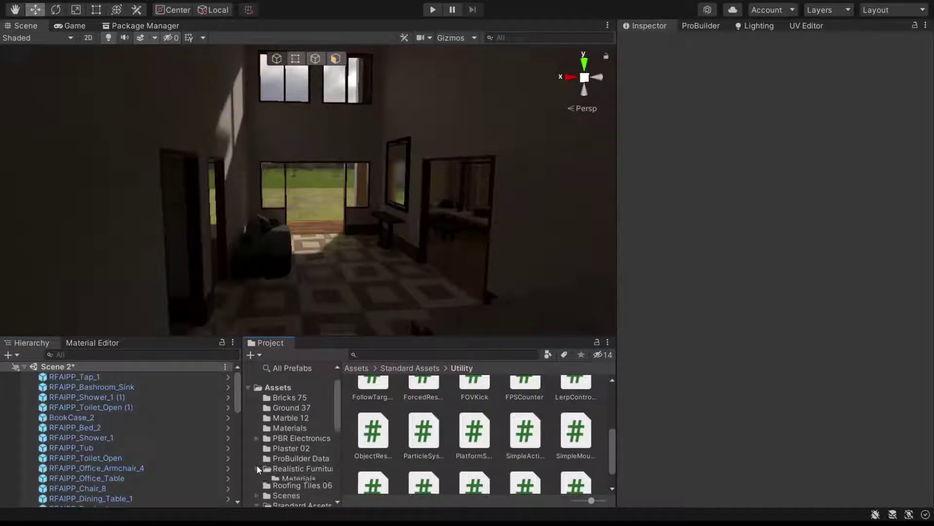
{"action": "scroll", "coordinate": [259, 467], "scroll_direction": "down", "scroll_amount": 2}
{"action": "left_click", "coordinate": [257, 460]}
{"action": "left_click", "coordinate": [275, 460]}
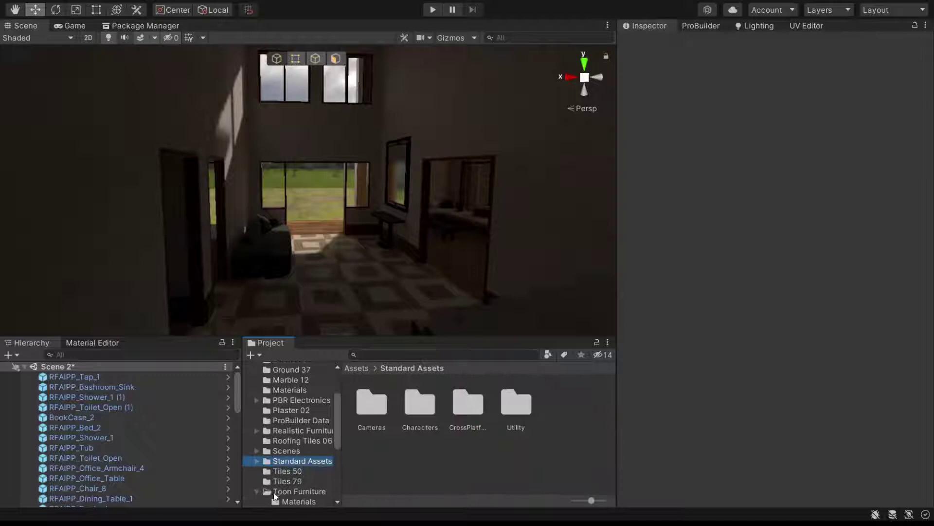
{"action": "left_click", "coordinate": [257, 491]}
Step: Drag the FPSController prefab from Characters > FirstPersonCharacter > Prefabs into the hall
{"action": "left_click", "coordinate": [416, 407]}
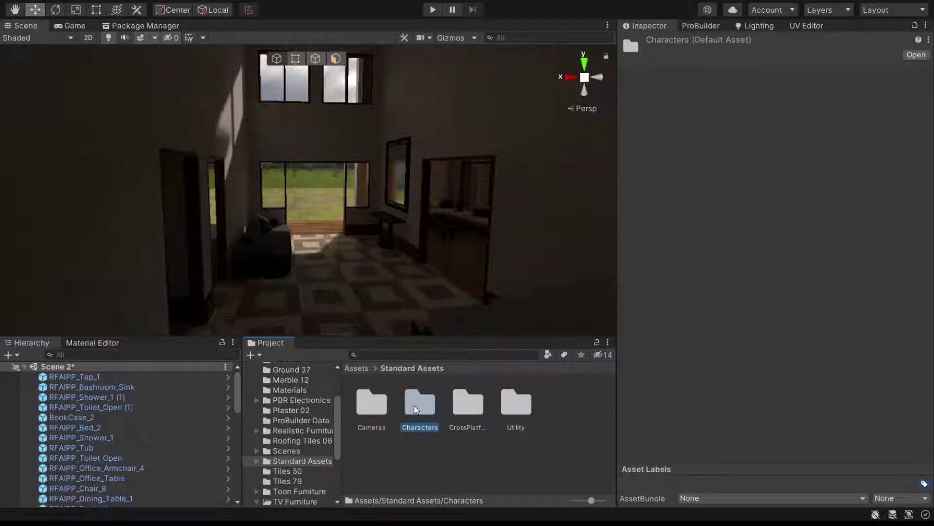
{"action": "double_click", "coordinate": [413, 405]}
{"action": "double_click", "coordinate": [384, 401]}
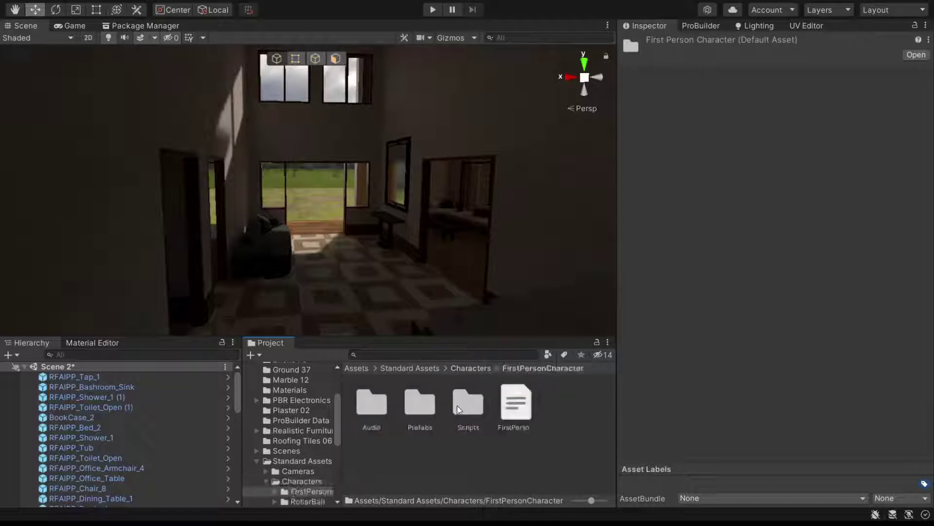
{"action": "double_click", "coordinate": [420, 404]}
{"action": "left_click", "coordinate": [370, 404]}
{"action": "left_click_drag", "start_coordinate": [334, 279], "coordinate": [335, 271]}
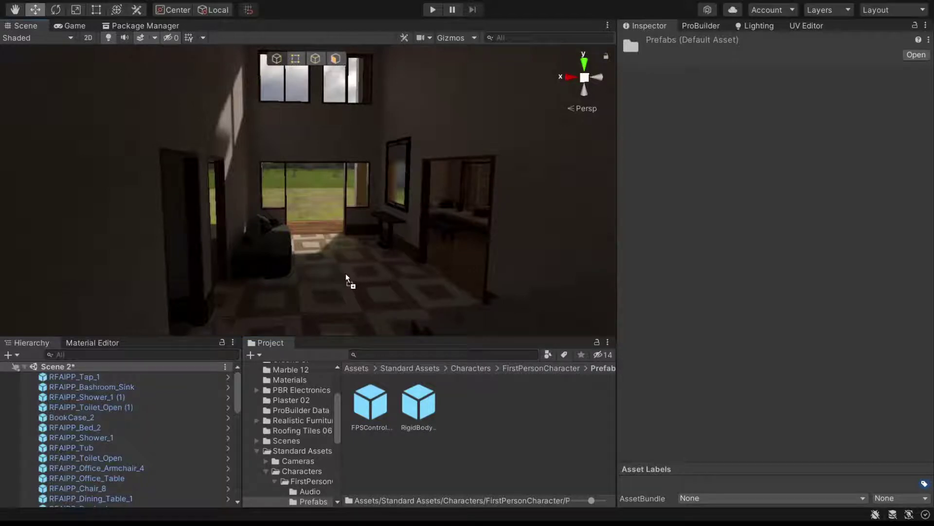
{"action": "left_click_drag", "start_coordinate": [346, 273], "coordinate": [346, 274]}
{"action": "mouse_move", "coordinate": [346, 273]}
{"action": "right_mouse_down"}
{"action": "mouse_move", "coordinate": [362, 246]}
{"action": "mouse_move", "coordinate": [496, 267]}
{"action": "right_mouse_up"}
Step: Raise the FPSController above the floor and set its controller Height to 1.5
{"action": "left_click", "coordinate": [460, 34]}
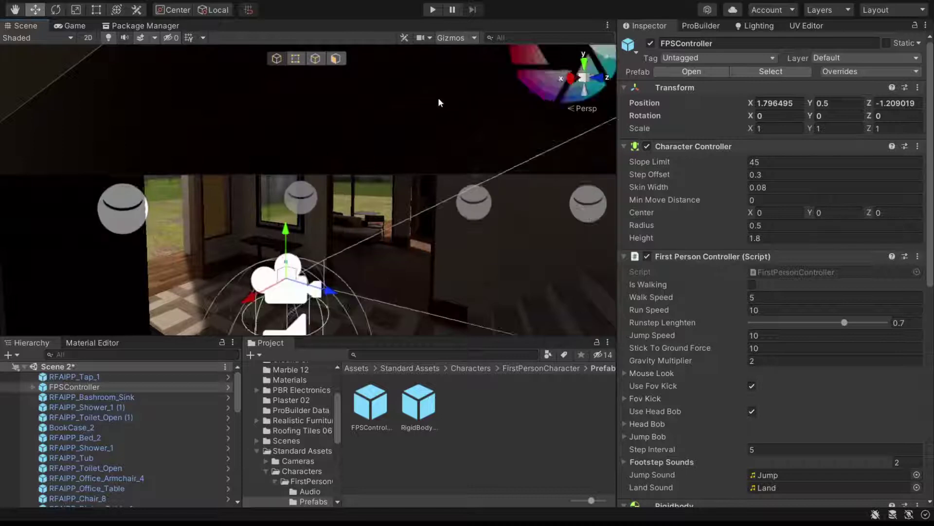
{"action": "key", "text": "f"}
{"action": "left_click_drag", "start_coordinate": [361, 151], "coordinate": [366, 39]}
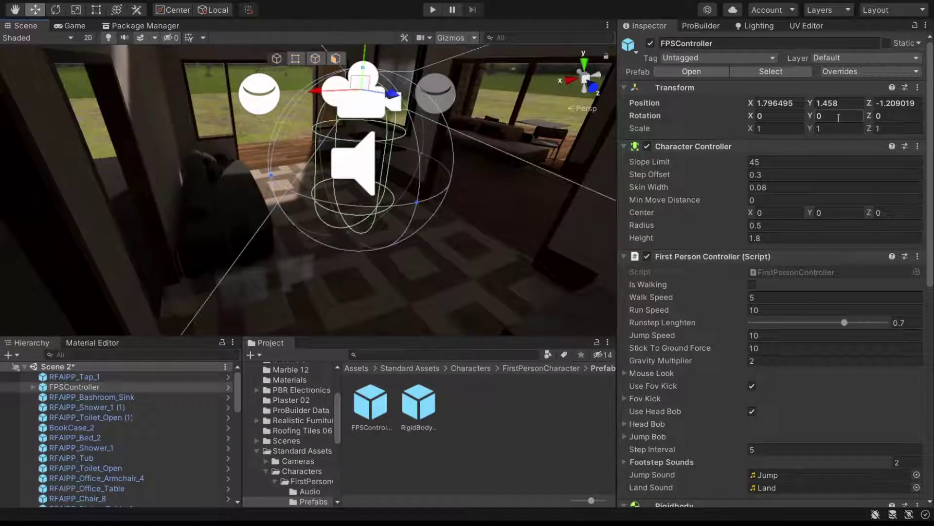
{"action": "left_click", "coordinate": [778, 236]}
{"action": "type", "text": "1"}
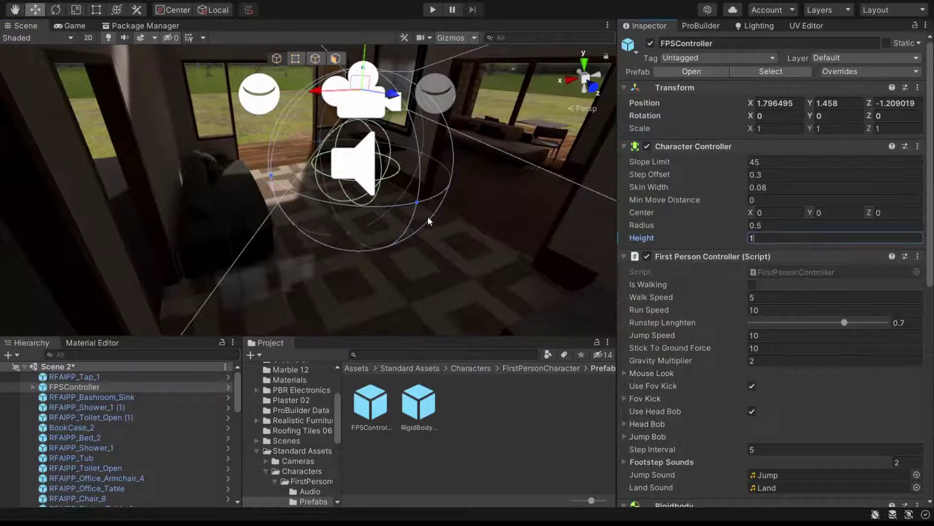
{"action": "left_click_drag", "start_coordinate": [431, 221], "coordinate": [578, 193], "text": "alt"}
{"action": "left_click", "coordinate": [760, 238]}
{"action": "type", "text": "2"}
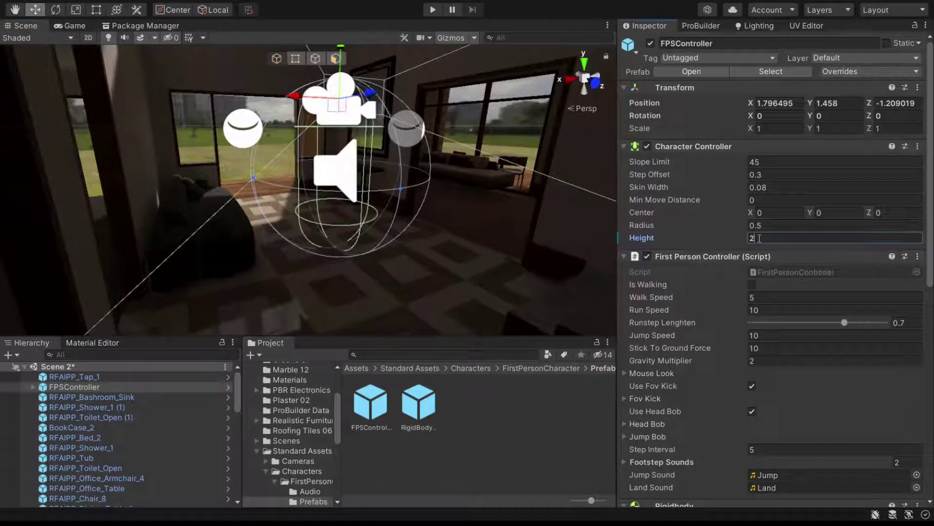
{"action": "key", "text": "BackSpace"}
{"action": "type", "text": "3"}
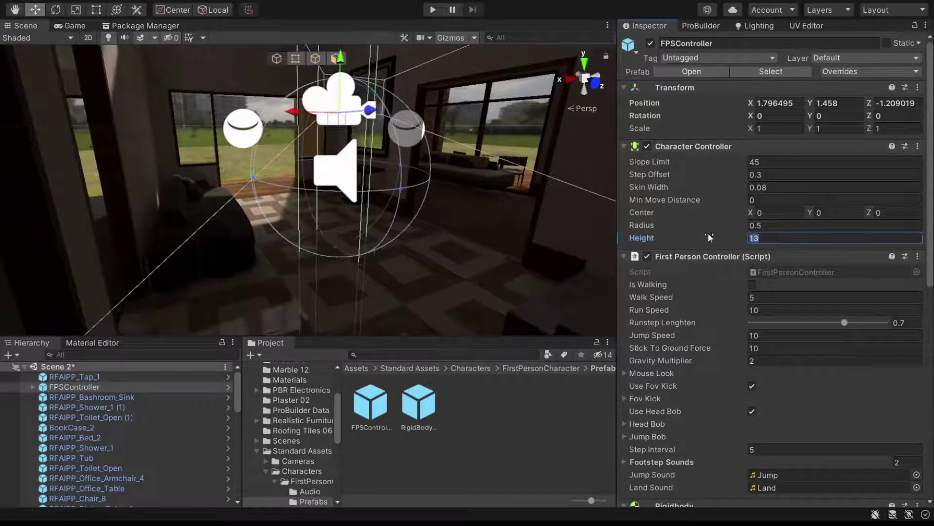
{"action": "key", "text": "BackSpace"}
{"action": "type", "text": "1"}
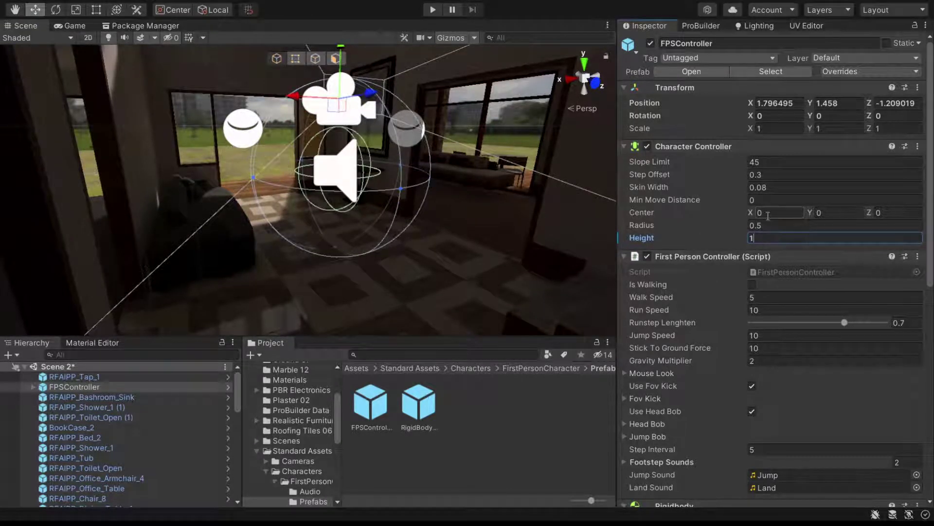
{"action": "type", "text": ",5"}
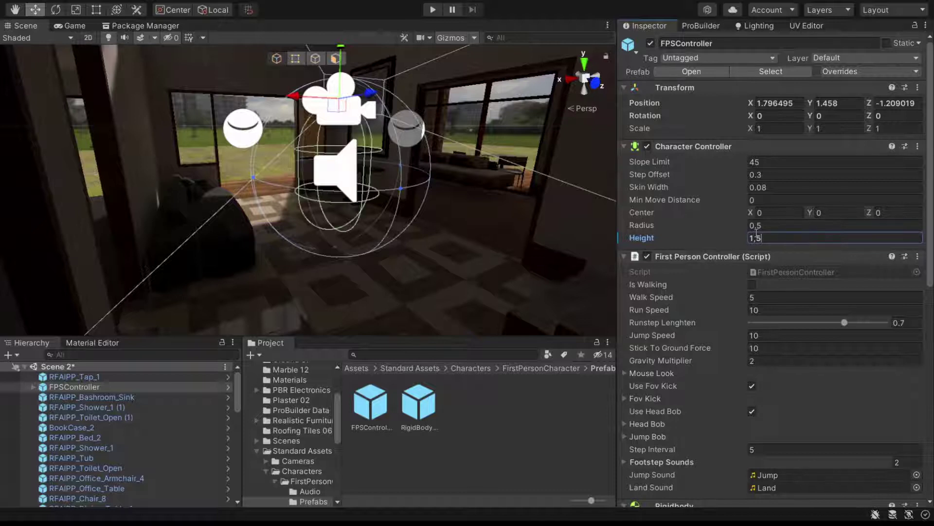
{"action": "left_click", "coordinate": [78, 387]}
{"action": "key", "text": "Right"}
Step: Set the FirstPersonCharacter camera Y to 0.75, and the FPSController to Y 1.25, radius 0.25
{"action": "left_click", "coordinate": [80, 397]}
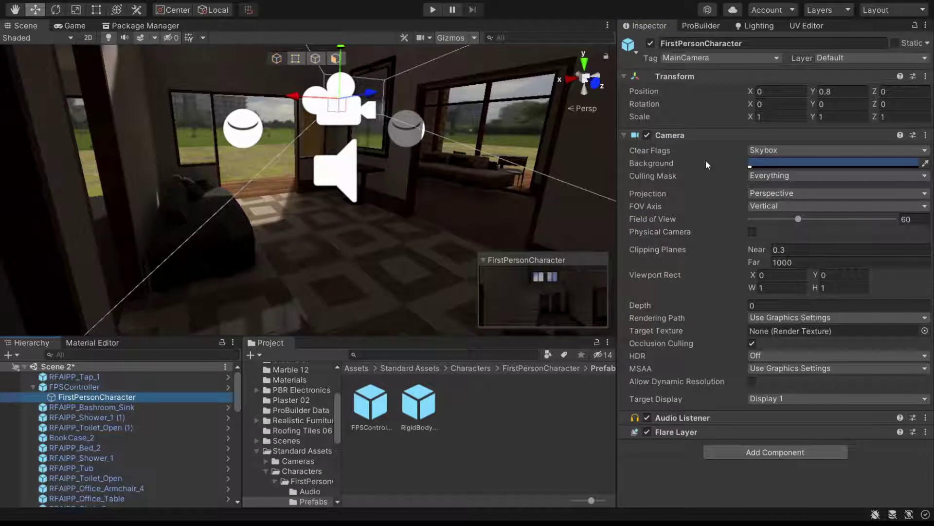
{"action": "left_click", "coordinate": [858, 90]}
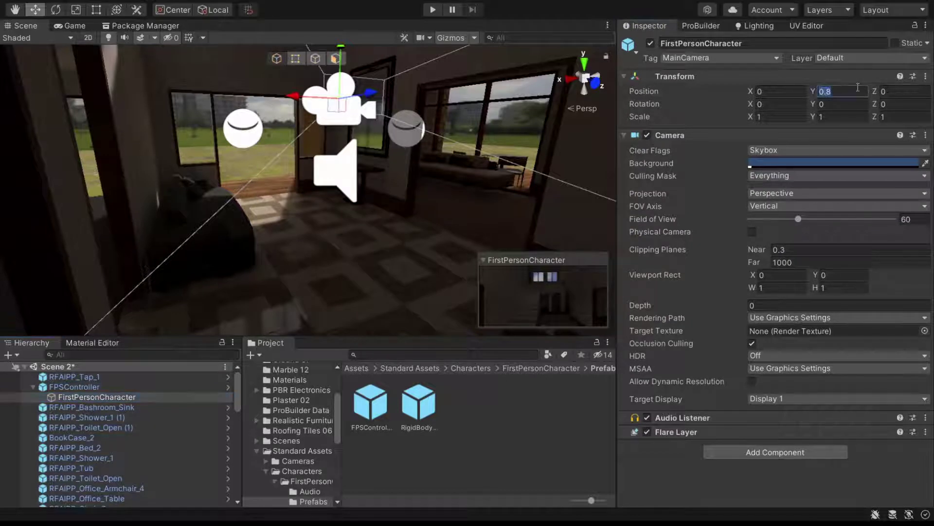
{"action": "type", "text": "0.75"}
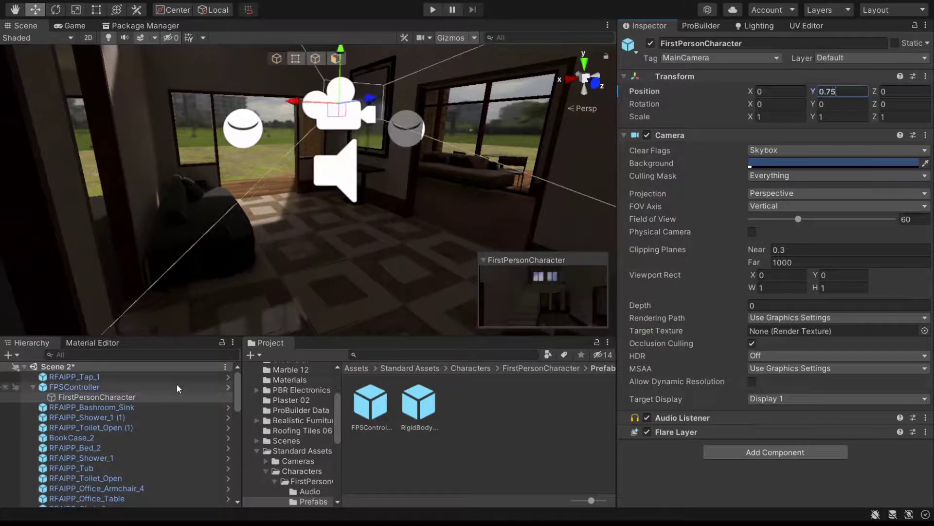
{"action": "left_click", "coordinate": [176, 386]}
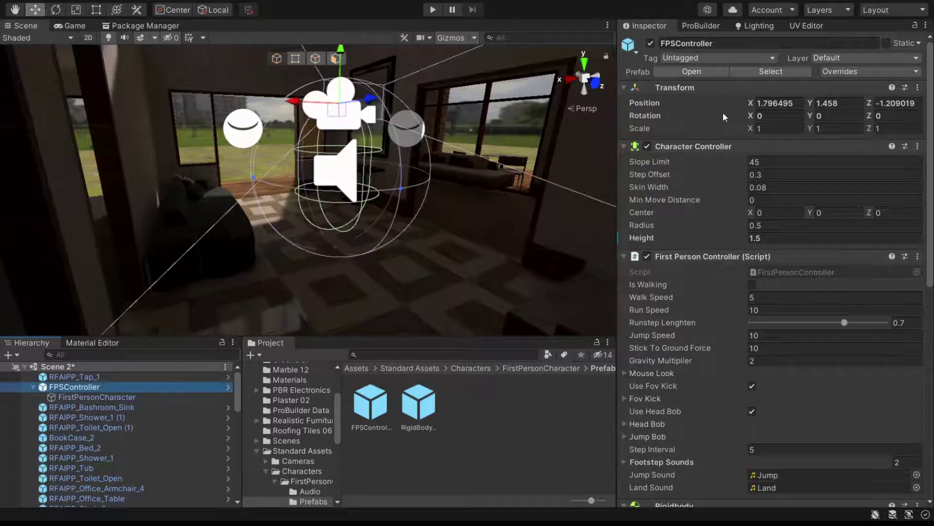
{"action": "left_click", "coordinate": [852, 104]}
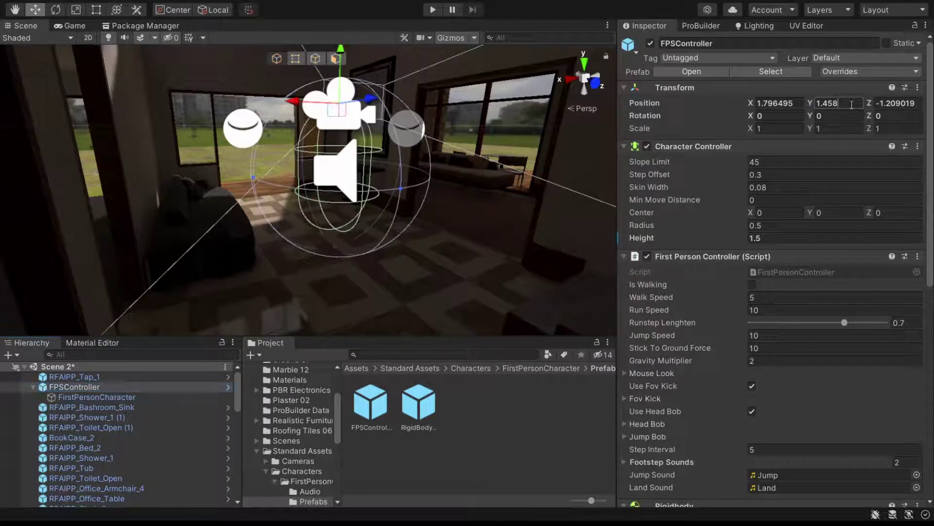
{"action": "type", "text": "1"}
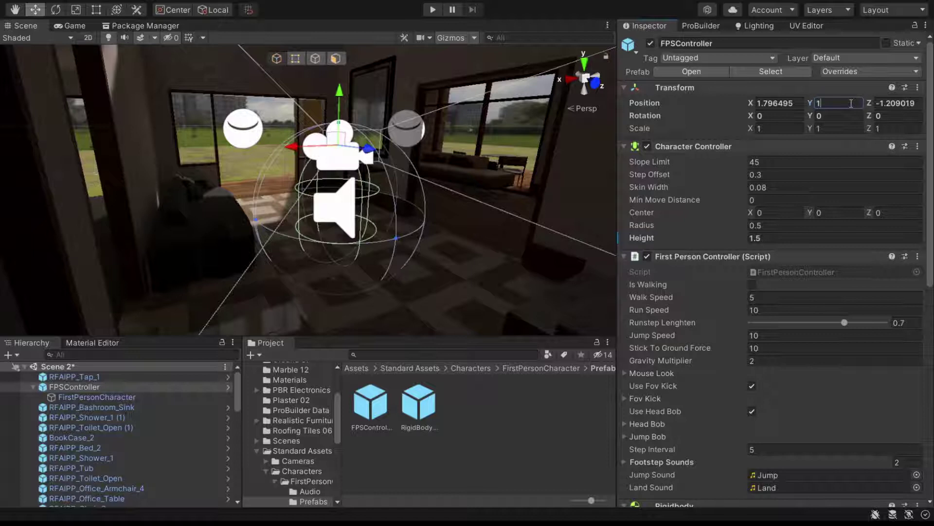
{"action": "type", "text": ".25"}
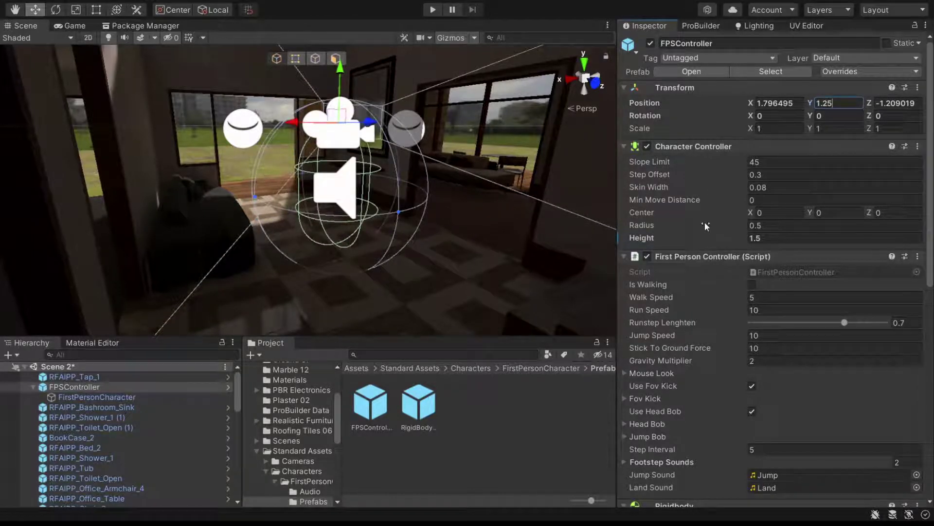
{"action": "left_click", "coordinate": [781, 223]}
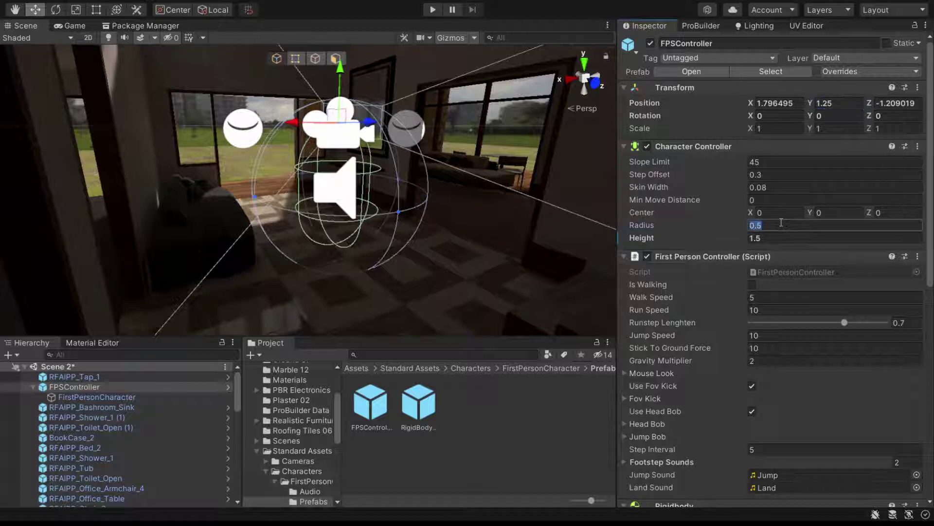
{"action": "type", "text": "0.25"}
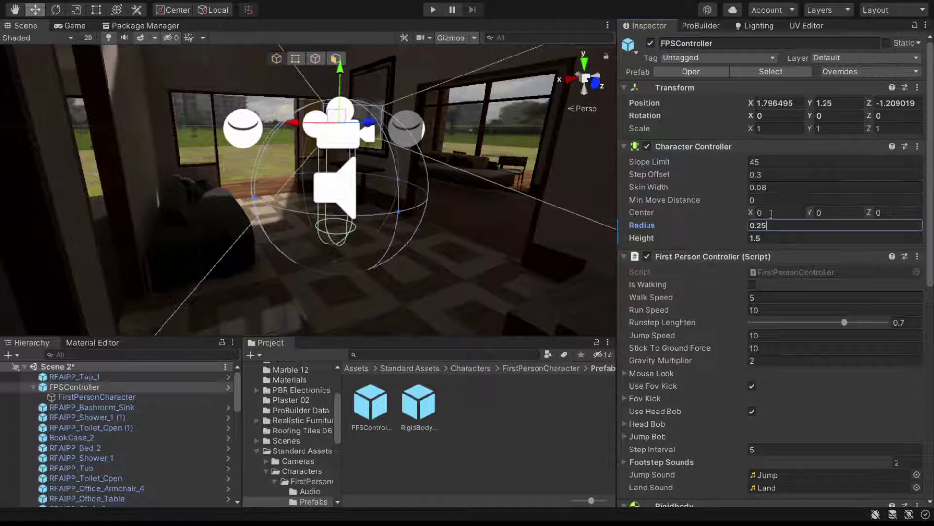
Step: Set walk speed 1, run speed 2, jump speed 1 and step interval 1
{"action": "left_click", "coordinate": [768, 298]}
{"action": "type", "text": "1"}
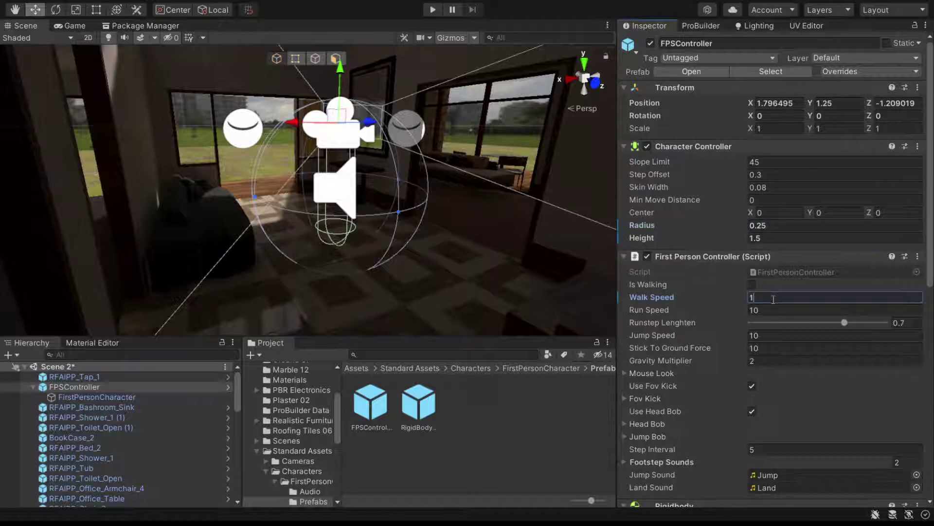
{"action": "left_click", "coordinate": [773, 309]}
{"action": "type", "text": "2"}
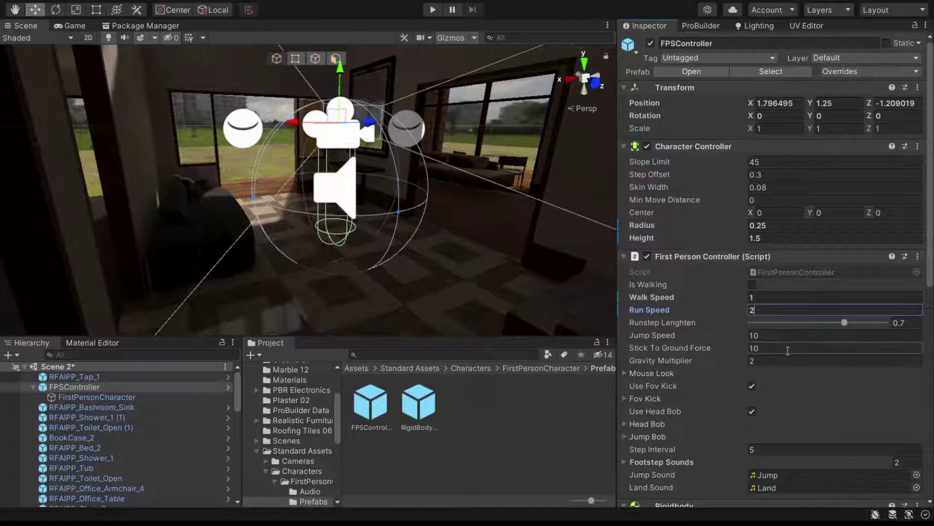
{"action": "left_click", "coordinate": [778, 335]}
{"action": "type", "text": "1"}
{"action": "left_click", "coordinate": [774, 449]}
{"action": "type", "text": "1"}
{"action": "key", "text": "Return"}
{"action": "scroll", "coordinate": [778, 267], "scroll_direction": "down", "scroll_amount": 5}
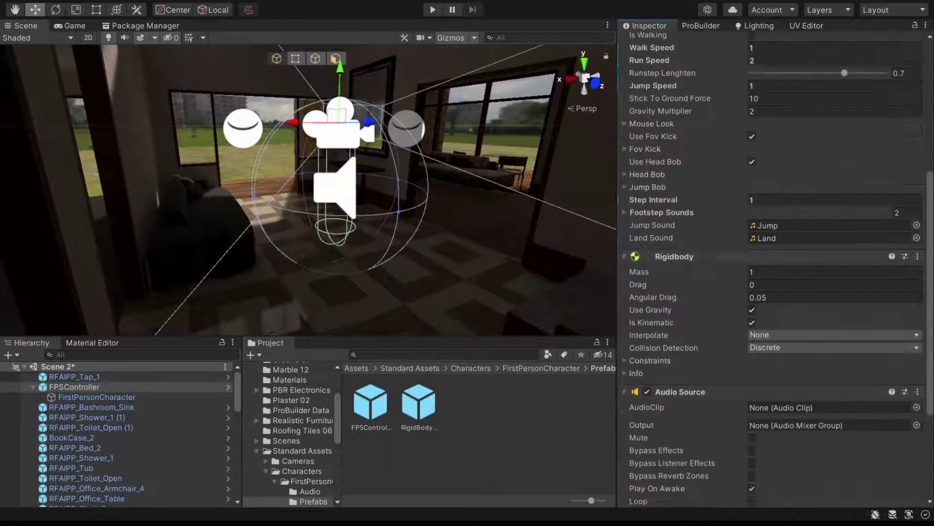
{"action": "scroll", "coordinate": [778, 267], "scroll_direction": "down", "scroll_amount": 3}
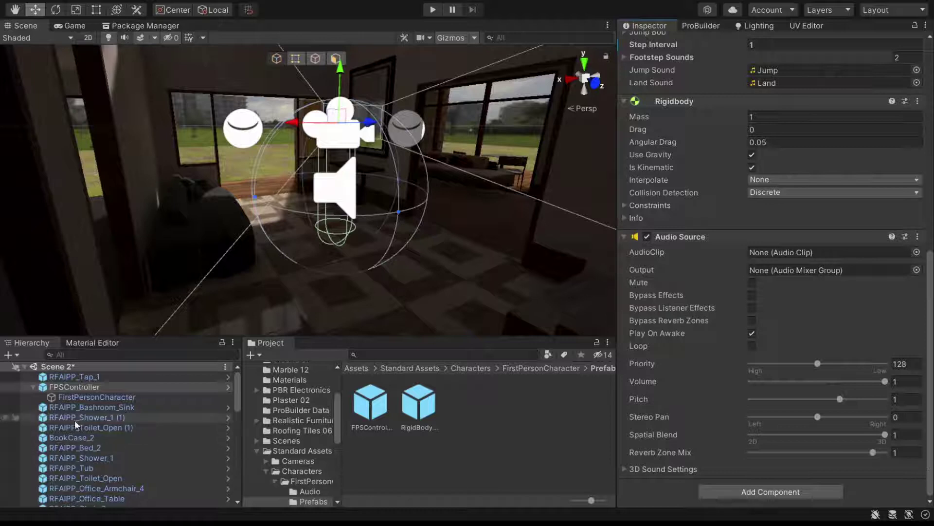
{"action": "left_click", "coordinate": [97, 396]}
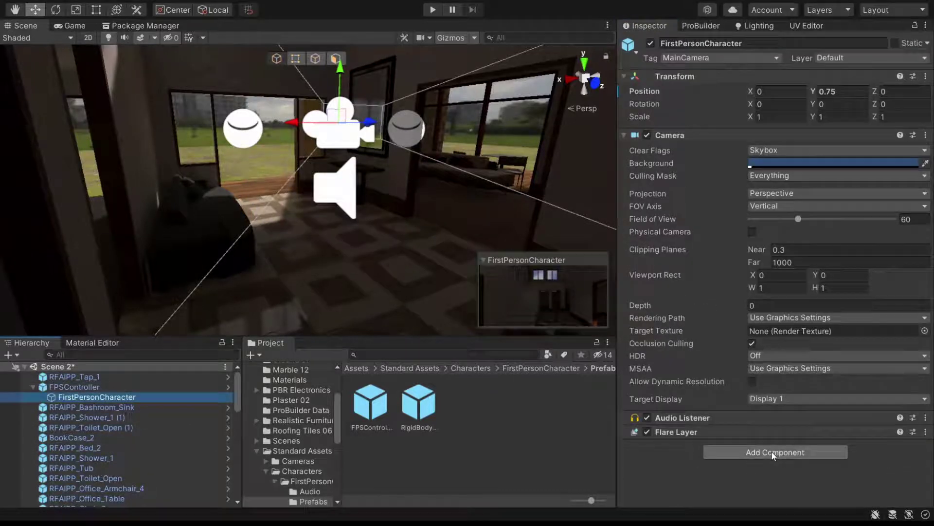
Step: Add a Post-process Layer using the Post Processing layer to the camera, then play in the Game view
{"action": "left_click", "coordinate": [771, 451]}
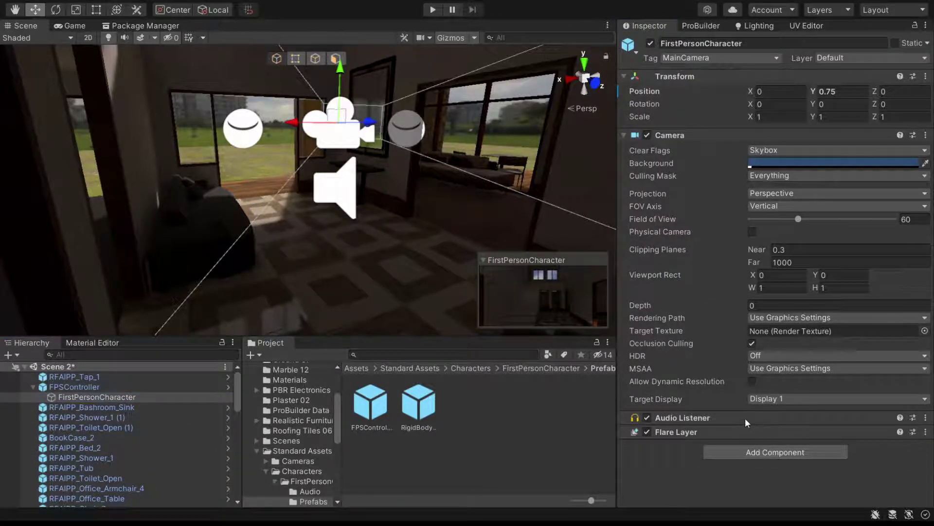
{"action": "scroll", "coordinate": [754, 423], "scroll_direction": "down", "scroll_amount": 4}
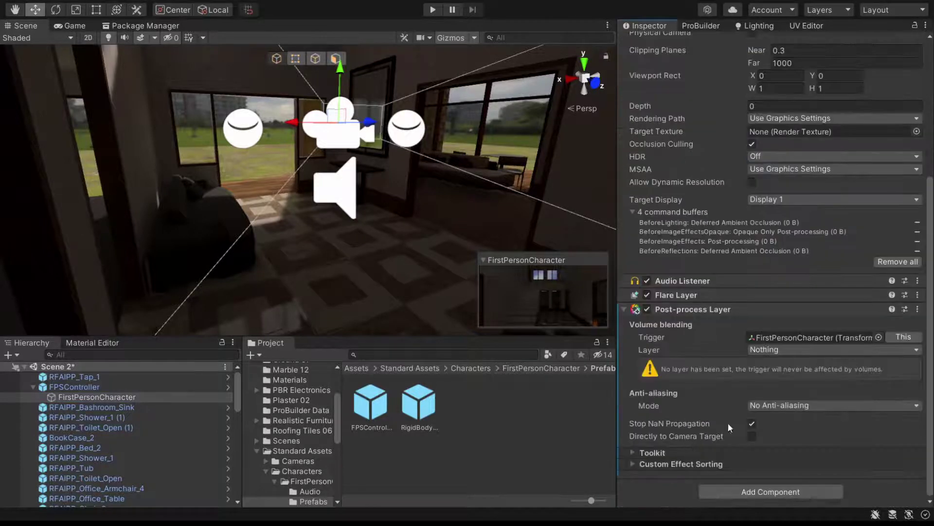
{"action": "left_click", "coordinate": [785, 347]}
{"action": "left_click", "coordinate": [776, 449]}
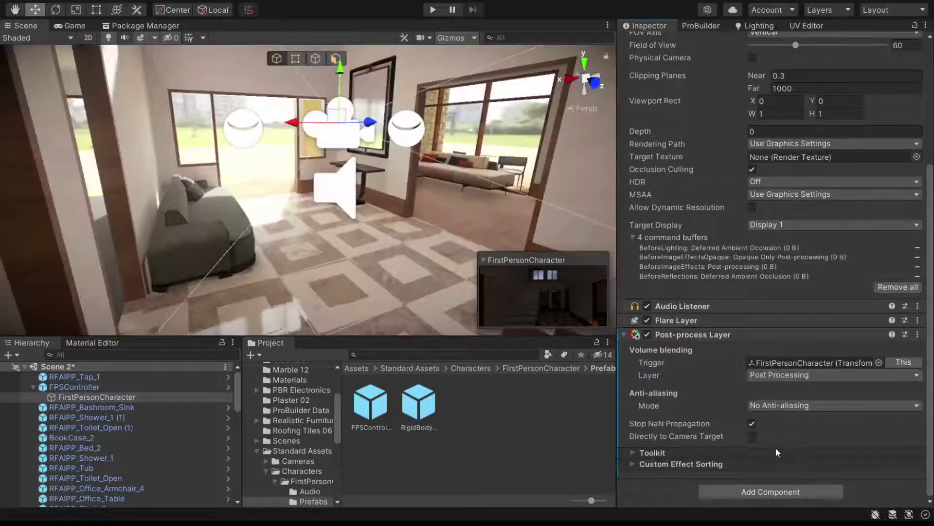
{"action": "left_click", "coordinate": [84, 24]}
{"action": "left_click", "coordinate": [433, 10]}
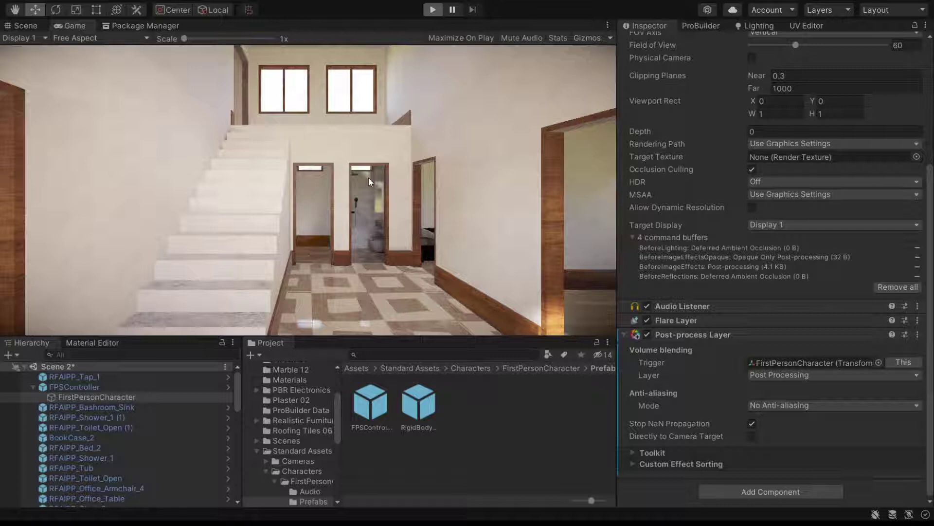
Step: Walk the player forward through the rooms, stop Play mode, and select FPSController
{"action": "key", "text": "ctrl+p"}
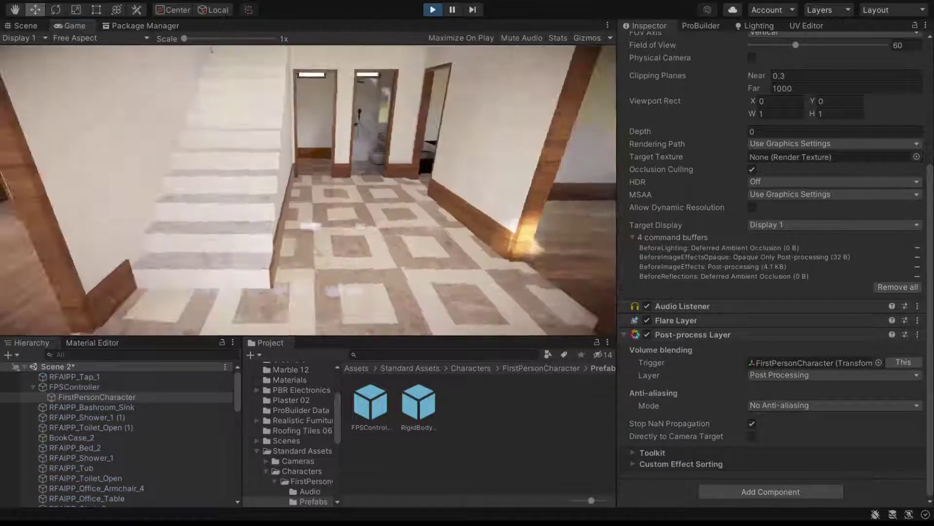
{"action": "key", "text": "w"}
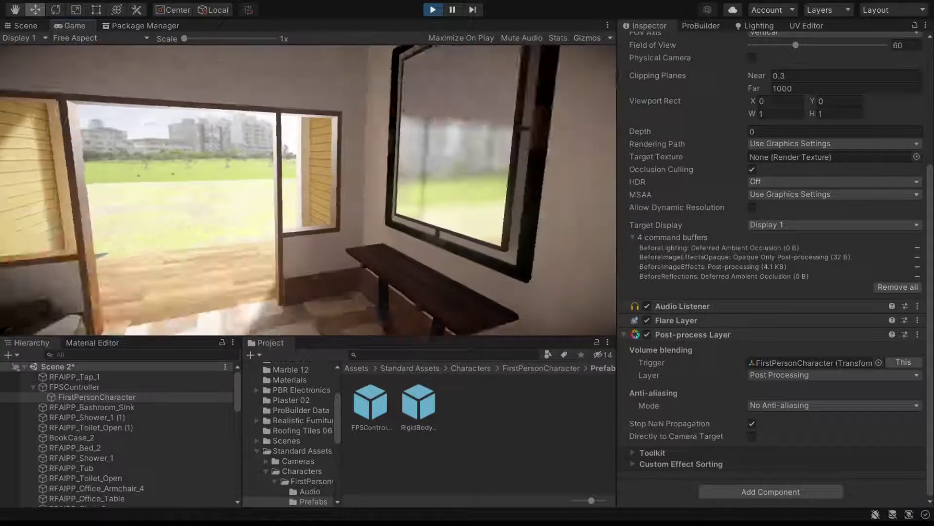
{"action": "key", "text": "ctrl+p"}
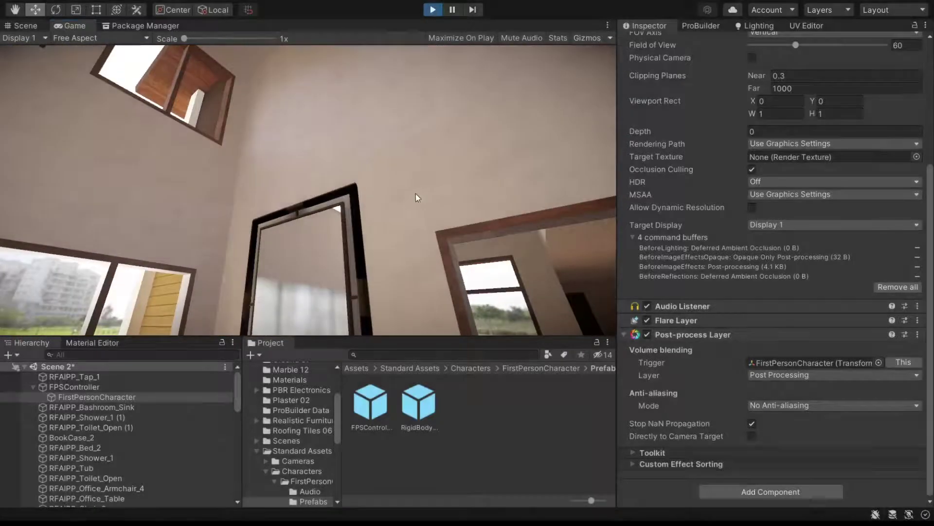
{"action": "left_click", "coordinate": [99, 387]}
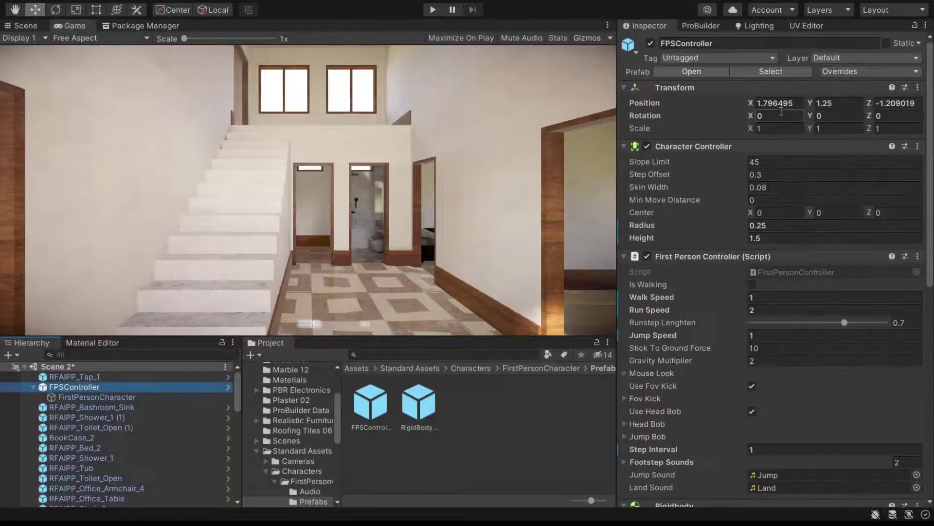
Step: Set the controller Height to 1.25 and the FirstPersonCharacter camera Y to 1.25/2
{"action": "left_click", "coordinate": [774, 234]}
{"action": "type", "text": "1,"}
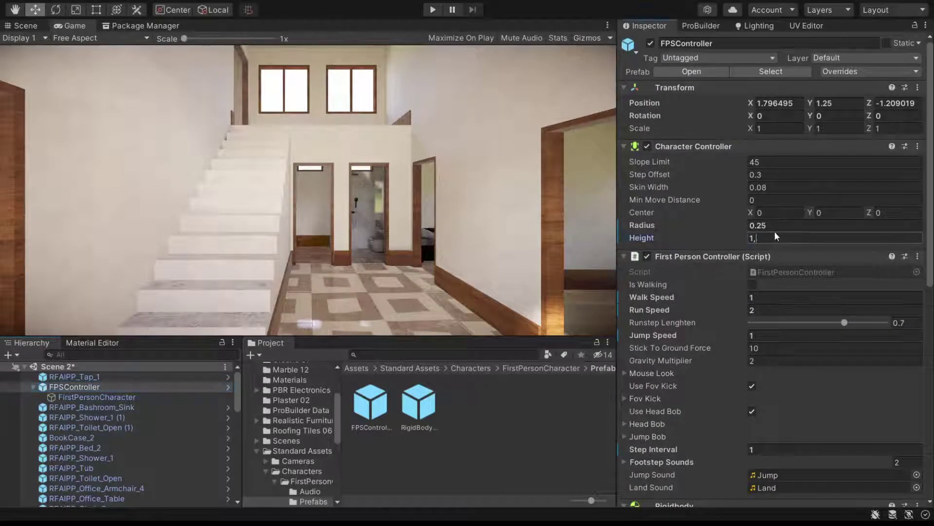
{"action": "key", "text": "BackSpace"}
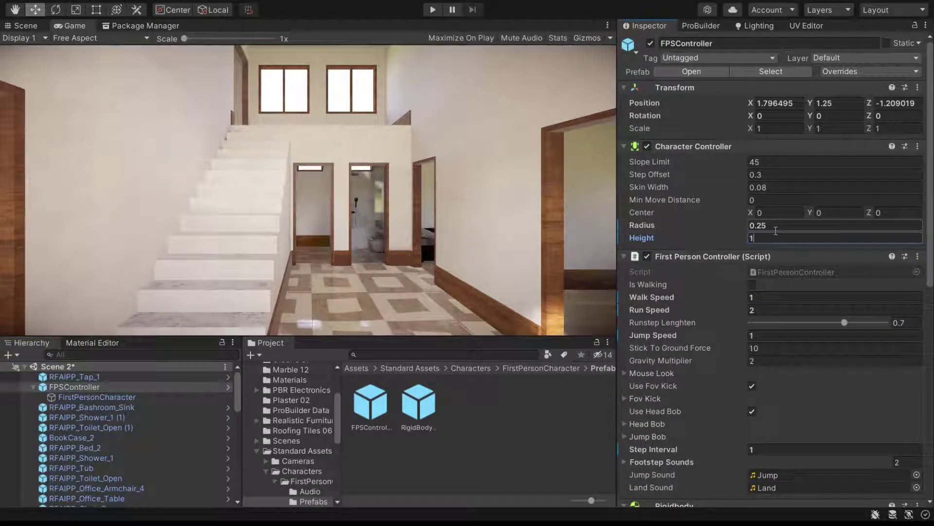
{"action": "type", "text": ".25"}
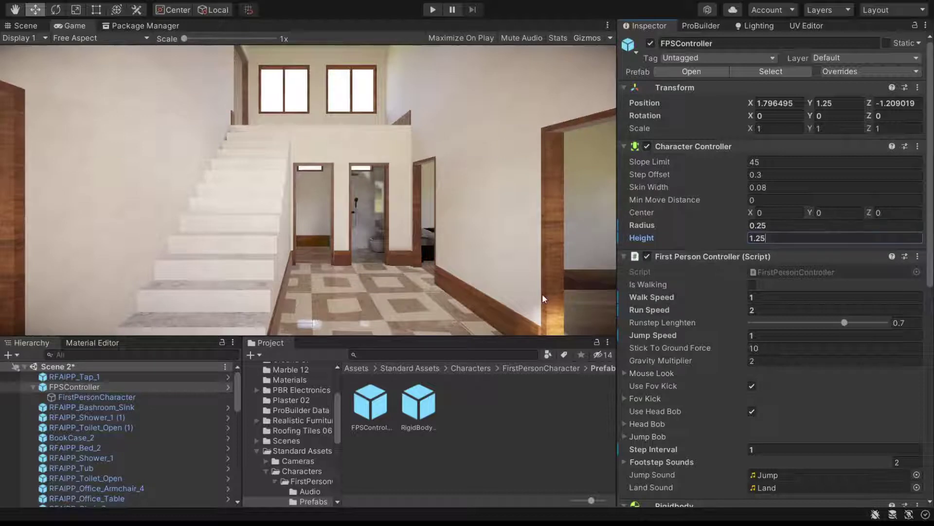
{"action": "left_click", "coordinate": [107, 400]}
{"action": "left_click", "coordinate": [856, 92]}
{"action": "type", "text": "1.25/2"}
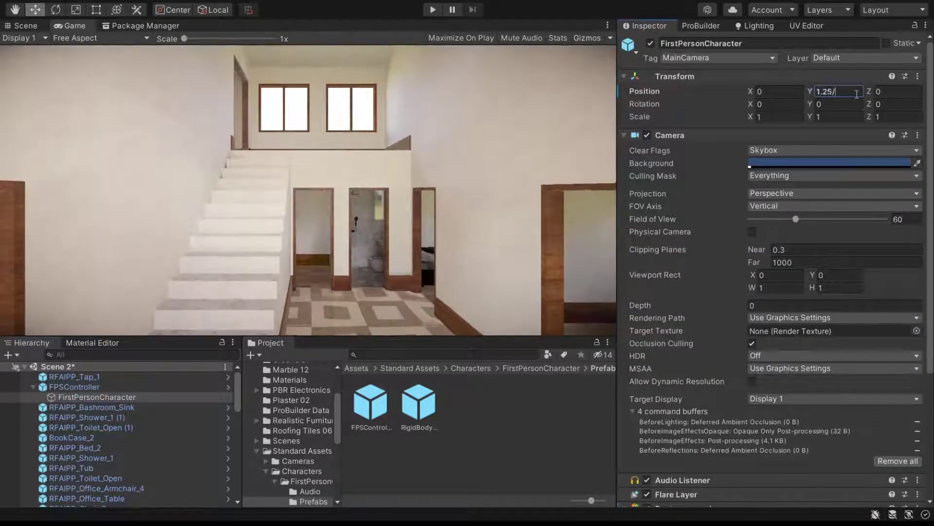
{"action": "key", "text": "Return"}
{"action": "left_click", "coordinate": [74, 387]}
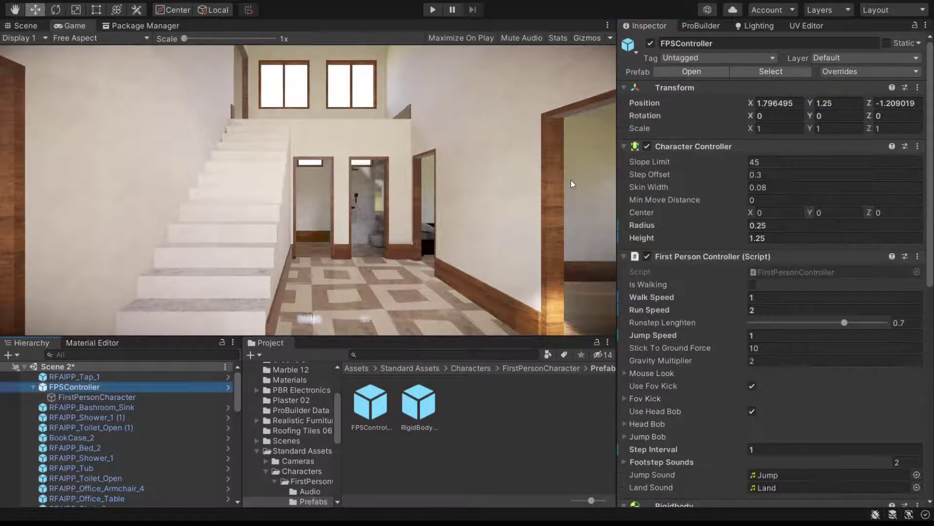
{"action": "left_click", "coordinate": [837, 103]}
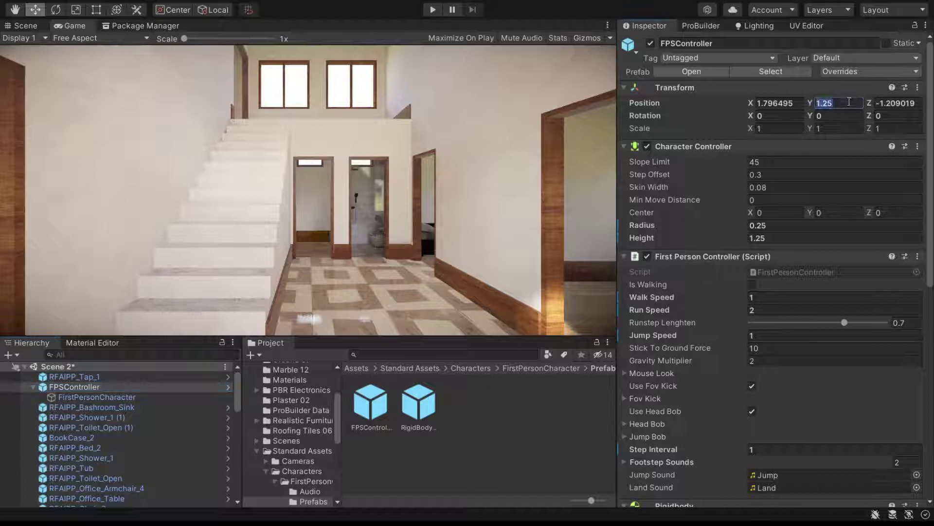
Step: Play-test by walking the player through the doorway, then stop playing
{"action": "left_click", "coordinate": [432, 10]}
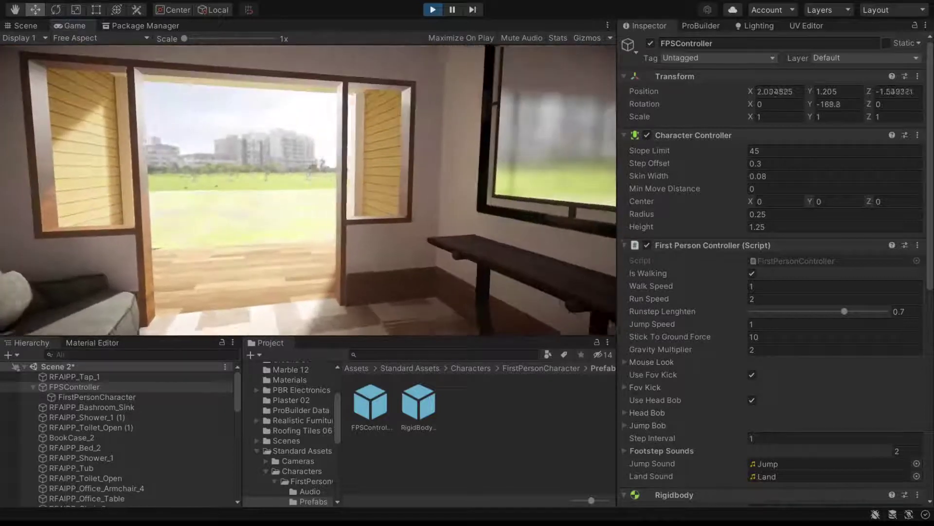
{"action": "key", "text": "w"}
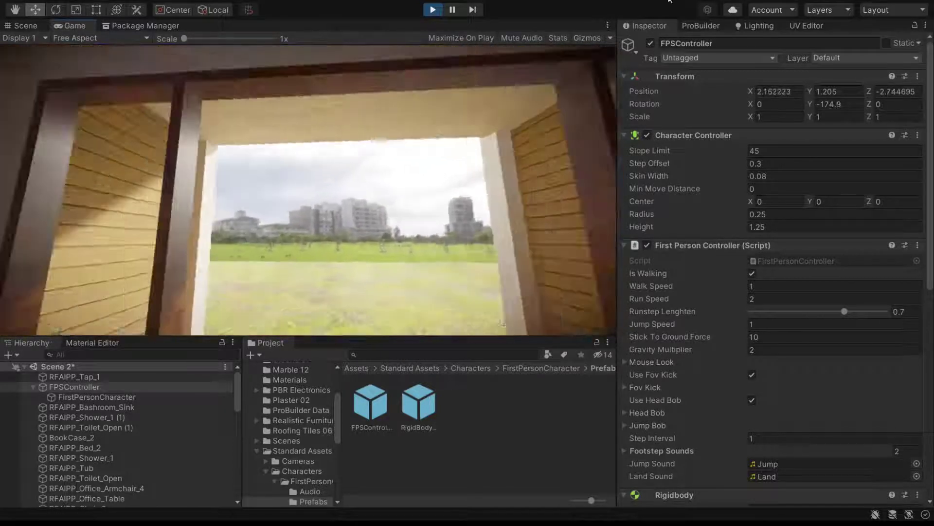
{"action": "key", "text": "ctrl+p"}
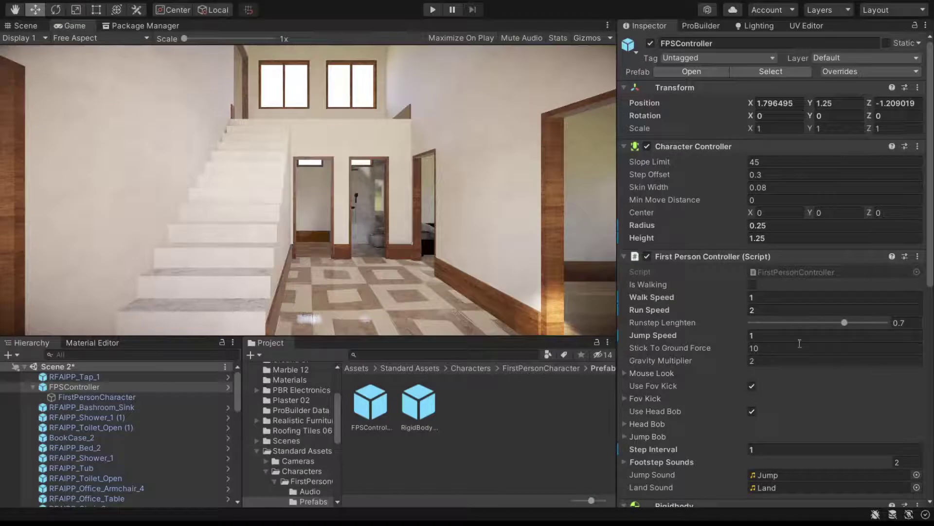
Step: Turn off head bobbing and set Walk Speed and Step Interval to 1.5
{"action": "scroll", "coordinate": [817, 325], "scroll_direction": "down", "scroll_amount": 5}
{"action": "left_click", "coordinate": [752, 297]}
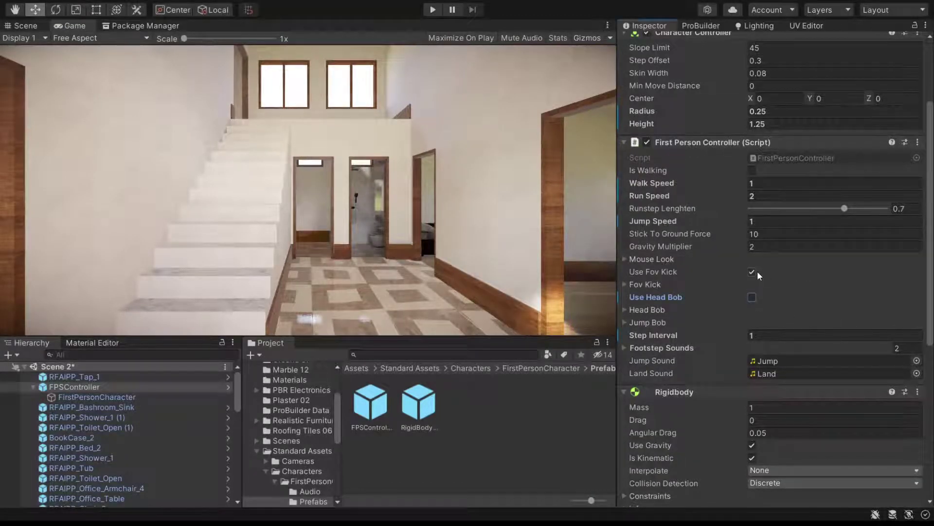
{"action": "scroll", "coordinate": [757, 270], "scroll_direction": "down", "scroll_amount": 5}
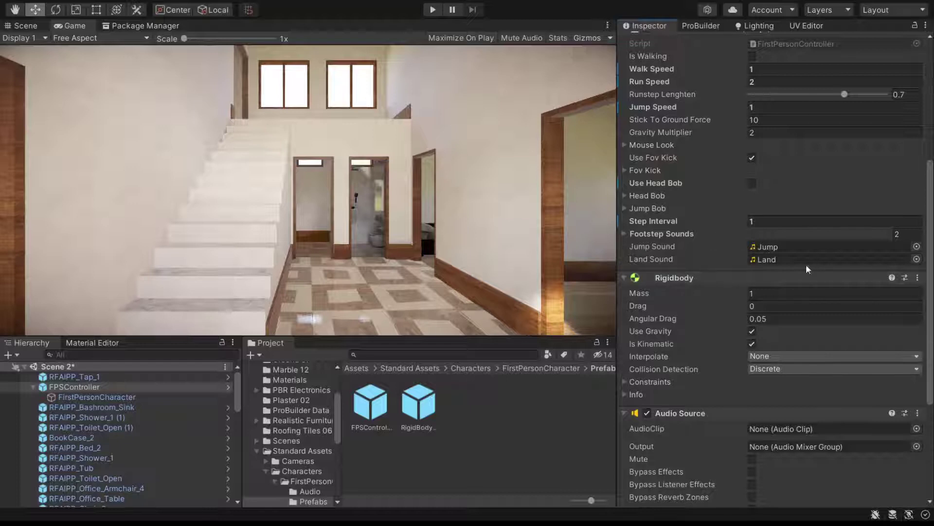
{"action": "scroll", "coordinate": [806, 269], "scroll_direction": "up", "scroll_amount": 5}
{"action": "left_click", "coordinate": [767, 184]}
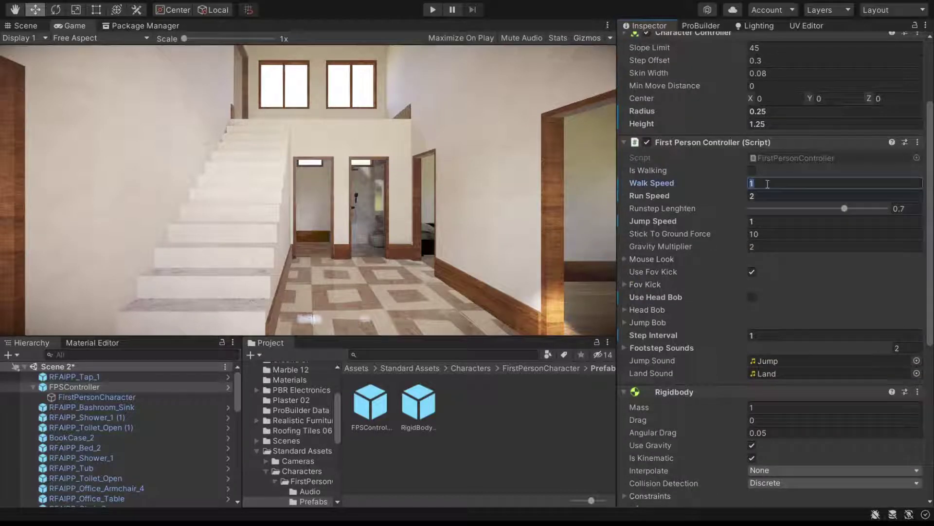
{"action": "type", "text": "1.5"}
{"action": "left_click", "coordinate": [777, 334]}
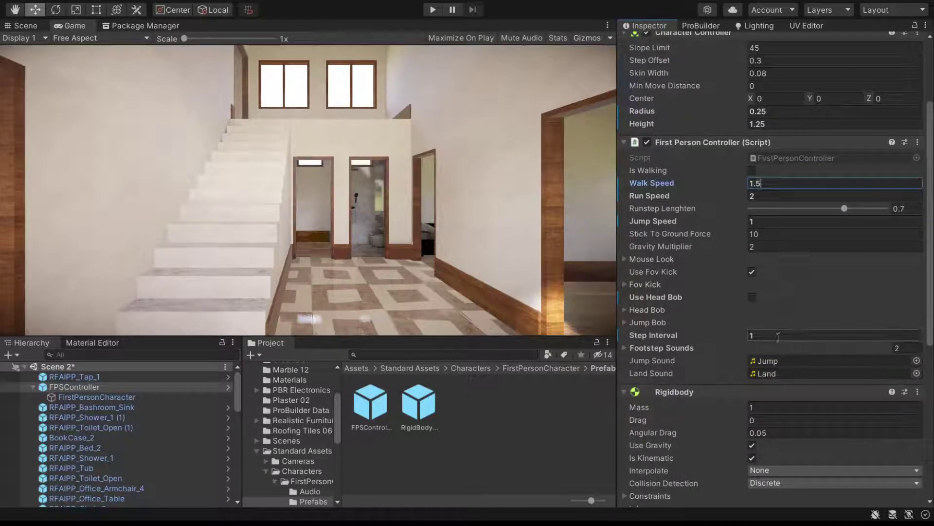
{"action": "type", "text": ".5"}
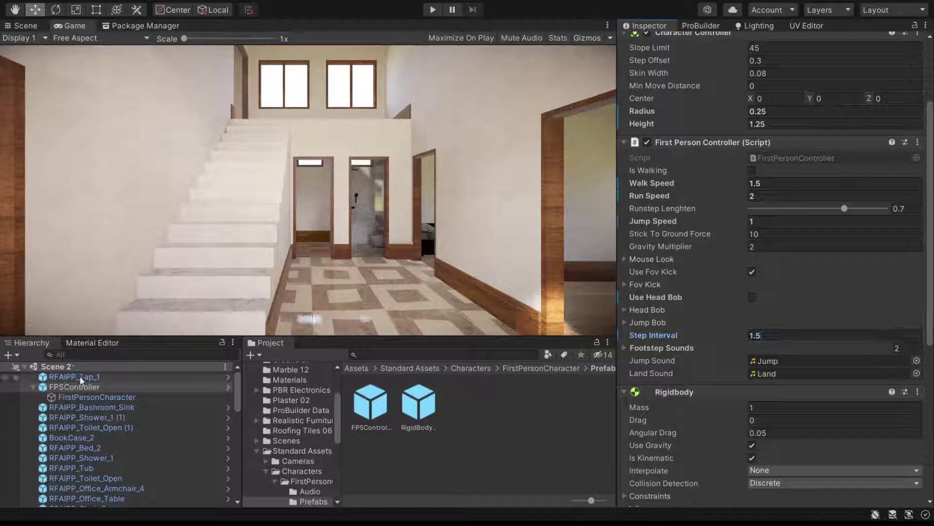
Step: Select the FirstPersonCharacter camera and scroll through its components
{"action": "left_click", "coordinate": [78, 395]}
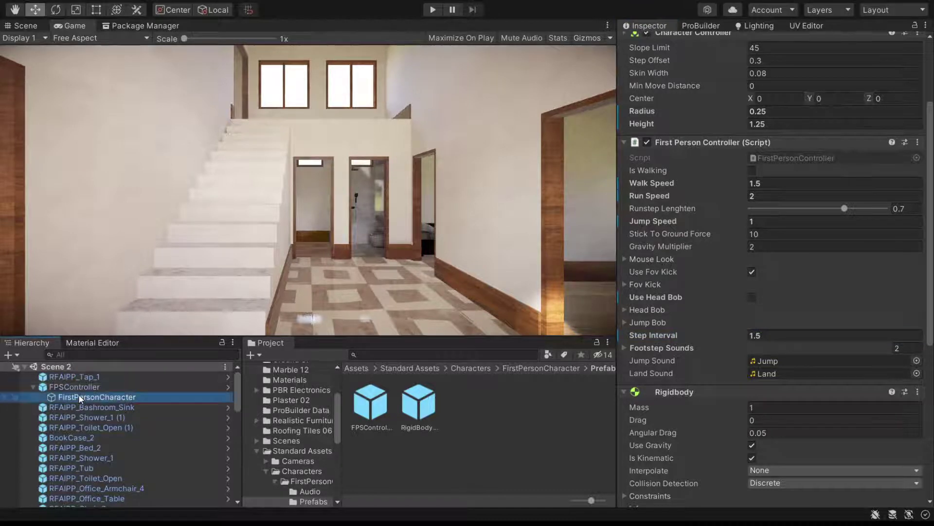
{"action": "scroll", "coordinate": [117, 482], "scroll_direction": "down", "scroll_amount": 5}
{"action": "scroll", "coordinate": [118, 479], "scroll_direction": "down", "scroll_amount": 5}
Step: On the Post Processing volume, re-enable and expand Grain and set its Intensity to 0.25
{"action": "left_click", "coordinate": [100, 471]}
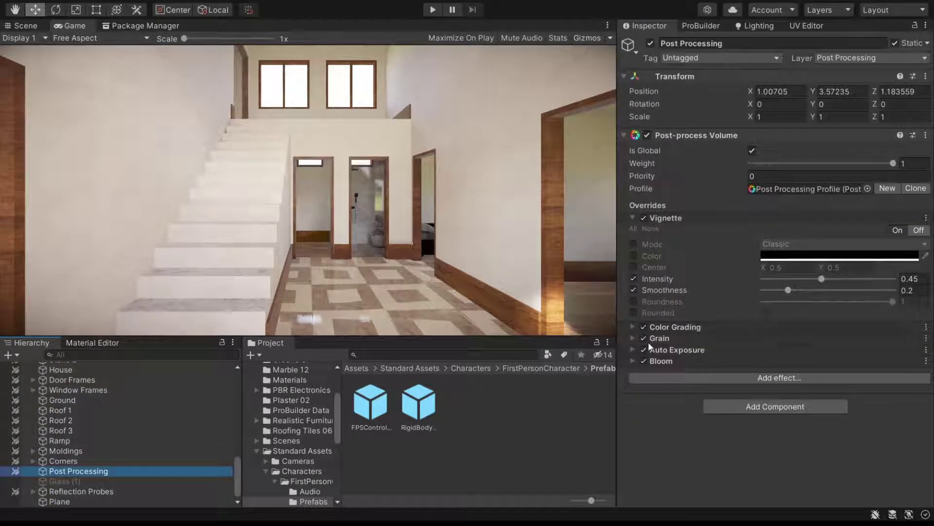
{"action": "left_click", "coordinate": [644, 338]}
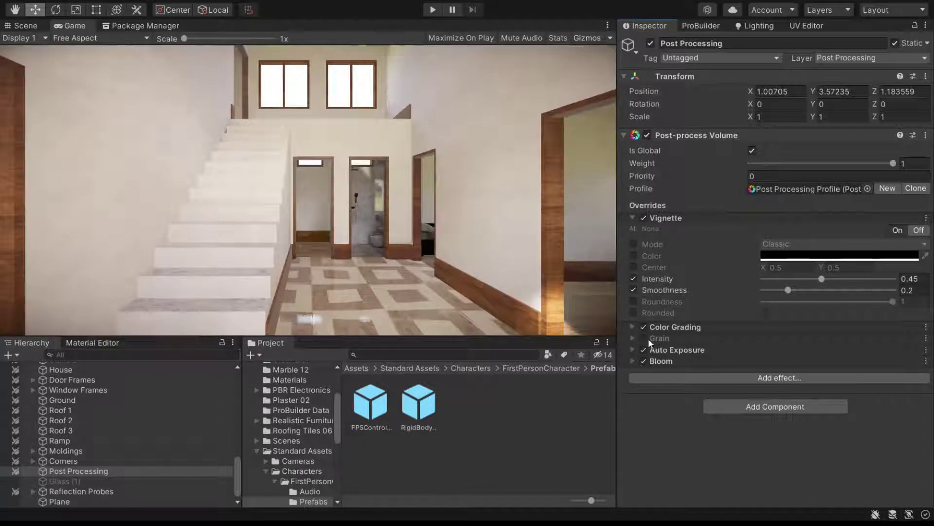
{"action": "left_click", "coordinate": [643, 338]}
{"action": "left_click", "coordinate": [655, 338]}
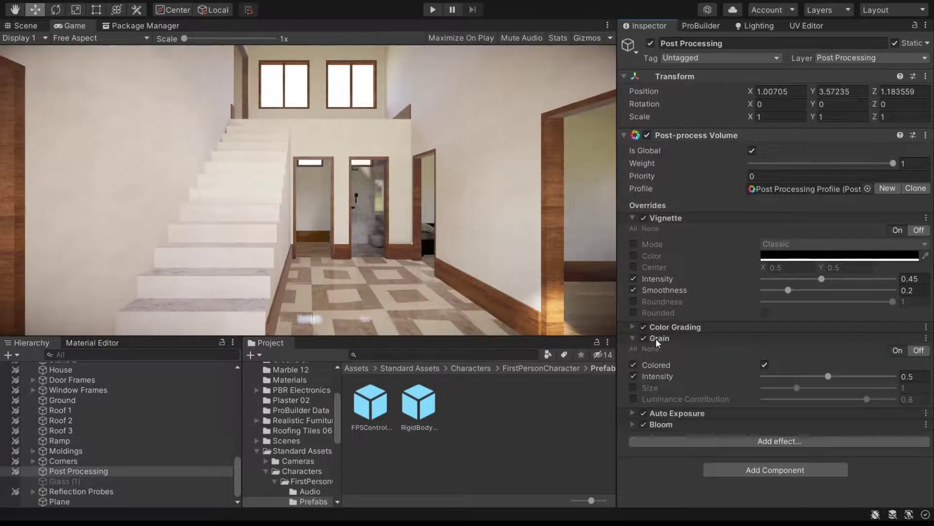
{"action": "left_click", "coordinate": [908, 375]}
{"action": "type", "text": "0.25"}
Step: Maximise the Game view and start Play mode with first-person camera control
{"action": "key", "text": "shift+space"}
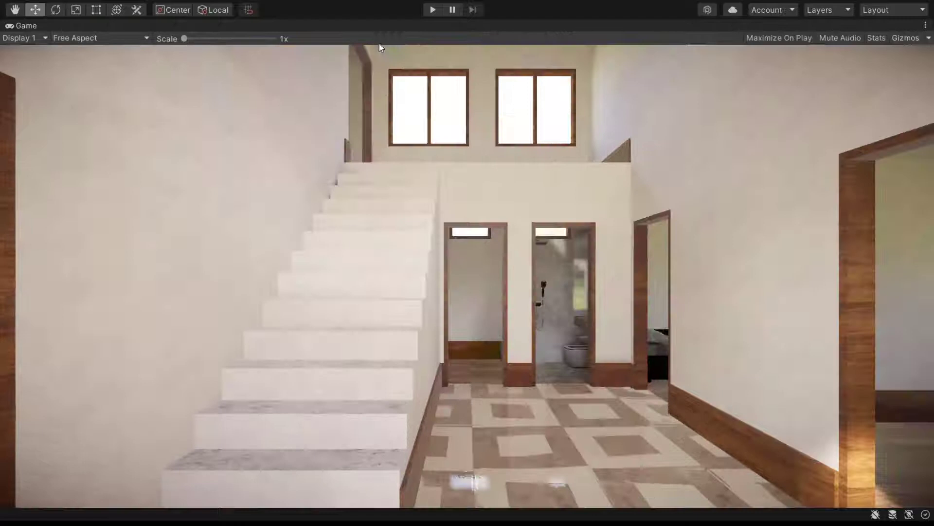
{"action": "left_click", "coordinate": [431, 14]}
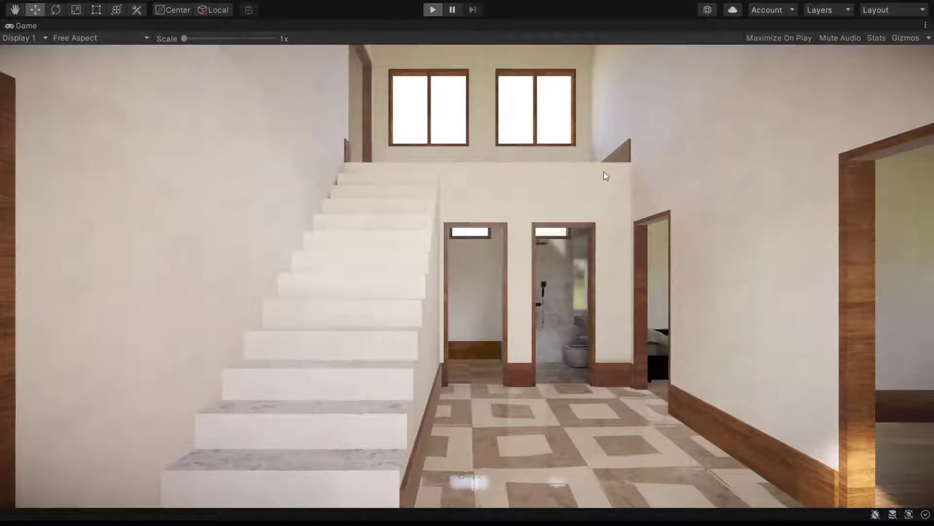
{"action": "left_click", "coordinate": [603, 171]}
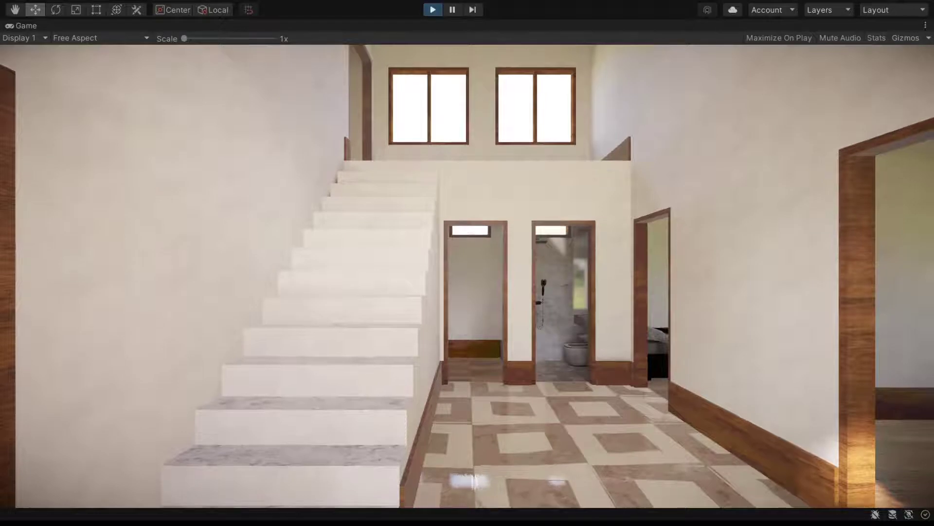
Step: Walk down the hallway, through the sofa room onto the porch, then restore the editor layout
{"action": "key", "text": "w"}
{"action": "key", "text": "w"}
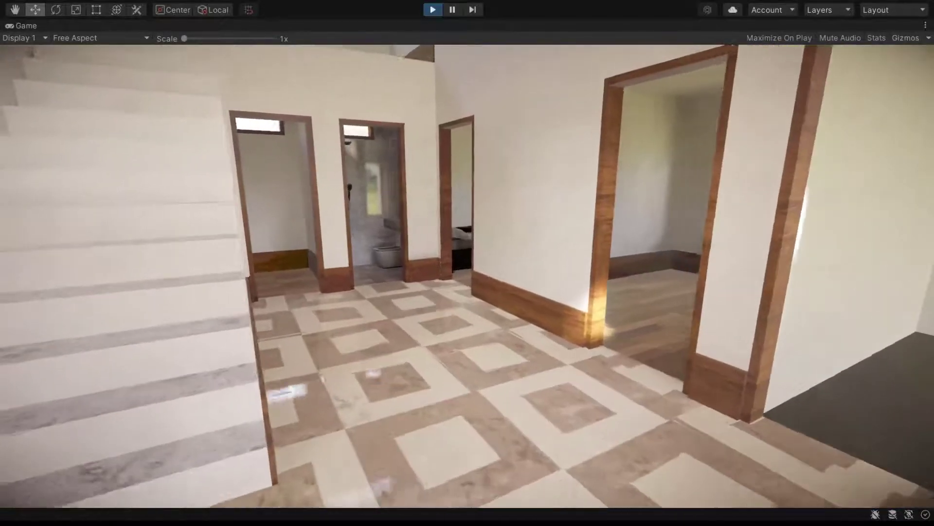
{"action": "key", "text": "w"}
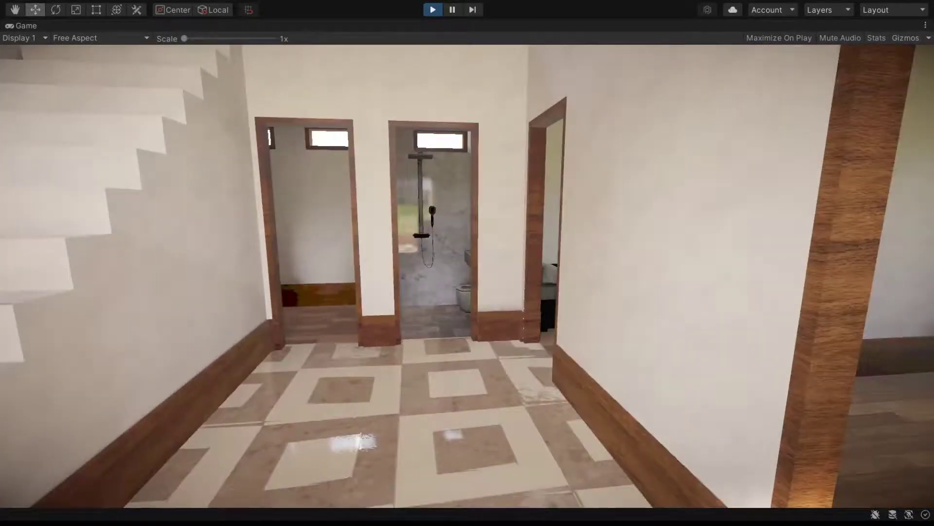
{"action": "key", "text": "w"}
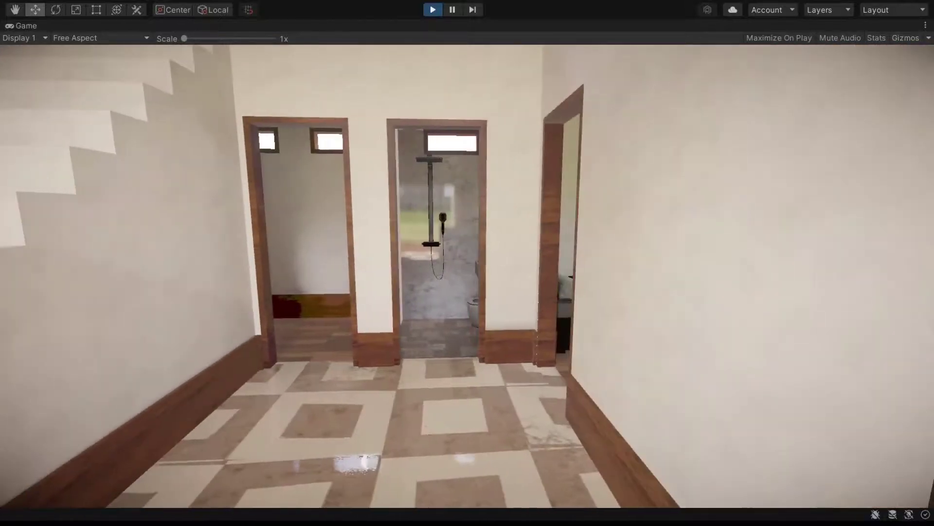
{"action": "key", "text": "w"}
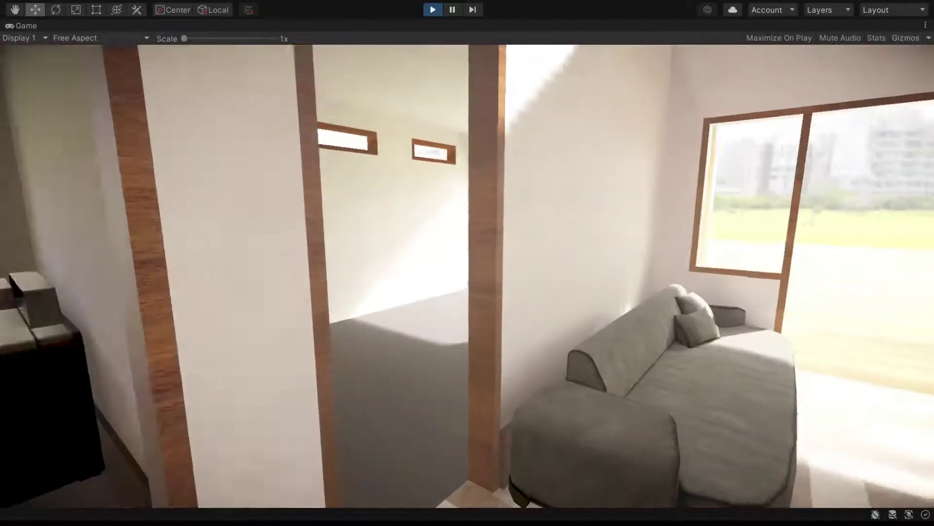
{"action": "key", "text": "w"}
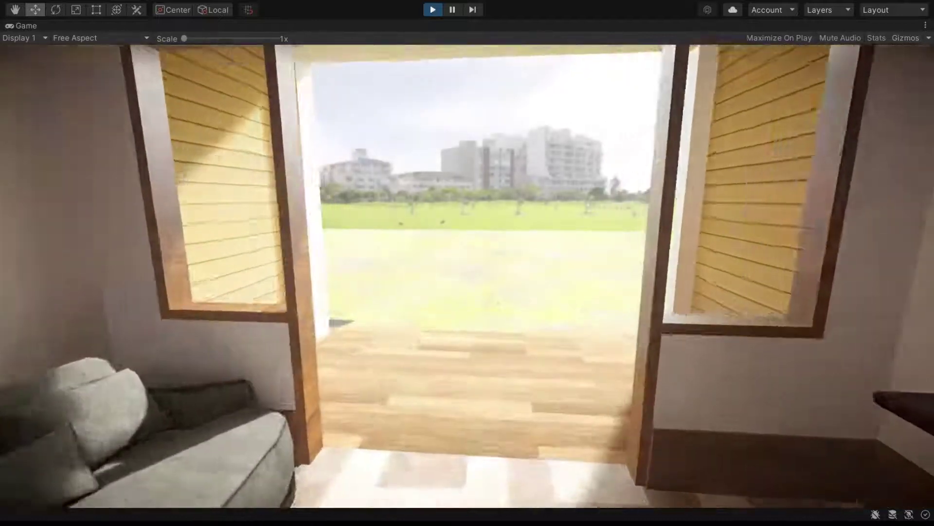
{"action": "key", "text": "w"}
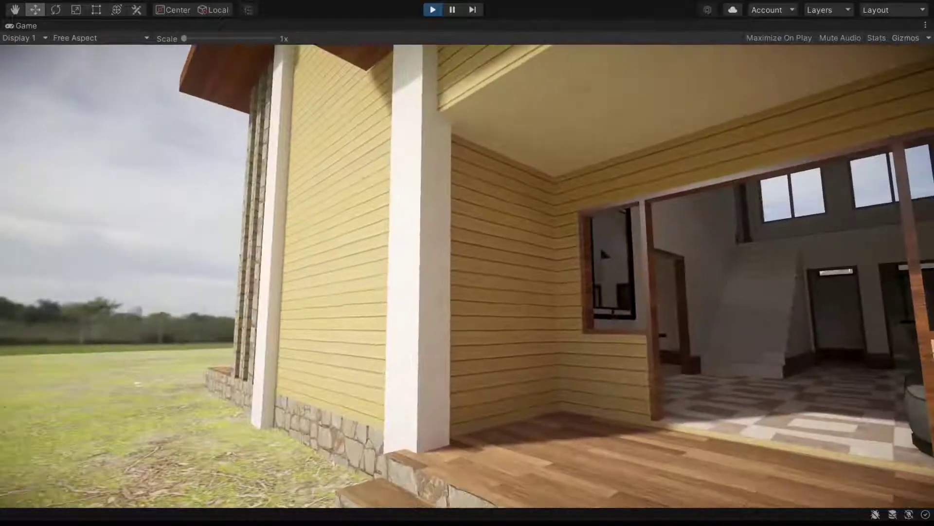
{"action": "key", "text": "d"}
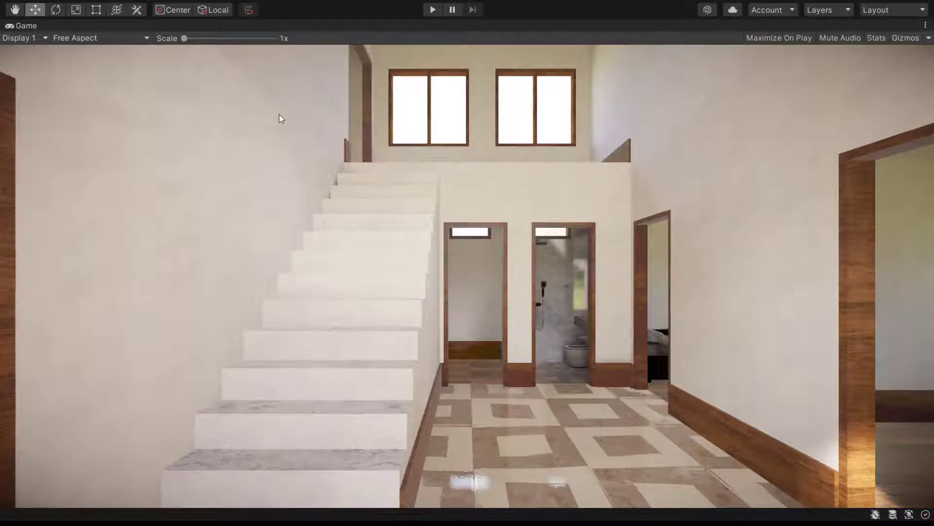
{"action": "key", "text": "shift+space"}
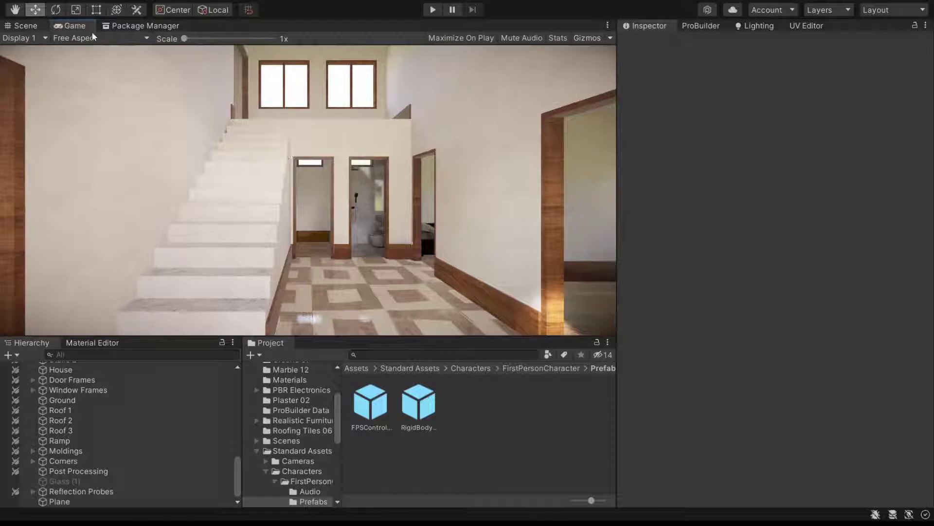
Step: In the Scene view, hide gizmos, fly to the staircase foot and show the ProBuilder tools
{"action": "left_click", "coordinate": [30, 23]}
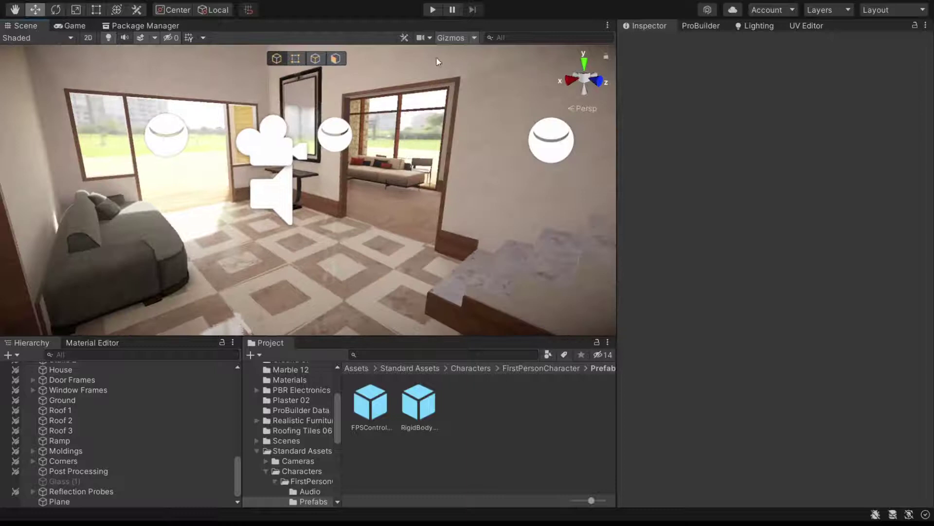
{"action": "left_click", "coordinate": [456, 38]}
{"action": "mouse_move", "coordinate": [167, 187]}
{"action": "right_mouse_down"}
{"action": "mouse_move", "coordinate": [190, 203]}
{"action": "mouse_move", "coordinate": [445, 225]}
{"action": "right_mouse_up"}
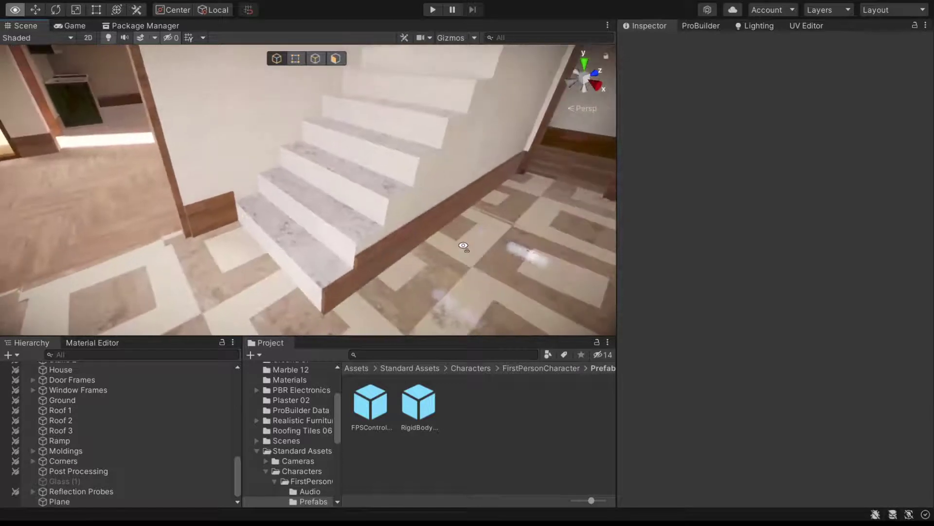
{"action": "right_click_drag", "start_coordinate": [444, 226], "coordinate": [462, 246]}
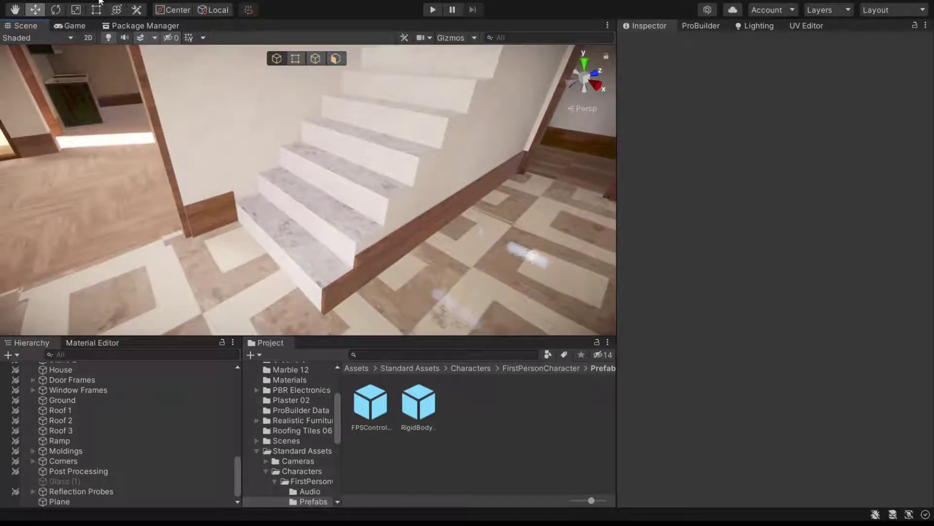
{"action": "left_click", "coordinate": [687, 27]}
Step: Draw a new ProBuilder cube with a small height on the bottom stair tread
{"action": "left_click", "coordinate": [671, 40]}
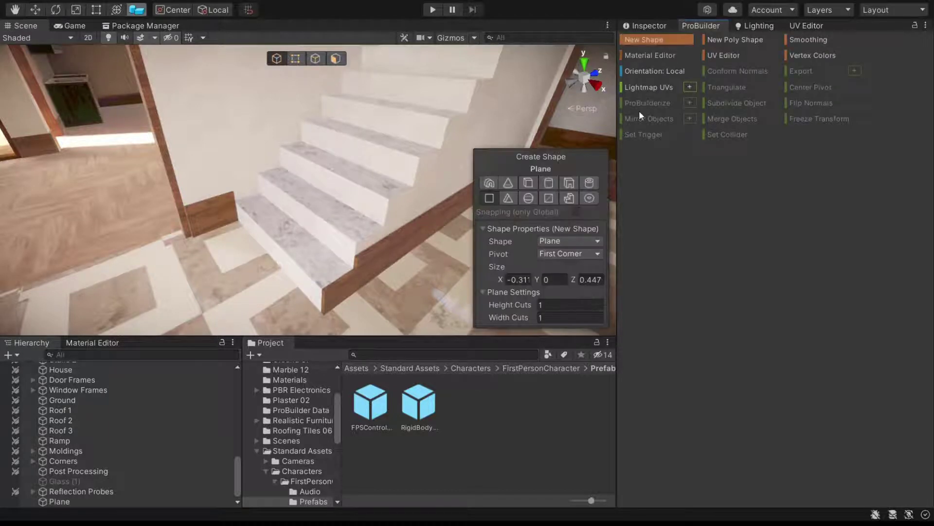
{"action": "left_click", "coordinate": [527, 182]}
{"action": "right_click_drag", "start_coordinate": [369, 219], "coordinate": [327, 245]}
{"action": "left_click_drag", "start_coordinate": [318, 239], "coordinate": [370, 244]}
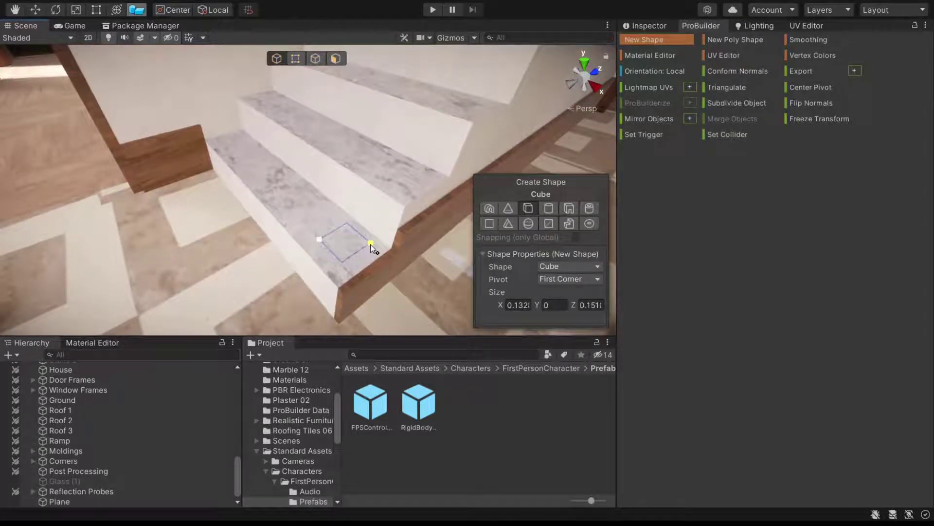
{"action": "left_click", "coordinate": [370, 239]}
{"action": "mouse_move", "coordinate": [354, 213]}
{"action": "right_mouse_down"}
{"action": "mouse_move", "coordinate": [325, 106]}
{"action": "mouse_move", "coordinate": [379, 86]}
{"action": "mouse_move", "coordinate": [385, 169]}
{"action": "right_mouse_up"}
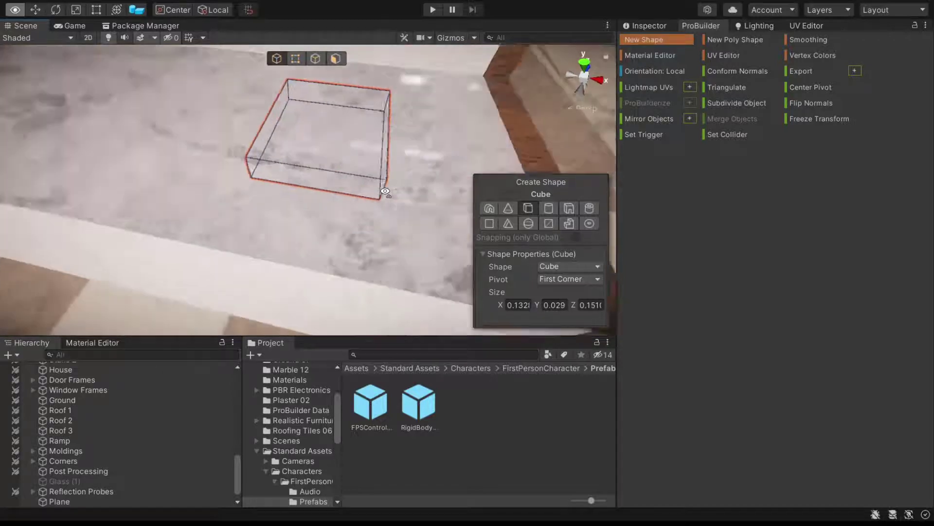
{"action": "right_click_drag", "start_coordinate": [384, 168], "coordinate": [423, 183]}
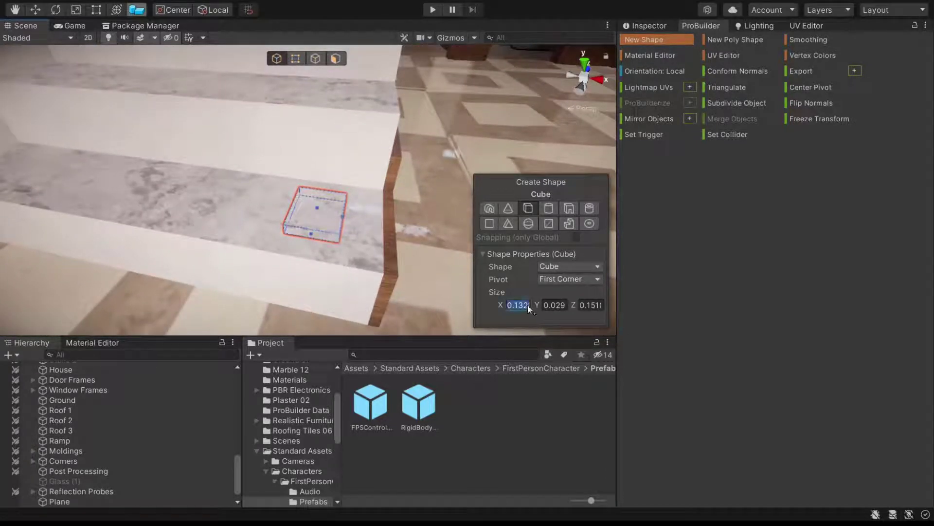
Step: Set the cube's size to 0.15 × 0.025 × 0.15 and create it at the stair foot
{"action": "type", "text": "0.15"}
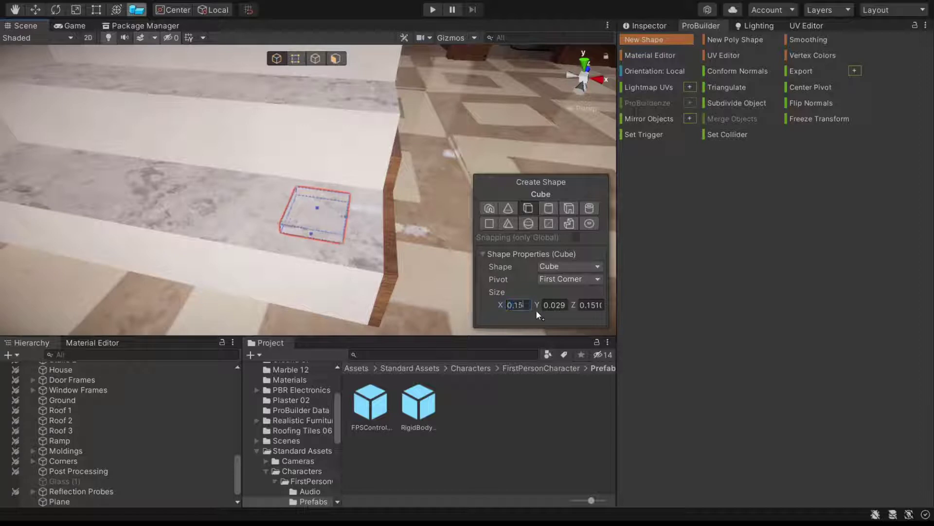
{"action": "key", "text": "Tab"}
{"action": "type", "text": "0.05"}
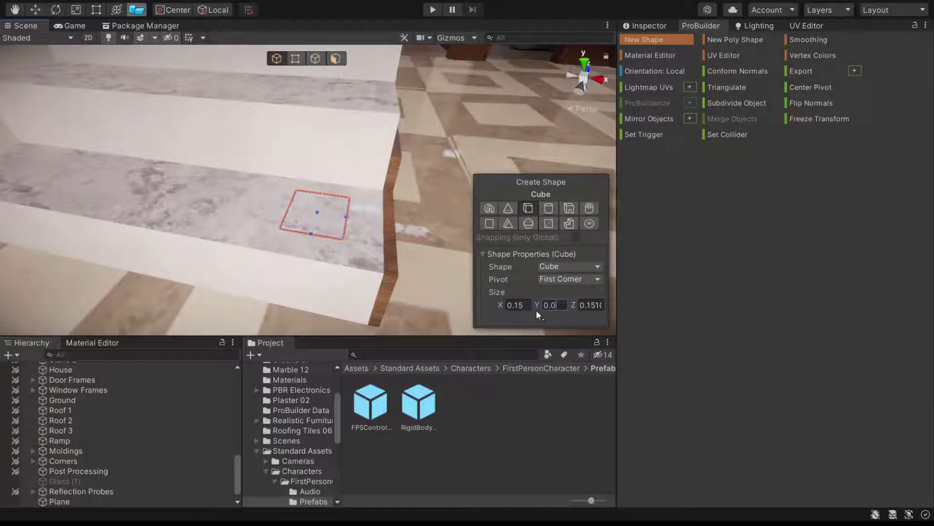
{"action": "key", "text": "Tab"}
{"action": "type", "text": "0.15"}
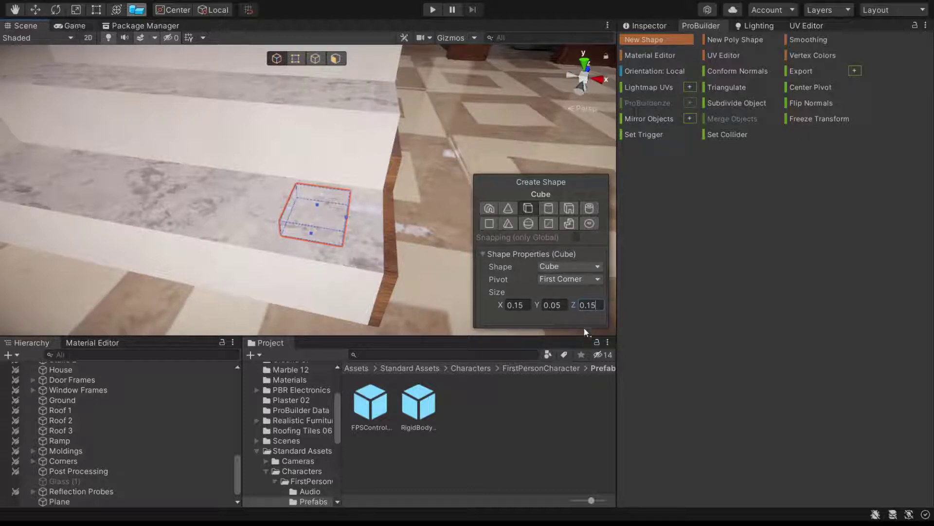
{"action": "left_click", "coordinate": [562, 304]}
{"action": "type", "text": "0.025"}
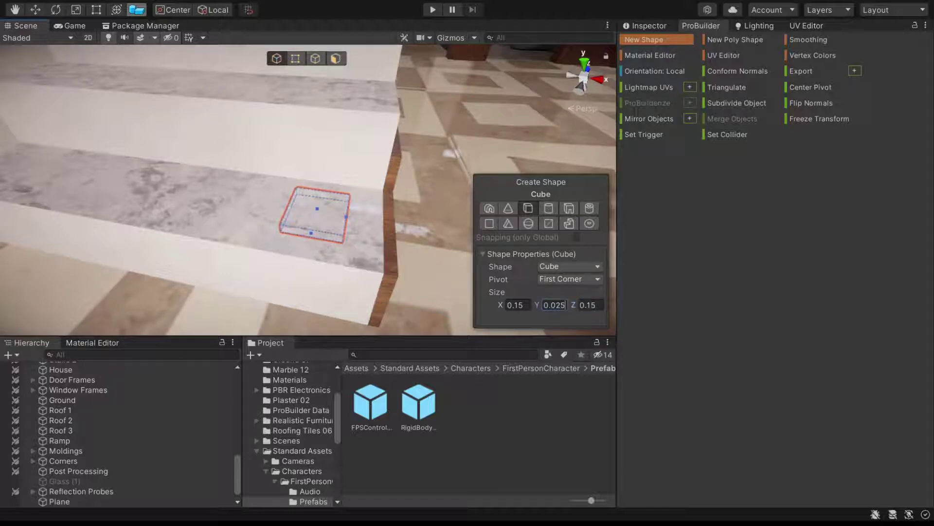
{"action": "left_click", "coordinate": [36, 14]}
{"action": "left_click", "coordinate": [339, 243]}
{"action": "mouse_move", "coordinate": [339, 250]}
{"action": "left_mouse_down", "text": "alt"}
{"action": "mouse_move", "coordinate": [300, 237]}
{"action": "mouse_move", "coordinate": [321, 226]}
{"action": "mouse_move", "coordinate": [455, 228]}
{"action": "mouse_move", "coordinate": [419, 219]}
{"action": "left_mouse_up", "text": "alt"}
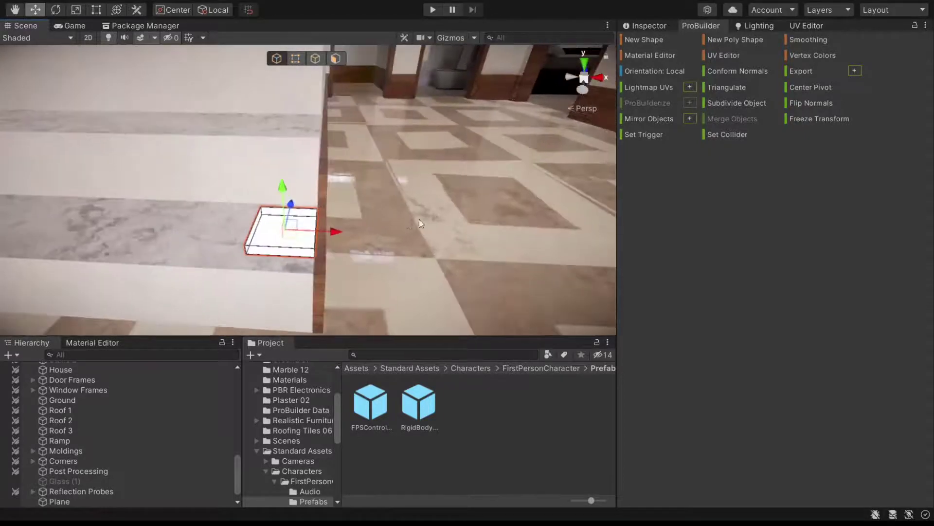
Step: Switch to Face selection mode and select the base slab's top face
{"action": "mouse_move", "coordinate": [323, 227]}
{"action": "left_mouse_down", "text": "alt"}
{"action": "mouse_move", "coordinate": [344, 248]}
{"action": "mouse_move", "coordinate": [336, 224]}
{"action": "mouse_move", "coordinate": [323, 247]}
{"action": "mouse_move", "coordinate": [330, 221]}
{"action": "left_mouse_up", "text": "alt"}
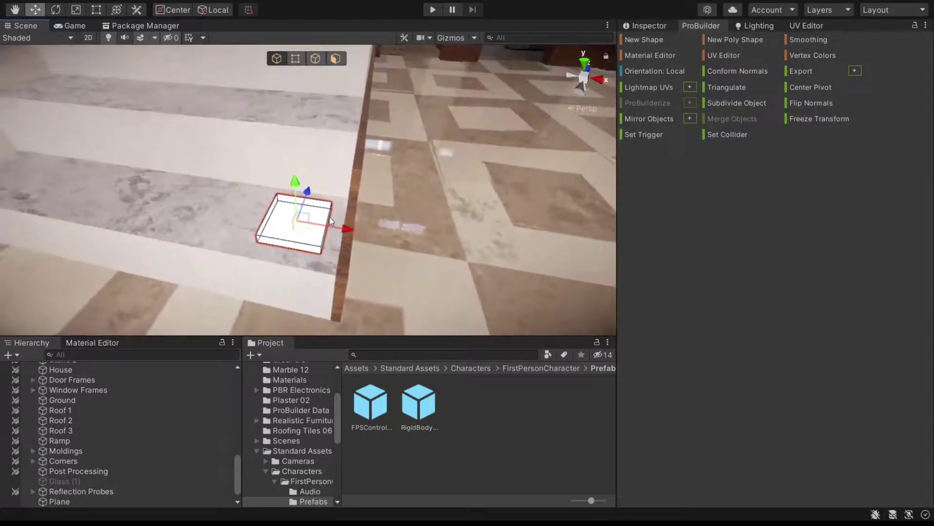
{"action": "left_click", "coordinate": [338, 61]}
{"action": "left_click", "coordinate": [301, 227]}
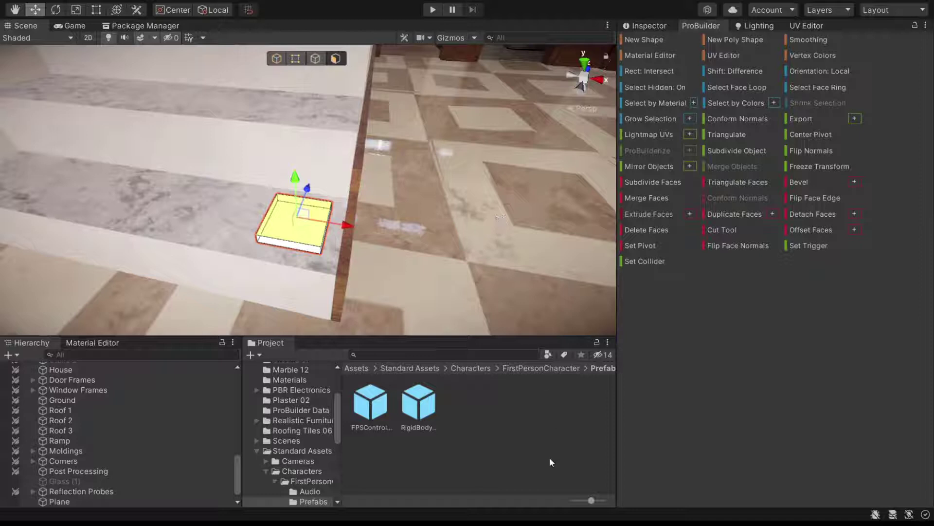
Step: Scale the slab's top face inward to taper the base
{"action": "left_click", "coordinate": [75, 10]}
{"action": "left_click_drag", "start_coordinate": [298, 220], "coordinate": [295, 247]}
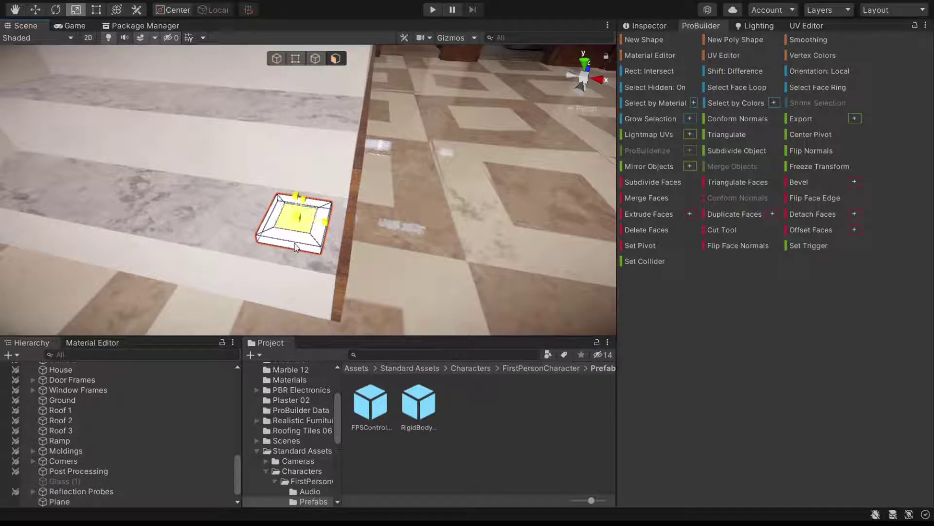
{"action": "left_click_drag", "start_coordinate": [295, 247], "coordinate": [295, 258]}
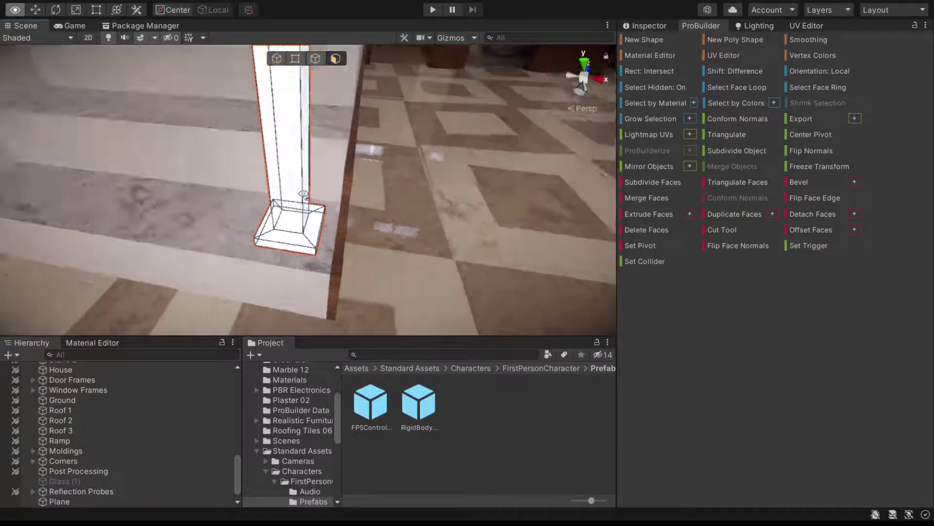
Step: View the tall post against the stairs, undoing and redoing its height to compare
{"action": "mouse_move", "coordinate": [263, 112]}
{"action": "right_mouse_down"}
{"action": "mouse_move", "coordinate": [246, 97]}
{"action": "mouse_move", "coordinate": [204, 123]}
{"action": "right_mouse_up"}
{"action": "key", "text": "a"}
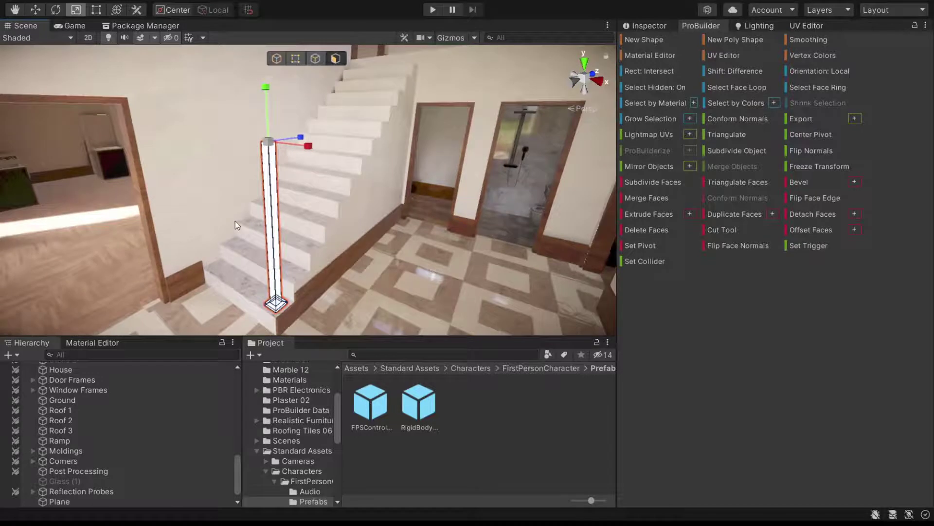
{"action": "middle_click_drag", "start_coordinate": [235, 221], "coordinate": [454, 218]}
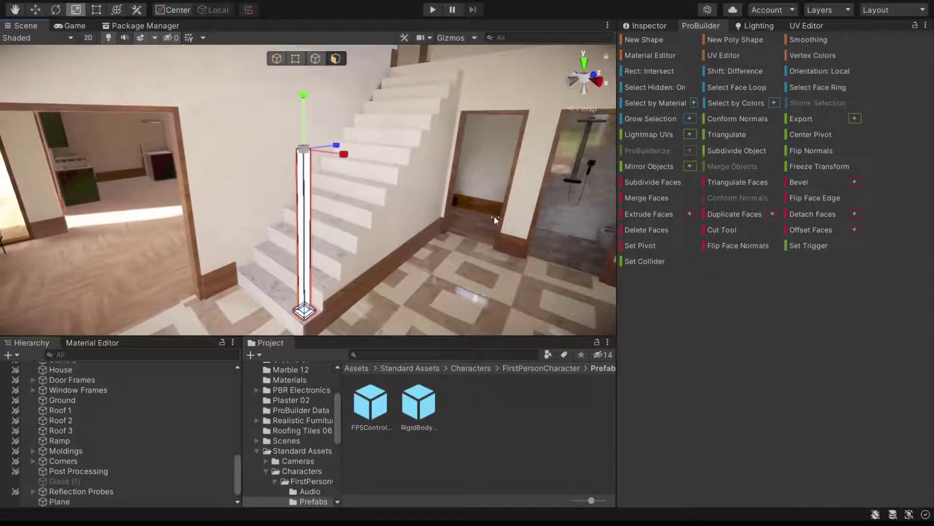
{"action": "key", "text": "ctrl+z"}
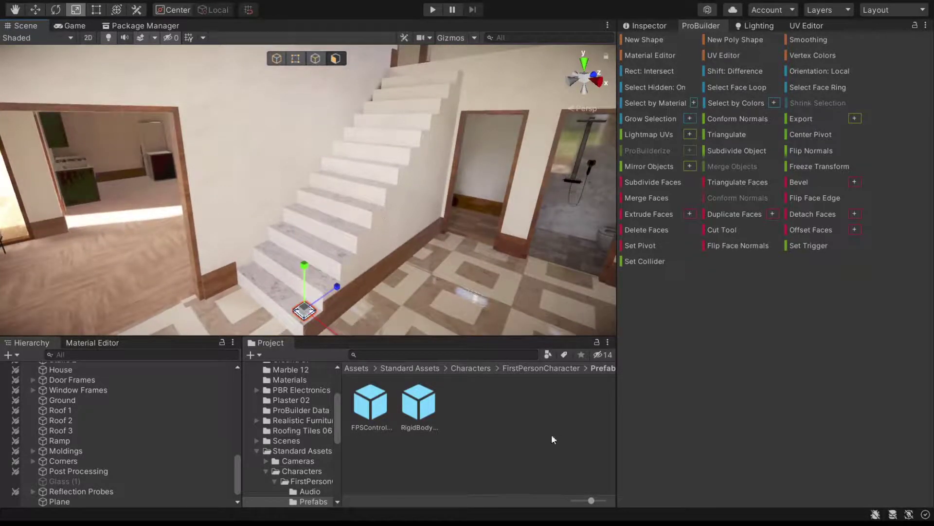
{"action": "key", "text": "ctrl+y"}
{"action": "mouse_move", "coordinate": [302, 272]}
{"action": "right_mouse_down"}
{"action": "mouse_move", "coordinate": [321, 273]}
{"action": "mouse_move", "coordinate": [315, 217]}
{"action": "mouse_move", "coordinate": [159, 251]}
{"action": "right_mouse_up"}
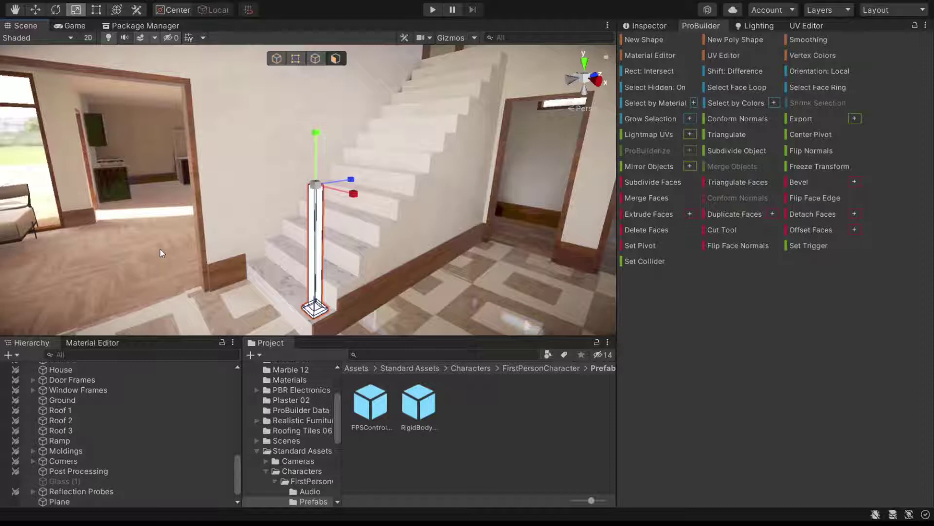
{"action": "left_click", "coordinate": [73, 26]}
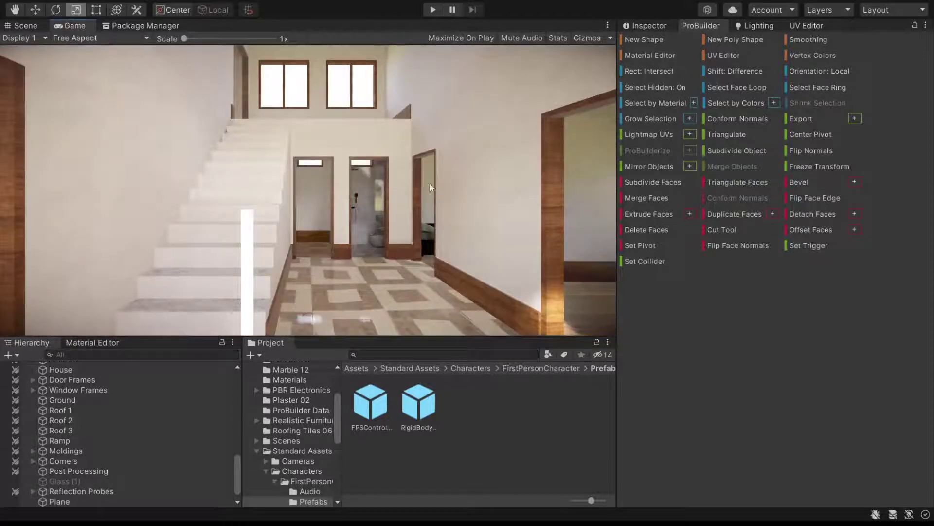
{"action": "key", "text": "ctrl+1"}
{"action": "key", "text": "ctrl+z"}
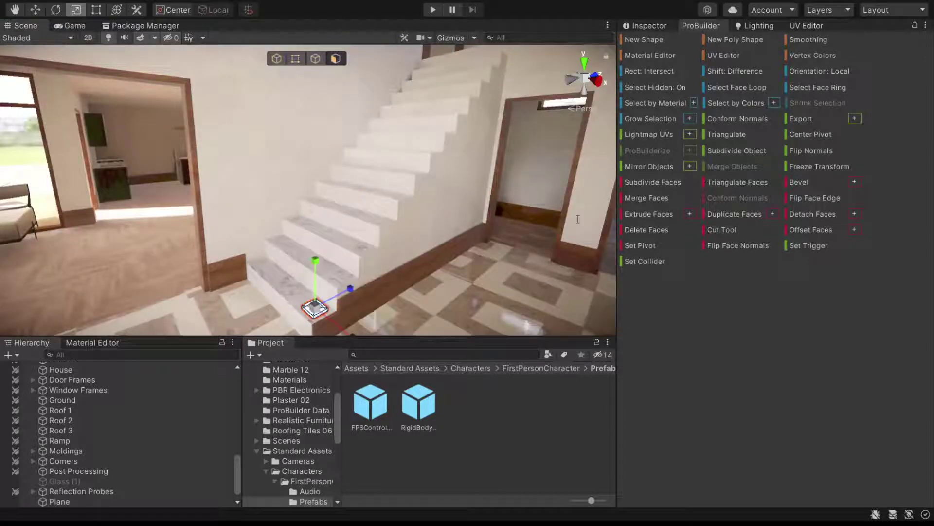
{"action": "key", "text": "ctrl+y"}
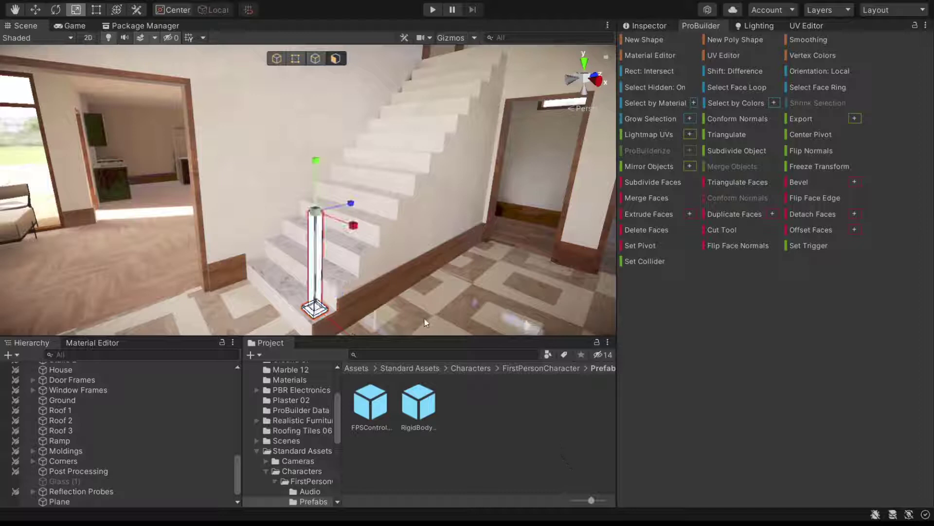
{"action": "left_click", "coordinate": [73, 26]}
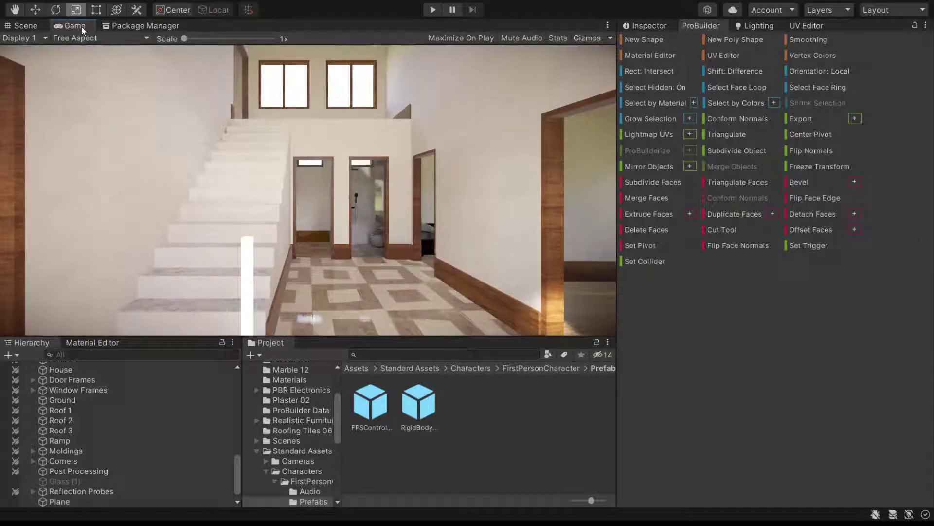
{"action": "left_click", "coordinate": [29, 27]}
{"action": "mouse_move", "coordinate": [189, 193]}
{"action": "right_mouse_down"}
{"action": "mouse_move", "coordinate": [297, 193]}
{"action": "mouse_move", "coordinate": [184, 210]}
{"action": "mouse_move", "coordinate": [150, 74]}
{"action": "right_mouse_up"}
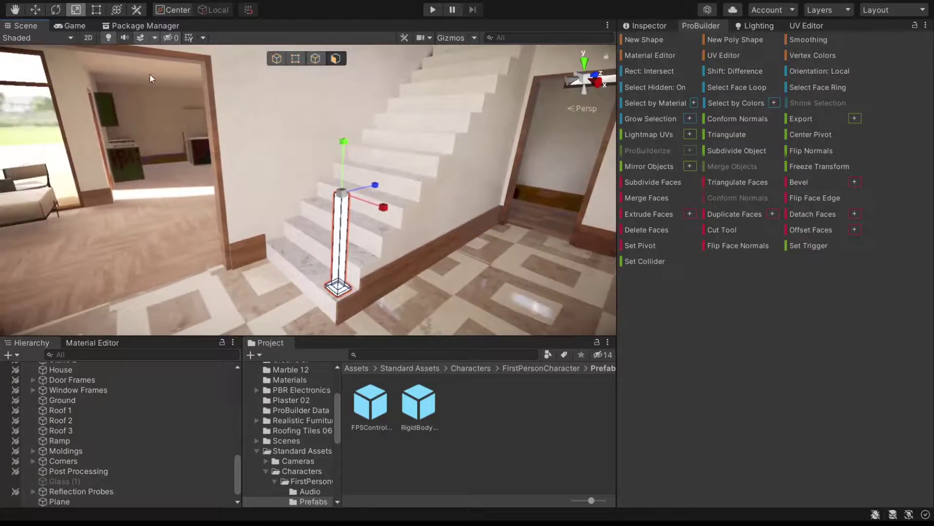
{"action": "left_click", "coordinate": [440, 10]}
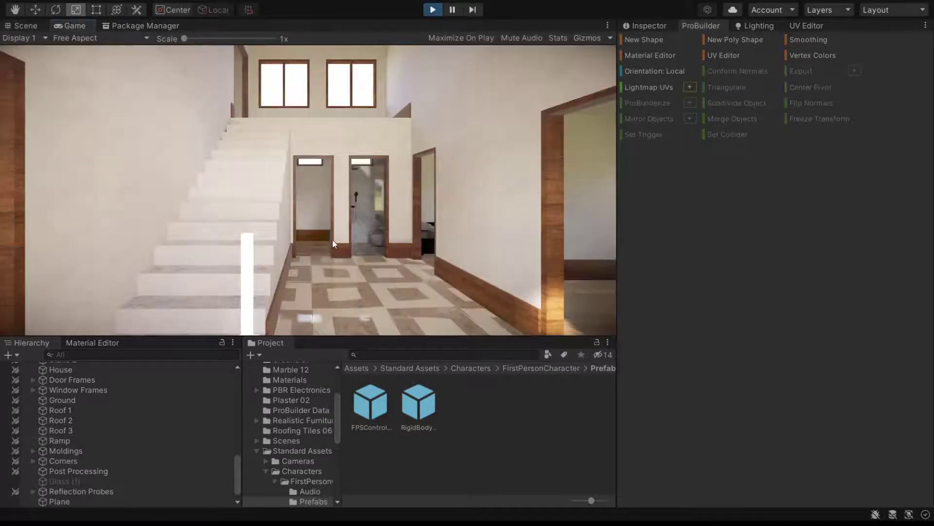
{"action": "left_click", "coordinate": [332, 240]}
{"action": "key", "text": "w"}
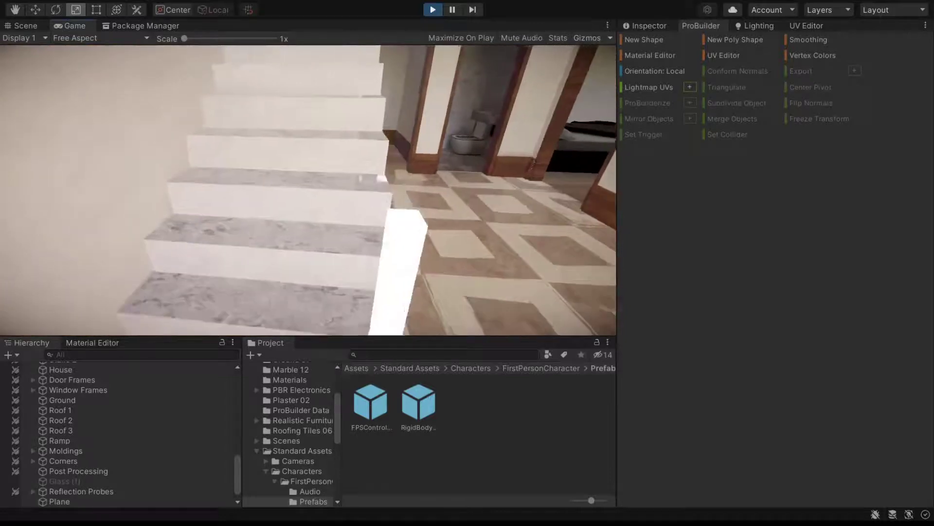
{"action": "key", "text": "w"}
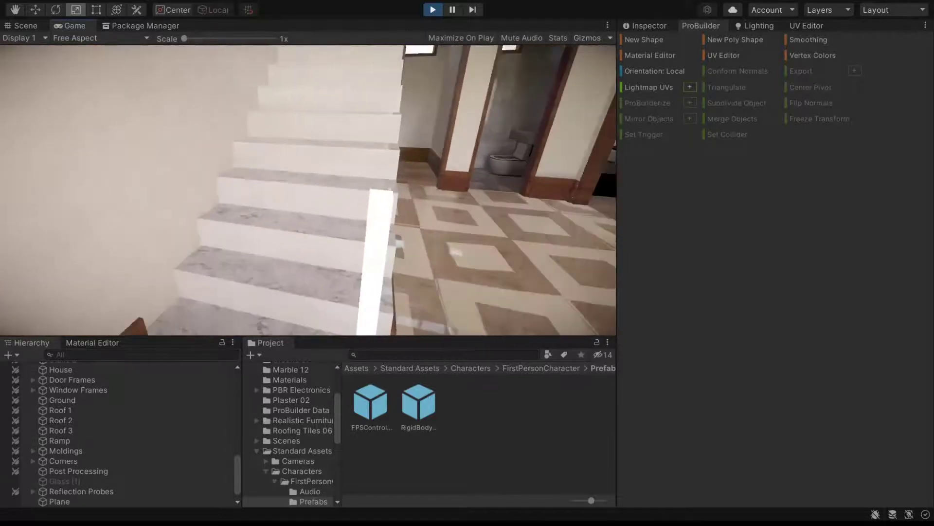
{"action": "key", "text": "w"}
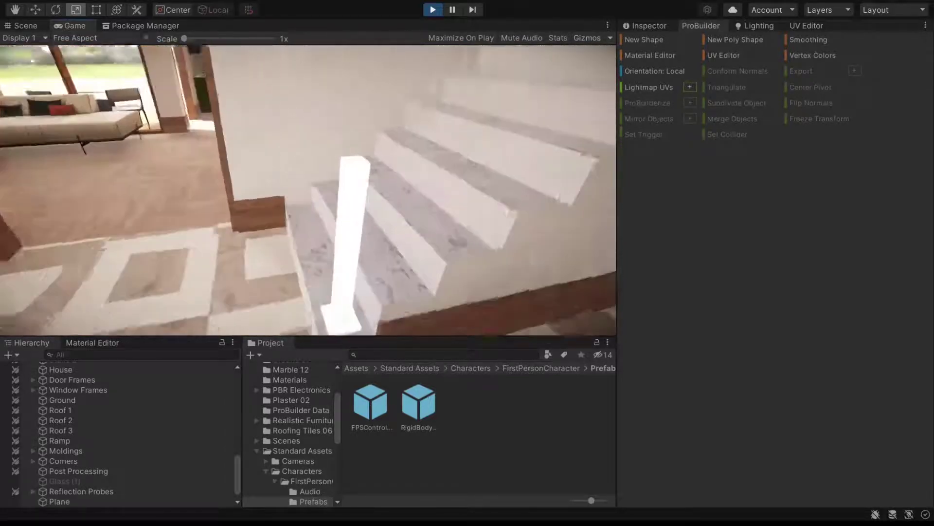
{"action": "key", "text": "w"}
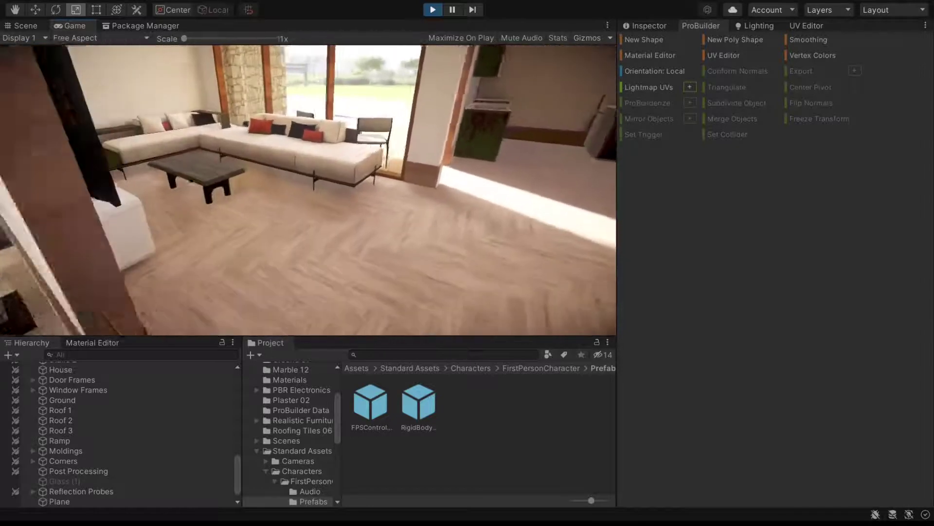
{"action": "key", "text": "w"}
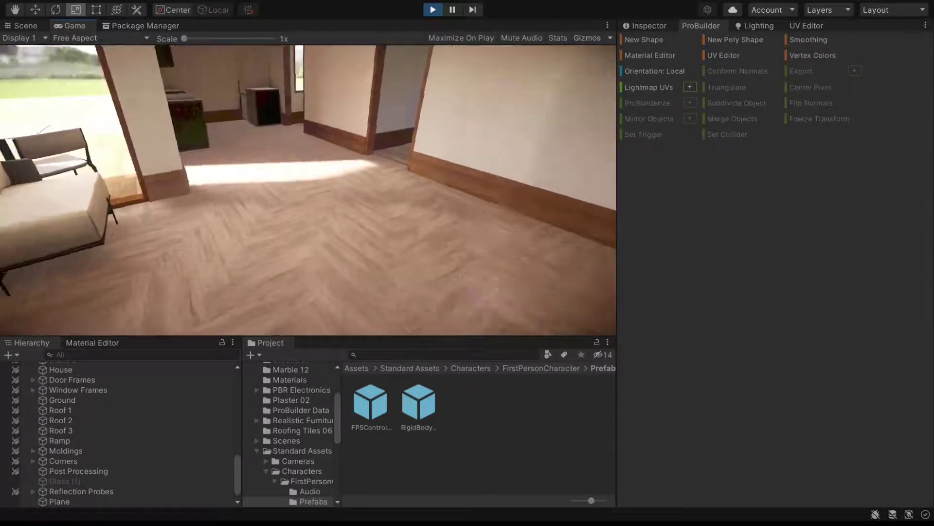
{"action": "key", "text": "w"}
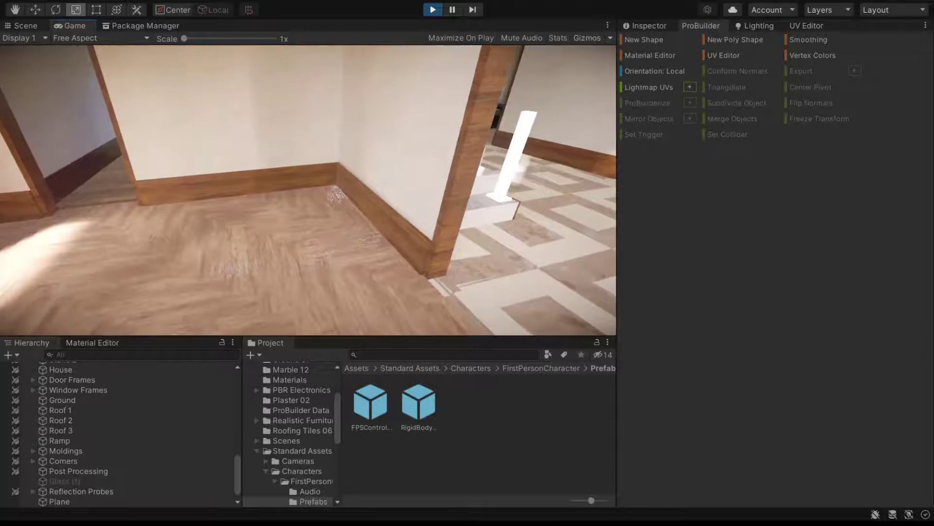
{"action": "key", "text": "w"}
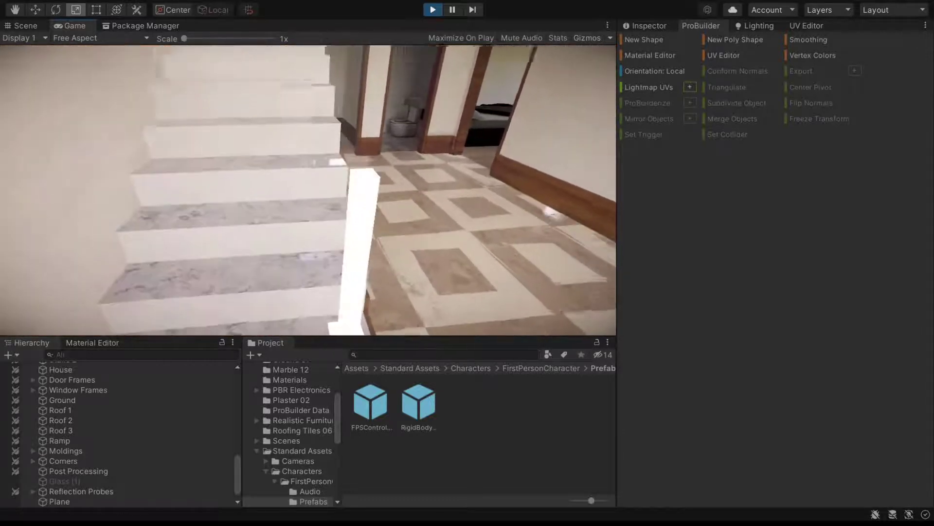
{"action": "key", "text": "s"}
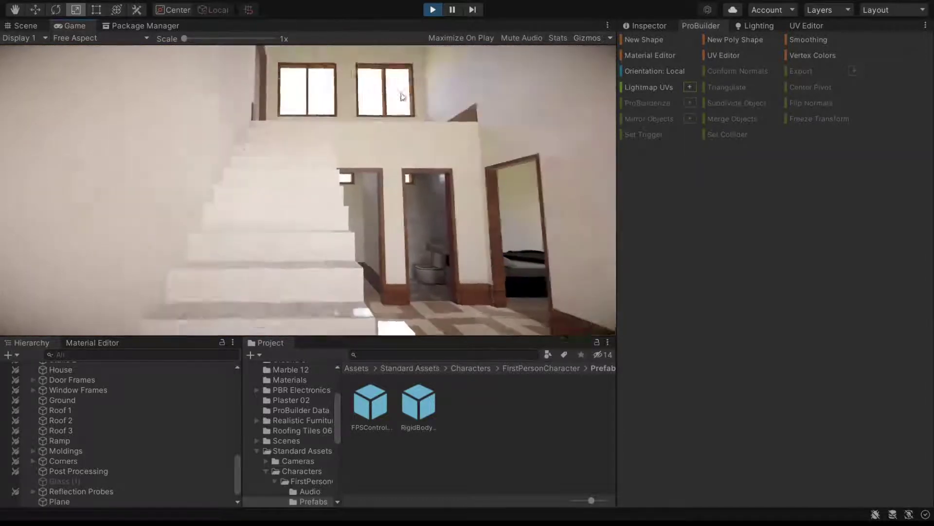
{"action": "key", "text": "w"}
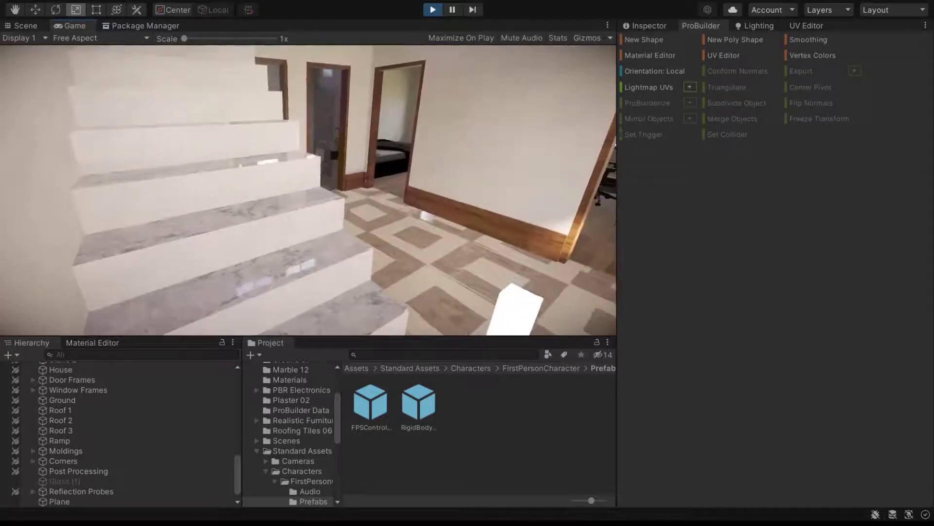
{"action": "key", "text": "s"}
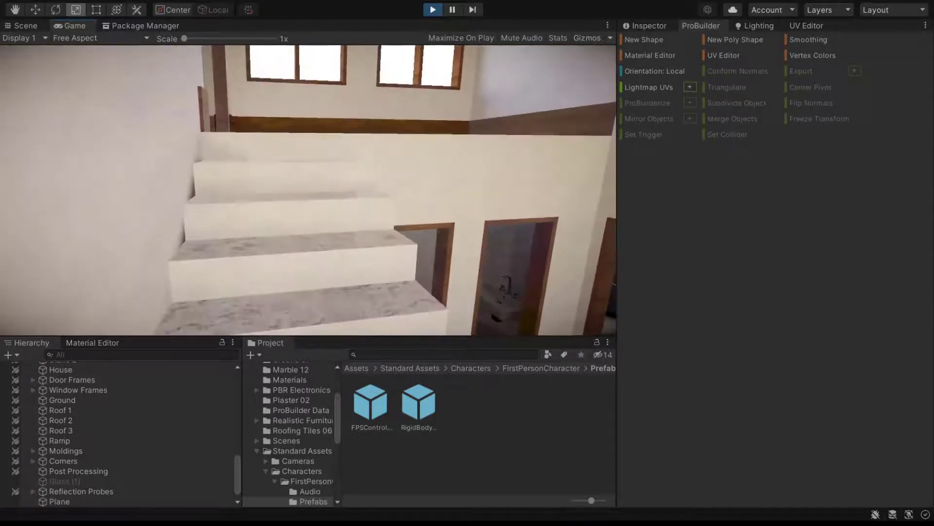
Step: Stop Play mode and select the post's top face in Face mode
{"action": "key", "text": "ctrl+p"}
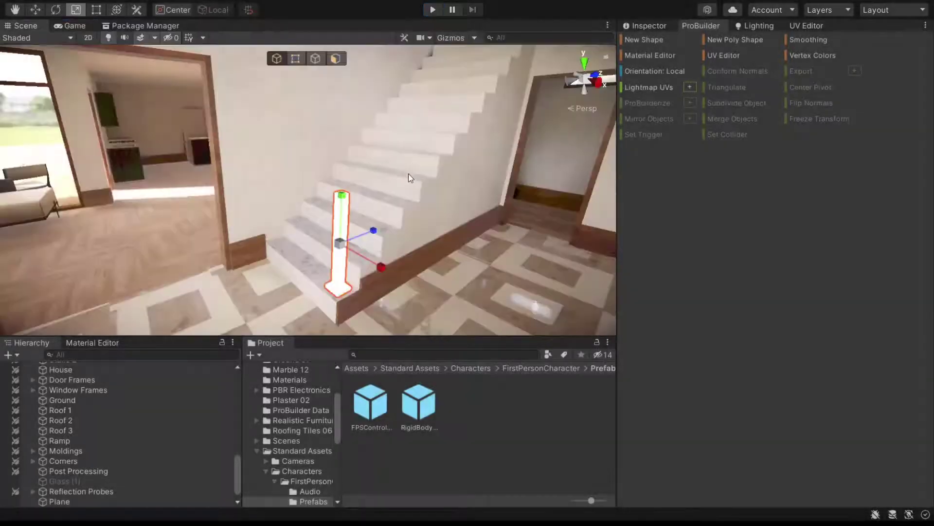
{"action": "right_click_drag", "start_coordinate": [407, 173], "coordinate": [346, 73]}
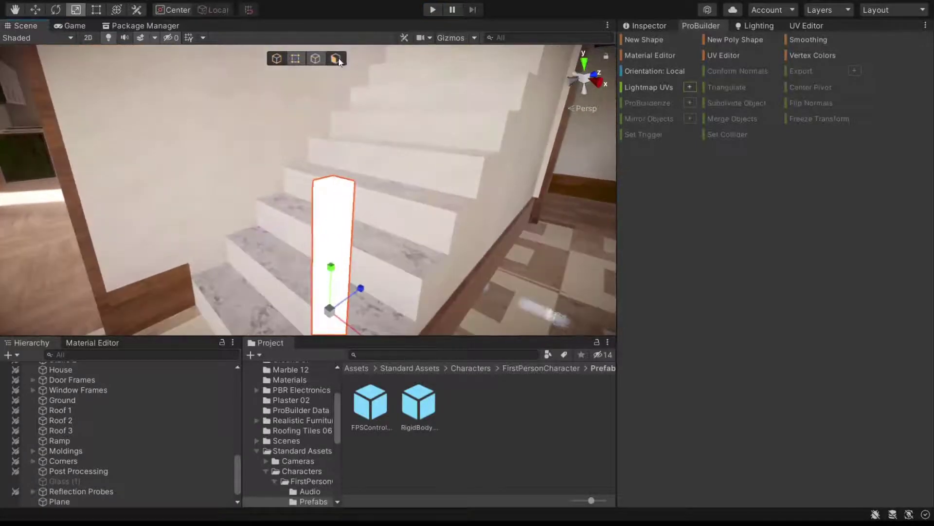
{"action": "left_click", "coordinate": [335, 59]}
{"action": "left_click", "coordinate": [333, 186]}
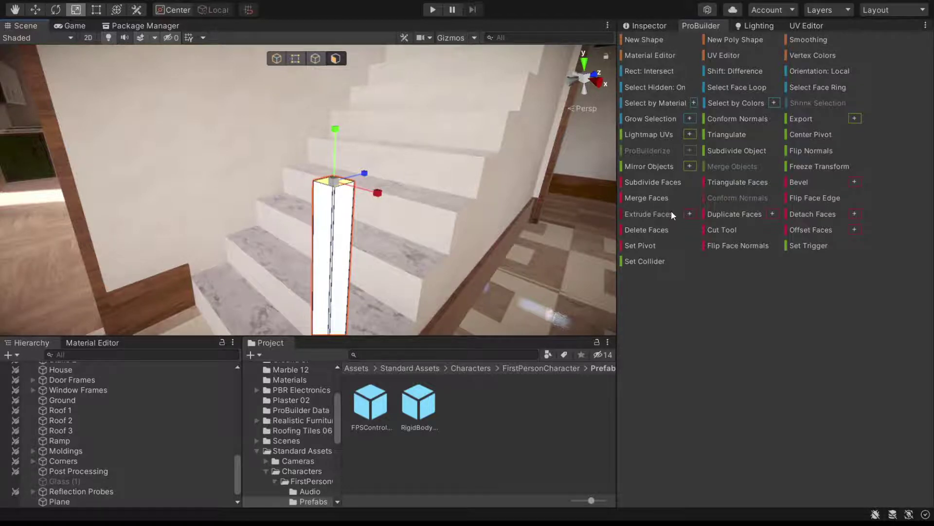
Step: Try an upward extrusion of the top face, undo it, and frame the whole pillar
{"action": "left_click", "coordinate": [671, 214]}
{"action": "key", "text": "ctrl+z"}
{"action": "key", "text": "f"}
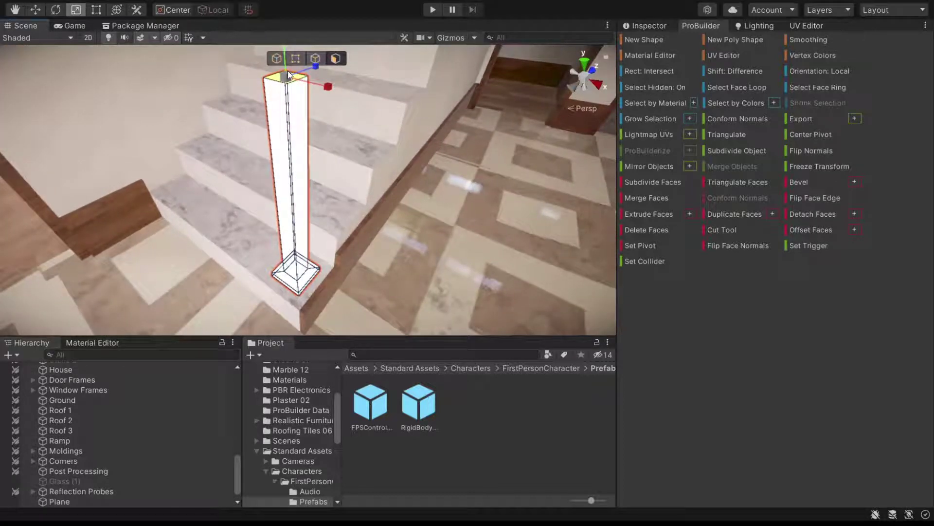
Step: Select the pillar's top edge and try moving it along X, then undo
{"action": "mouse_move", "coordinate": [223, 147]}
{"action": "left_mouse_down", "text": "alt"}
{"action": "mouse_move", "coordinate": [335, 174]}
{"action": "mouse_move", "coordinate": [252, 112]}
{"action": "left_mouse_up", "text": "alt"}
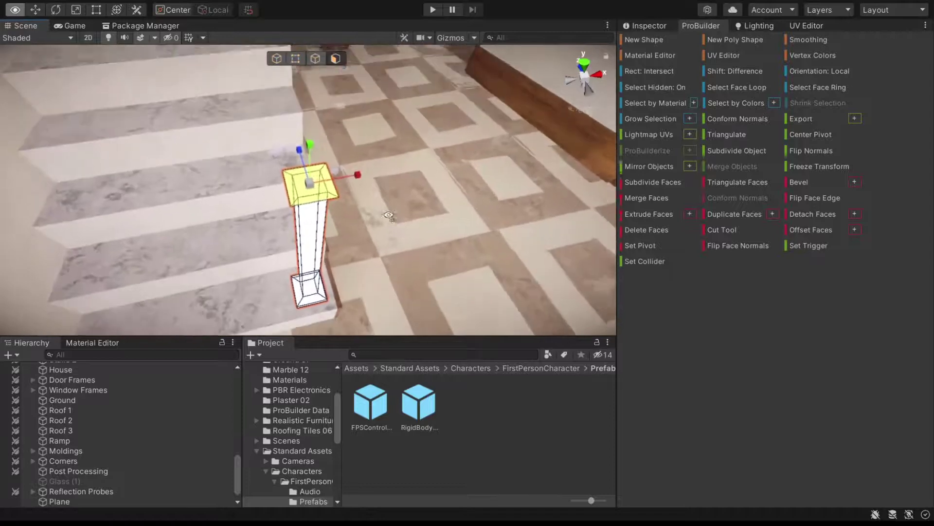
{"action": "left_click", "coordinate": [315, 58]}
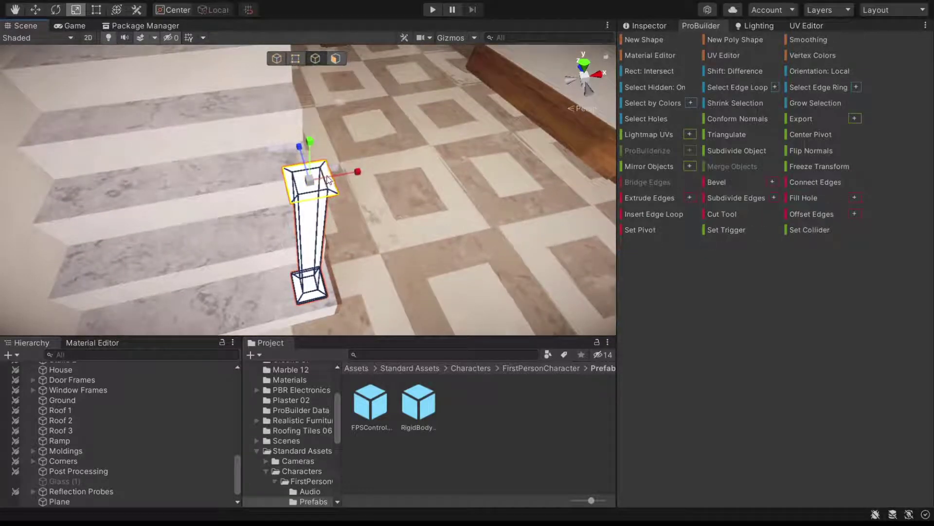
{"action": "left_click", "coordinate": [339, 185]}
{"action": "left_click", "coordinate": [42, 11]}
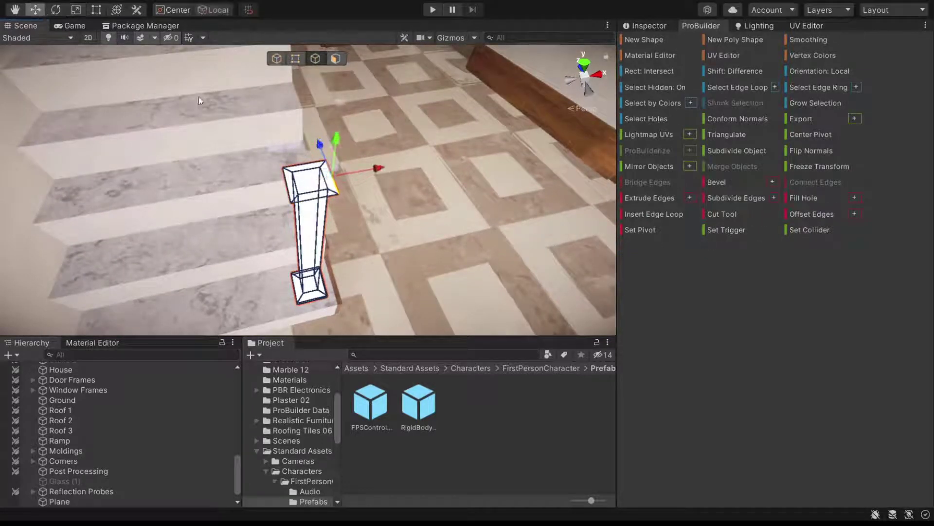
{"action": "left_click_drag", "start_coordinate": [380, 171], "coordinate": [329, 298]}
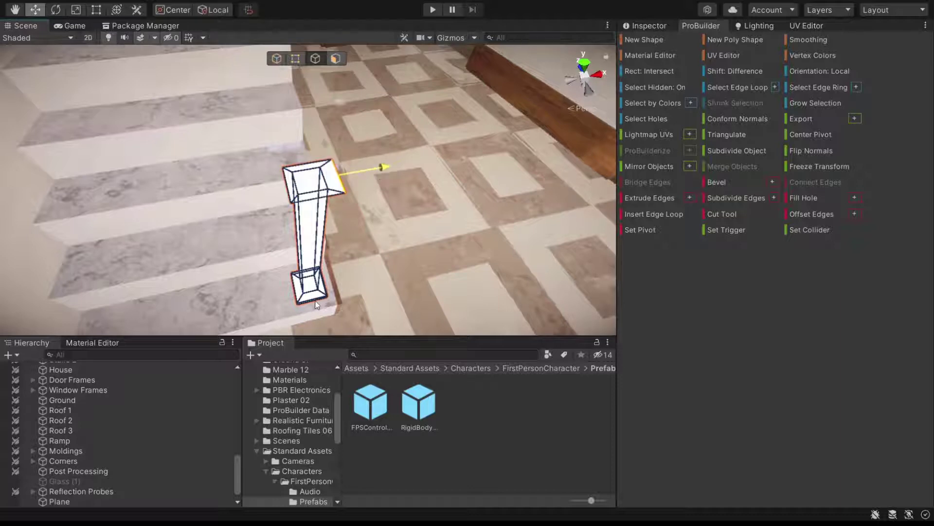
{"action": "left_click_drag", "start_coordinate": [292, 215], "coordinate": [304, 226]}
{"action": "key", "text": "ctrl+z"}
{"action": "key", "text": "ctrl+z"}
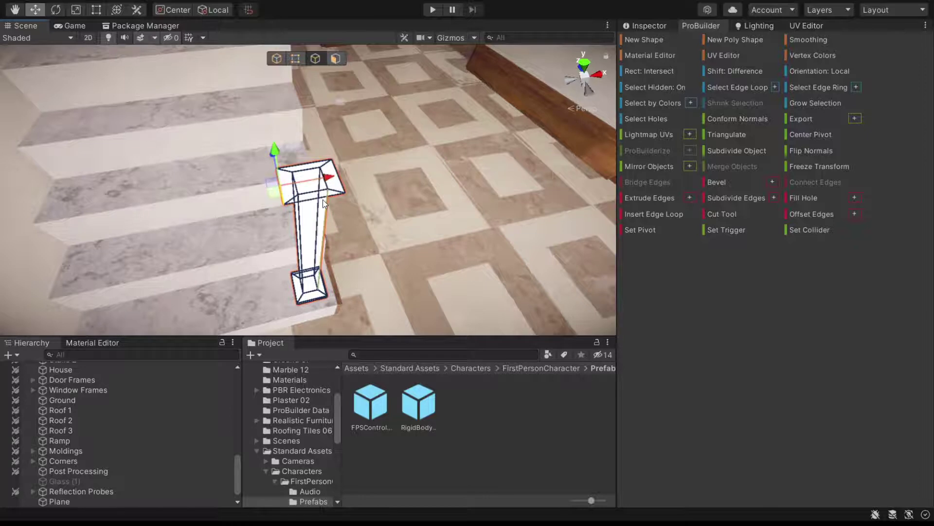
Step: Reselect only the pillar's top face and raise it slightly to make the cap taller
{"action": "left_click", "coordinate": [311, 178]}
{"action": "left_click_drag", "start_coordinate": [313, 228], "coordinate": [307, 305]}
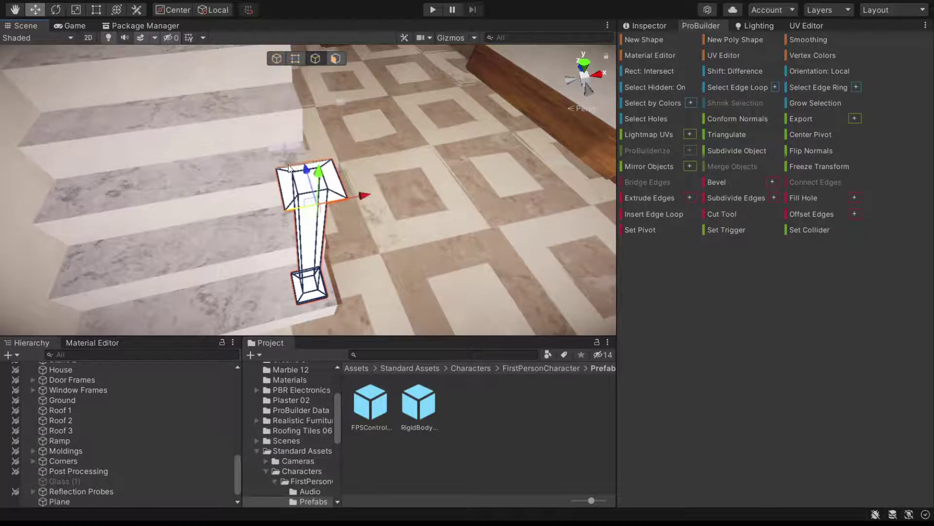
{"action": "left_click_drag", "start_coordinate": [292, 142], "coordinate": [284, 278]}
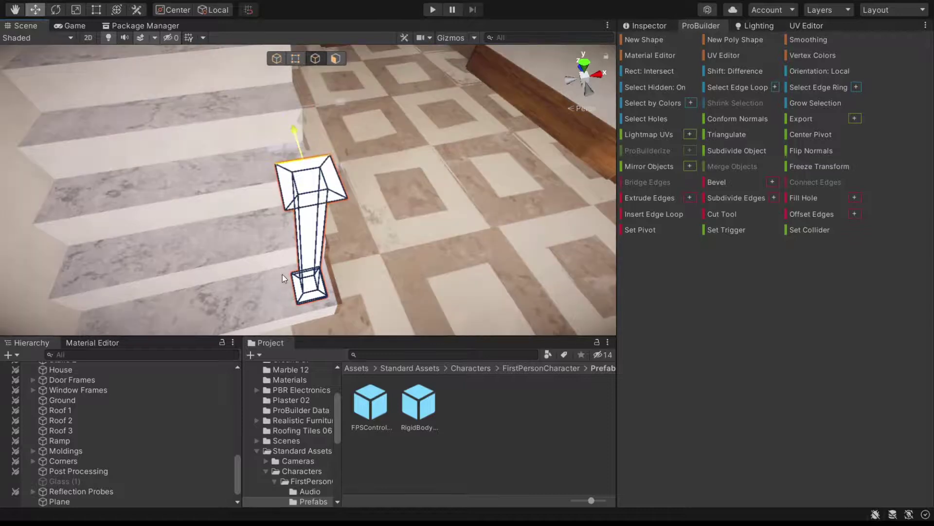
{"action": "left_click", "coordinate": [336, 57]}
{"action": "left_click", "coordinate": [331, 188]}
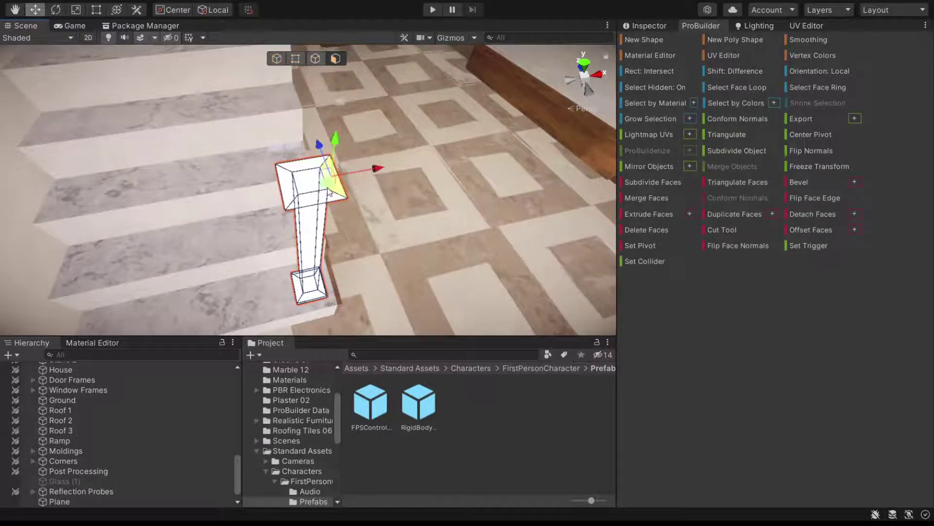
{"action": "left_click", "coordinate": [300, 194], "text": "shift"}
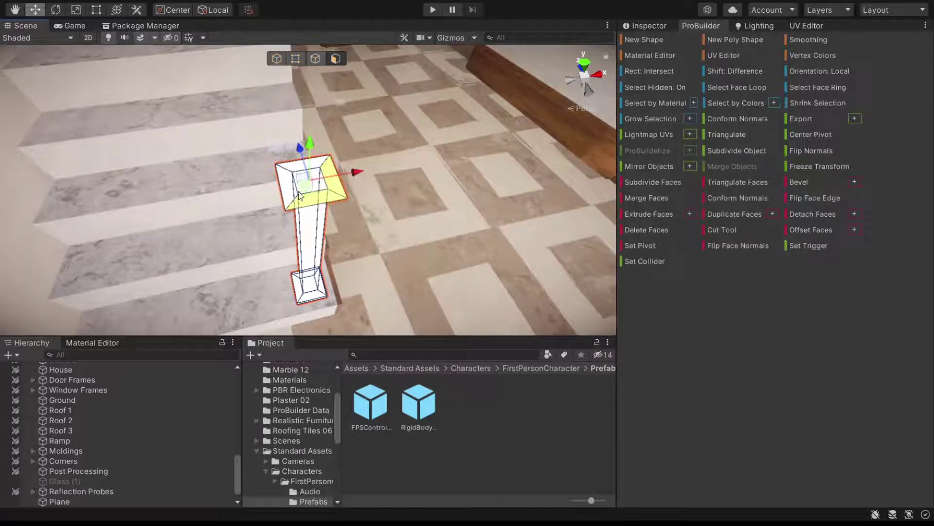
{"action": "left_click", "coordinate": [311, 191]}
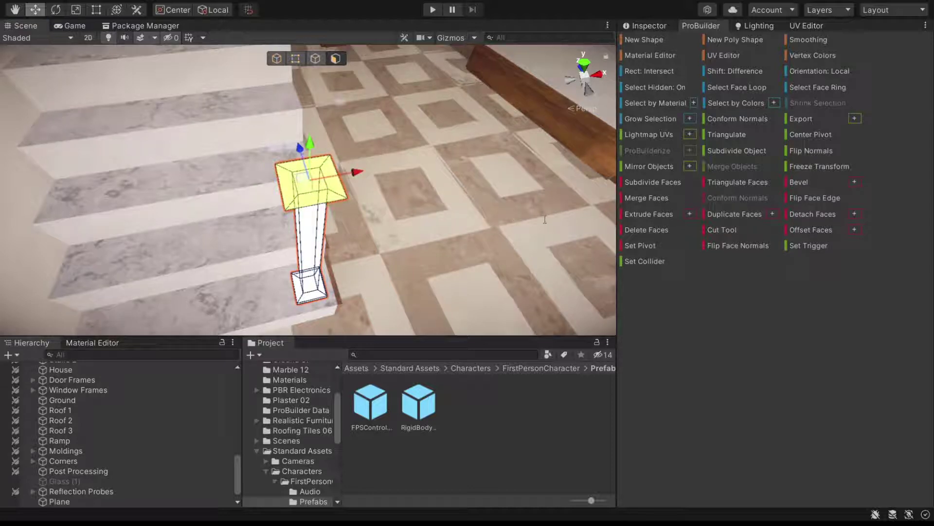
{"action": "left_click_drag", "start_coordinate": [310, 145], "coordinate": [310, 137]}
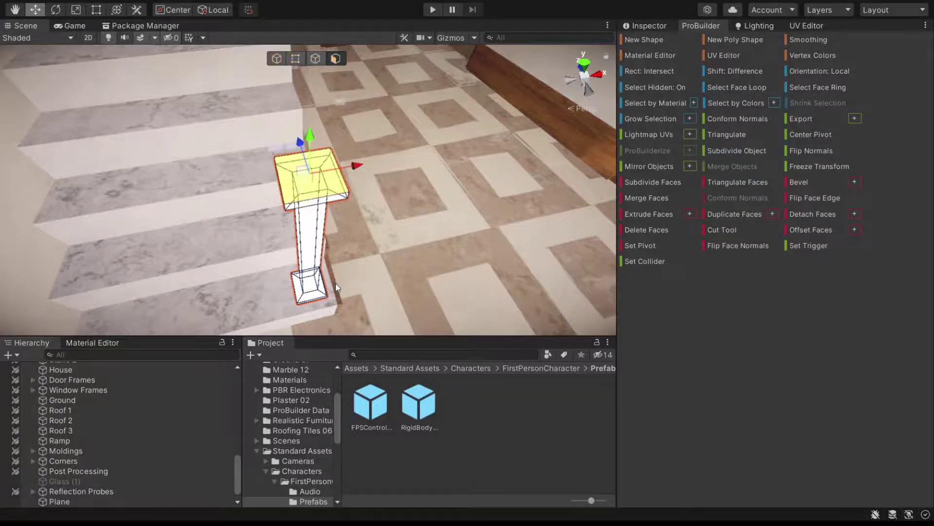
{"action": "right_click_drag", "start_coordinate": [337, 287], "coordinate": [309, 121]}
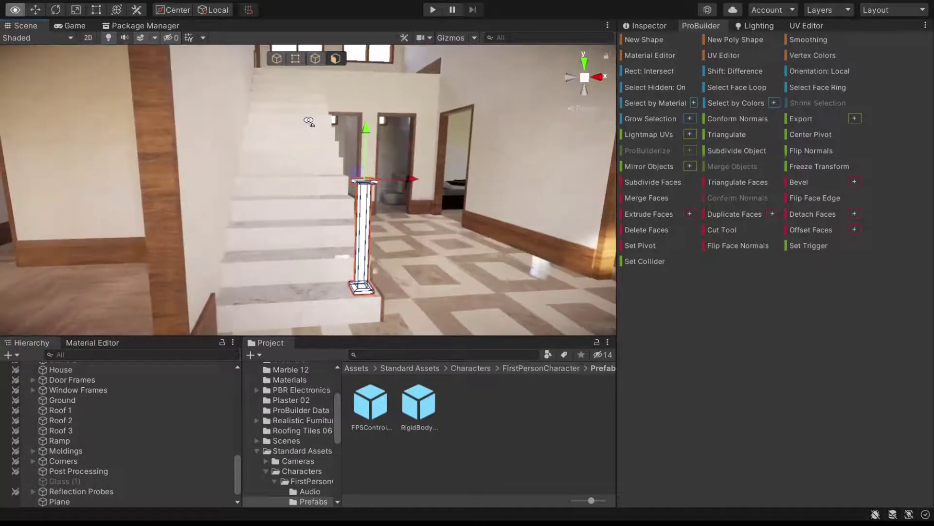
Step: Scale the pillar's top face slightly inward so the cap tapers at its top
{"action": "right_click_drag", "start_coordinate": [309, 121], "coordinate": [223, 114]}
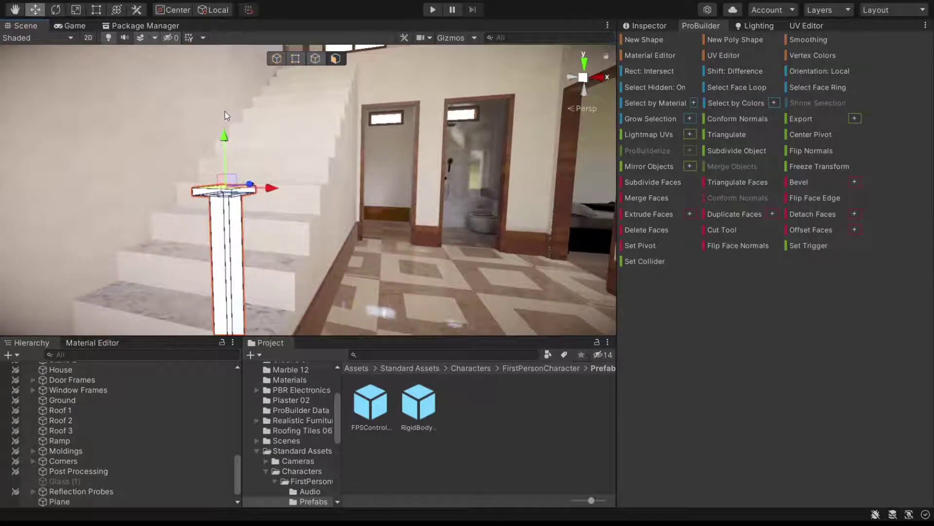
{"action": "mouse_move", "coordinate": [270, 139]}
{"action": "right_mouse_down"}
{"action": "mouse_move", "coordinate": [315, 214]}
{"action": "mouse_move", "coordinate": [398, 289]}
{"action": "right_mouse_up"}
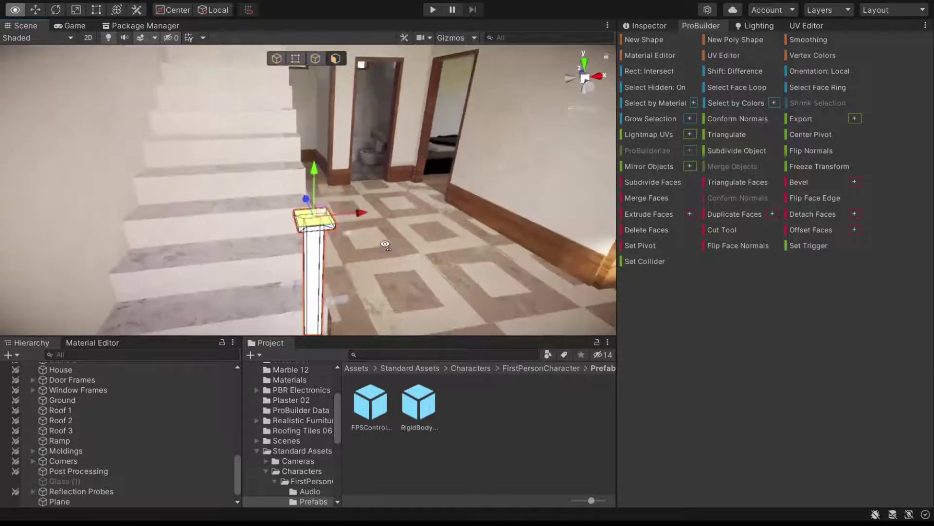
{"action": "right_click_drag", "start_coordinate": [397, 289], "coordinate": [410, 268]}
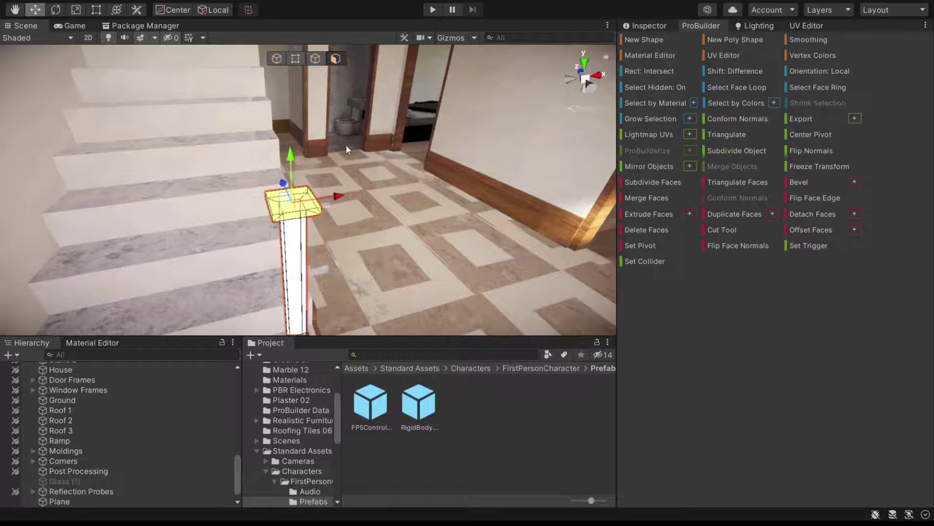
{"action": "key", "text": "r"}
{"action": "left_click_drag", "start_coordinate": [293, 210], "coordinate": [292, 223]}
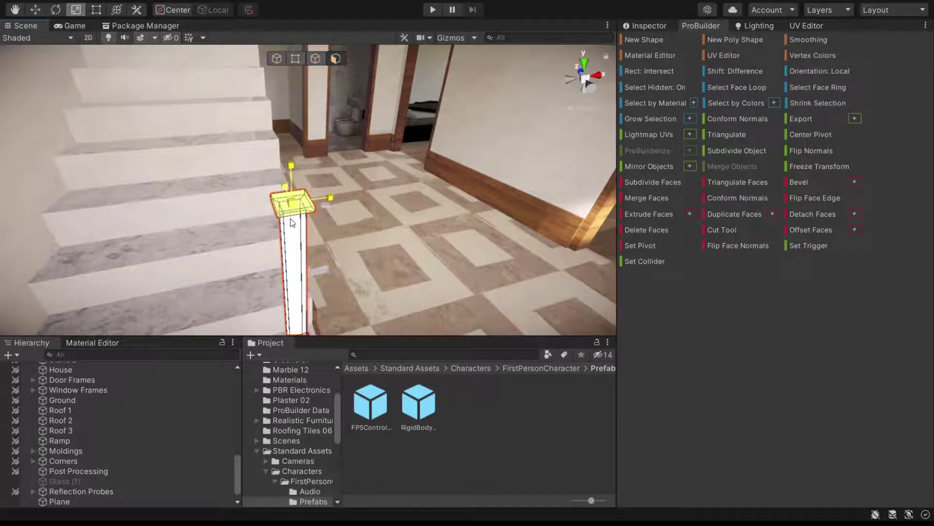
Step: Return to object mode with the Move tool and duplicate the pillar using Ctrl+D
{"action": "left_click", "coordinate": [284, 58]}
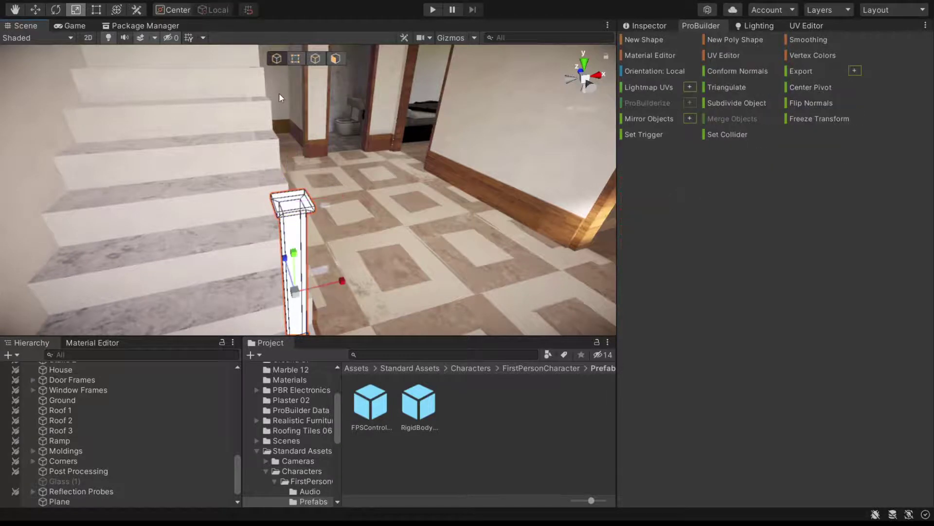
{"action": "mouse_move", "coordinate": [278, 92]}
{"action": "left_mouse_down", "text": "alt"}
{"action": "mouse_move", "coordinate": [100, 194]}
{"action": "mouse_move", "coordinate": [231, 158]}
{"action": "mouse_move", "coordinate": [209, 146]}
{"action": "left_mouse_up", "text": "alt"}
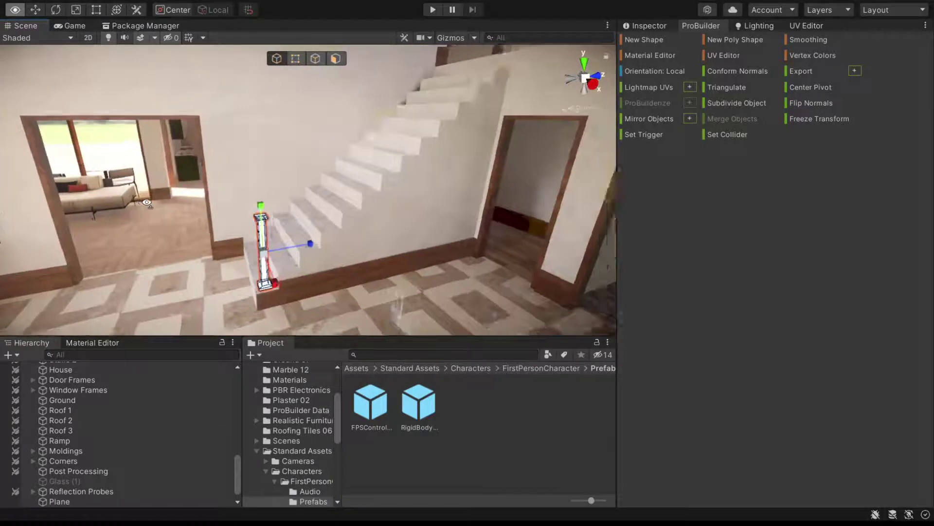
{"action": "left_click_drag", "start_coordinate": [269, 175], "coordinate": [164, 108], "text": "alt"}
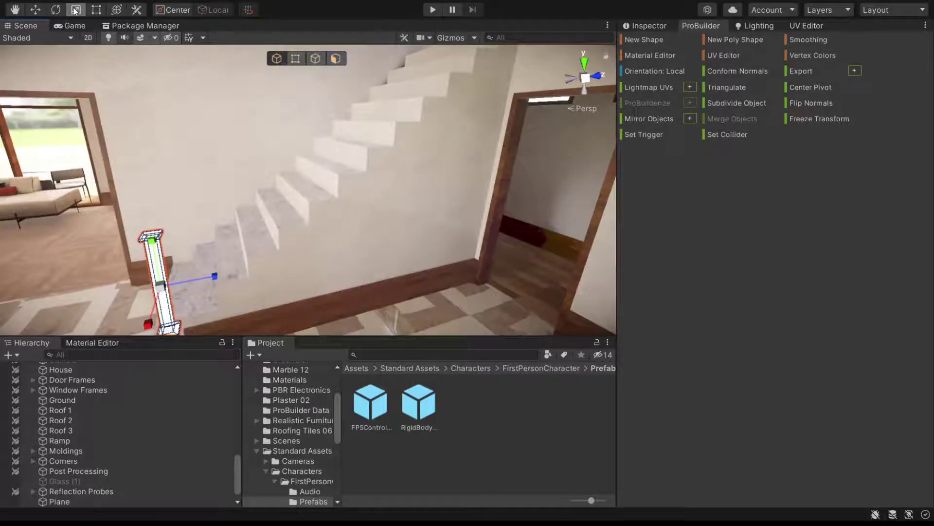
{"action": "left_click", "coordinate": [35, 10]}
{"action": "left_click_drag", "start_coordinate": [204, 204], "coordinate": [212, 252], "text": "alt"}
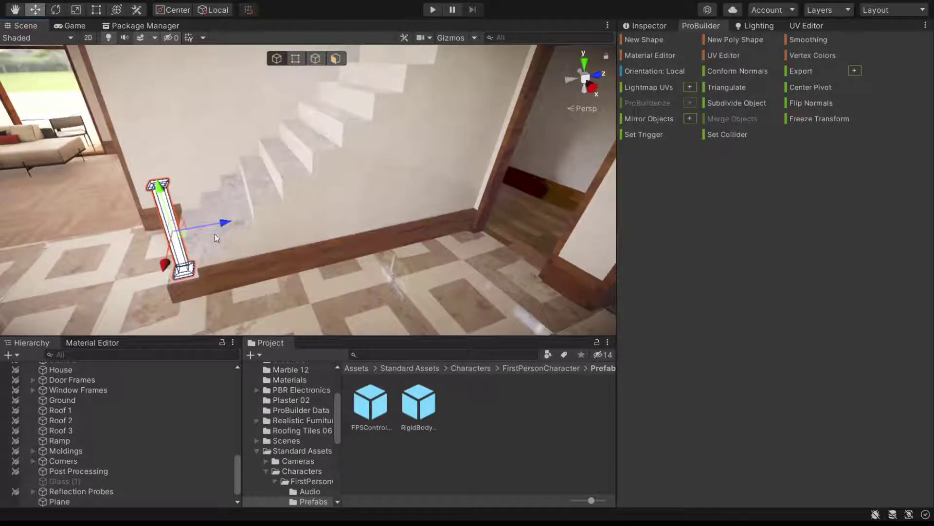
{"action": "key", "text": "ctrl+d"}
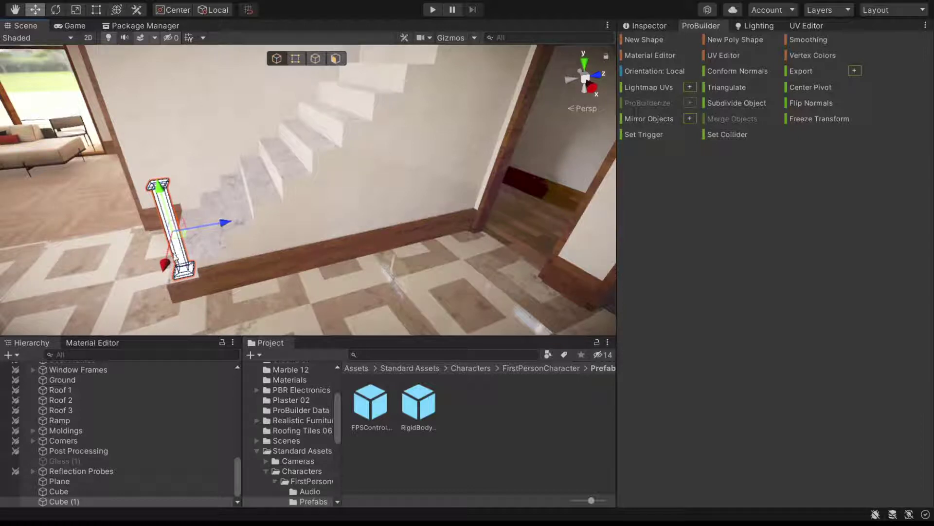
Step: Vertex-snap the copied pillar Cube (1) from its bottom corner up onto the staircase steps
{"action": "key", "text": "v"}
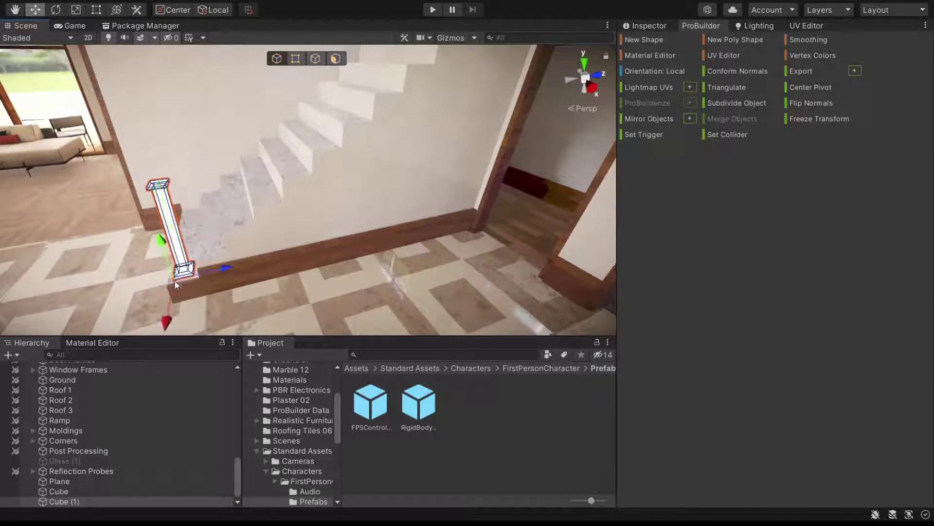
{"action": "left_click_drag", "start_coordinate": [175, 279], "coordinate": [308, 156]}
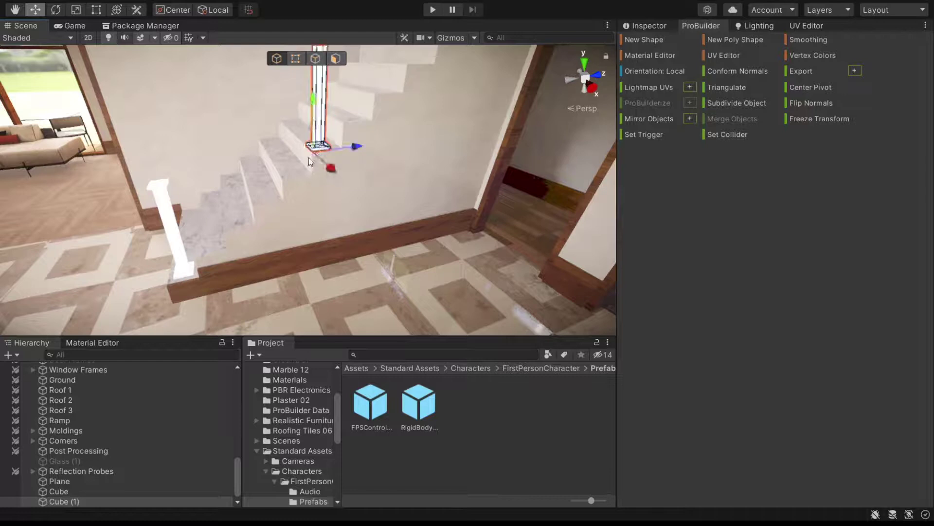
{"action": "left_click", "coordinate": [174, 282]}
{"action": "left_click", "coordinate": [173, 283]}
{"action": "left_click", "coordinate": [174, 282]}
Step: Reselect Cube (1) and lower it onto one of the lower stair steps
{"action": "mouse_move", "coordinate": [191, 281]}
{"action": "left_mouse_down", "text": "alt"}
{"action": "mouse_move", "coordinate": [249, 219]}
{"action": "mouse_move", "coordinate": [236, 239]}
{"action": "mouse_move", "coordinate": [263, 243]}
{"action": "mouse_move", "coordinate": [246, 263]}
{"action": "left_mouse_up", "text": "alt"}
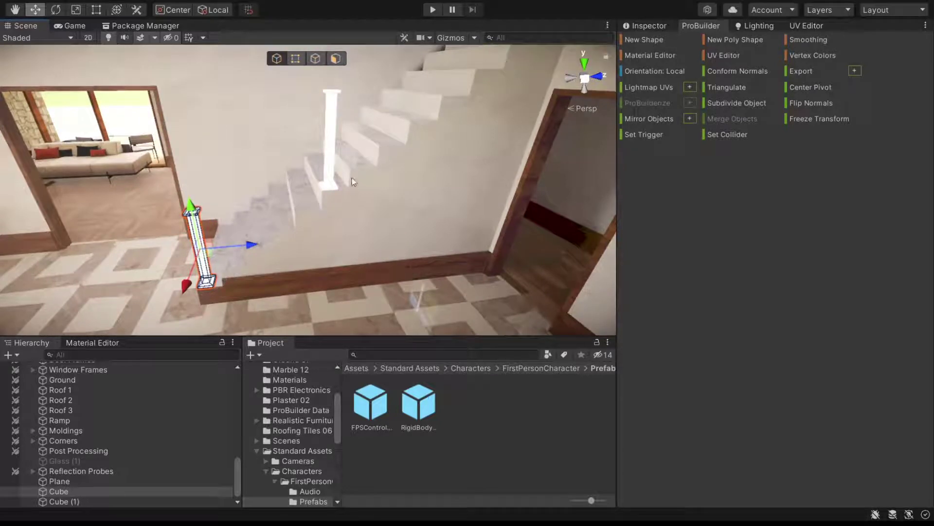
{"action": "right_click_drag", "start_coordinate": [438, 108], "coordinate": [455, 73]}
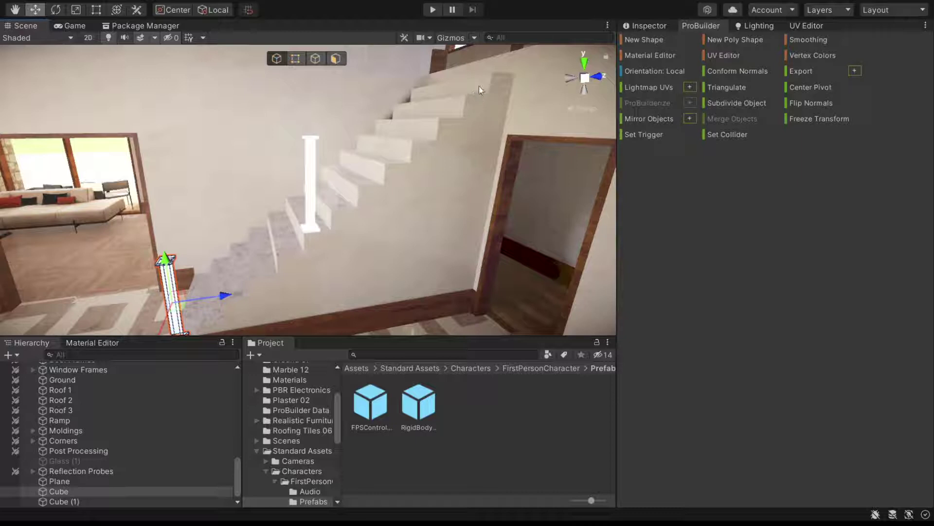
{"action": "left_click", "coordinate": [311, 227]}
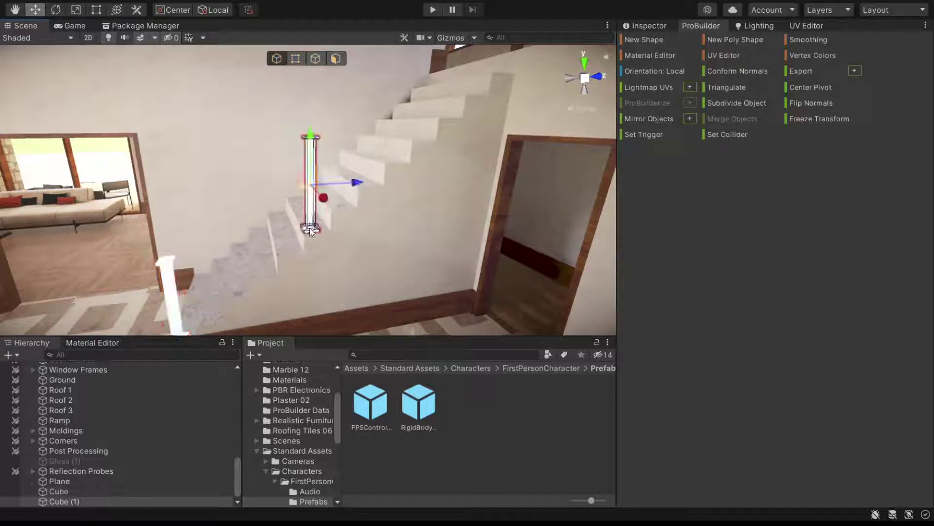
{"action": "left_click_drag", "start_coordinate": [309, 228], "coordinate": [284, 252]}
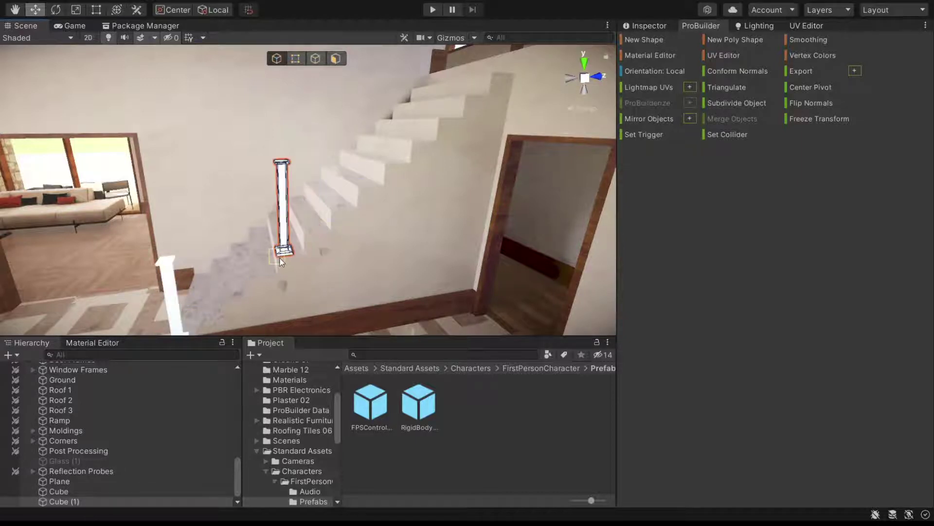
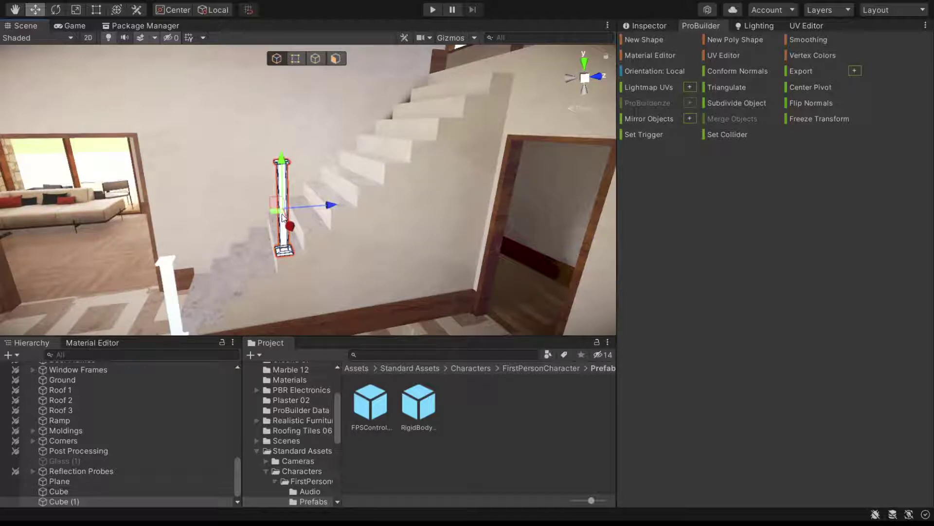
Step: Duplicate the white stair post and vertex-snap the copy onto the top step
{"action": "mouse_move", "coordinate": [275, 261]}
{"action": "left_mouse_down", "text": "alt"}
{"action": "mouse_move", "coordinate": [257, 287]}
{"action": "mouse_move", "coordinate": [265, 270]}
{"action": "left_mouse_up", "text": "alt"}
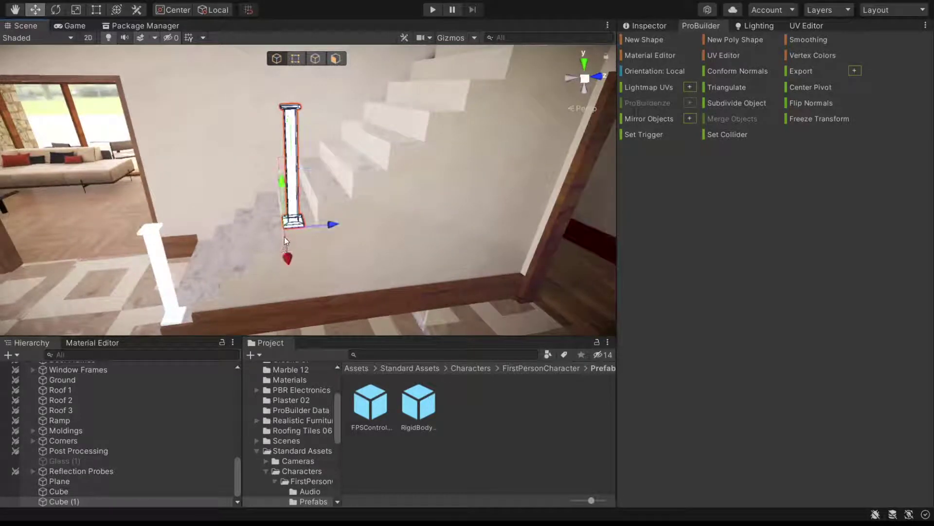
{"action": "mouse_move", "coordinate": [284, 230]}
{"action": "left_mouse_down", "text": "alt"}
{"action": "mouse_move", "coordinate": [323, 241]}
{"action": "mouse_move", "coordinate": [232, 302]}
{"action": "left_mouse_up", "text": "alt"}
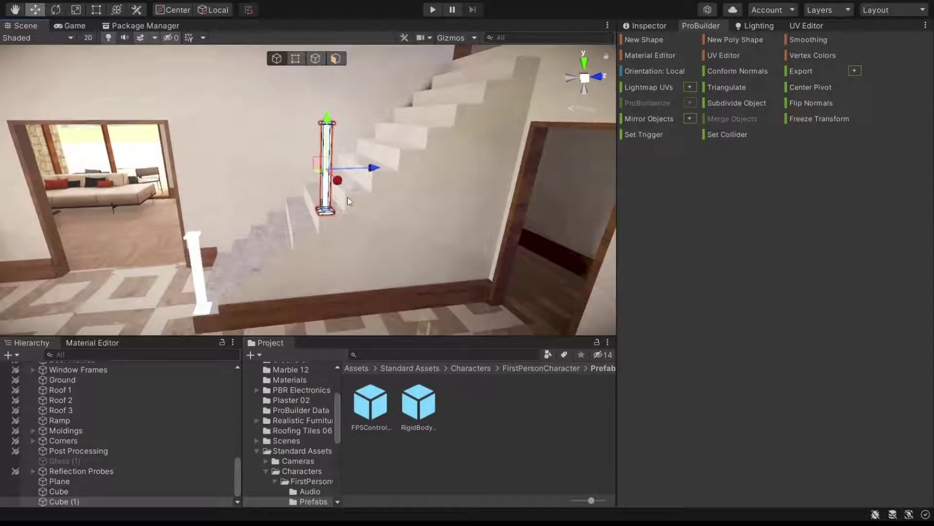
{"action": "key", "text": "ctrl+d"}
{"action": "left_click_drag", "start_coordinate": [369, 168], "coordinate": [393, 165]}
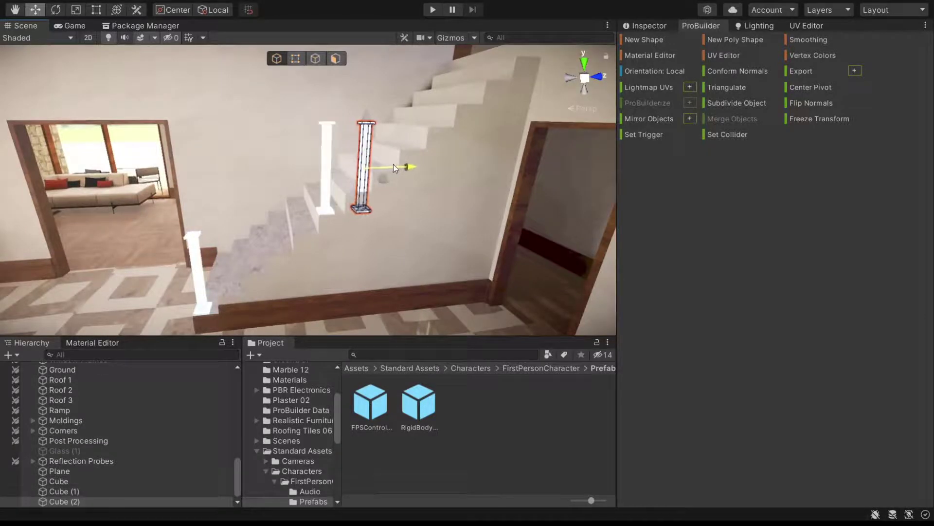
{"action": "key", "text": "v"}
{"action": "left_click_drag", "start_coordinate": [357, 221], "coordinate": [439, 129]}
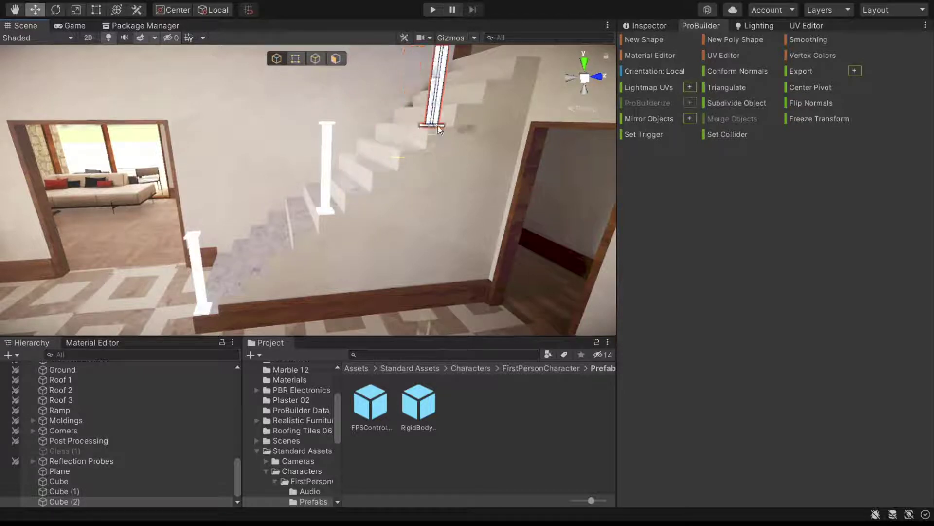
{"action": "mouse_move", "coordinate": [370, 262]}
{"action": "left_mouse_down", "text": "alt"}
{"action": "mouse_move", "coordinate": [385, 216]}
{"action": "mouse_move", "coordinate": [396, 269]}
{"action": "left_mouse_up", "text": "alt"}
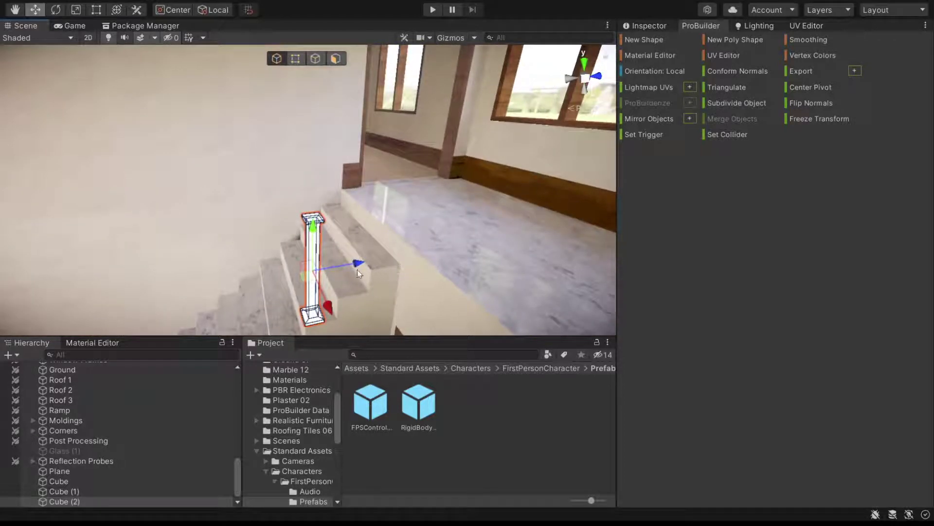
Step: Duplicate the post again and place the copy on the upper-floor ledge, sliding it along X
{"action": "key", "text": "ctrl+d"}
{"action": "mouse_move", "coordinate": [326, 286]}
{"action": "left_mouse_down"}
{"action": "mouse_move", "coordinate": [383, 287]}
{"action": "mouse_move", "coordinate": [384, 245]}
{"action": "mouse_move", "coordinate": [349, 192]}
{"action": "left_mouse_up"}
{"action": "mouse_move", "coordinate": [349, 192]}
{"action": "right_mouse_down"}
{"action": "mouse_move", "coordinate": [496, 205]}
{"action": "mouse_move", "coordinate": [465, 243]}
{"action": "right_mouse_up"}
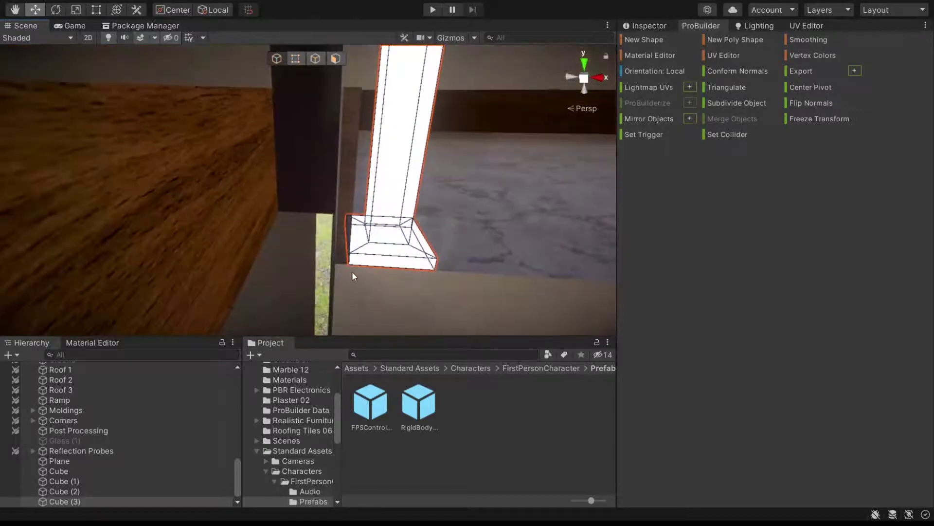
{"action": "right_click_drag", "start_coordinate": [352, 265], "coordinate": [374, 265]}
{"action": "left_click_drag", "start_coordinate": [158, 134], "coordinate": [343, 178]}
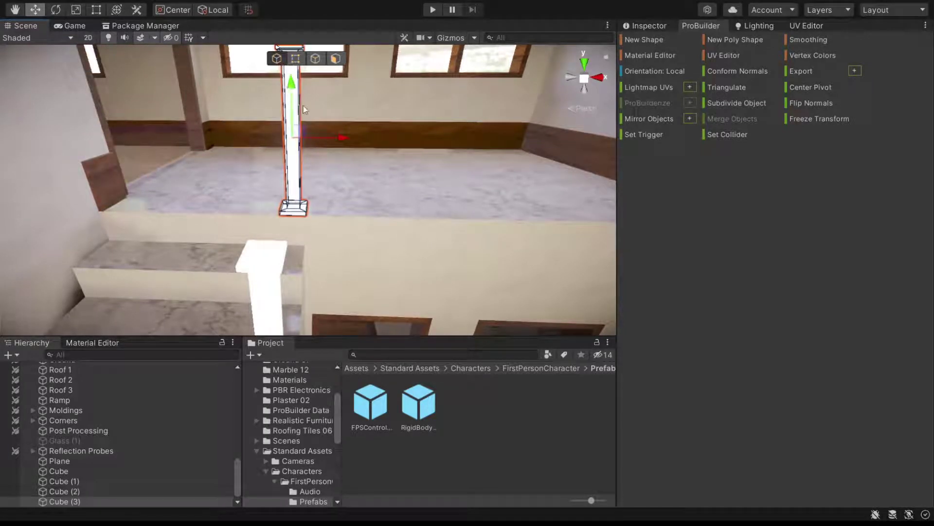
{"action": "left_click", "coordinate": [302, 60]}
Step: Select the upper-floor post Cube (3) and select all its base vertices in vertex mode
{"action": "left_click", "coordinate": [343, 169]}
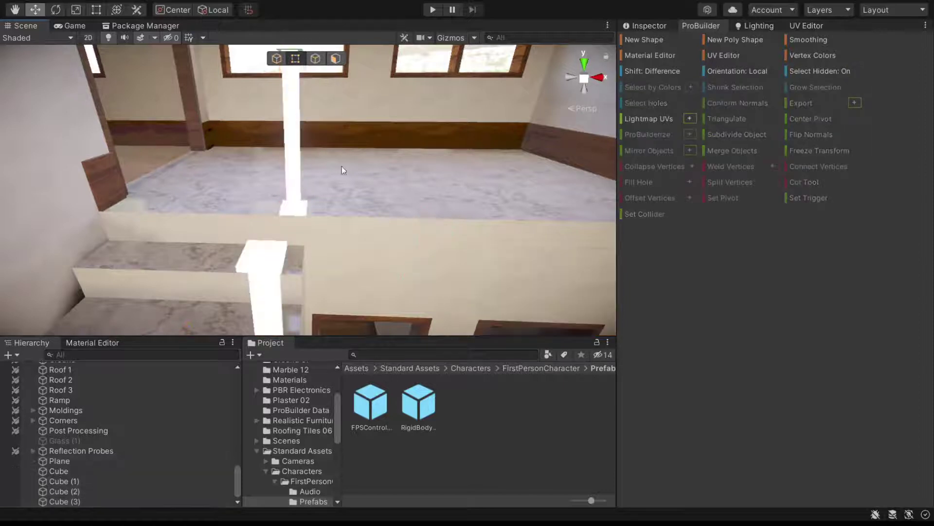
{"action": "left_click", "coordinate": [307, 154]}
{"action": "mouse_move", "coordinate": [322, 205]}
{"action": "left_mouse_down", "text": "alt"}
{"action": "mouse_move", "coordinate": [335, 229]}
{"action": "mouse_move", "coordinate": [287, 211]}
{"action": "left_mouse_up", "text": "alt"}
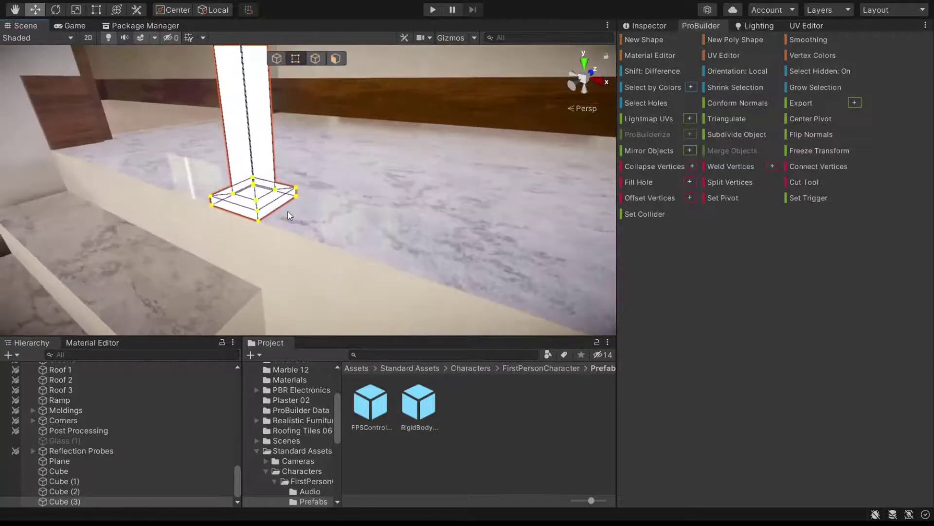
{"action": "mouse_move", "coordinate": [296, 215]}
{"action": "left_mouse_down", "text": "alt"}
{"action": "mouse_move", "coordinate": [282, 209]}
{"action": "mouse_move", "coordinate": [310, 73]}
{"action": "left_mouse_up", "text": "alt"}
{"action": "left_click", "coordinate": [315, 58]}
{"action": "left_click", "coordinate": [296, 58]}
{"action": "left_click", "coordinate": [284, 233]}
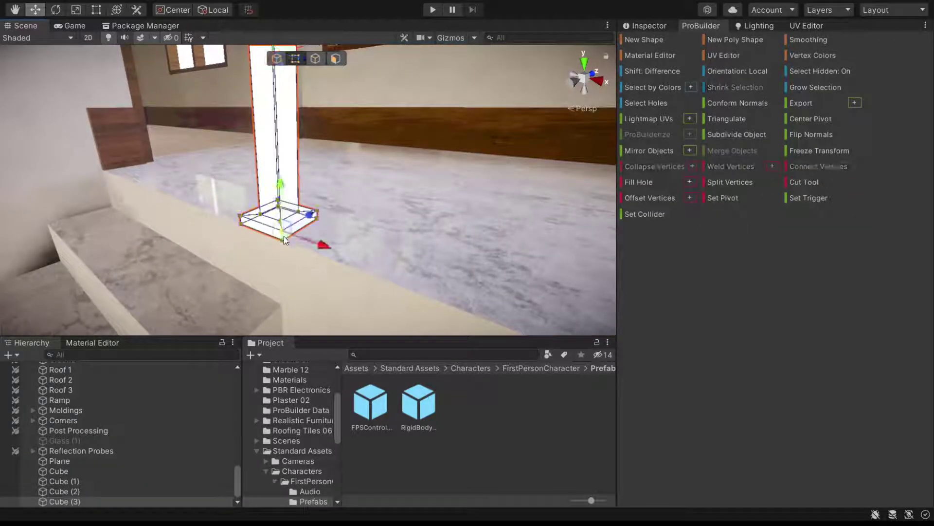
{"action": "key", "text": "ctrl+a"}
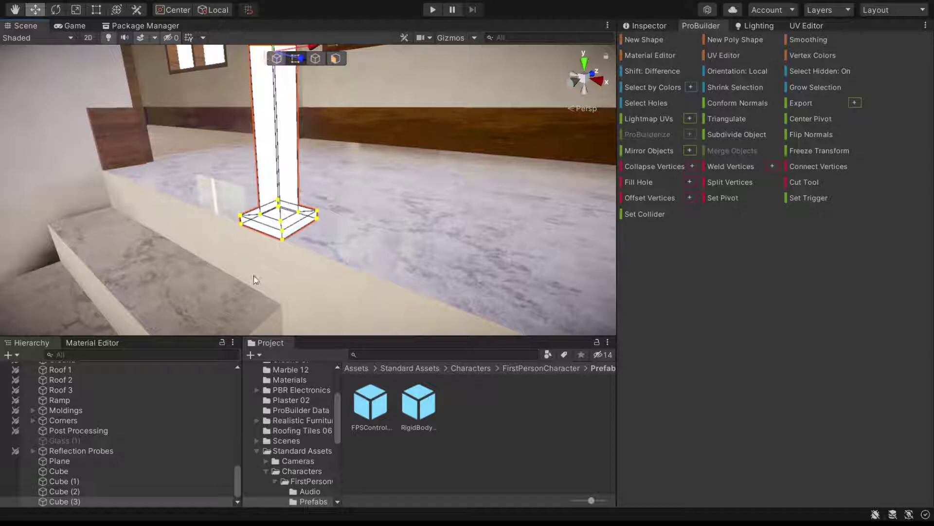
Step: Switch the handle to Pivot and nudge the post slightly along the X axis
{"action": "left_click", "coordinate": [179, 12]}
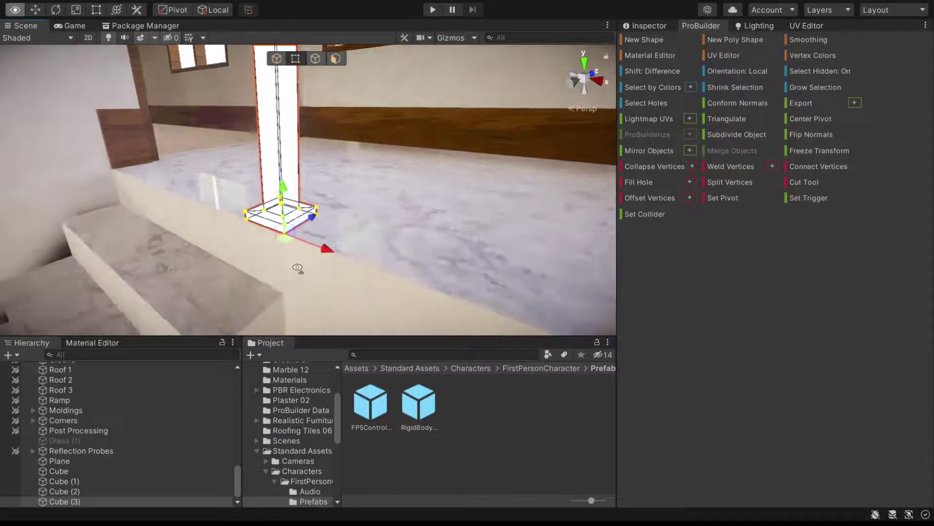
{"action": "right_click_drag", "start_coordinate": [299, 270], "coordinate": [298, 269]}
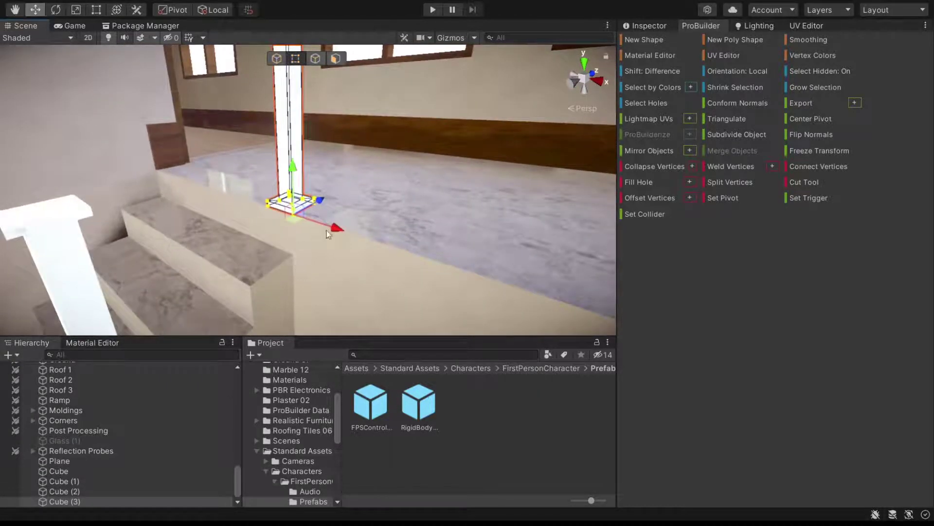
{"action": "left_click_drag", "start_coordinate": [327, 234], "coordinate": [275, 267]}
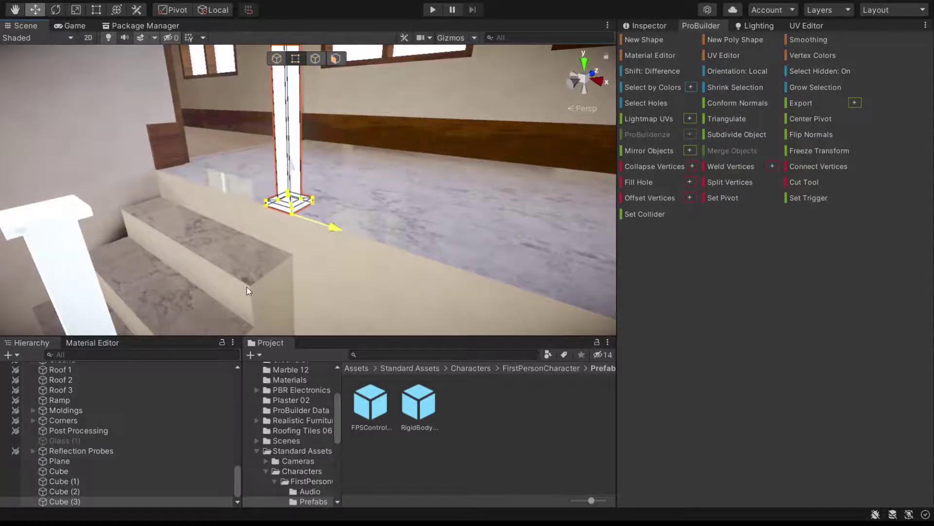
{"action": "mouse_move", "coordinate": [276, 271]}
{"action": "right_mouse_down"}
{"action": "mouse_move", "coordinate": [175, 257]}
{"action": "mouse_move", "coordinate": [232, 213]}
{"action": "right_mouse_up"}
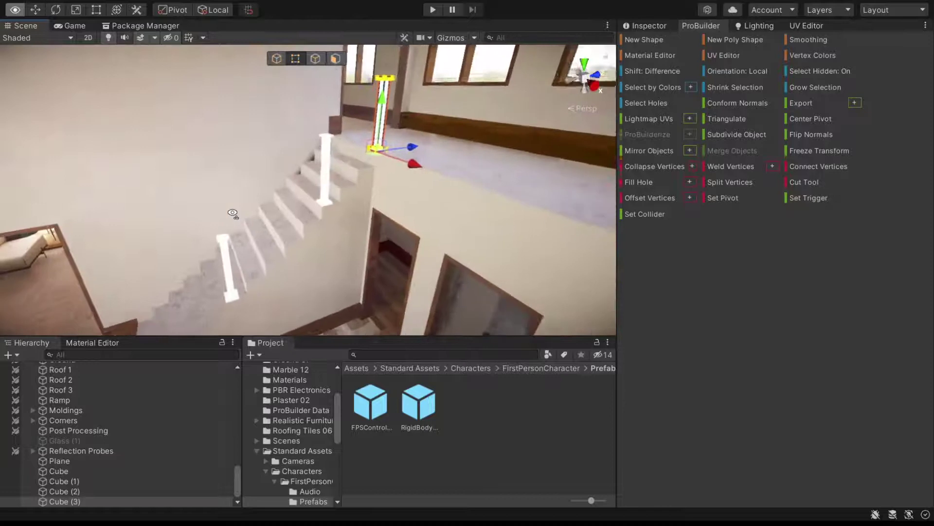
{"action": "right_click_drag", "start_coordinate": [233, 213], "coordinate": [181, 241]}
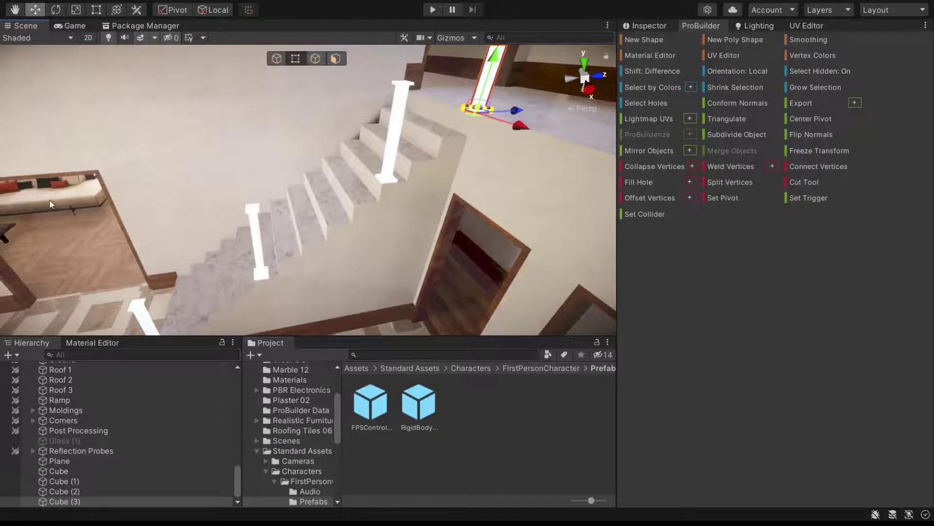
{"action": "right_click_drag", "start_coordinate": [49, 199], "coordinate": [345, 151]}
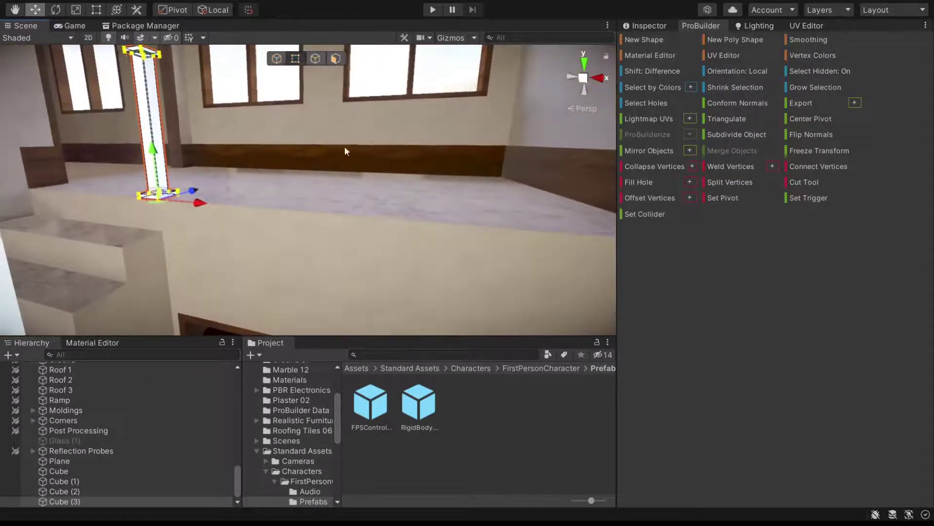
{"action": "mouse_move", "coordinate": [301, 84]}
{"action": "right_mouse_down"}
{"action": "mouse_move", "coordinate": [230, 255]}
{"action": "mouse_move", "coordinate": [163, 272]}
{"action": "right_mouse_up"}
Step: Duplicate the upper-floor post twice and spread the copies along the gallery edge
{"action": "key", "text": "ctrl+d"}
{"action": "left_click_drag", "start_coordinate": [202, 269], "coordinate": [330, 269]}
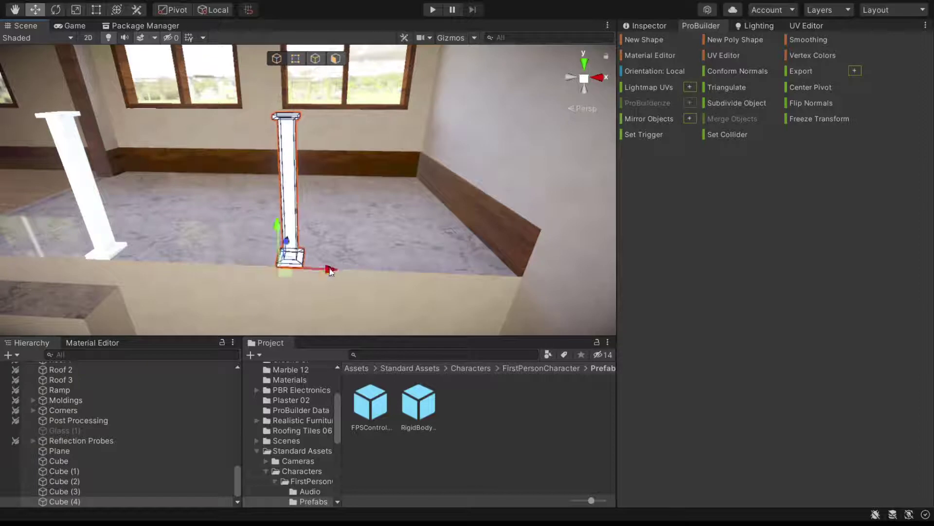
{"action": "left_click_drag", "start_coordinate": [322, 269], "coordinate": [520, 278]}
{"action": "key", "text": "ctrl+d"}
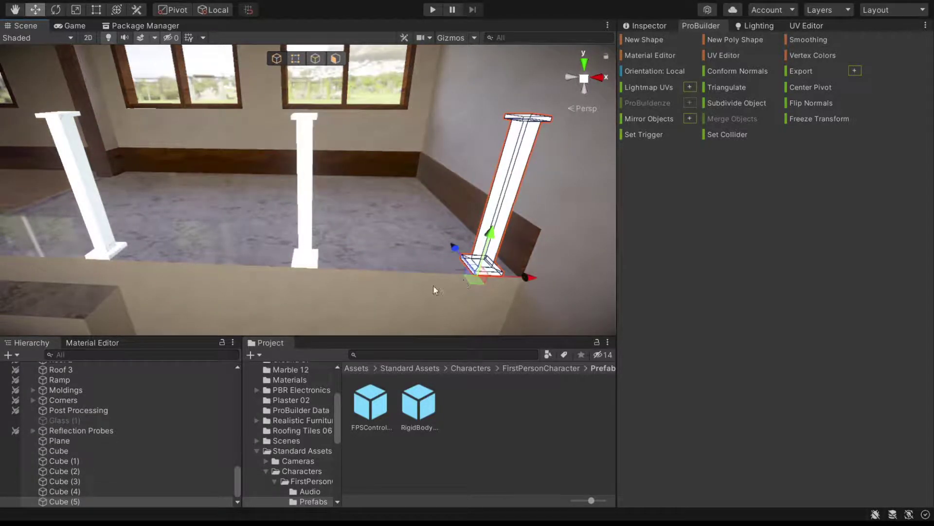
{"action": "key", "text": "f"}
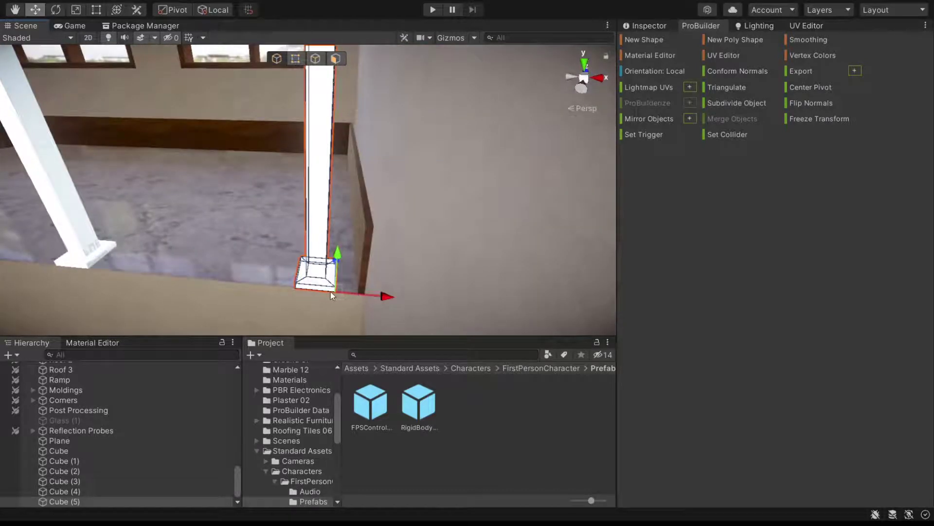
{"action": "scroll", "coordinate": [351, 293], "scroll_direction": "down", "scroll_amount": 3}
{"action": "right_click_drag", "start_coordinate": [351, 294], "coordinate": [325, 271]}
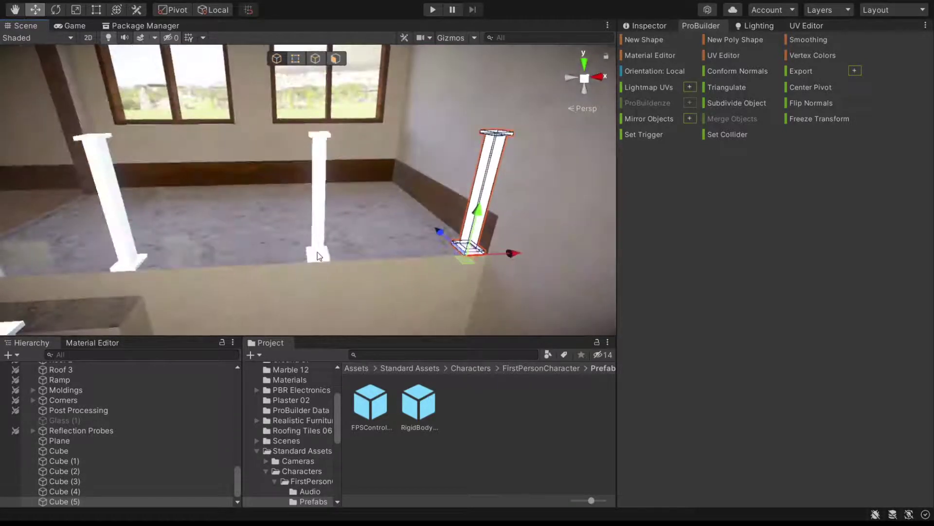
Step: Adjust the middle post left and right so it sits midway between the outer posts
{"action": "left_click", "coordinate": [318, 252]}
{"action": "scroll", "coordinate": [336, 254], "scroll_direction": "down", "scroll_amount": 3}
{"action": "left_click_drag", "start_coordinate": [357, 256], "coordinate": [348, 255]}
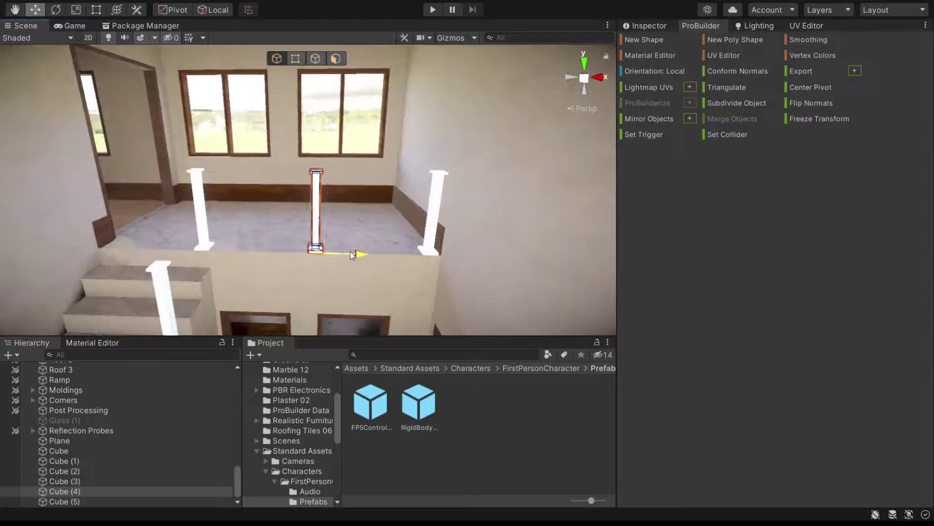
{"action": "mouse_move", "coordinate": [348, 256]}
{"action": "right_mouse_down"}
{"action": "mouse_move", "coordinate": [395, 253]}
{"action": "mouse_move", "coordinate": [278, 207]}
{"action": "mouse_move", "coordinate": [402, 215]}
{"action": "mouse_move", "coordinate": [349, 249]}
{"action": "right_mouse_up"}
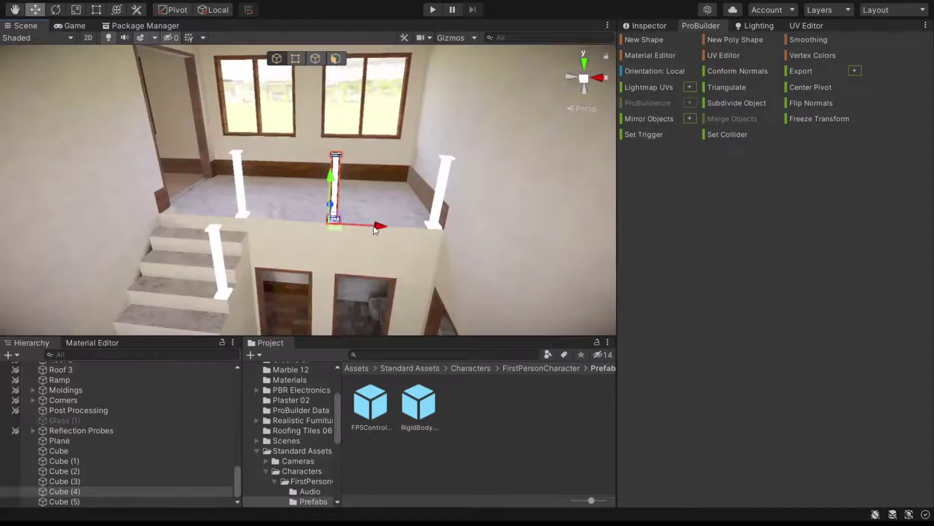
{"action": "scroll", "coordinate": [380, 235], "scroll_direction": "up", "scroll_amount": 4}
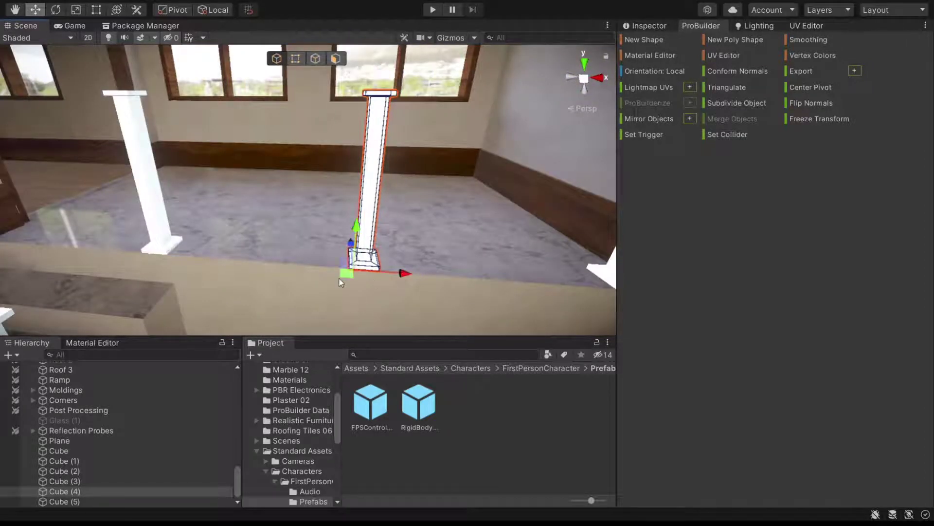
{"action": "scroll", "coordinate": [341, 282], "scroll_direction": "down", "scroll_amount": 3}
{"action": "scroll", "coordinate": [341, 282], "scroll_direction": "down", "scroll_amount": 3}
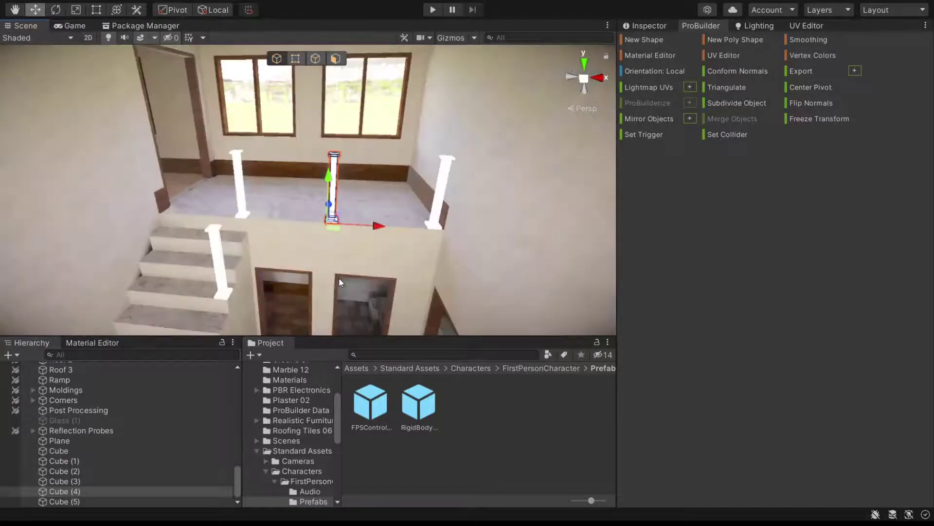
{"action": "mouse_move", "coordinate": [339, 278]}
{"action": "middle_mouse_down"}
{"action": "mouse_move", "coordinate": [327, 195]}
{"action": "mouse_move", "coordinate": [315, 265]}
{"action": "middle_mouse_up"}
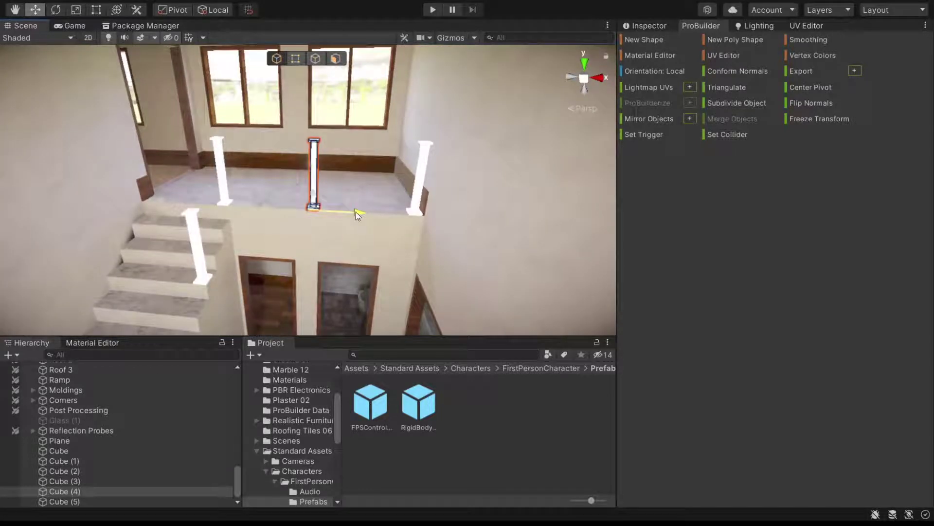
{"action": "left_click_drag", "start_coordinate": [356, 212], "coordinate": [358, 212]}
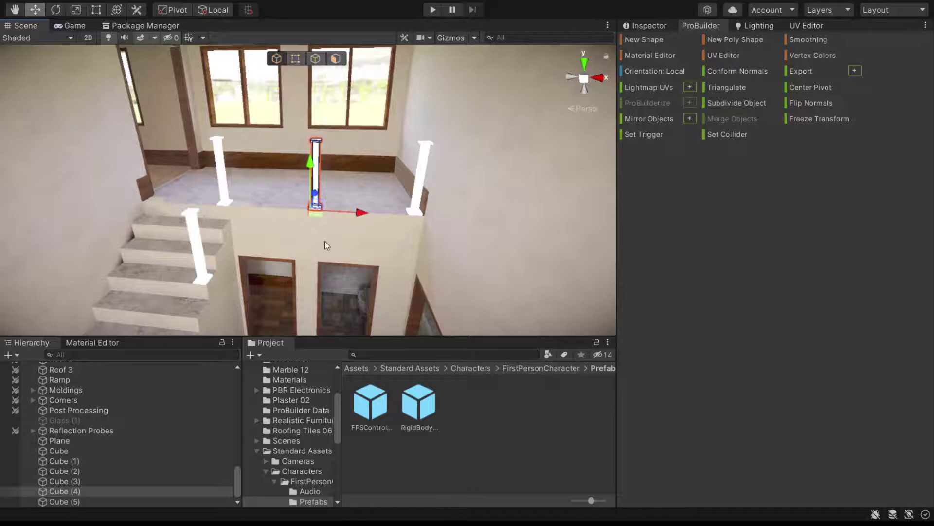
{"action": "left_click_drag", "start_coordinate": [325, 241], "coordinate": [320, 261], "text": "alt"}
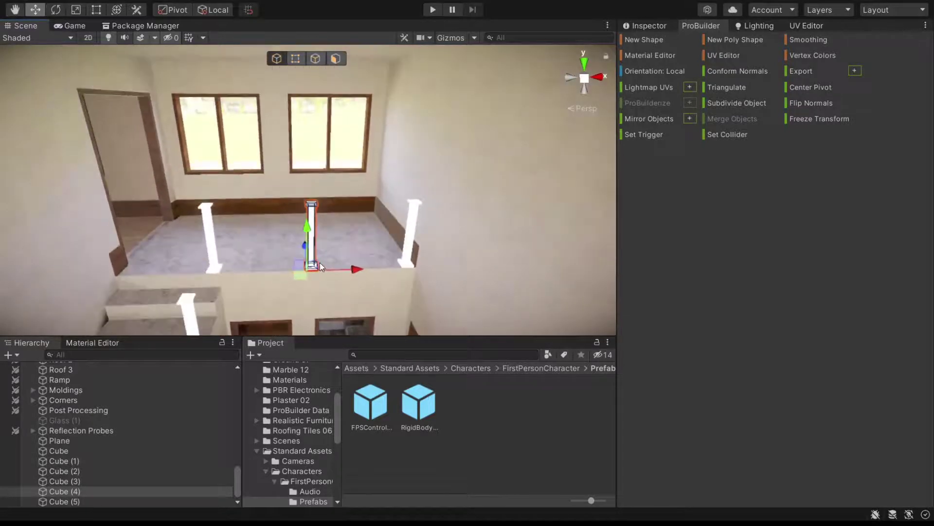
{"action": "scroll", "coordinate": [320, 261], "scroll_direction": "up", "scroll_amount": 3}
{"action": "scroll", "coordinate": [343, 253], "scroll_direction": "up", "scroll_amount": 3}
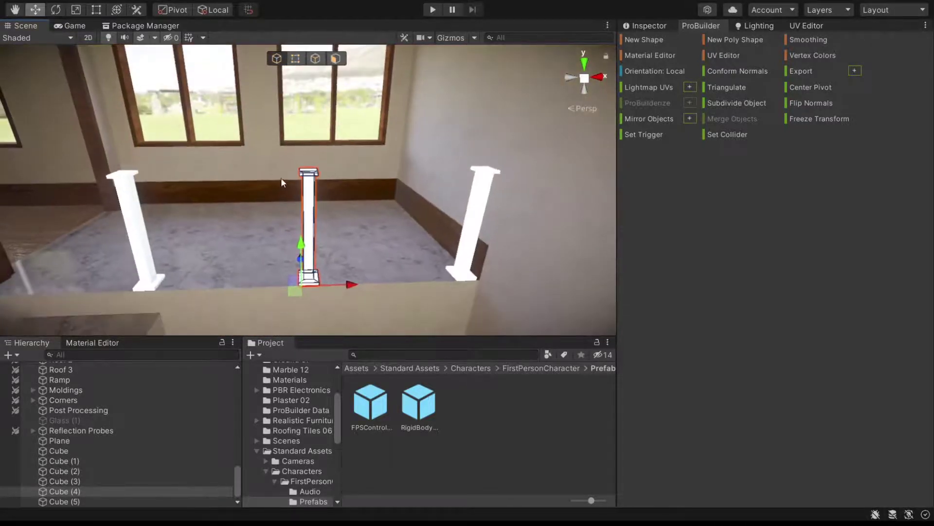
Step: Draw a new box beam on the gallery ledge and snap it onto the left post
{"action": "left_click", "coordinate": [652, 39]}
{"action": "mouse_move", "coordinate": [191, 277]}
{"action": "left_mouse_down"}
{"action": "mouse_move", "coordinate": [251, 249]}
{"action": "mouse_move", "coordinate": [281, 250]}
{"action": "left_mouse_up"}
{"action": "left_click", "coordinate": [284, 212]}
{"action": "left_click", "coordinate": [338, 60]}
{"action": "left_click_drag", "start_coordinate": [338, 146], "coordinate": [337, 212], "text": "alt"}
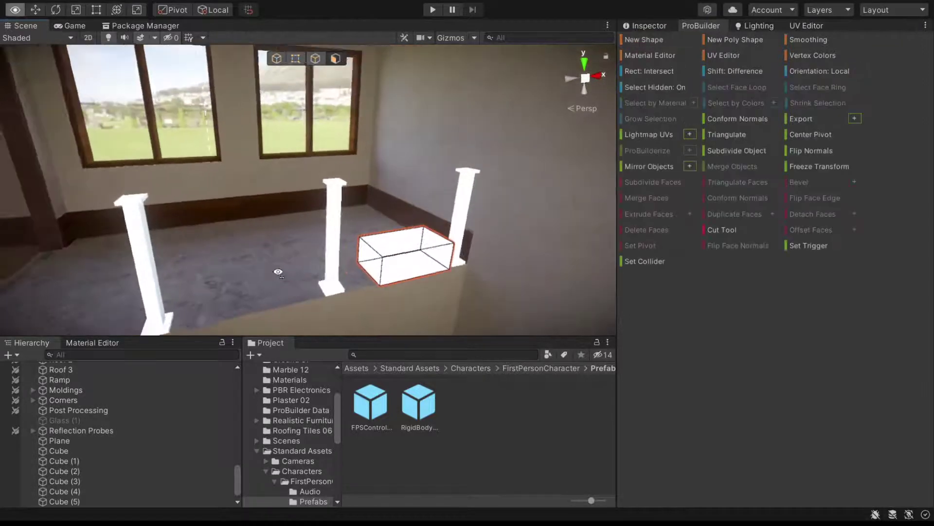
{"action": "left_click", "coordinate": [278, 59]}
{"action": "mouse_move", "coordinate": [378, 256]}
{"action": "left_mouse_down"}
{"action": "mouse_move", "coordinate": [166, 205]}
{"action": "mouse_move", "coordinate": [125, 208]}
{"action": "mouse_move", "coordinate": [328, 209]}
{"action": "mouse_move", "coordinate": [200, 220]}
{"action": "left_mouse_up"}
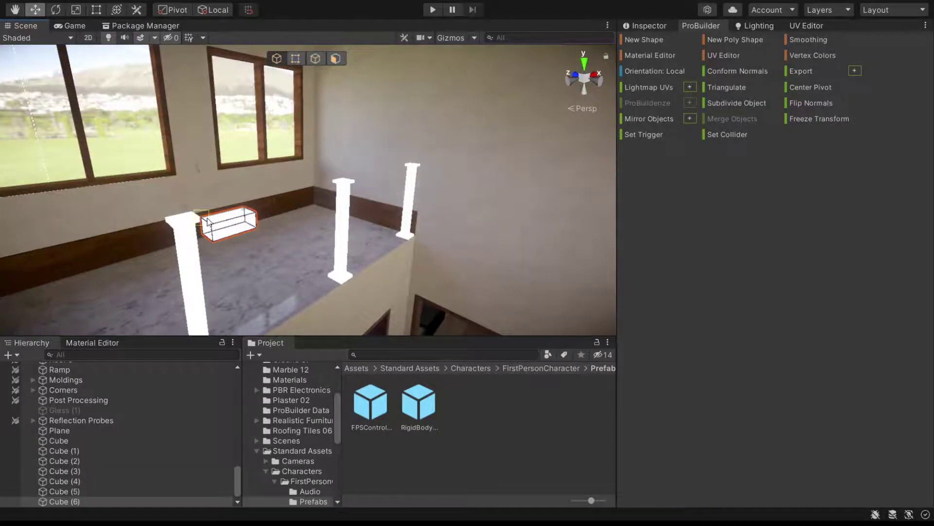
{"action": "right_click_drag", "start_coordinate": [208, 221], "coordinate": [333, 93]}
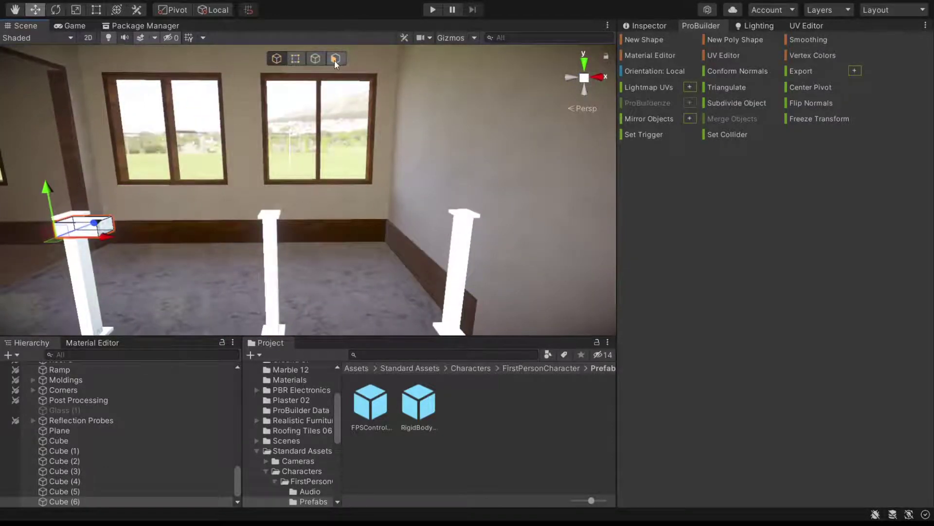
Step: Stretch the beam's end face to the middle post and duplicate it between middle and right posts
{"action": "left_click", "coordinate": [335, 59]}
{"action": "left_click", "coordinate": [113, 227]}
{"action": "mouse_move", "coordinate": [112, 229]}
{"action": "left_mouse_down"}
{"action": "mouse_move", "coordinate": [261, 239]}
{"action": "mouse_move", "coordinate": [261, 216]}
{"action": "left_mouse_up"}
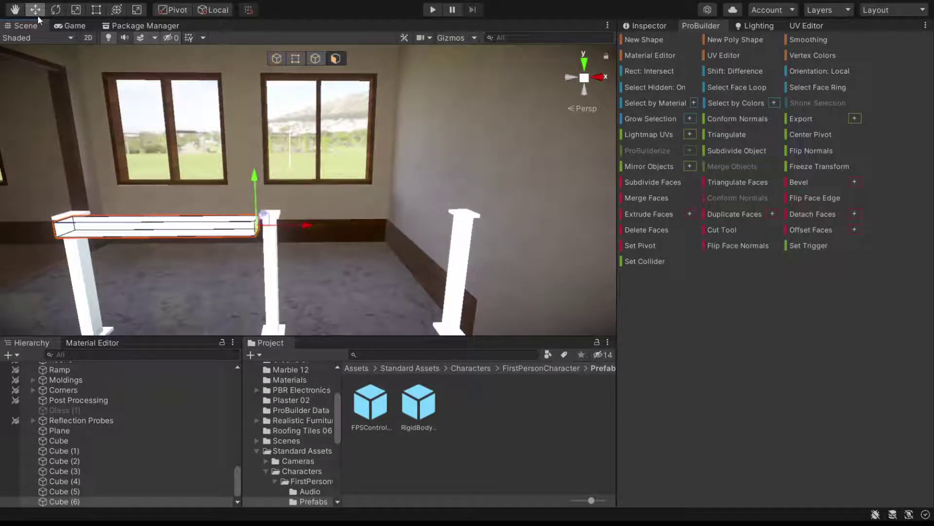
{"action": "left_click", "coordinate": [277, 59]}
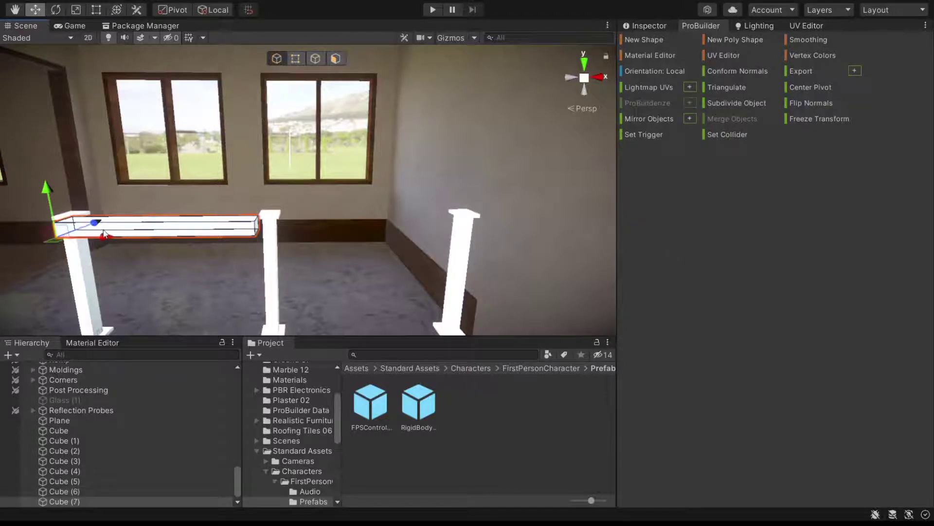
{"action": "key", "text": "ctrl+d"}
{"action": "mouse_move", "coordinate": [104, 236]}
{"action": "left_mouse_down"}
{"action": "mouse_move", "coordinate": [342, 237]}
{"action": "mouse_move", "coordinate": [304, 226]}
{"action": "mouse_move", "coordinate": [311, 249]}
{"action": "mouse_move", "coordinate": [249, 225]}
{"action": "left_mouse_up"}
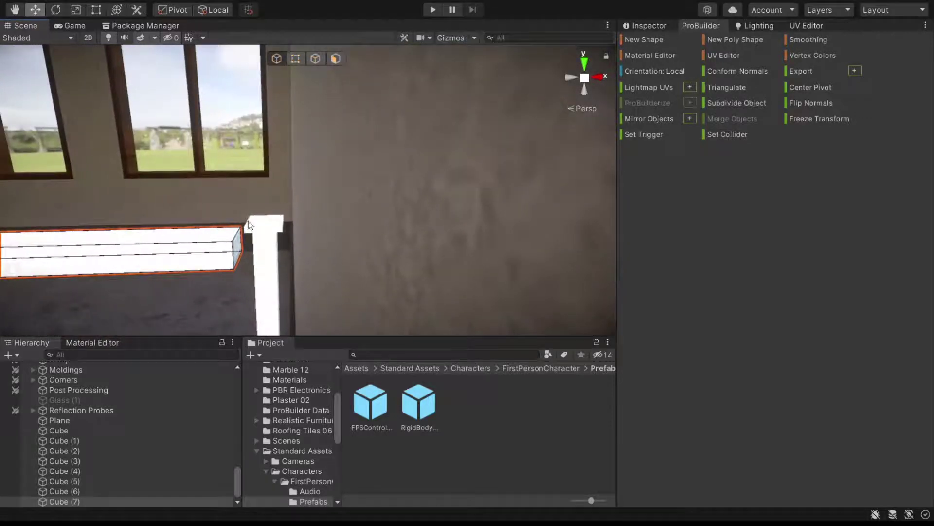
Step: Select both top rail beams and review the railing from above
{"action": "left_click", "coordinate": [251, 228]}
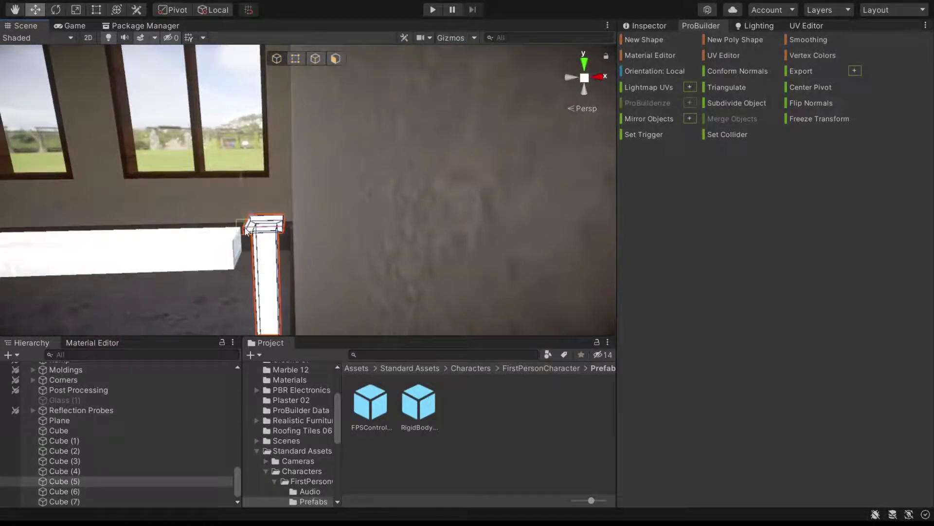
{"action": "left_click_drag", "start_coordinate": [238, 240], "coordinate": [292, 234], "text": "alt"}
{"action": "left_click", "coordinate": [294, 229]}
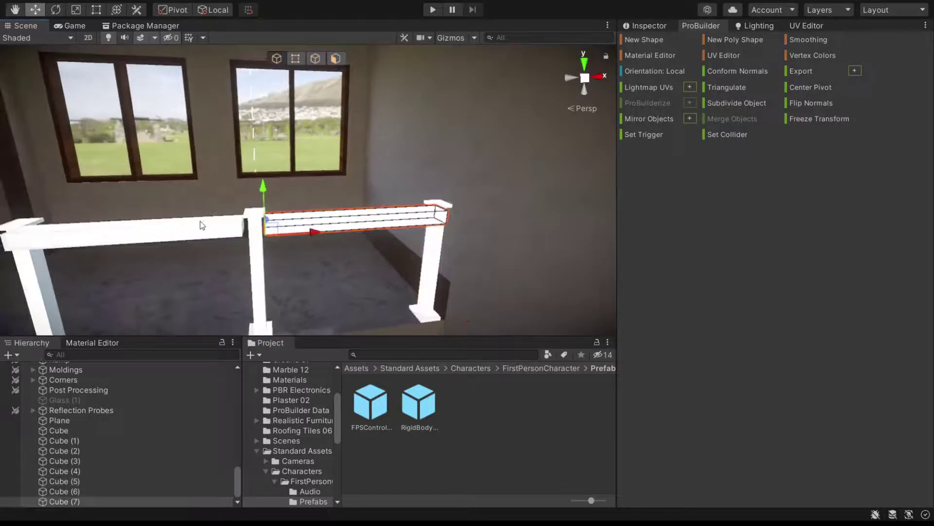
{"action": "left_click", "coordinate": [200, 224], "text": "shift"}
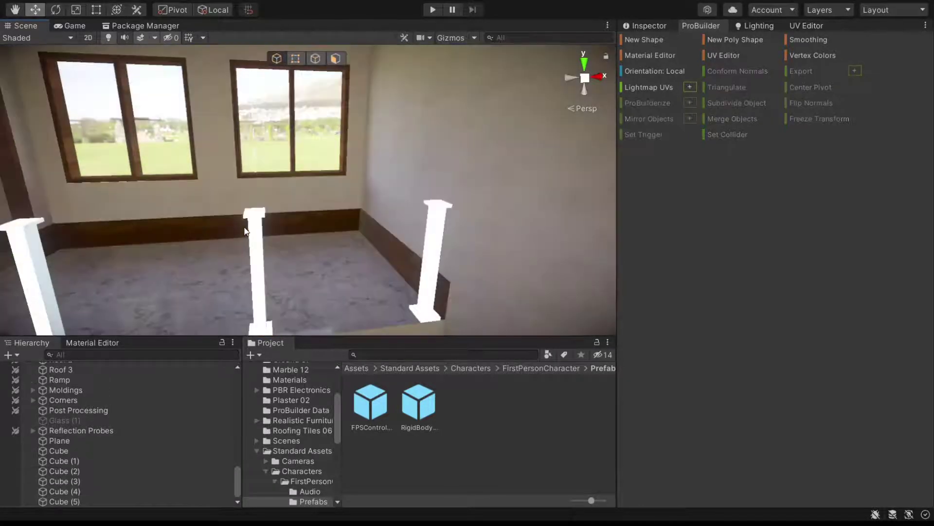
{"action": "left_click_drag", "start_coordinate": [197, 225], "coordinate": [222, 242], "text": "alt"}
{"action": "right_click_drag", "start_coordinate": [222, 242], "coordinate": [249, 282]}
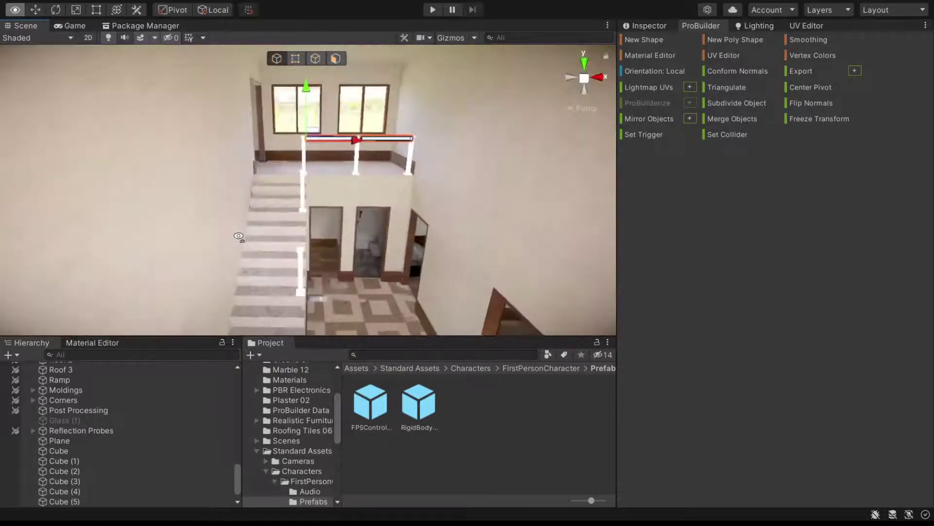
Step: Duplicate the left landing railing post and move the copy onto the upstairs gallery edge
{"action": "right_click_drag", "start_coordinate": [248, 281], "coordinate": [246, 206]}
{"action": "left_click", "coordinate": [230, 183]}
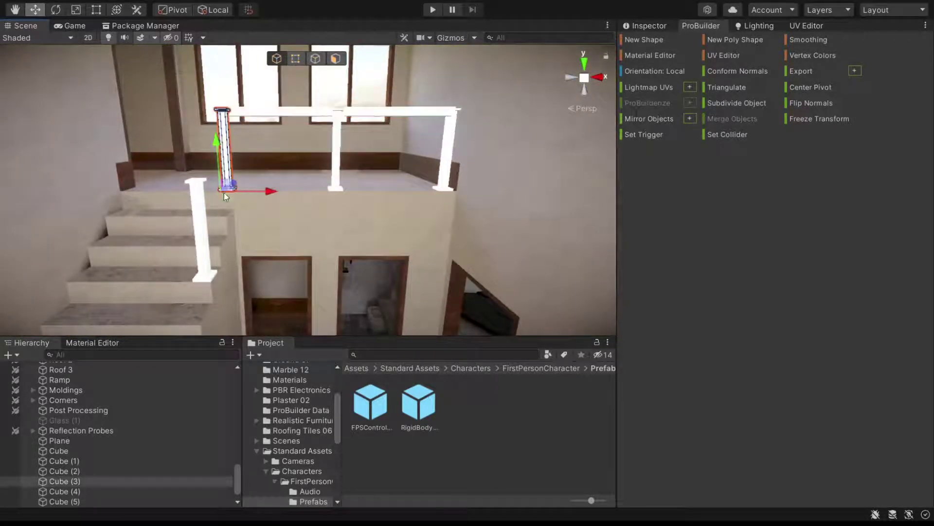
{"action": "key", "text": "ctrl+d"}
{"action": "left_click_drag", "start_coordinate": [226, 196], "coordinate": [2, 219]}
{"action": "mouse_move", "coordinate": [567, 219]}
{"action": "right_mouse_down"}
{"action": "mouse_move", "coordinate": [467, 224]}
{"action": "mouse_move", "coordinate": [447, 176]}
{"action": "right_mouse_up"}
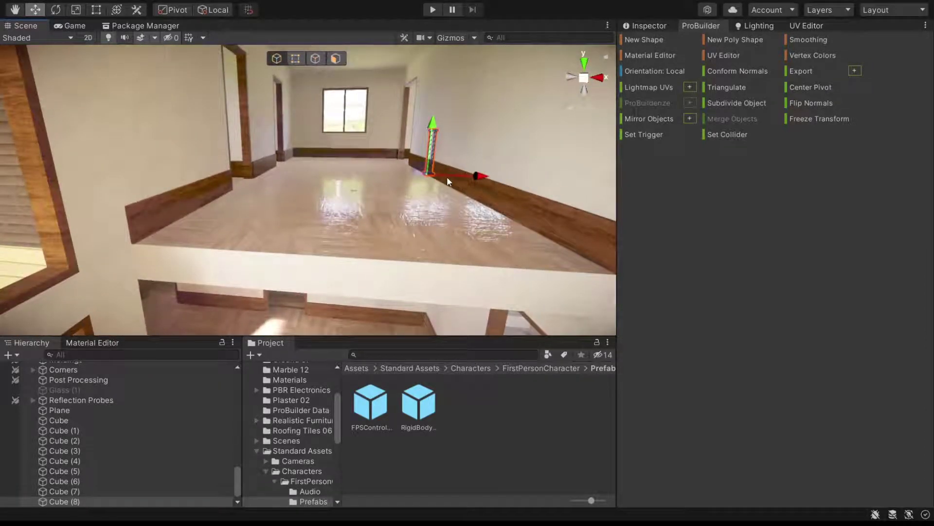
{"action": "left_click_drag", "start_coordinate": [444, 174], "coordinate": [386, 174]}
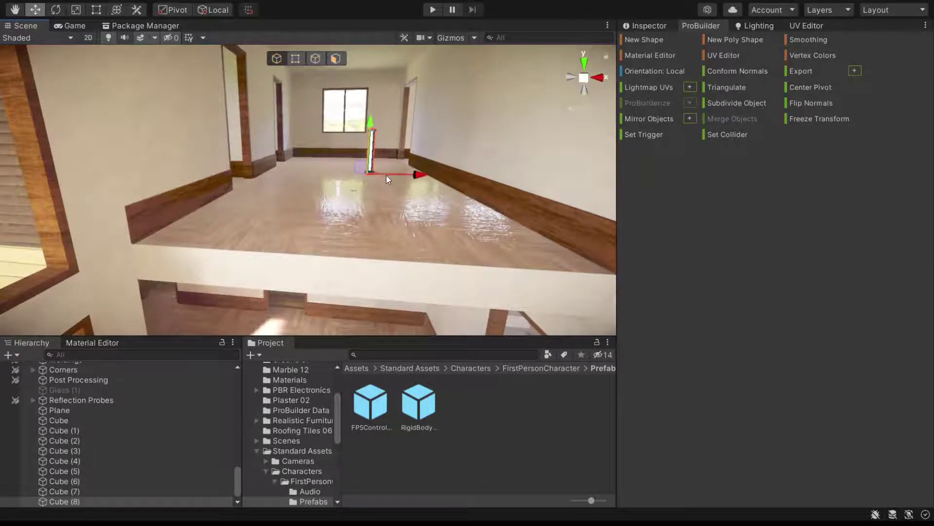
{"action": "right_click_drag", "start_coordinate": [360, 180], "coordinate": [341, 182]}
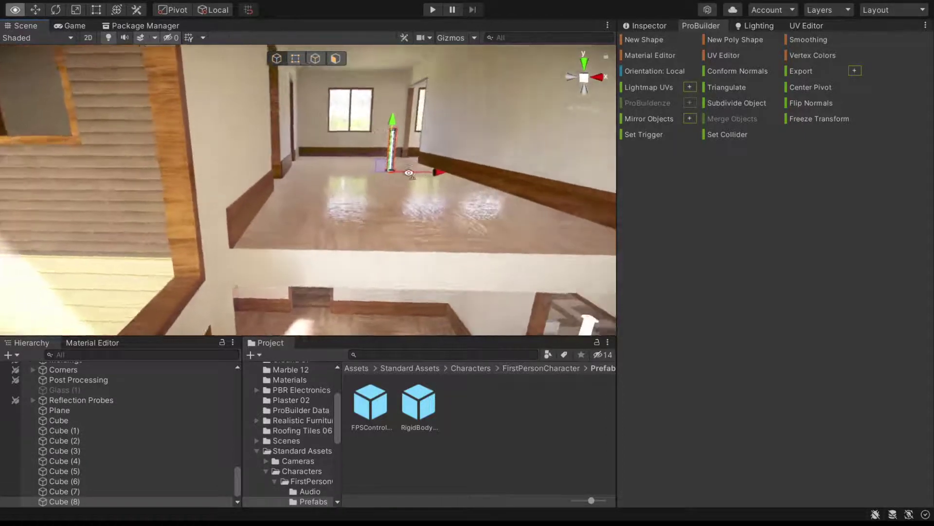
{"action": "right_click_drag", "start_coordinate": [426, 204], "coordinate": [360, 199]}
{"action": "left_click_drag", "start_coordinate": [343, 193], "coordinate": [424, 296]}
{"action": "mouse_move", "coordinate": [424, 297]}
{"action": "right_mouse_down"}
{"action": "mouse_move", "coordinate": [446, 274]}
{"action": "mouse_move", "coordinate": [344, 266]}
{"action": "right_mouse_up"}
{"action": "mouse_move", "coordinate": [346, 270]}
{"action": "left_mouse_down"}
{"action": "mouse_move", "coordinate": [496, 295]}
{"action": "mouse_move", "coordinate": [182, 291]}
{"action": "left_mouse_up"}
Step: Duplicate the gallery post and place the copy at the edge's left end
{"action": "key", "text": "ctrl+d"}
{"action": "middle_click_drag", "start_coordinate": [182, 291], "coordinate": [303, 290]}
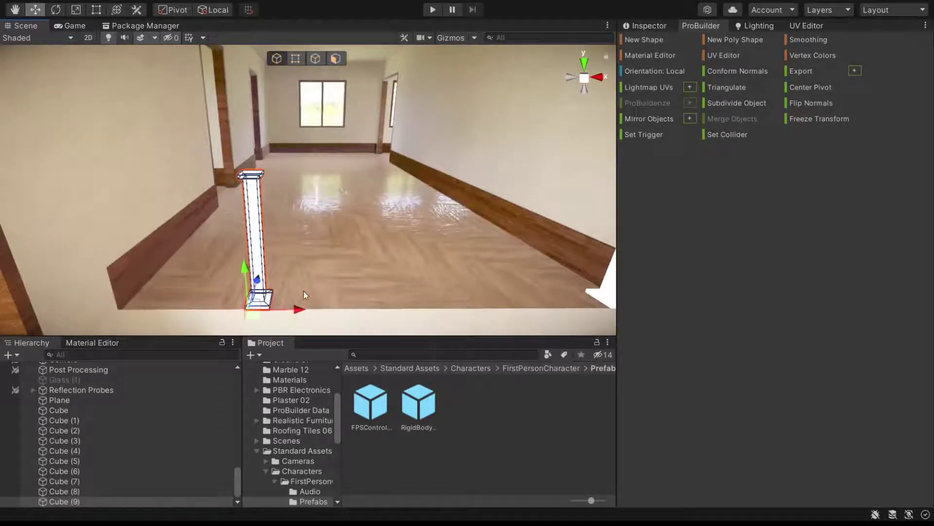
{"action": "mouse_move", "coordinate": [308, 304]}
{"action": "left_mouse_down"}
{"action": "mouse_move", "coordinate": [170, 313]}
{"action": "mouse_move", "coordinate": [130, 306]}
{"action": "left_mouse_up"}
{"action": "mouse_move", "coordinate": [130, 305]}
{"action": "right_mouse_down"}
{"action": "mouse_move", "coordinate": [332, 181]}
{"action": "mouse_move", "coordinate": [311, 186]}
{"action": "mouse_move", "coordinate": [310, 210]}
{"action": "right_mouse_up"}
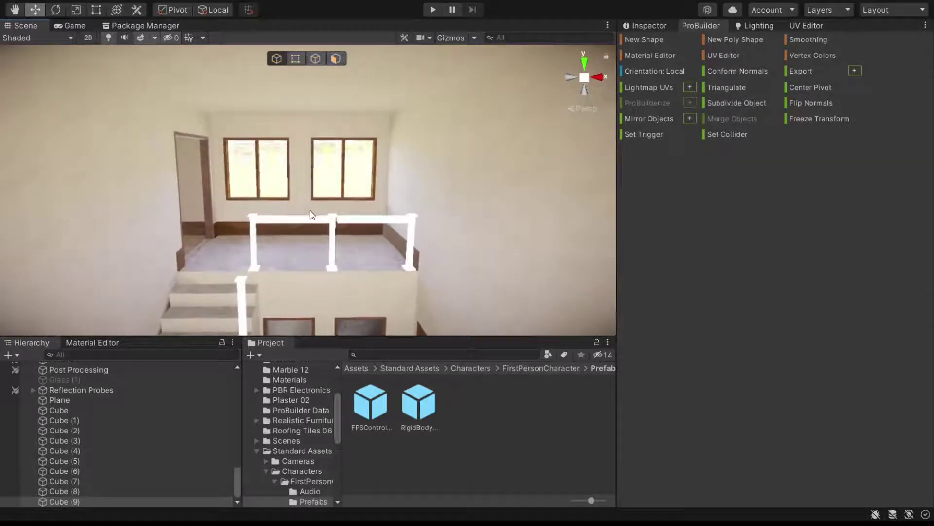
Step: Move the landing's left top rail beam across and set it along the gallery edge
{"action": "left_click", "coordinate": [315, 221]}
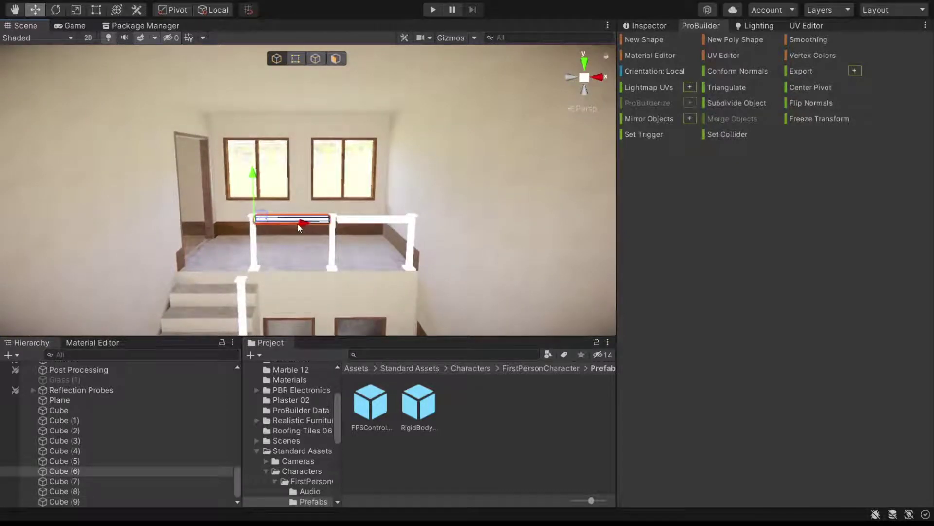
{"action": "left_click_drag", "start_coordinate": [298, 226], "coordinate": [44, 223]}
{"action": "mouse_move", "coordinate": [44, 223]}
{"action": "right_mouse_down"}
{"action": "mouse_move", "coordinate": [165, 227]}
{"action": "mouse_move", "coordinate": [194, 244]}
{"action": "right_mouse_up"}
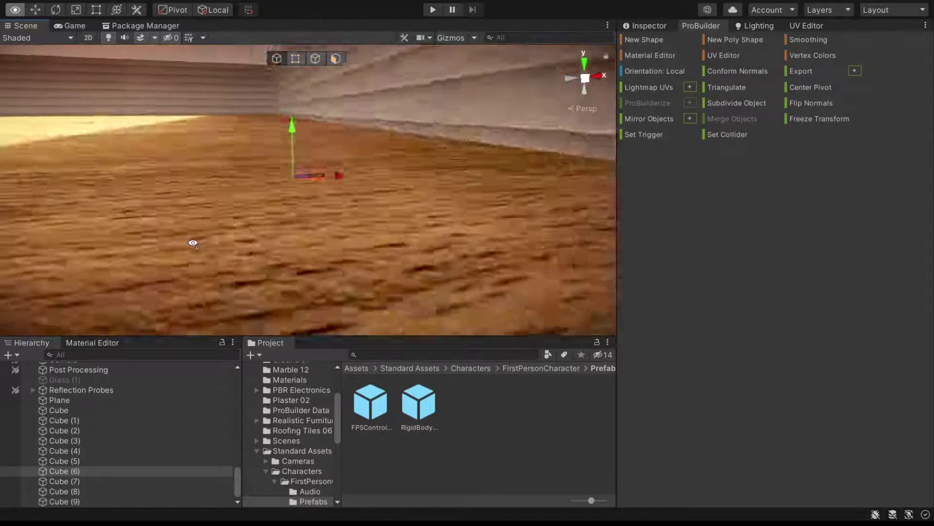
{"action": "right_click_drag", "start_coordinate": [194, 243], "coordinate": [269, 191]}
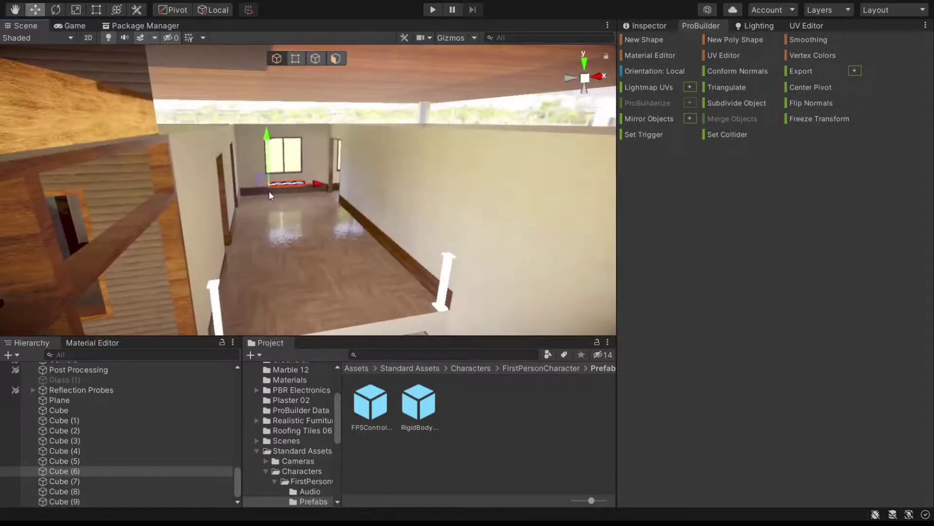
{"action": "left_click_drag", "start_coordinate": [269, 189], "coordinate": [320, 177]}
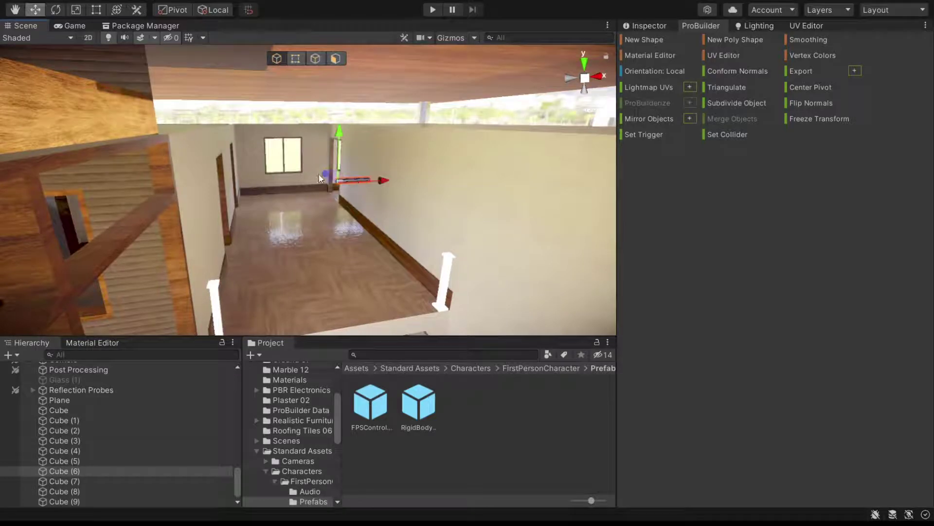
{"action": "mouse_move", "coordinate": [366, 201]}
{"action": "left_mouse_down"}
{"action": "mouse_move", "coordinate": [412, 239]}
{"action": "mouse_move", "coordinate": [310, 273]}
{"action": "left_mouse_up"}
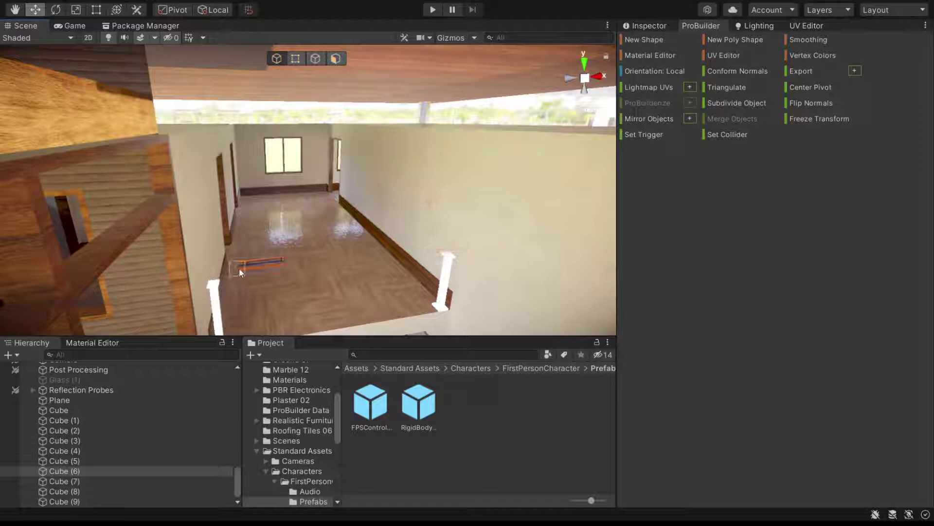
{"action": "right_click_drag", "start_coordinate": [311, 272], "coordinate": [282, 274]}
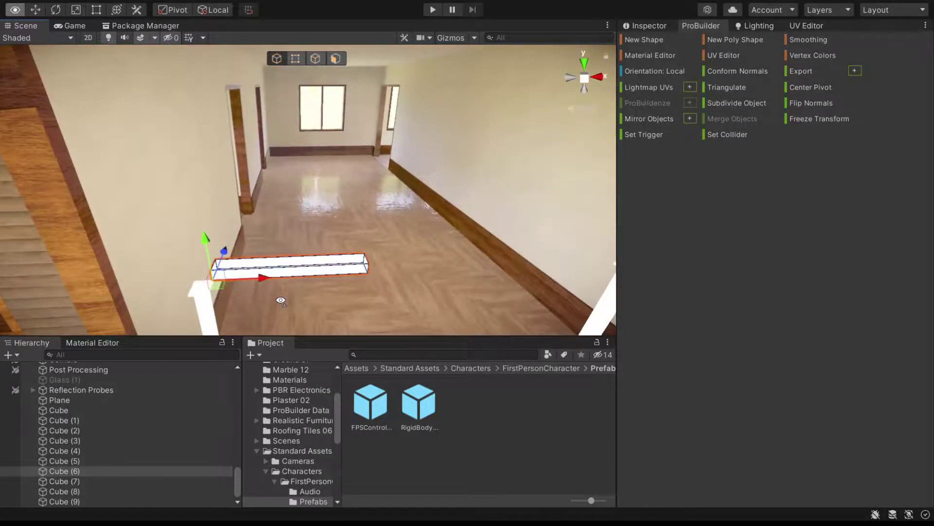
{"action": "key", "text": "w"}
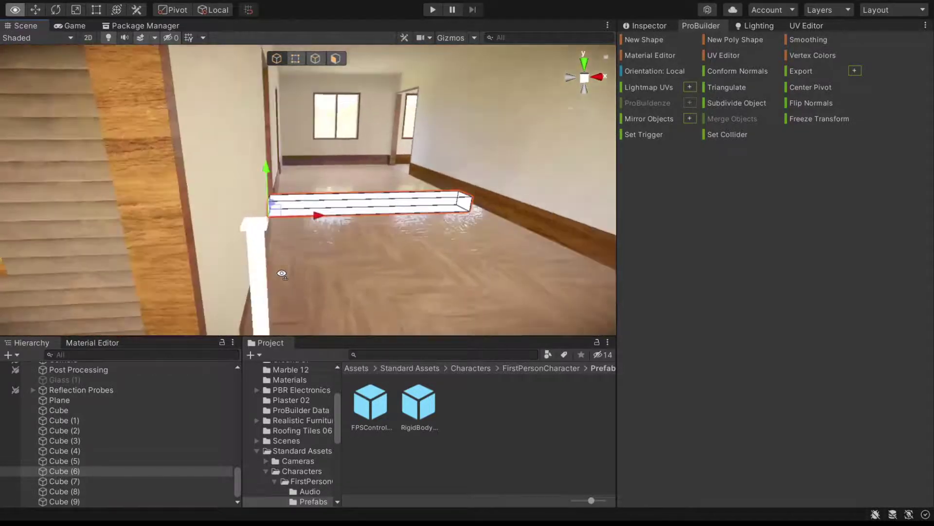
{"action": "key", "text": "s"}
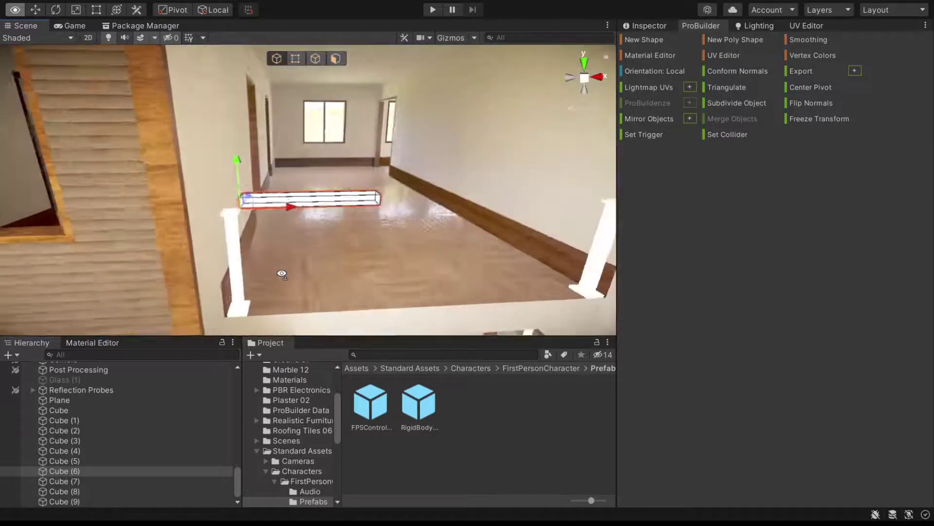
{"action": "right_click_drag", "start_coordinate": [282, 274], "coordinate": [283, 278]}
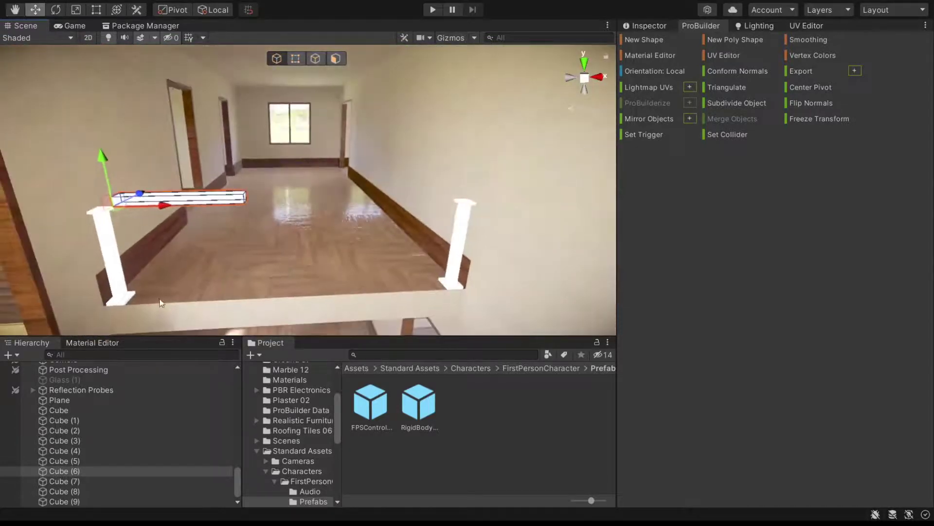
Step: Add a middle gallery post, Cube (10), and select the top rail's right-end vertices
{"action": "left_click", "coordinate": [135, 254]}
{"action": "key", "text": "ctrl+d"}
{"action": "left_click_drag", "start_coordinate": [165, 303], "coordinate": [329, 294]}
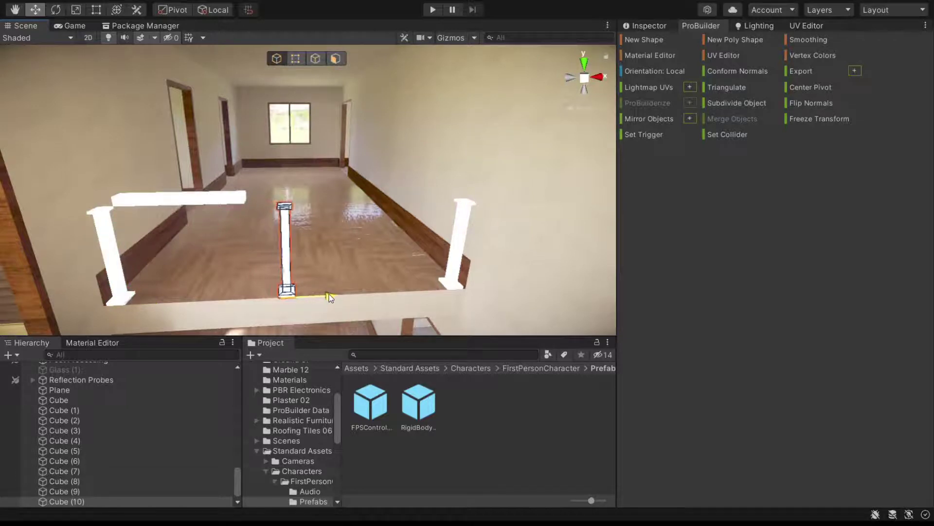
{"action": "left_click", "coordinate": [239, 200]}
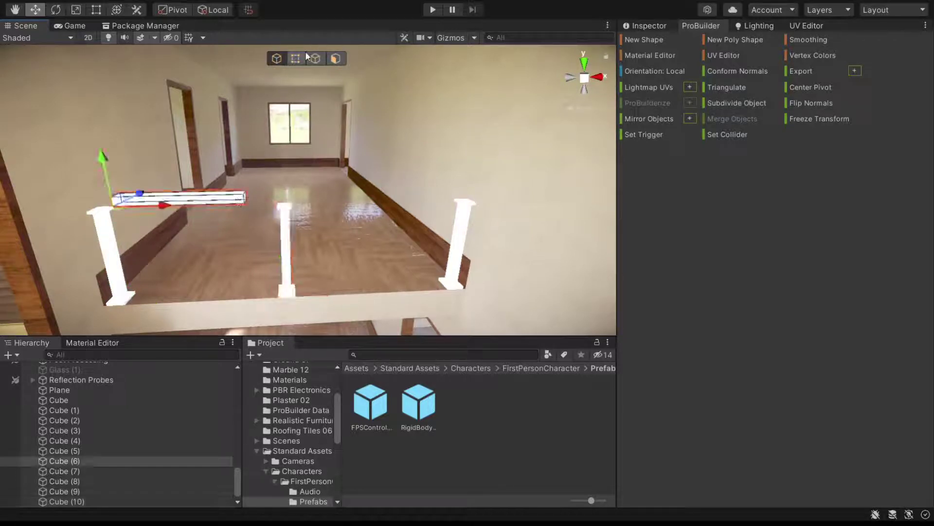
{"action": "left_click", "coordinate": [305, 55]}
{"action": "left_click", "coordinate": [246, 200]}
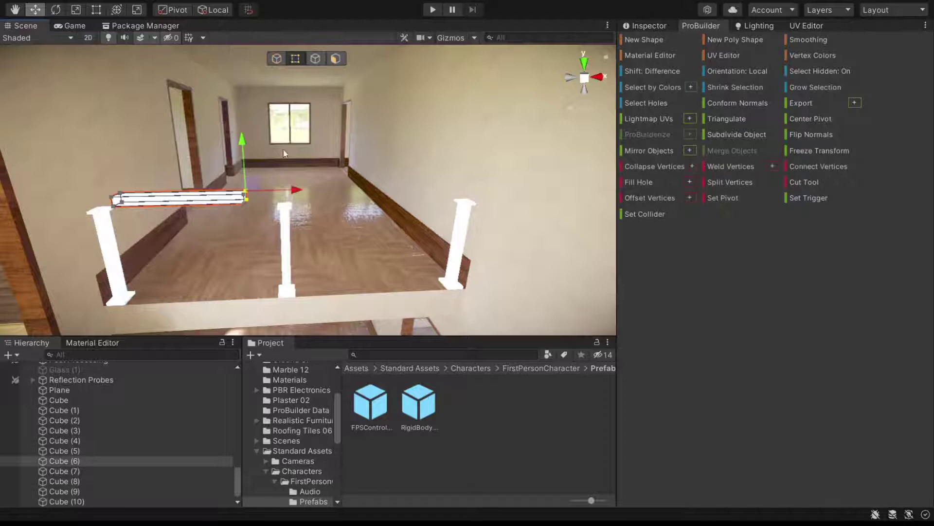
Step: Stretch the gallery beam's right end further right
{"action": "left_click_drag", "start_coordinate": [285, 196], "coordinate": [315, 201]}
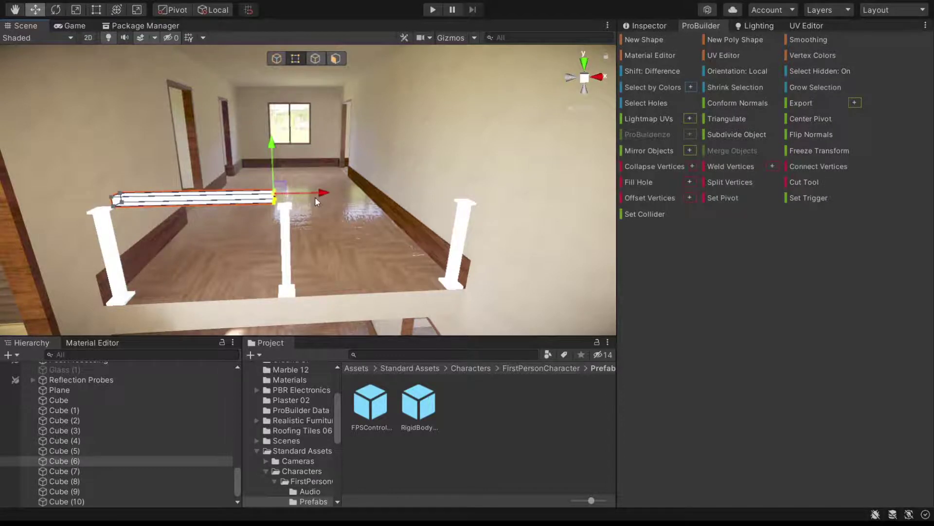
{"action": "scroll", "coordinate": [314, 197], "scroll_direction": "up", "scroll_amount": 2}
{"action": "scroll", "coordinate": [308, 199], "scroll_direction": "up", "scroll_amount": 2}
{"action": "scroll", "coordinate": [294, 202], "scroll_direction": "up", "scroll_amount": 2}
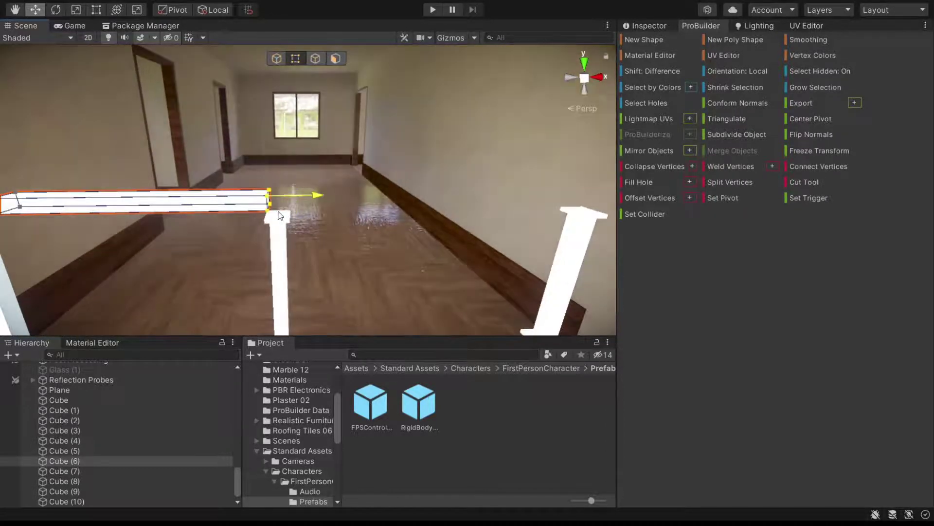
Step: Duplicate the gallery beam to the right, then delete the duplicated copy
{"action": "left_click", "coordinate": [278, 59]}
{"action": "key", "text": "ctrl+d"}
{"action": "mouse_move", "coordinate": [39, 218]}
{"action": "left_mouse_down"}
{"action": "mouse_move", "coordinate": [353, 209]}
{"action": "mouse_move", "coordinate": [334, 210]}
{"action": "left_mouse_up"}
{"action": "scroll", "coordinate": [322, 218], "scroll_direction": "up", "scroll_amount": 2}
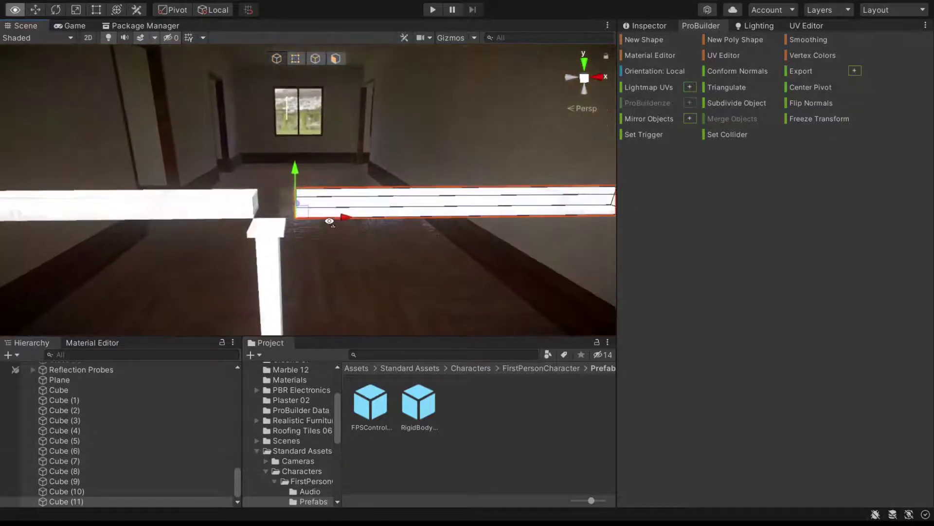
{"action": "scroll", "coordinate": [295, 217], "scroll_direction": "down", "scroll_amount": 3}
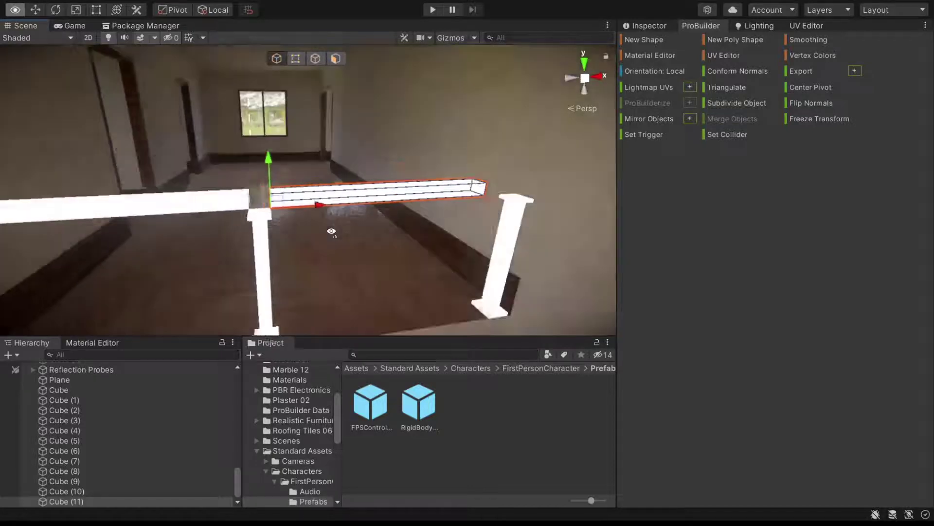
{"action": "scroll", "coordinate": [302, 221], "scroll_direction": "down", "scroll_amount": 2}
{"action": "left_click_drag", "start_coordinate": [308, 224], "coordinate": [301, 220], "text": "alt"}
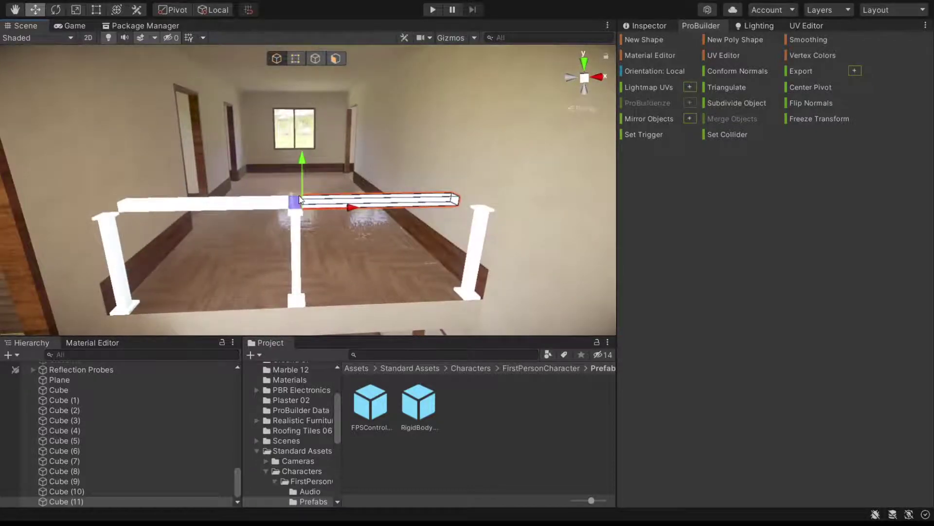
{"action": "key", "text": "Delete"}
Step: Stretch the left gallery beam's right-end vertices out to the far post
{"action": "left_click", "coordinate": [270, 206]}
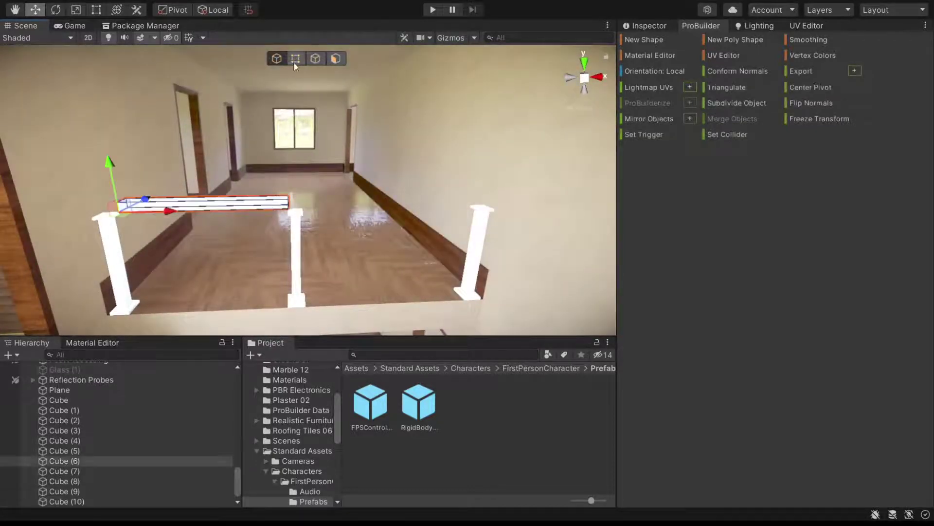
{"action": "left_click", "coordinate": [295, 60]}
{"action": "mouse_move", "coordinate": [325, 233]}
{"action": "left_mouse_down"}
{"action": "mouse_move", "coordinate": [279, 191]}
{"action": "mouse_move", "coordinate": [331, 200]}
{"action": "left_mouse_up"}
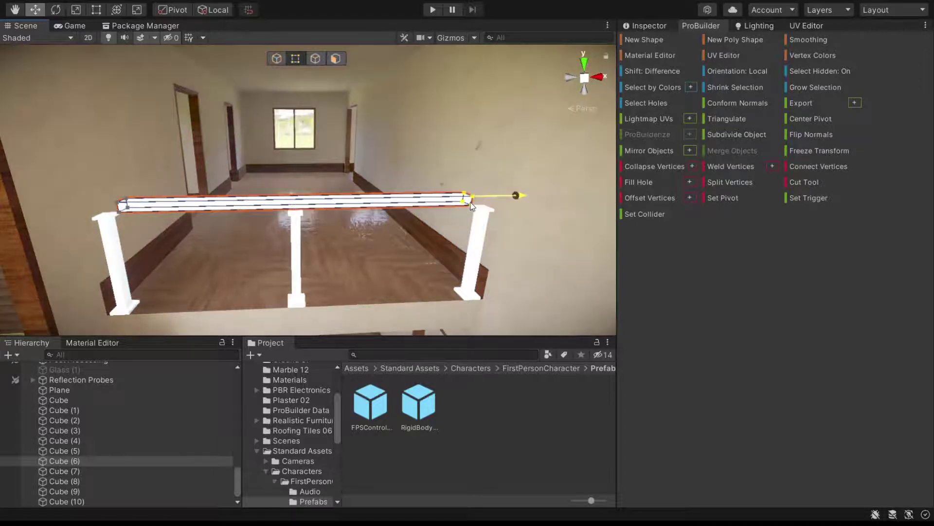
{"action": "left_click_drag", "start_coordinate": [331, 200], "coordinate": [375, 225]}
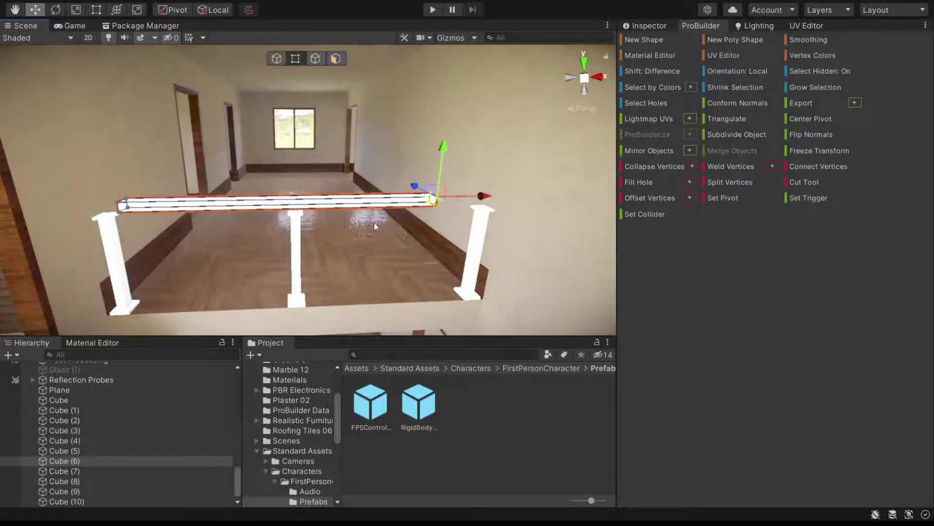
{"action": "scroll", "coordinate": [423, 206], "scroll_direction": "up", "scroll_amount": 3}
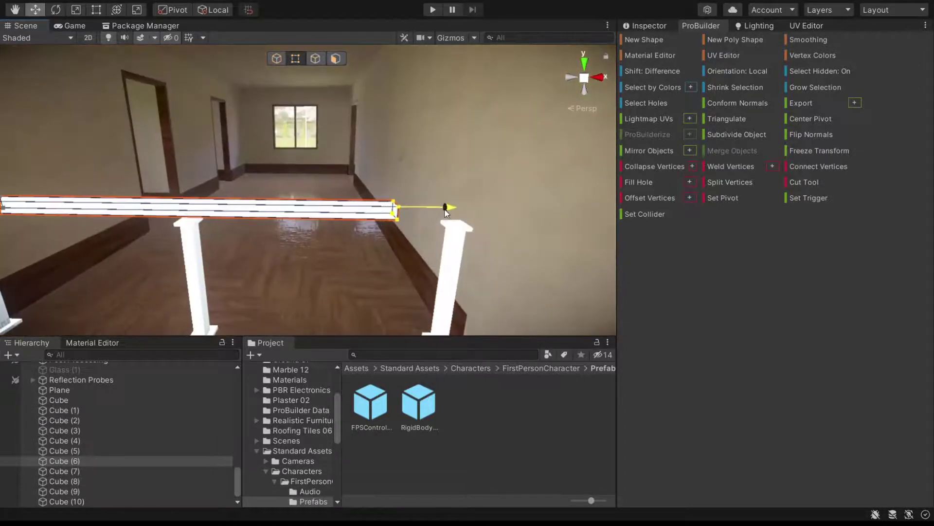
{"action": "scroll", "coordinate": [443, 219], "scroll_direction": "up", "scroll_amount": 2}
{"action": "scroll", "coordinate": [441, 224], "scroll_direction": "down", "scroll_amount": 5}
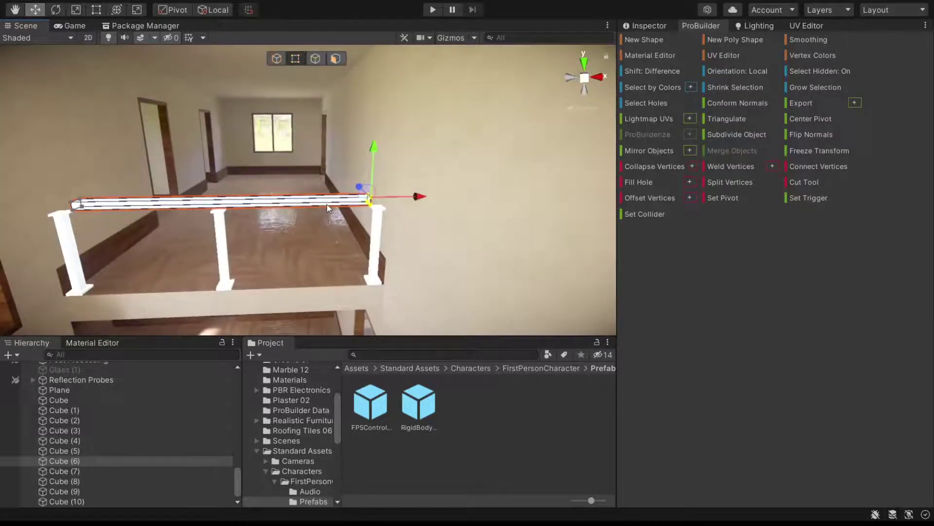
Step: Insert an edge loop across the beam's lengthwise edges, then return to Object mode
{"action": "left_click", "coordinate": [317, 57]}
{"action": "left_click", "coordinate": [229, 202]}
{"action": "left_click_drag", "start_coordinate": [282, 229], "coordinate": [325, 250], "text": "alt"}
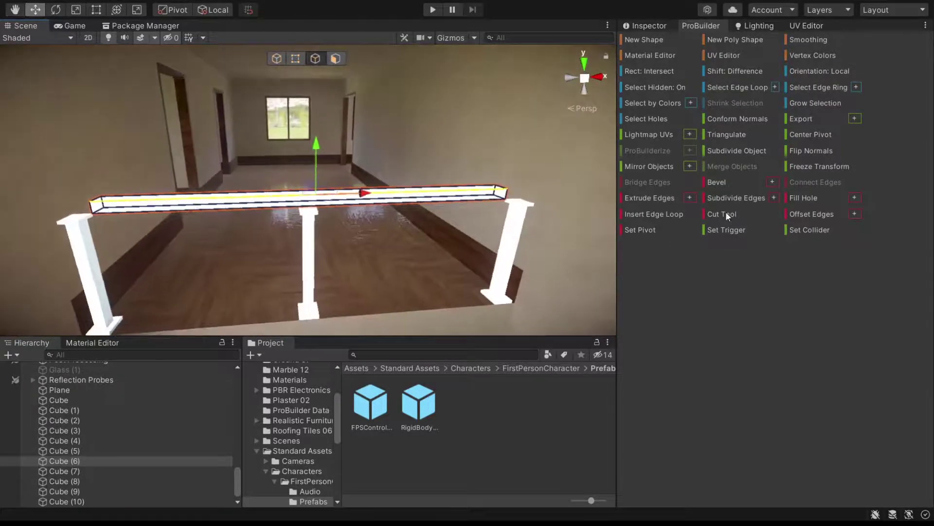
{"action": "left_click", "coordinate": [668, 212]}
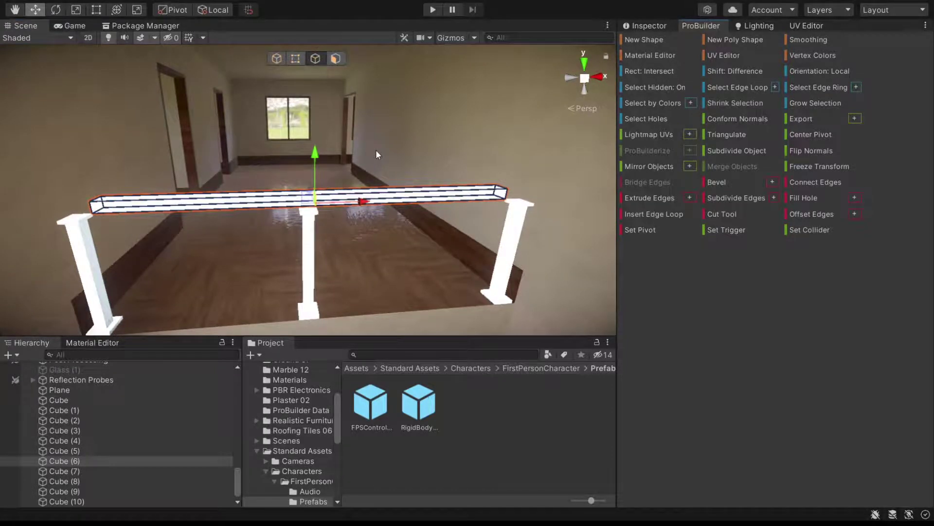
{"action": "left_click", "coordinate": [276, 59]}
{"action": "scroll", "coordinate": [335, 180], "scroll_direction": "up", "scroll_amount": 5}
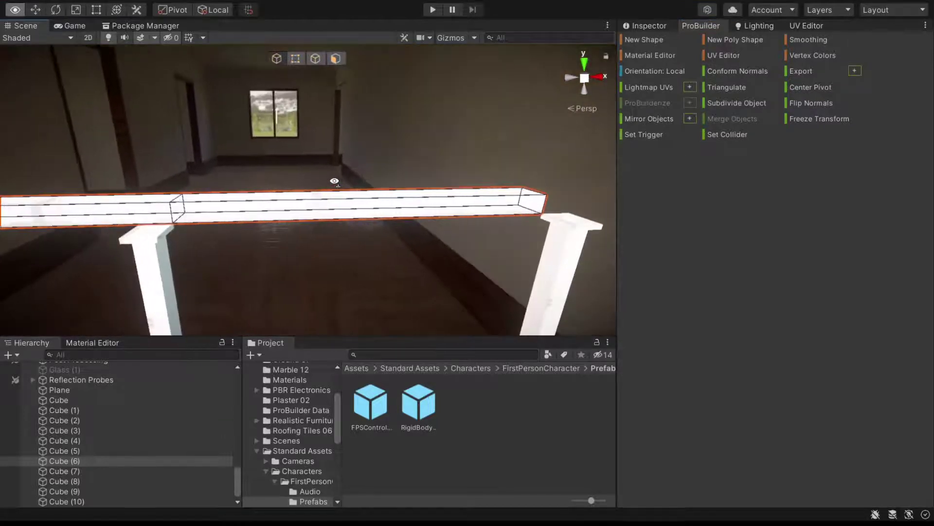
Step: Discard the empty new shape and add a new cube to the scene
{"action": "left_click_drag", "start_coordinate": [335, 179], "coordinate": [554, 92], "text": "alt"}
{"action": "left_click", "coordinate": [647, 40]}
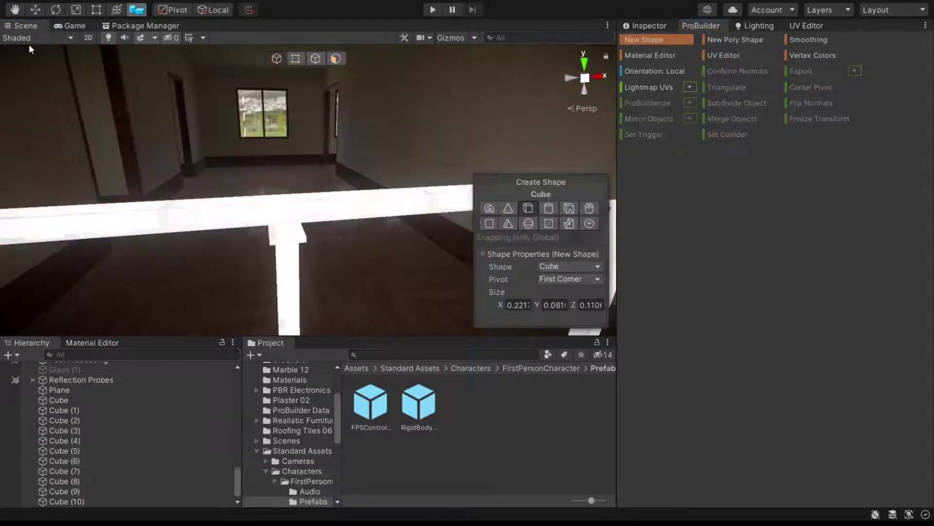
{"action": "key", "text": "Escape"}
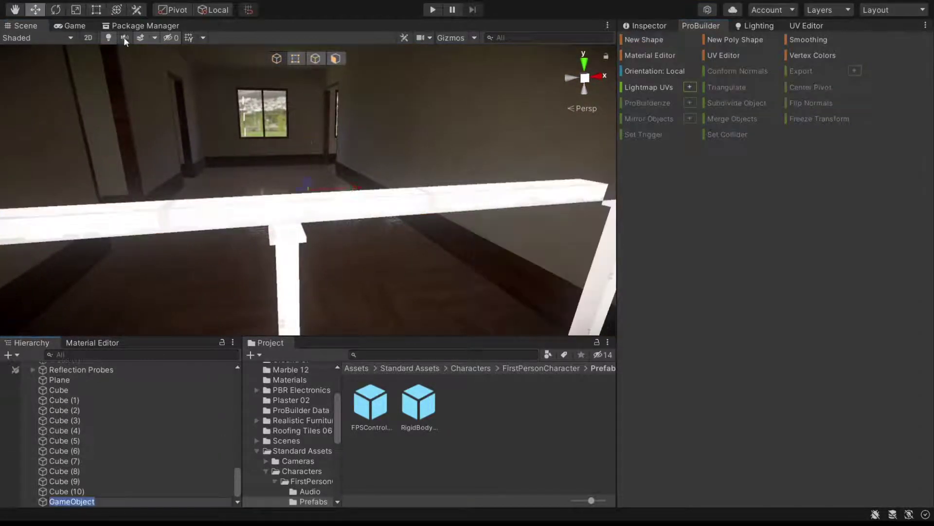
{"action": "key", "text": "Delete"}
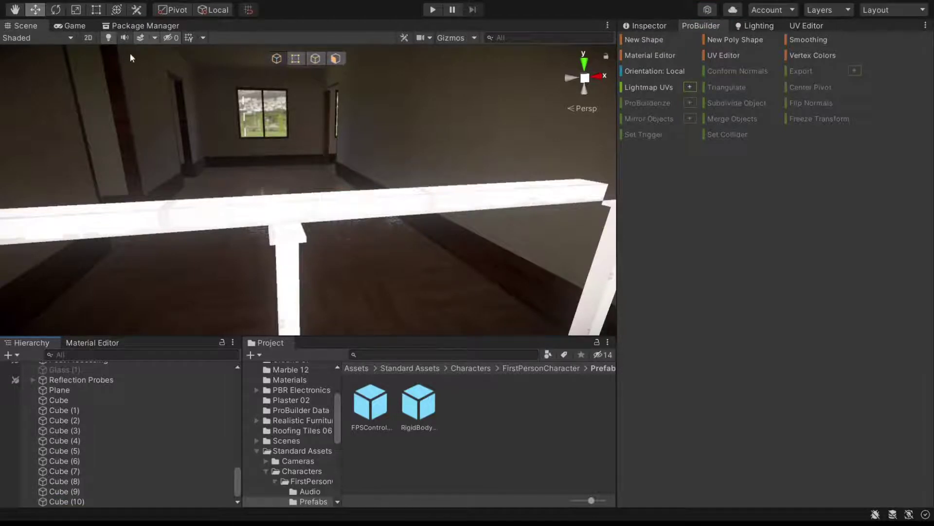
{"action": "key", "text": "ctrl+v"}
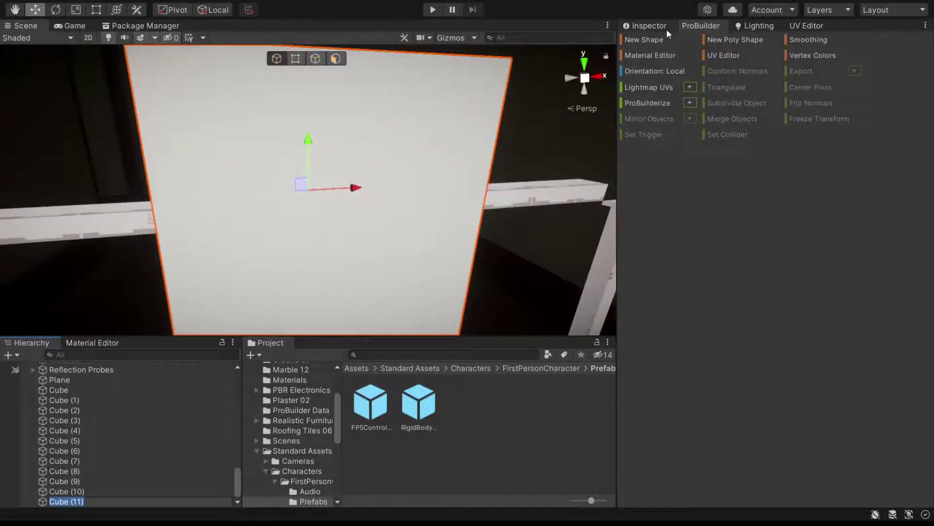
Step: Set the cube's Scale X to 0.075 and place the thin panel beside the railing
{"action": "left_click", "coordinate": [650, 24]}
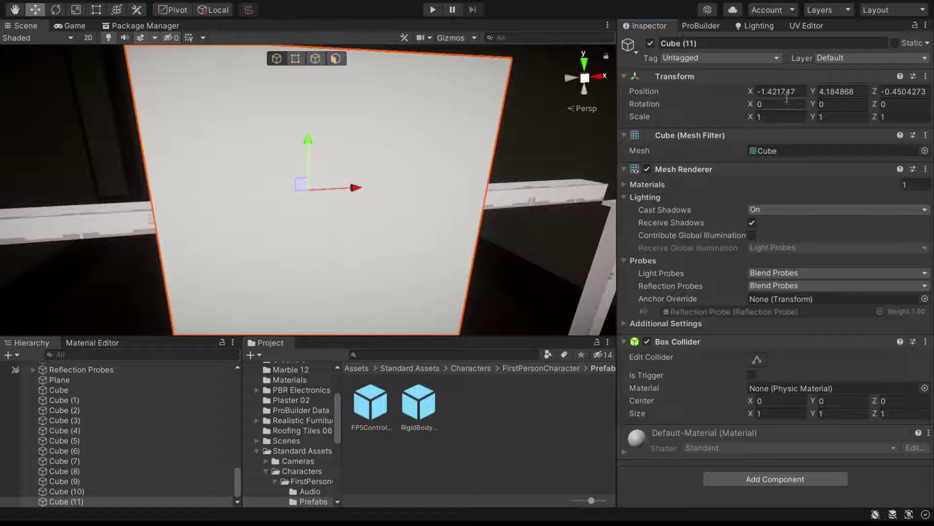
{"action": "left_click", "coordinate": [780, 117]}
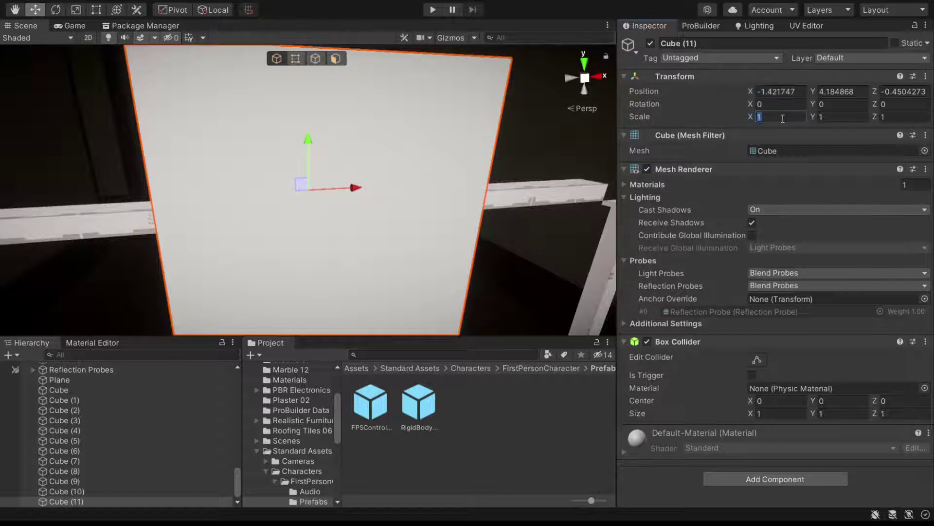
{"action": "type", "text": "0.075"}
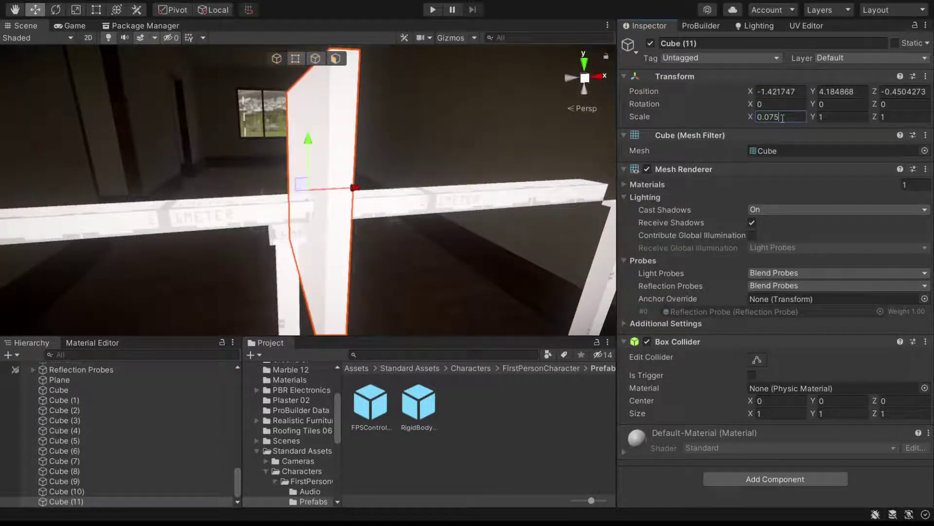
{"action": "right_click_drag", "start_coordinate": [292, 219], "coordinate": [290, 233]}
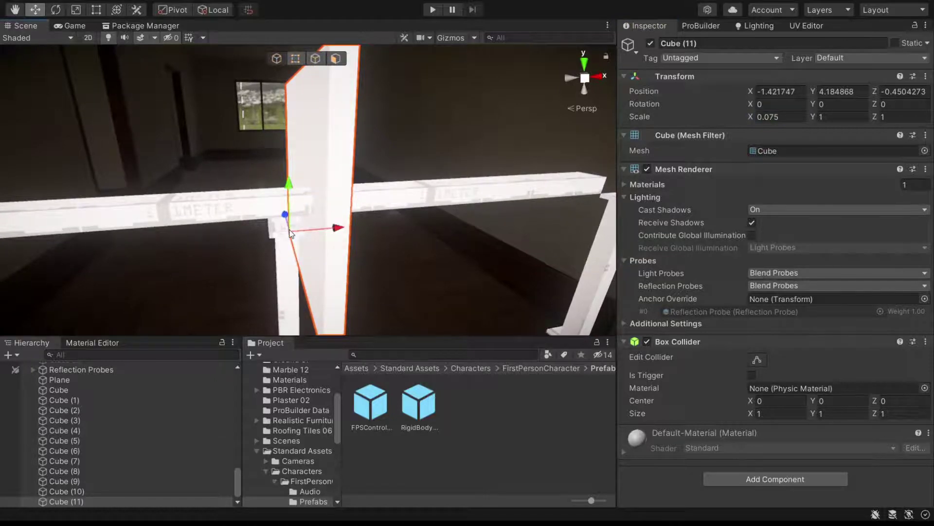
{"action": "left_click_drag", "start_coordinate": [290, 233], "coordinate": [292, 200]}
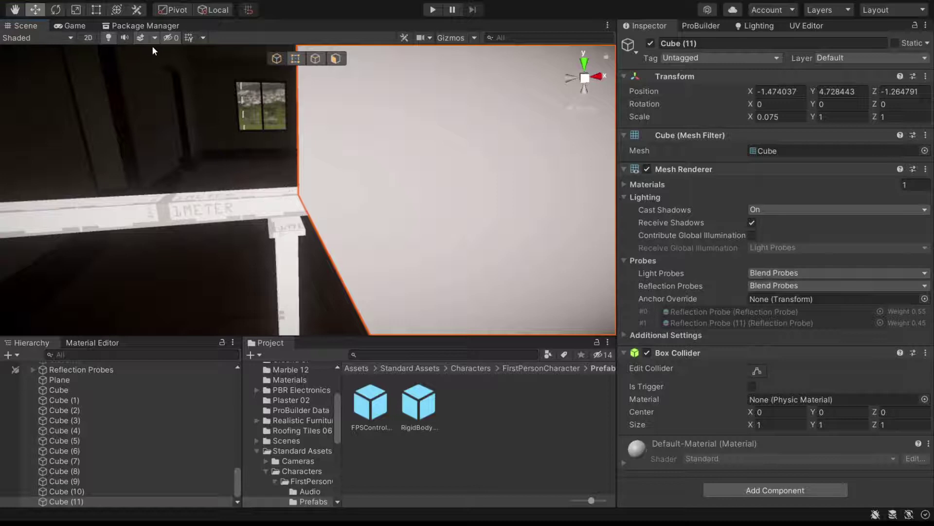
{"action": "left_click", "coordinate": [299, 237]}
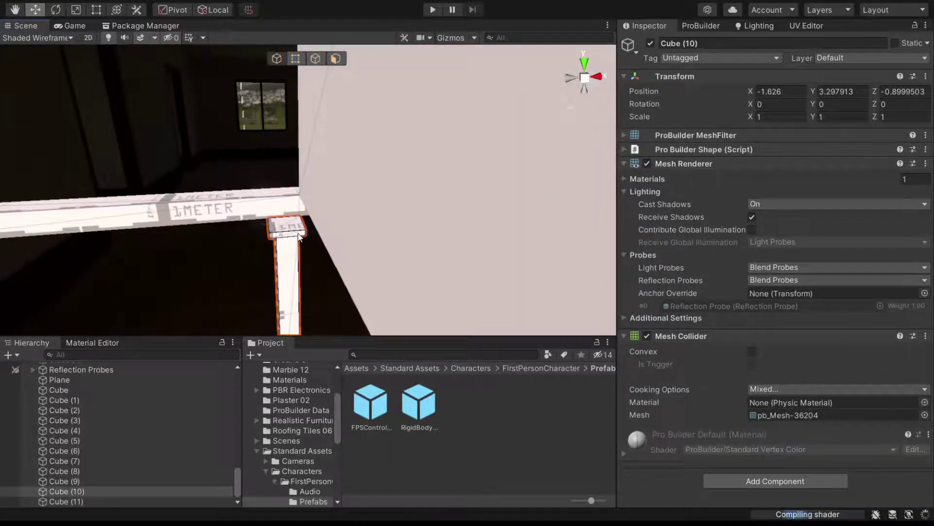
Step: Return the view to plain shaded display and select the post under the gallery rail
{"action": "mouse_move", "coordinate": [298, 237]}
{"action": "right_mouse_down"}
{"action": "mouse_move", "coordinate": [263, 284]}
{"action": "mouse_move", "coordinate": [254, 263]}
{"action": "mouse_move", "coordinate": [217, 331]}
{"action": "mouse_move", "coordinate": [146, 65]}
{"action": "right_mouse_up"}
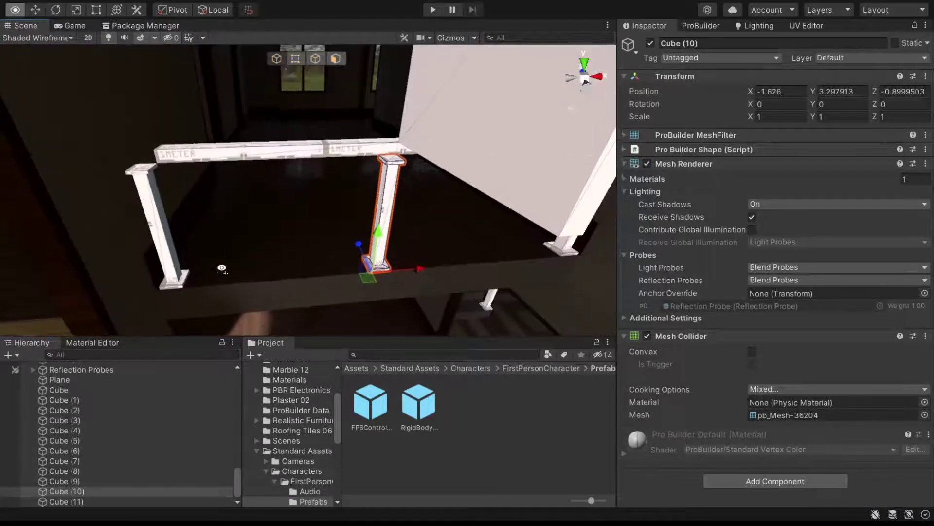
{"action": "left_click", "coordinate": [71, 39]}
{"action": "left_click", "coordinate": [29, 54]}
{"action": "mouse_move", "coordinate": [341, 195]}
{"action": "right_mouse_down"}
{"action": "mouse_move", "coordinate": [453, 198]}
{"action": "mouse_move", "coordinate": [344, 229]}
{"action": "mouse_move", "coordinate": [270, 194]}
{"action": "mouse_move", "coordinate": [394, 240]}
{"action": "right_mouse_up"}
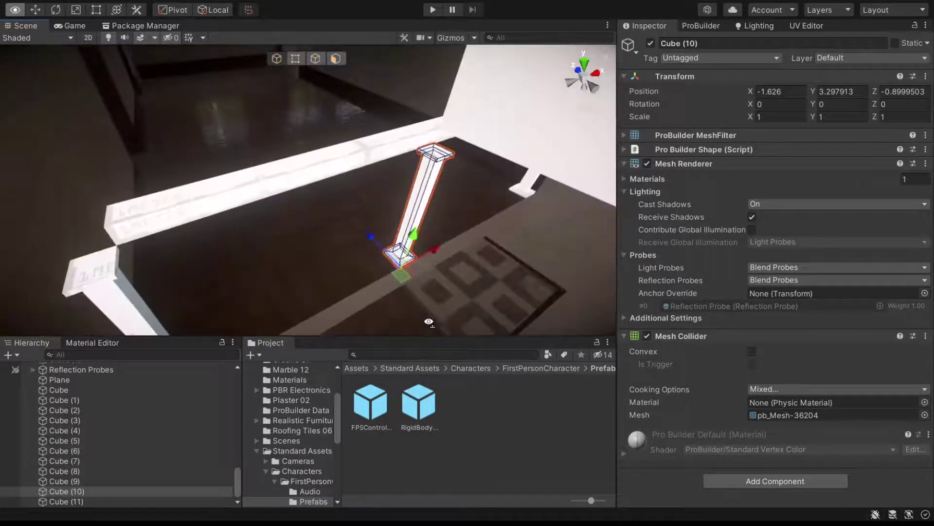
{"action": "mouse_move", "coordinate": [394, 239]}
{"action": "right_mouse_down"}
{"action": "mouse_move", "coordinate": [308, 269]}
{"action": "mouse_move", "coordinate": [292, 253]}
{"action": "right_mouse_up"}
{"action": "left_click", "coordinate": [276, 237]}
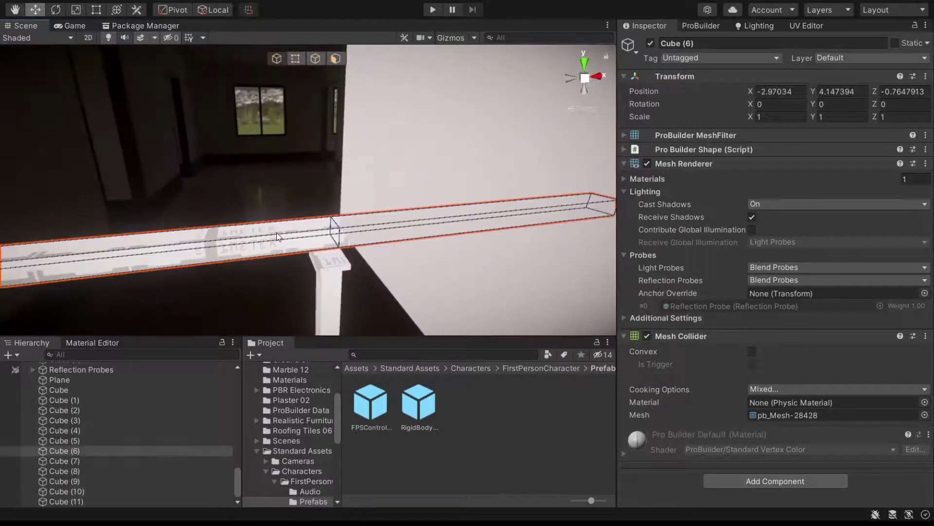
{"action": "left_click", "coordinate": [337, 272]}
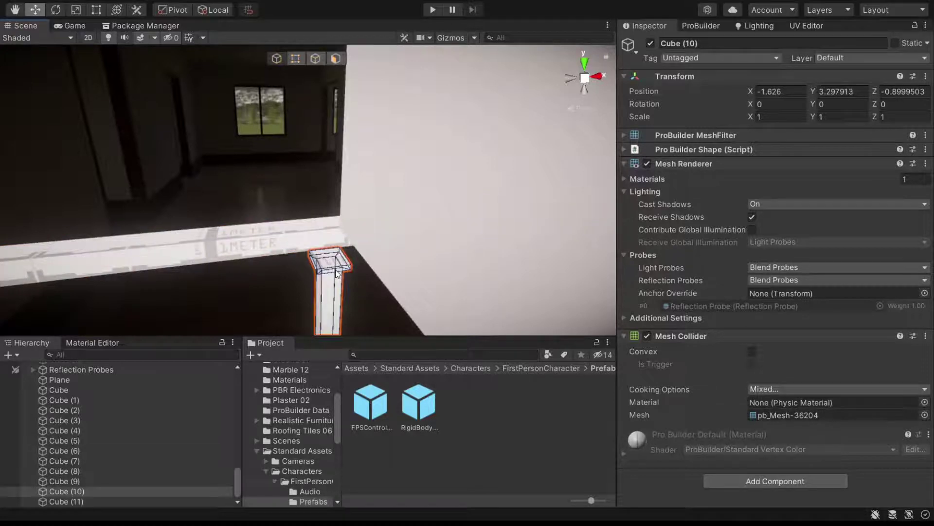
{"action": "left_click", "coordinate": [329, 263]}
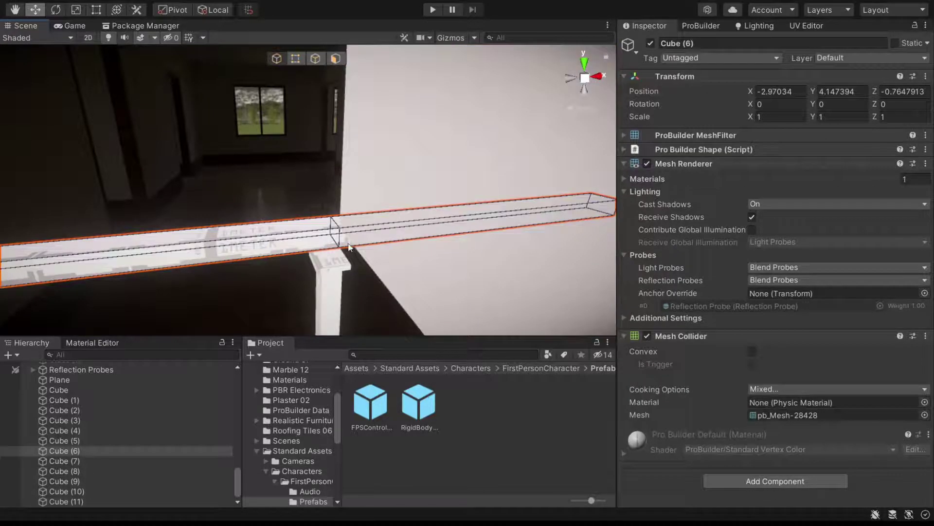
{"action": "left_click", "coordinate": [396, 267]}
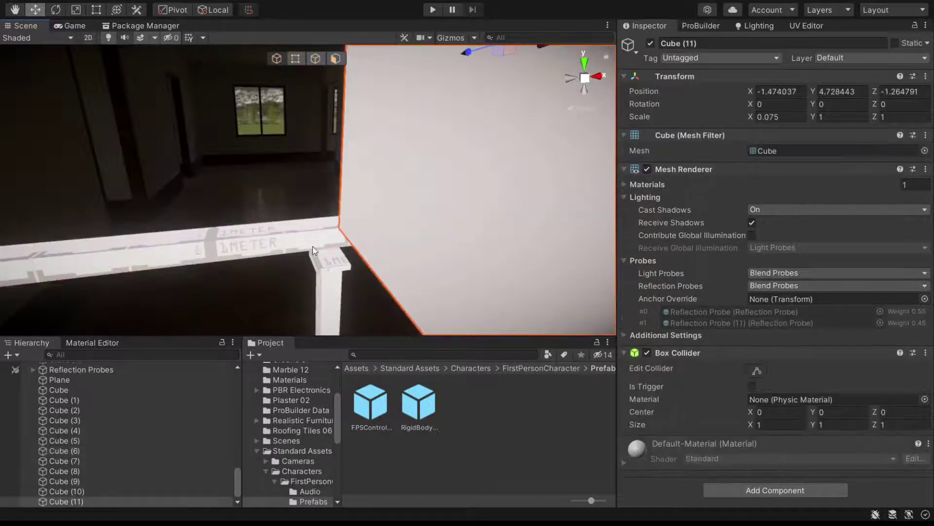
{"action": "key", "text": "ctrl+z"}
{"action": "key", "text": "ctrl+z"}
Step: Shift the post's vertices along X in ProBuilder vertex mode, then select the horizontal top rail
{"action": "mouse_move", "coordinate": [331, 269]}
{"action": "left_mouse_down", "text": "alt"}
{"action": "mouse_move", "coordinate": [230, 273]}
{"action": "mouse_move", "coordinate": [292, 195]}
{"action": "left_mouse_up", "text": "alt"}
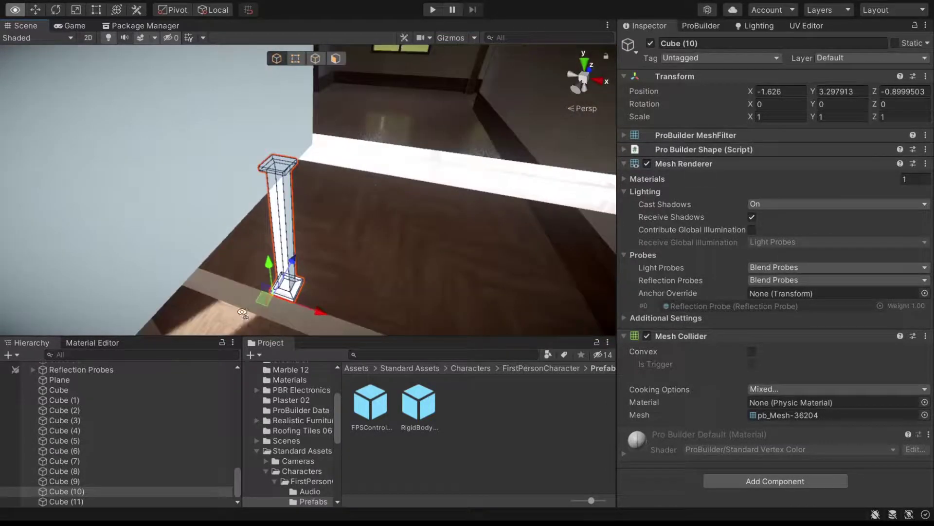
{"action": "left_click", "coordinate": [298, 62]}
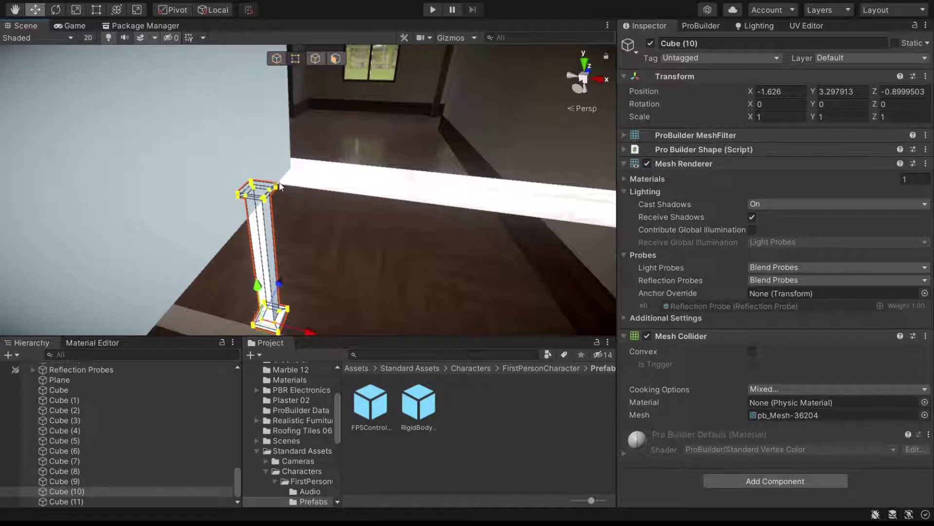
{"action": "mouse_move", "coordinate": [313, 190]}
{"action": "left_mouse_down"}
{"action": "mouse_move", "coordinate": [294, 172]}
{"action": "mouse_move", "coordinate": [357, 201]}
{"action": "left_mouse_up"}
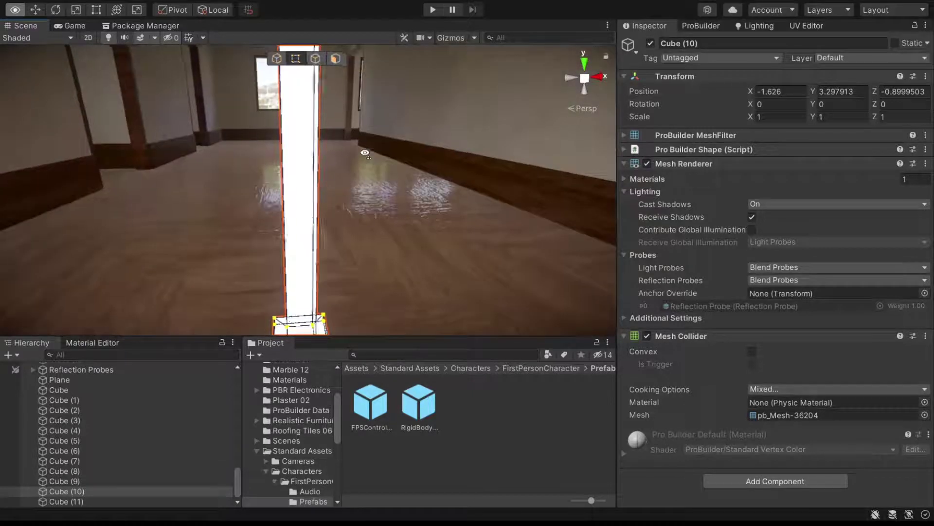
{"action": "mouse_move", "coordinate": [356, 201]}
{"action": "left_mouse_down", "text": "alt"}
{"action": "mouse_move", "coordinate": [355, 77]}
{"action": "mouse_move", "coordinate": [355, 89]}
{"action": "mouse_move", "coordinate": [330, 97]}
{"action": "mouse_move", "coordinate": [312, 154]}
{"action": "left_mouse_up", "text": "alt"}
{"action": "left_click", "coordinate": [309, 92]}
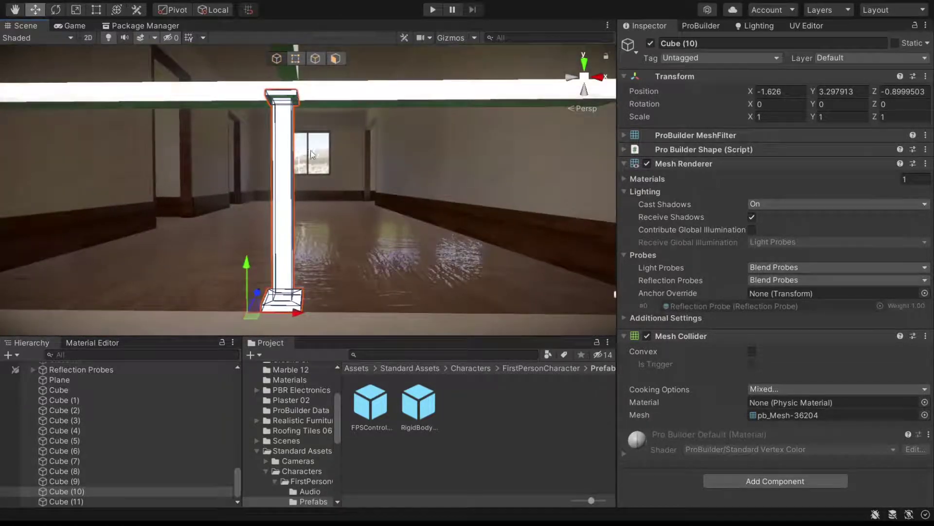
{"action": "left_click", "coordinate": [300, 59]}
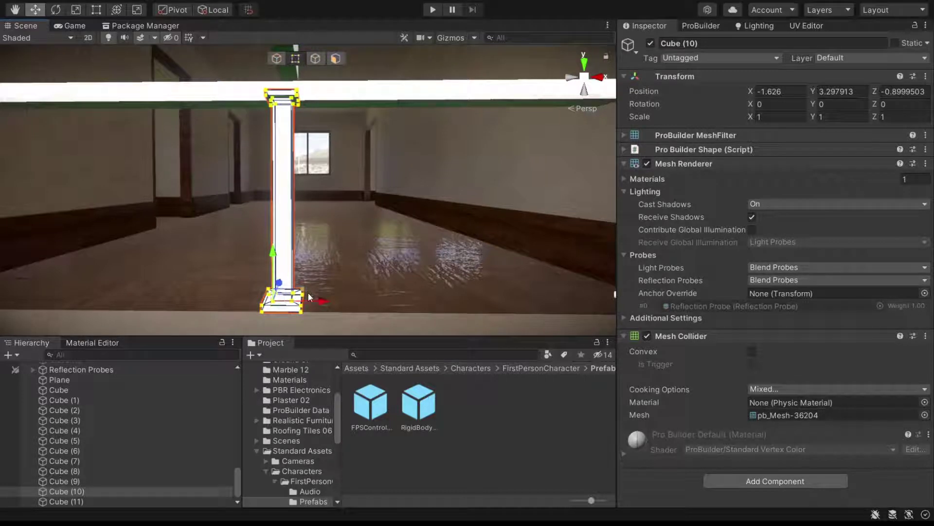
{"action": "mouse_move", "coordinate": [337, 290]}
{"action": "left_mouse_down"}
{"action": "mouse_move", "coordinate": [310, 79]}
{"action": "mouse_move", "coordinate": [300, 80]}
{"action": "left_mouse_up"}
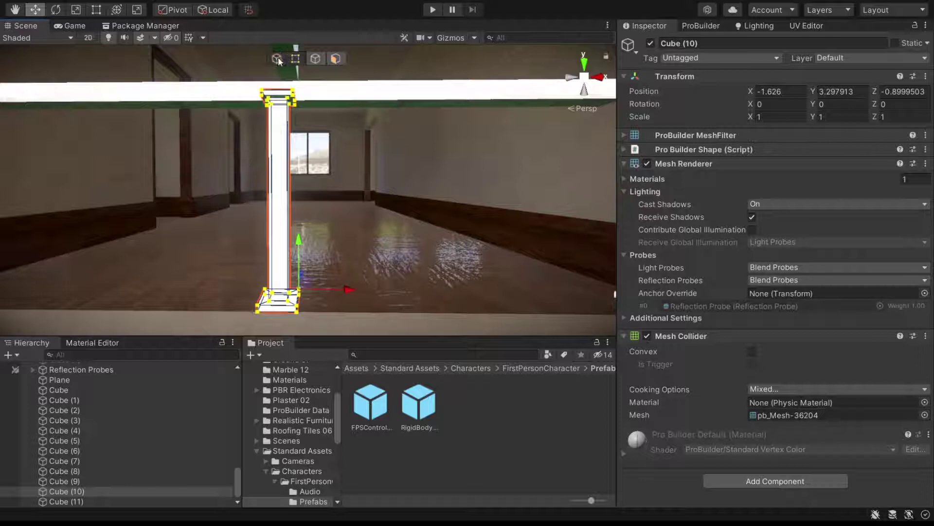
{"action": "left_click", "coordinate": [278, 59]}
{"action": "left_click", "coordinate": [326, 97]}
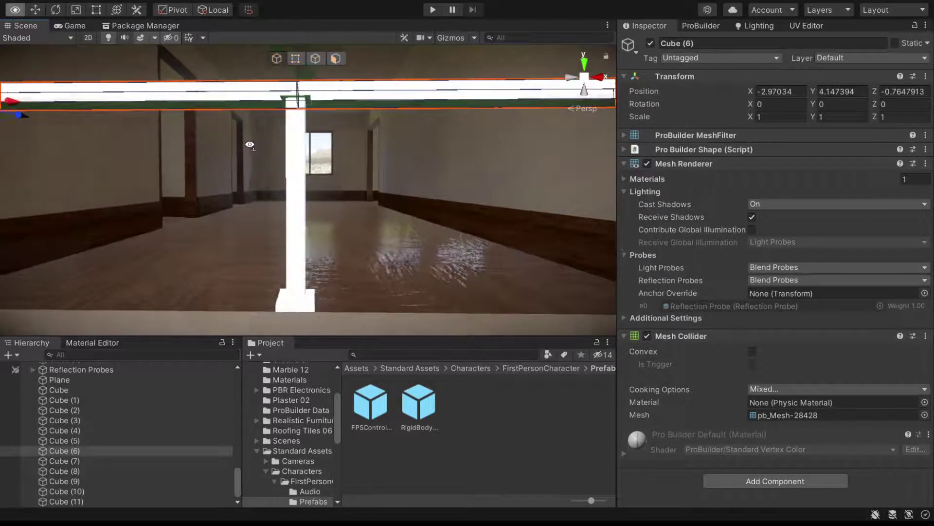
{"action": "left_click_drag", "start_coordinate": [251, 146], "coordinate": [252, 141], "text": "alt"}
{"action": "key", "text": "Delete"}
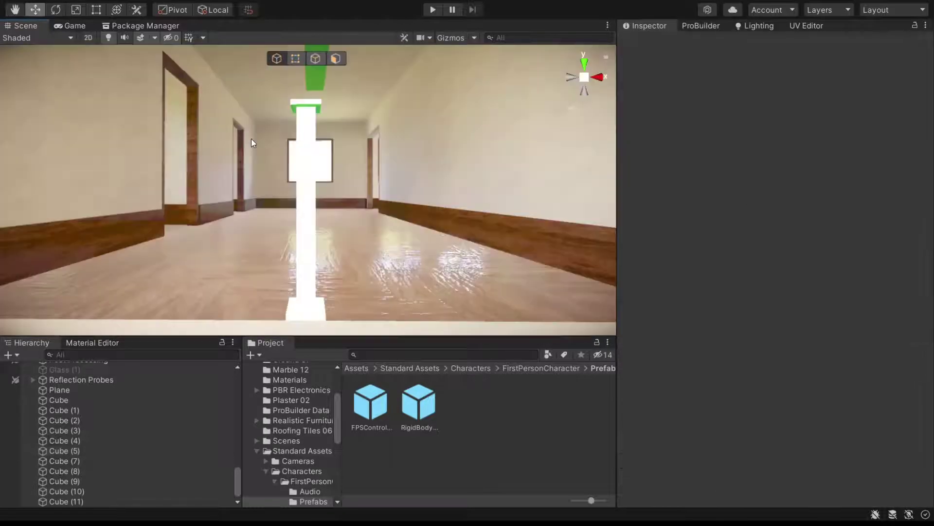
{"action": "left_click", "coordinate": [319, 99]}
{"action": "key", "text": "Delete"}
{"action": "mouse_move", "coordinate": [322, 77]}
{"action": "left_mouse_down", "text": "alt"}
{"action": "mouse_move", "coordinate": [266, 250]}
{"action": "mouse_move", "coordinate": [104, 200]}
{"action": "mouse_move", "coordinate": [320, 248]}
{"action": "left_mouse_up", "text": "alt"}
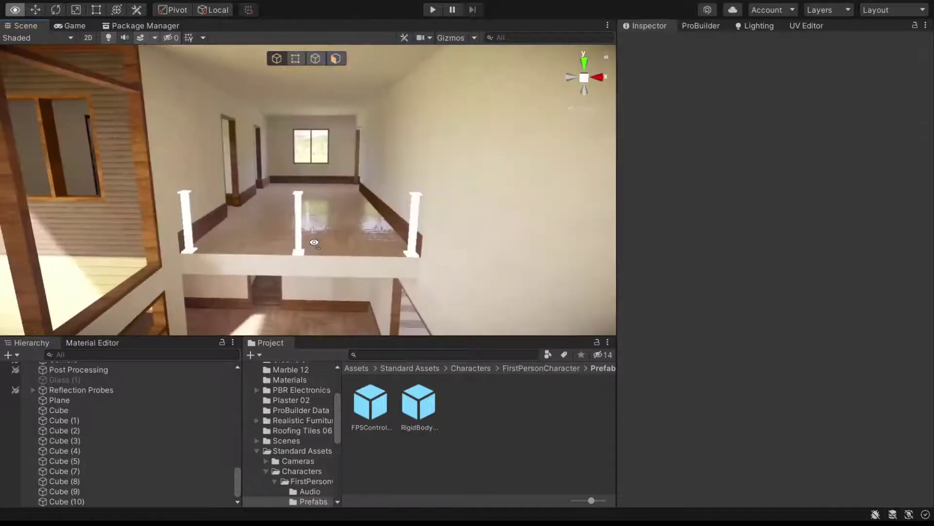
{"action": "left_click_drag", "start_coordinate": [320, 248], "coordinate": [310, 239], "text": "alt"}
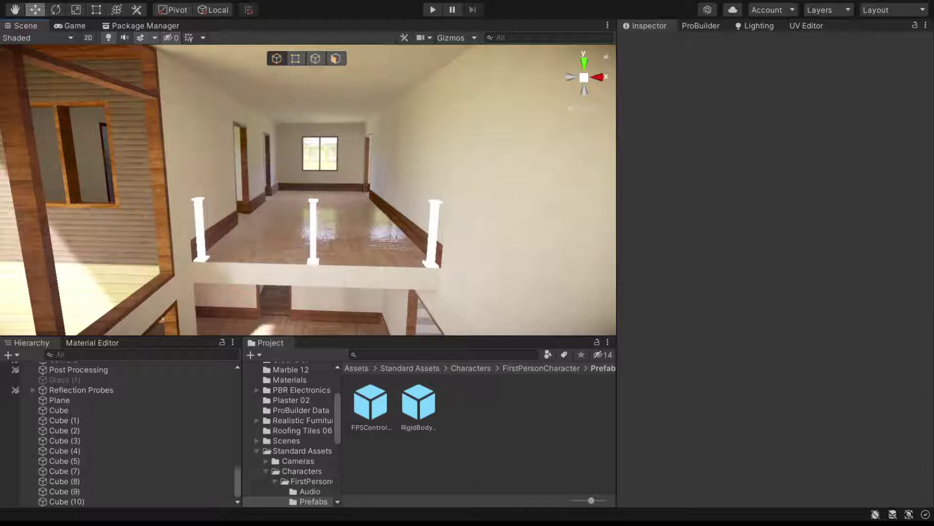
{"action": "right_click_drag", "start_coordinate": [398, 203], "coordinate": [380, 267]}
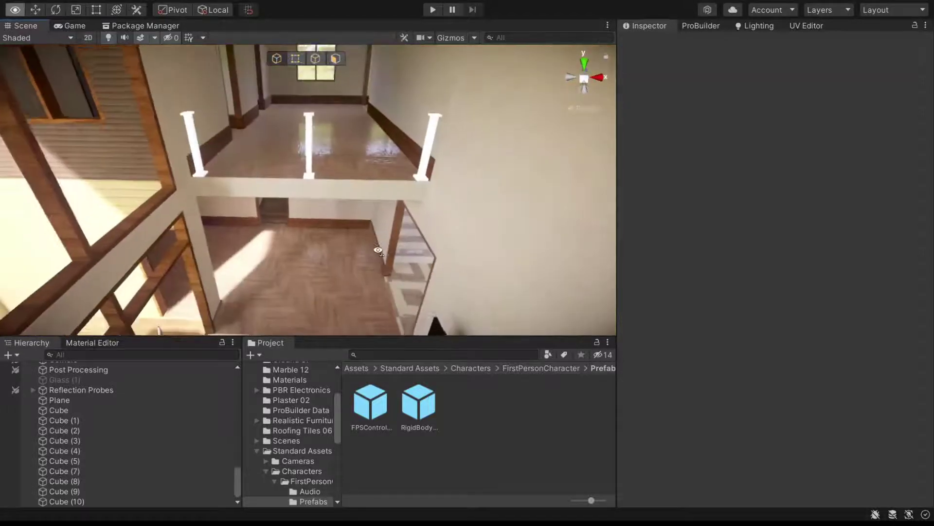
{"action": "scroll", "coordinate": [293, 460], "scroll_direction": "up", "scroll_amount": 3}
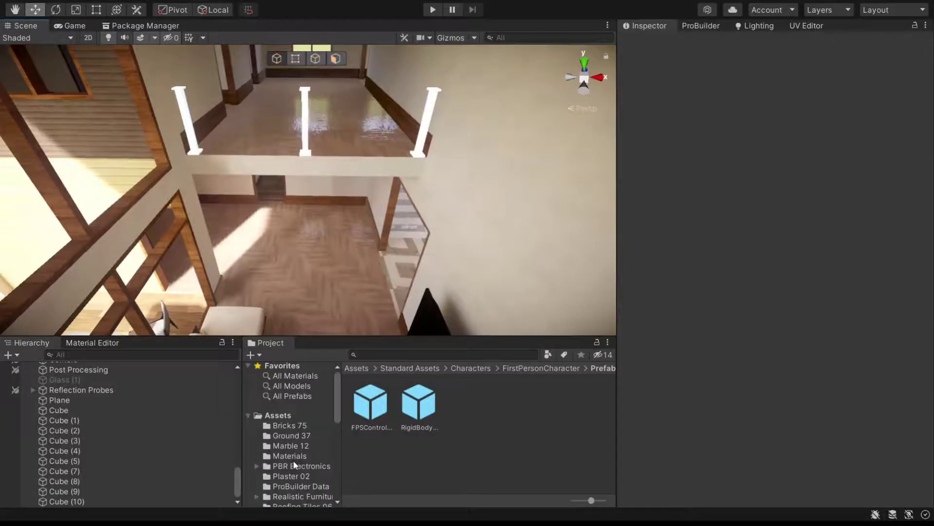
Step: Apply the Wood 66 material from Assets > Materials to the middle, left and right gallery posts
{"action": "left_click", "coordinate": [291, 455]}
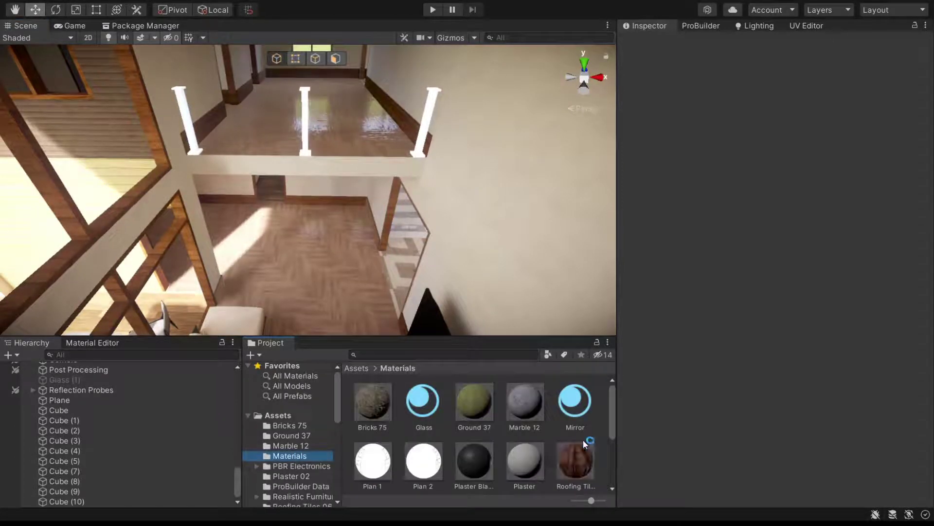
{"action": "scroll", "coordinate": [498, 458], "scroll_direction": "down", "scroll_amount": 3}
{"action": "mouse_move", "coordinate": [518, 408]}
{"action": "left_mouse_down"}
{"action": "mouse_move", "coordinate": [427, 130]}
{"action": "mouse_move", "coordinate": [307, 138]}
{"action": "left_mouse_up"}
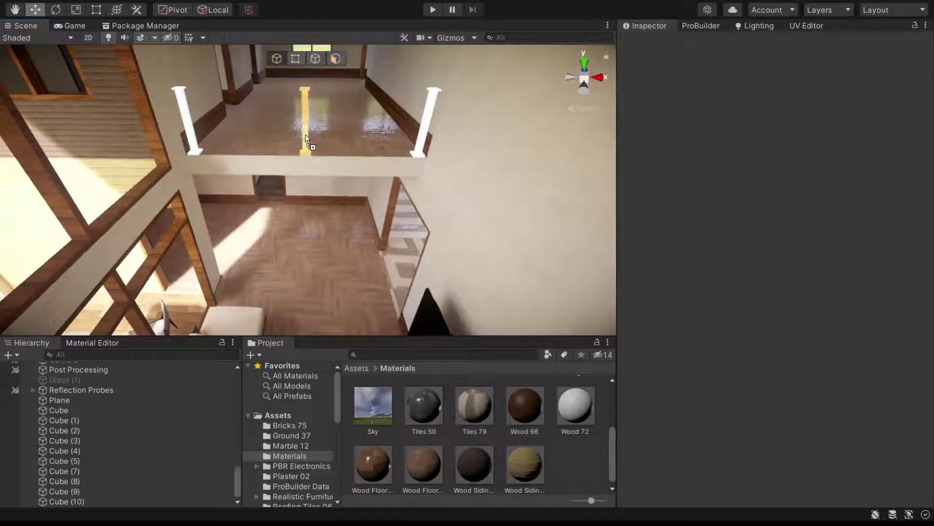
{"action": "left_click_drag", "start_coordinate": [309, 150], "coordinate": [307, 145]}
{"action": "mouse_move", "coordinate": [331, 197]}
{"action": "left_mouse_down", "text": "alt"}
{"action": "mouse_move", "coordinate": [363, 179]}
{"action": "mouse_move", "coordinate": [357, 156]}
{"action": "left_mouse_up", "text": "alt"}
{"action": "scroll", "coordinate": [358, 156], "scroll_direction": "up", "scroll_amount": 3}
{"action": "scroll", "coordinate": [346, 162], "scroll_direction": "up", "scroll_amount": 2}
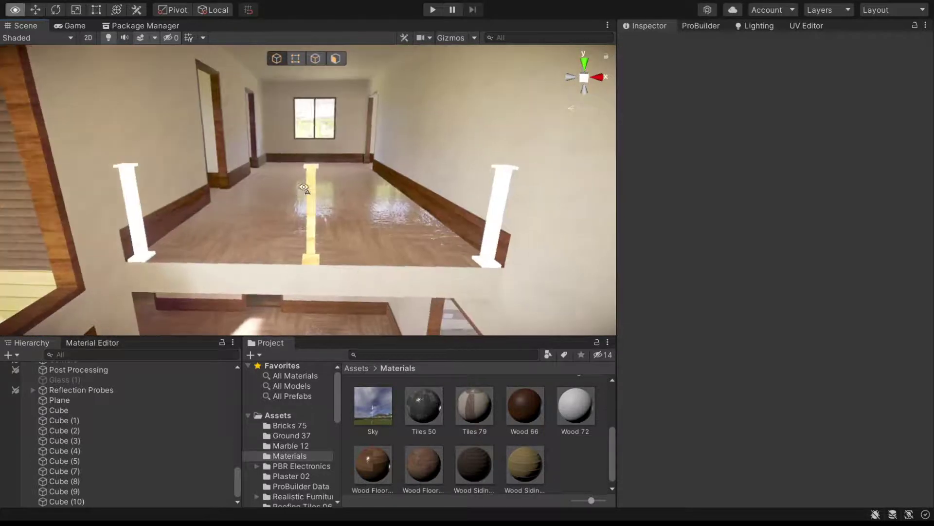
{"action": "left_click_drag", "start_coordinate": [508, 409], "coordinate": [141, 208]}
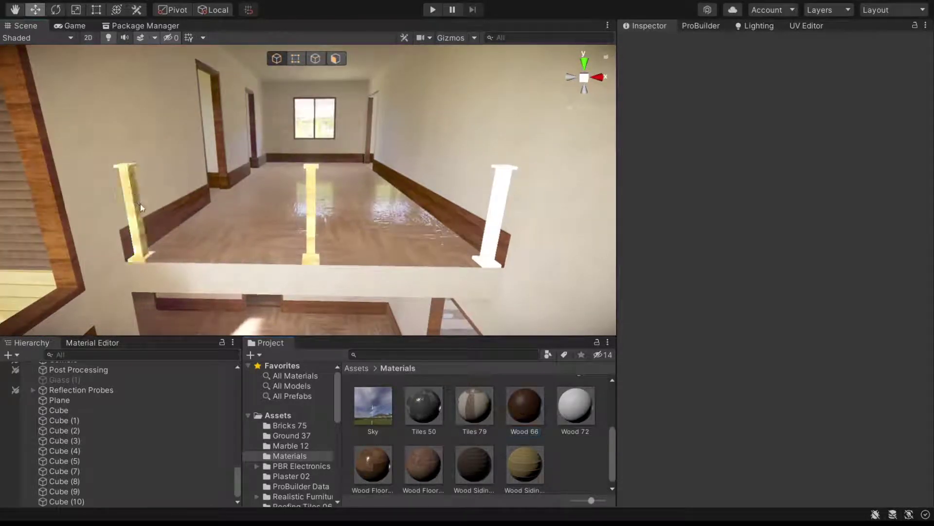
{"action": "left_click_drag", "start_coordinate": [557, 424], "coordinate": [501, 234]}
Step: Apply the wood material to the lower and upper stair balusters
{"action": "key", "text": "q"}
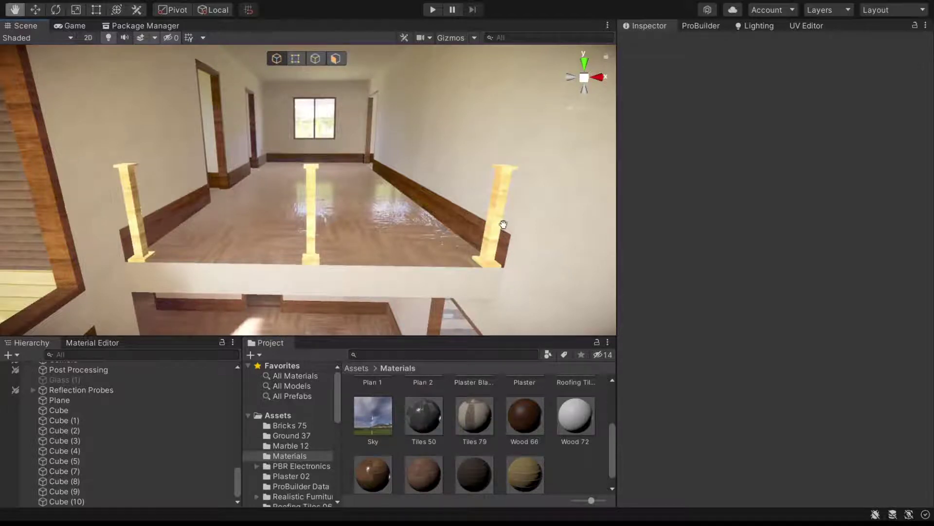
{"action": "left_click_drag", "start_coordinate": [414, 226], "coordinate": [362, 224]}
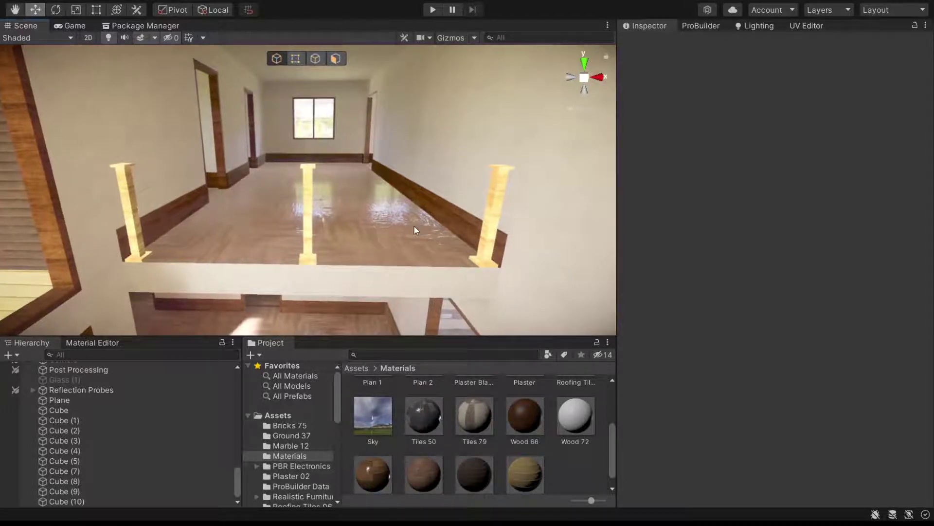
{"action": "mouse_move", "coordinate": [362, 224]}
{"action": "right_mouse_down"}
{"action": "mouse_move", "coordinate": [372, 220]}
{"action": "mouse_move", "coordinate": [307, 235]}
{"action": "right_mouse_up"}
{"action": "key", "text": "w"}
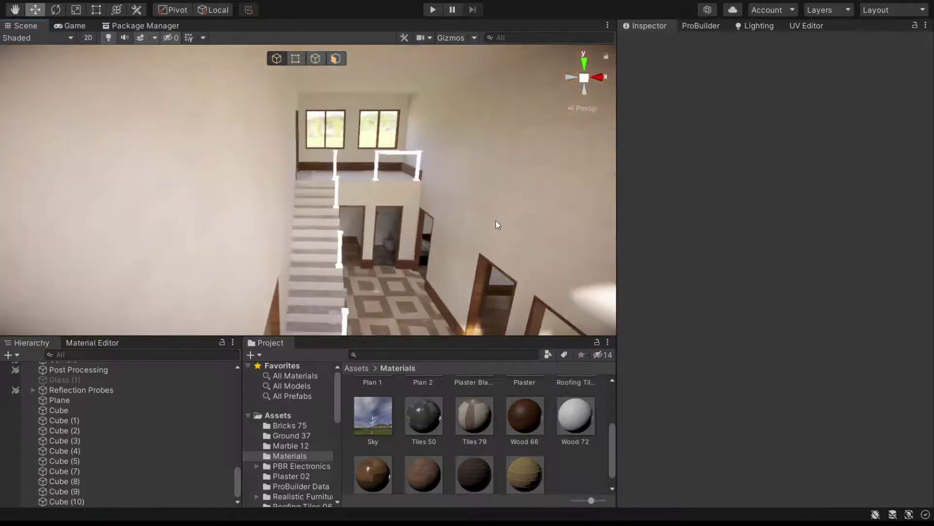
{"action": "mouse_move", "coordinate": [495, 224]}
{"action": "right_mouse_down"}
{"action": "mouse_move", "coordinate": [131, 259]}
{"action": "mouse_move", "coordinate": [437, 208]}
{"action": "mouse_move", "coordinate": [259, 205]}
{"action": "right_mouse_up"}
{"action": "left_click_drag", "start_coordinate": [513, 420], "coordinate": [307, 289]}
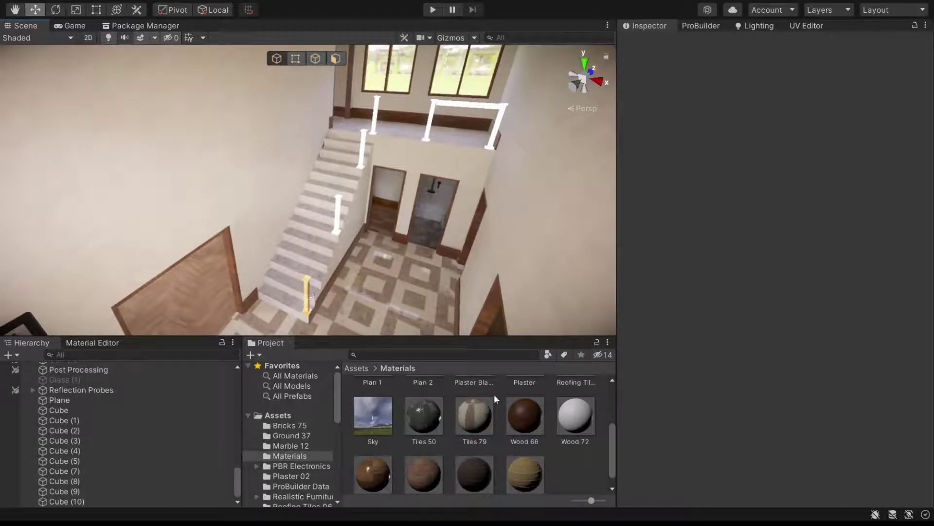
{"action": "left_click_drag", "start_coordinate": [360, 224], "coordinate": [337, 200]}
{"action": "mouse_move", "coordinate": [508, 390]}
{"action": "left_mouse_down"}
{"action": "mouse_move", "coordinate": [414, 178]}
{"action": "mouse_move", "coordinate": [362, 146]}
{"action": "left_mouse_up"}
{"action": "left_click_drag", "start_coordinate": [545, 421], "coordinate": [382, 107]}
Step: Delete the white top rail above the landing and wood-texture the middle and right landing balusters
{"action": "left_click", "coordinate": [483, 108]}
{"action": "key", "text": "Delete"}
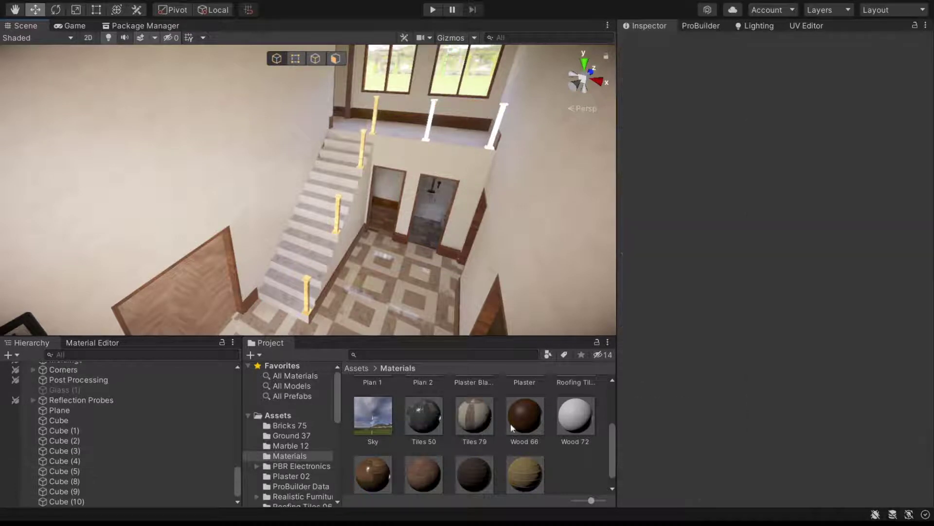
{"action": "left_click_drag", "start_coordinate": [525, 417], "coordinate": [437, 119]}
{"action": "left_click_drag", "start_coordinate": [524, 424], "coordinate": [497, 124]}
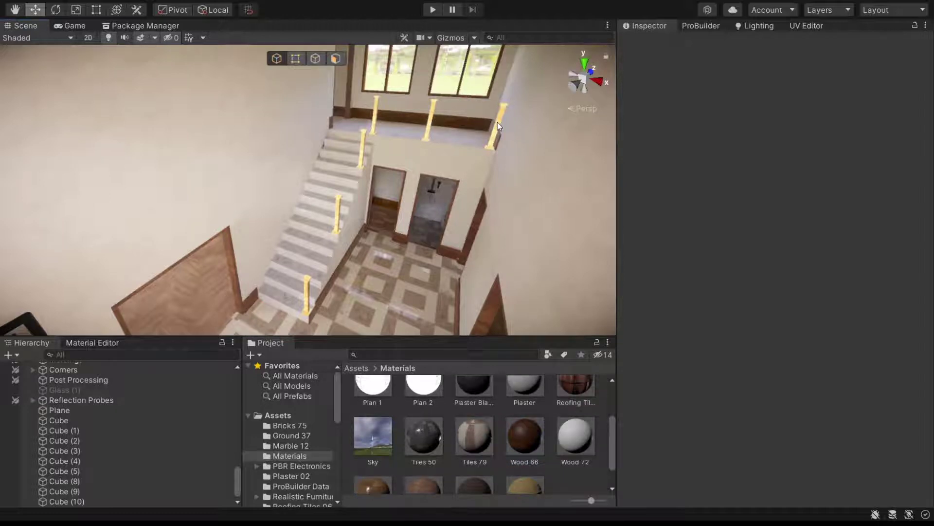
{"action": "mouse_move", "coordinate": [157, 208]}
{"action": "right_mouse_down"}
{"action": "mouse_move", "coordinate": [278, 161]}
{"action": "mouse_move", "coordinate": [721, 52]}
{"action": "right_mouse_up"}
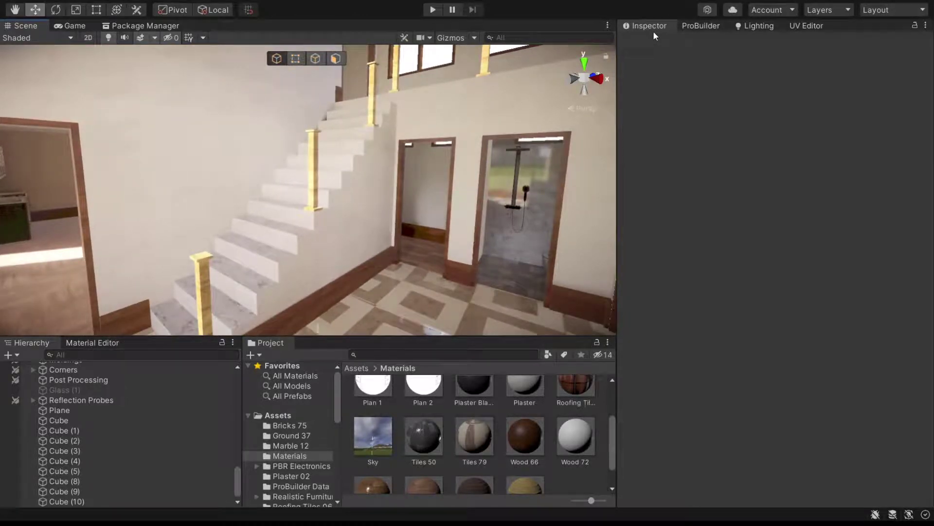
Step: Draw a new ProBuilder cube on the floor beside the staircase
{"action": "left_click", "coordinate": [723, 27]}
{"action": "left_click", "coordinate": [675, 38]}
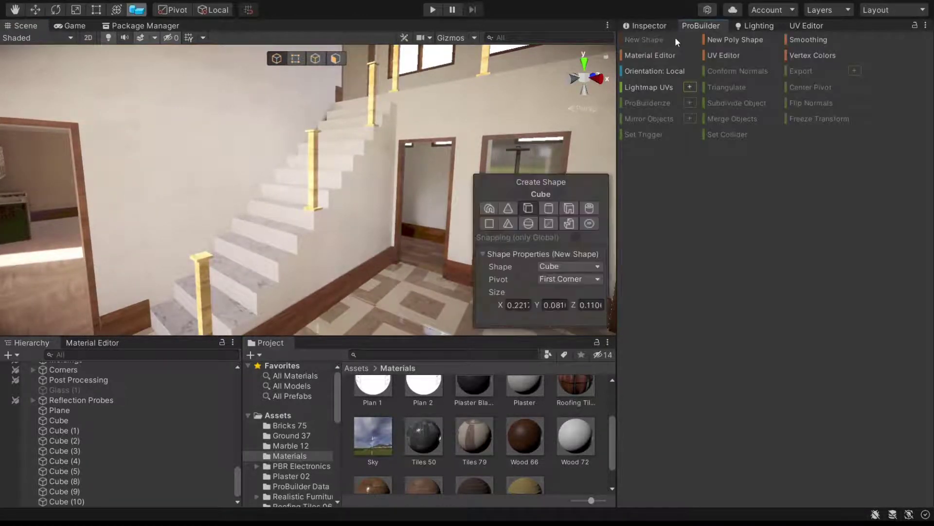
{"action": "mouse_move", "coordinate": [339, 152]}
{"action": "right_mouse_down"}
{"action": "mouse_move", "coordinate": [346, 198]}
{"action": "mouse_move", "coordinate": [336, 200]}
{"action": "right_mouse_up"}
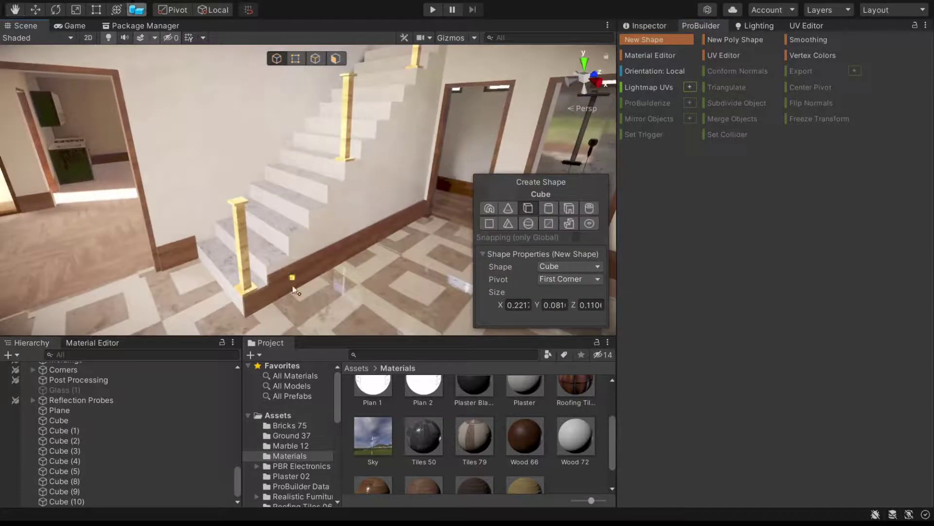
{"action": "left_click_drag", "start_coordinate": [297, 323], "coordinate": [450, 228]}
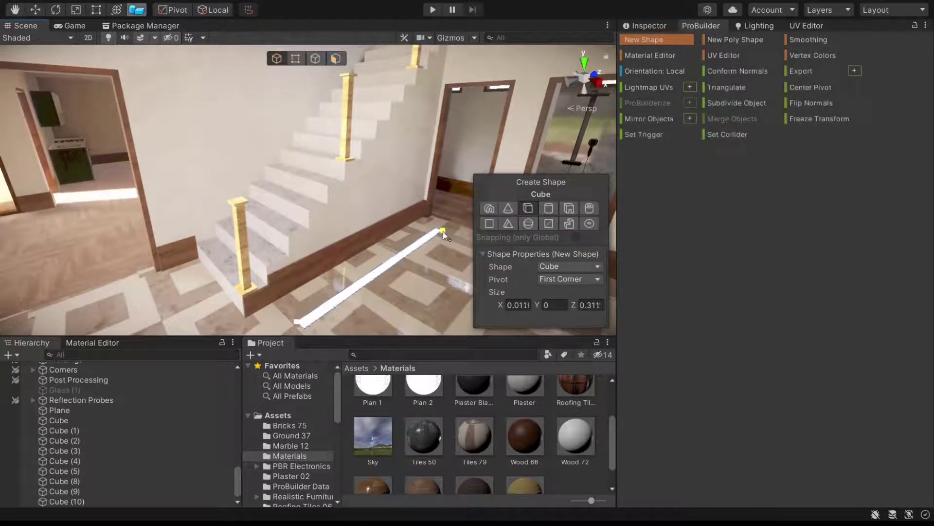
{"action": "left_click", "coordinate": [467, 223]}
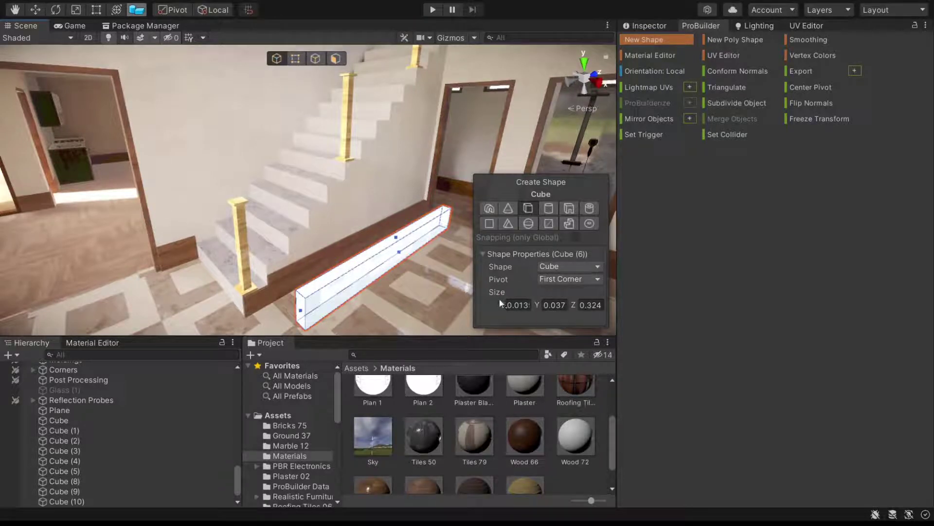
Step: Set the cube's size to X 0.025, Y 0.05 and Z 1, then close the shape panel
{"action": "left_click", "coordinate": [527, 302]}
{"action": "type", "text": "0.025"}
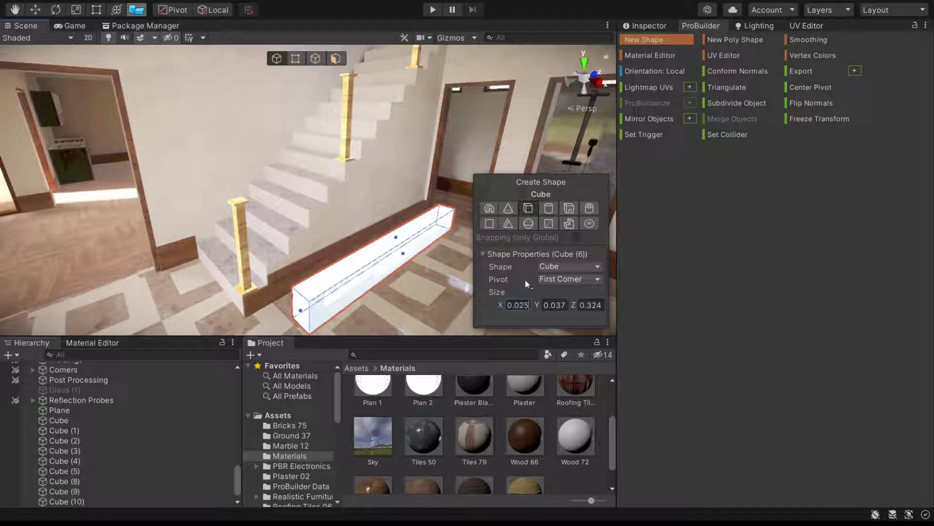
{"action": "key", "text": "BackSpace"}
{"action": "key", "text": "BackSpace"}
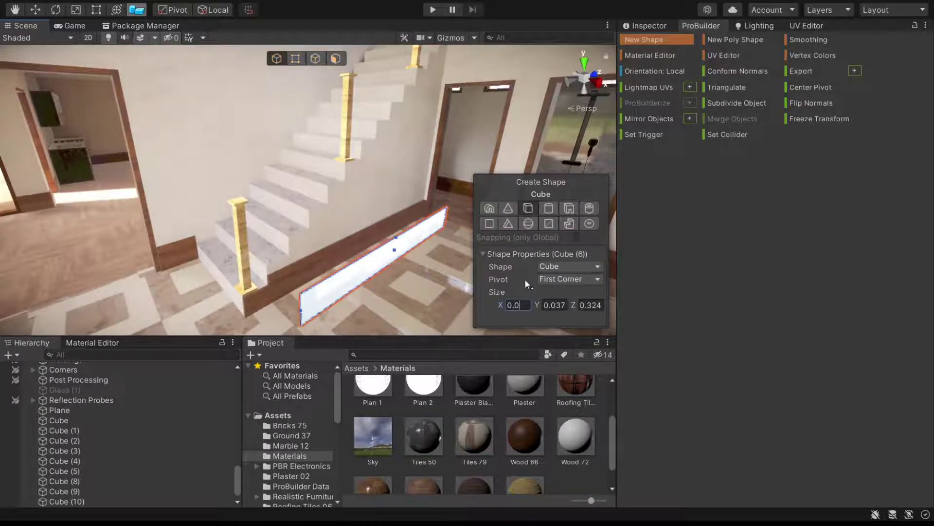
{"action": "type", "text": "25"}
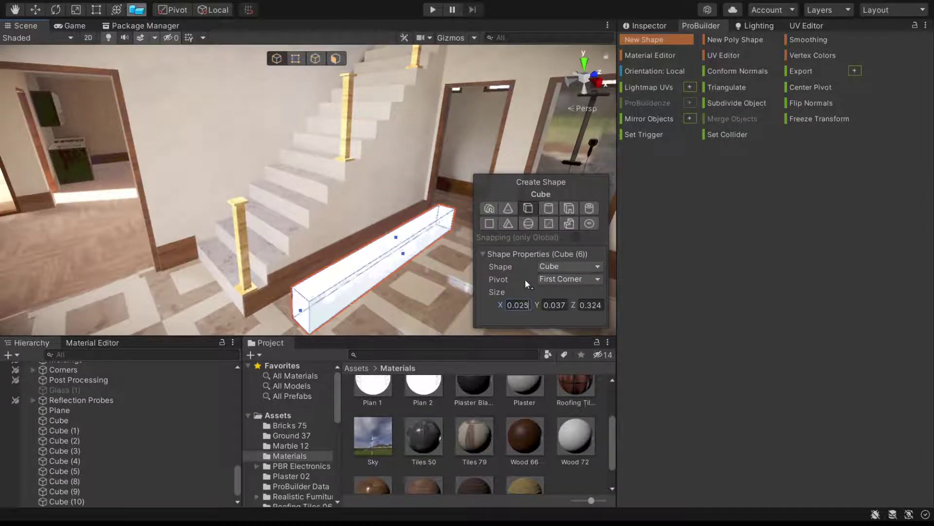
{"action": "mouse_move", "coordinate": [365, 232]}
{"action": "right_mouse_down"}
{"action": "mouse_move", "coordinate": [425, 166]}
{"action": "mouse_move", "coordinate": [282, 174]}
{"action": "right_mouse_up"}
{"action": "key", "text": "s"}
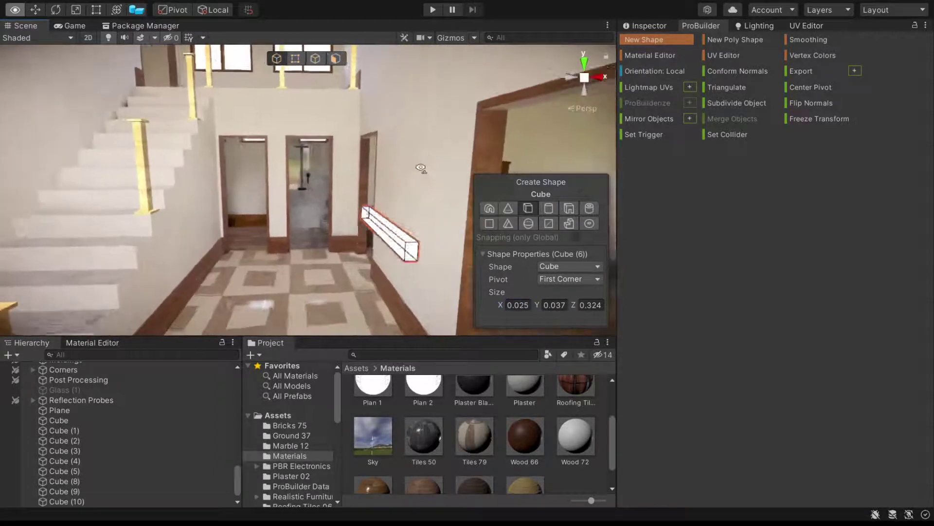
{"action": "key", "text": "w"}
{"action": "right_click_drag", "start_coordinate": [282, 174], "coordinate": [287, 176]}
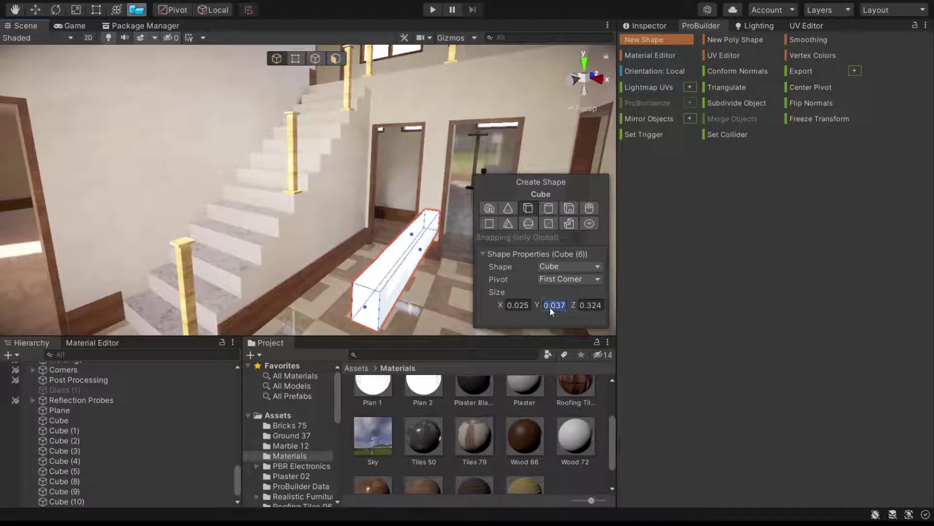
{"action": "type", "text": "0.05"}
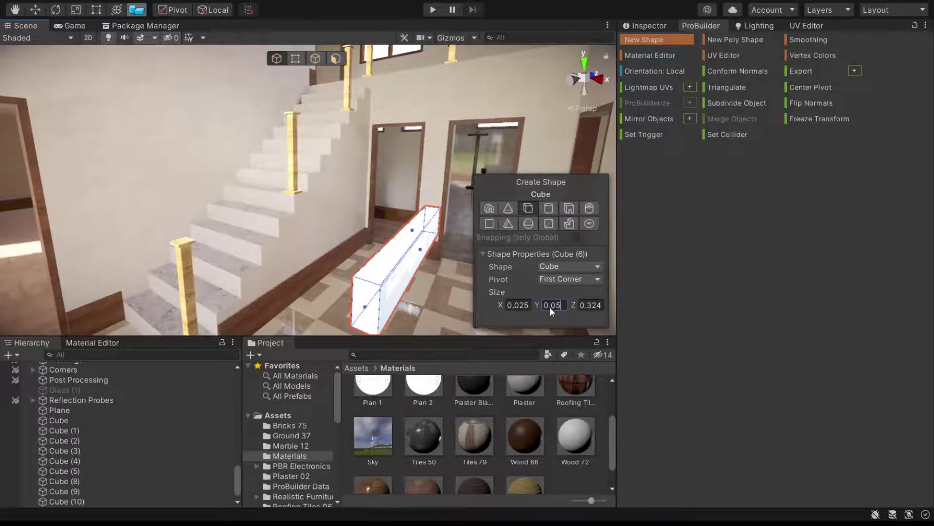
{"action": "left_click", "coordinate": [588, 305]}
{"action": "type", "text": "1"}
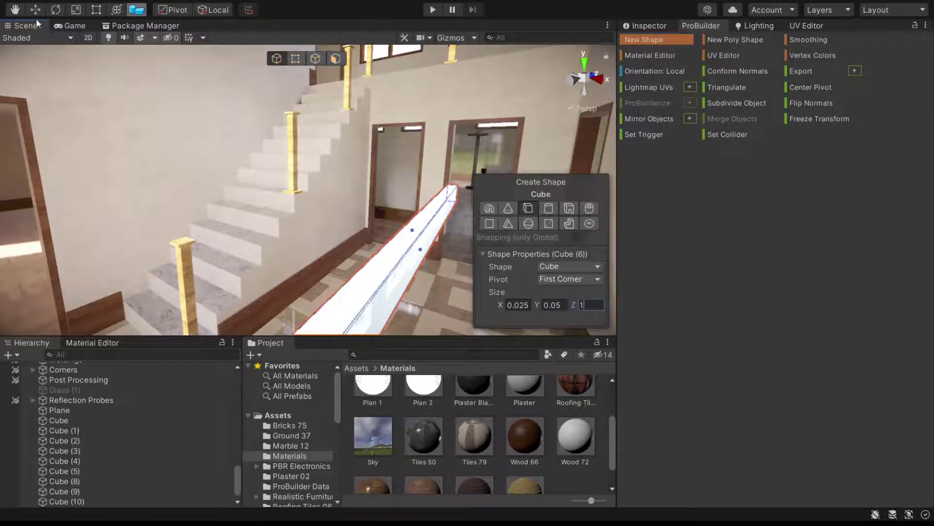
{"action": "left_click", "coordinate": [37, 10]}
Step: In Right wireframe view, snap the thin beam onto the stair geometry beside the steps
{"action": "key", "text": "f"}
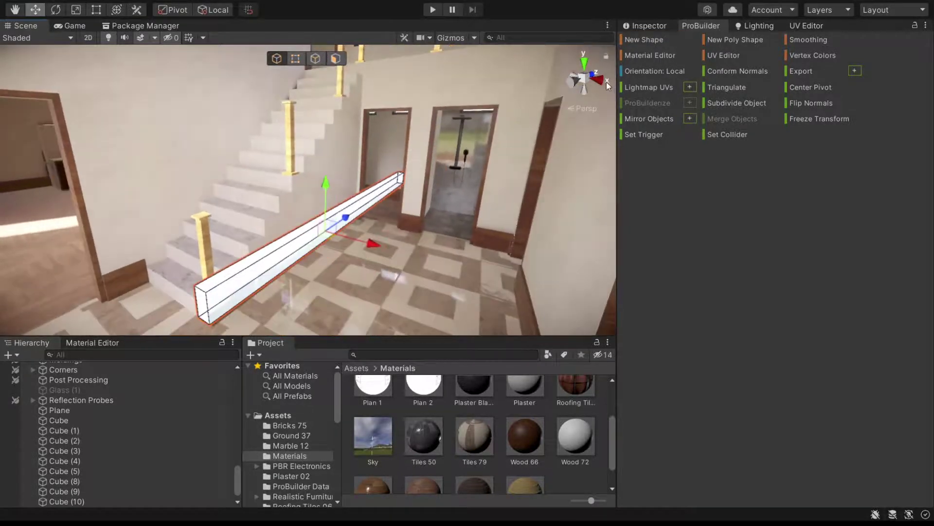
{"action": "left_click", "coordinate": [606, 81]}
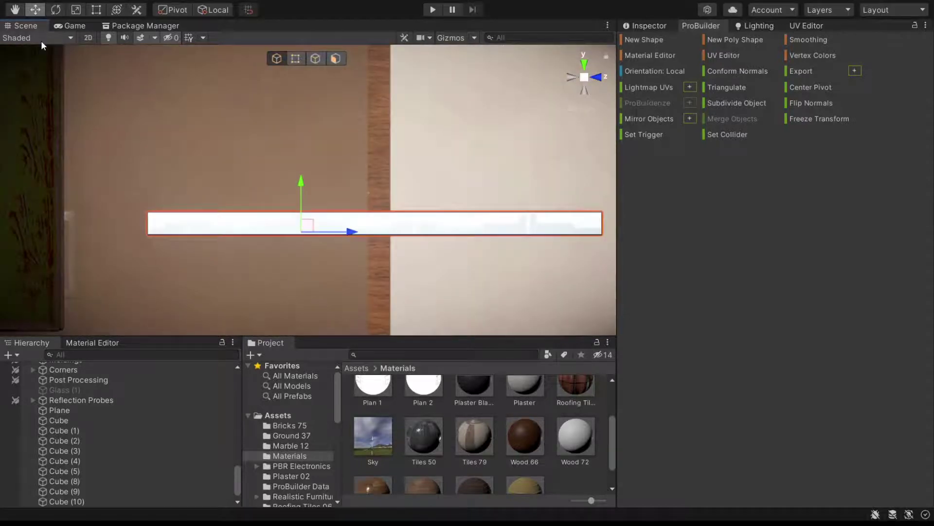
{"action": "key", "text": "alt+w"}
{"action": "scroll", "coordinate": [374, 241], "scroll_direction": "down", "scroll_amount": 5}
{"action": "middle_click_drag", "start_coordinate": [372, 235], "coordinate": [307, 128]}
{"action": "scroll", "coordinate": [305, 134], "scroll_direction": "down", "scroll_amount": 3}
{"action": "left_click_drag", "start_coordinate": [287, 147], "coordinate": [460, 243]}
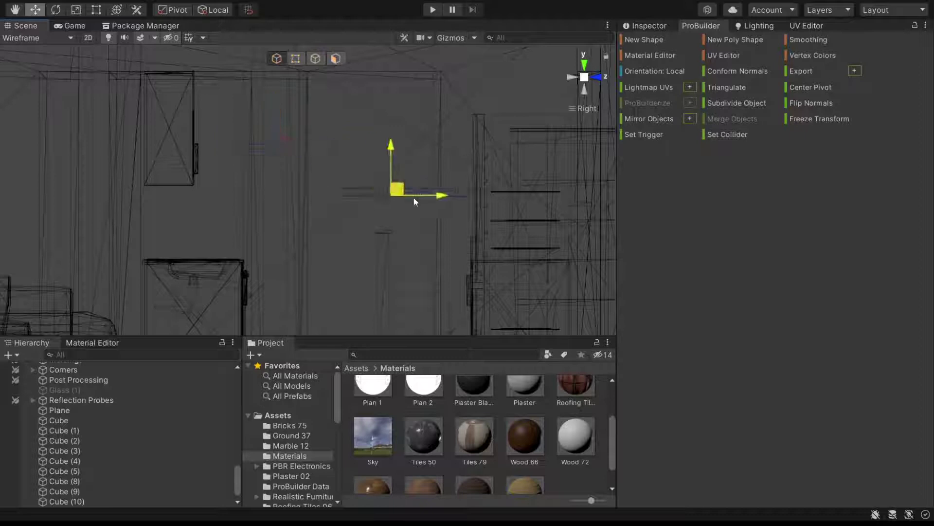
{"action": "middle_click_drag", "start_coordinate": [460, 243], "coordinate": [240, 213]}
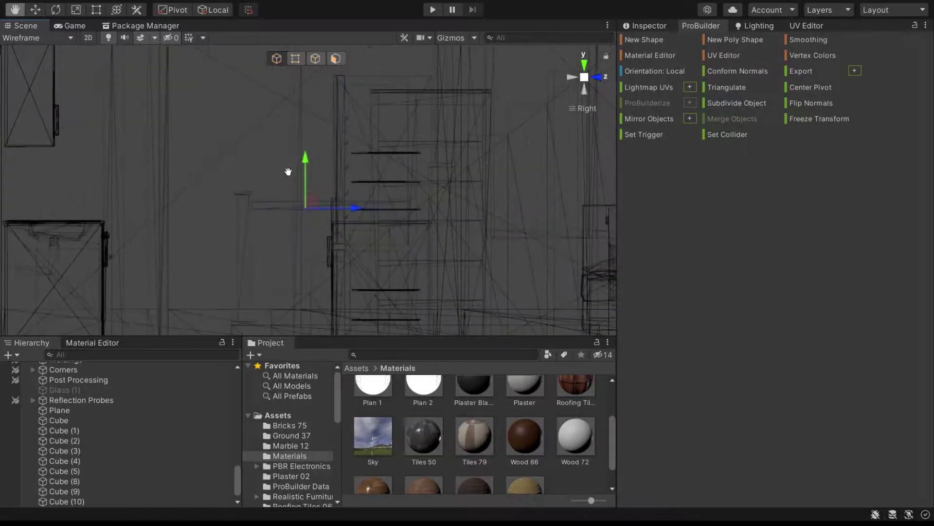
{"action": "scroll", "coordinate": [240, 210], "scroll_direction": "up", "scroll_amount": 1}
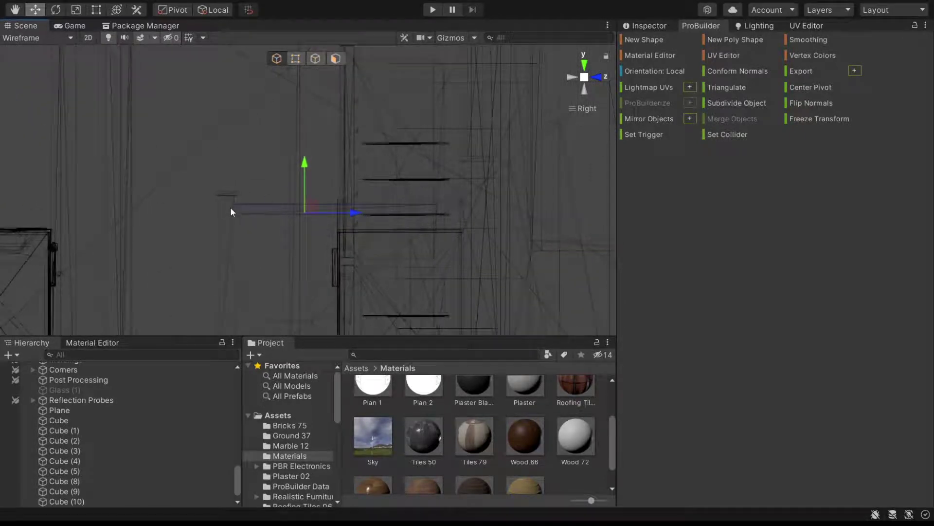
{"action": "left_click", "coordinate": [232, 211]}
{"action": "left_click", "coordinate": [236, 203]}
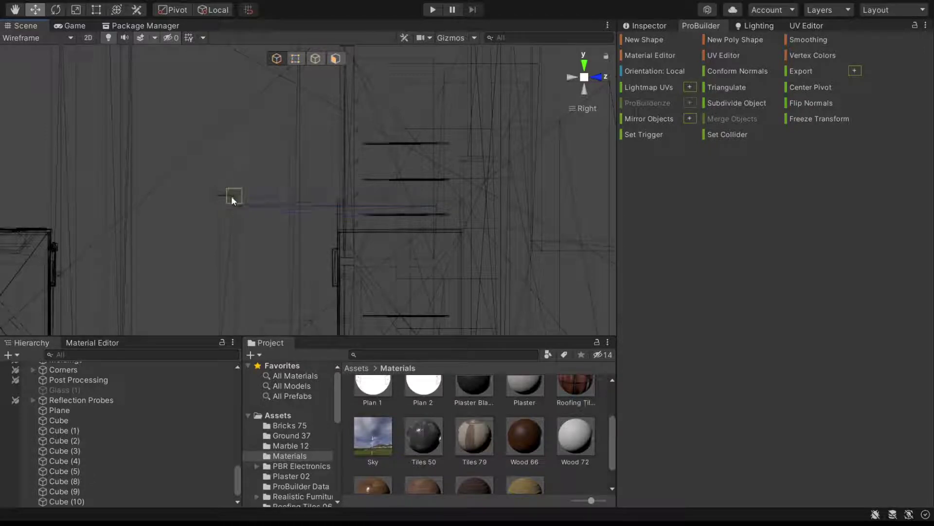
{"action": "left_click_drag", "start_coordinate": [231, 197], "coordinate": [311, 193]}
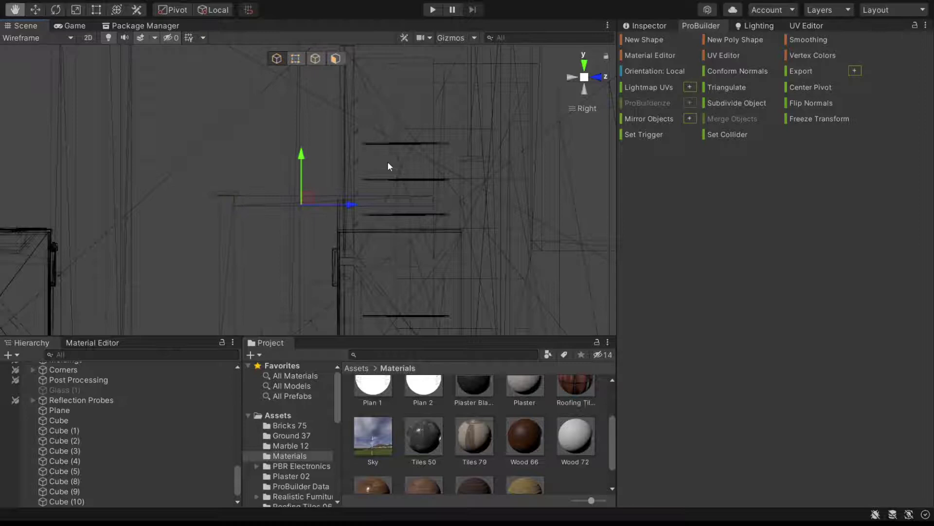
{"action": "middle_click_drag", "start_coordinate": [388, 162], "coordinate": [348, 175]}
{"action": "left_click_drag", "start_coordinate": [268, 172], "coordinate": [266, 187]}
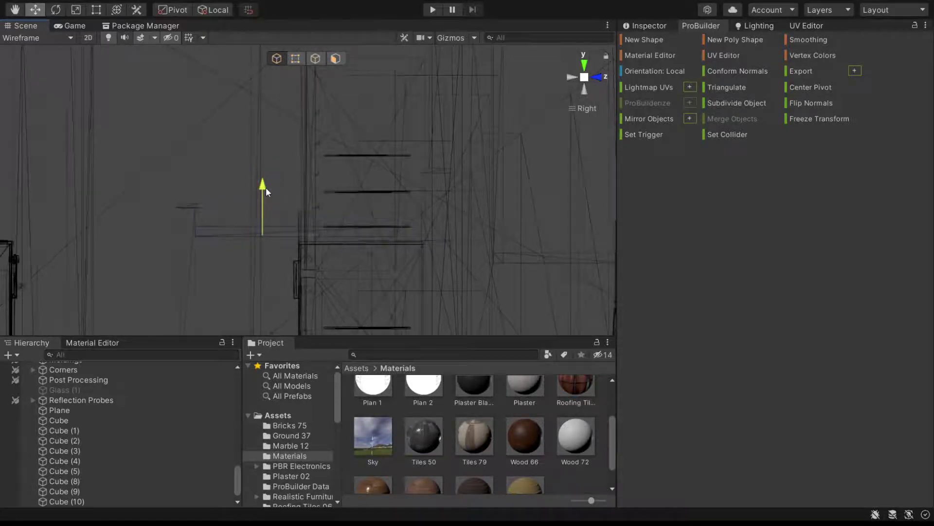
{"action": "middle_click_drag", "start_coordinate": [363, 173], "coordinate": [276, 192]}
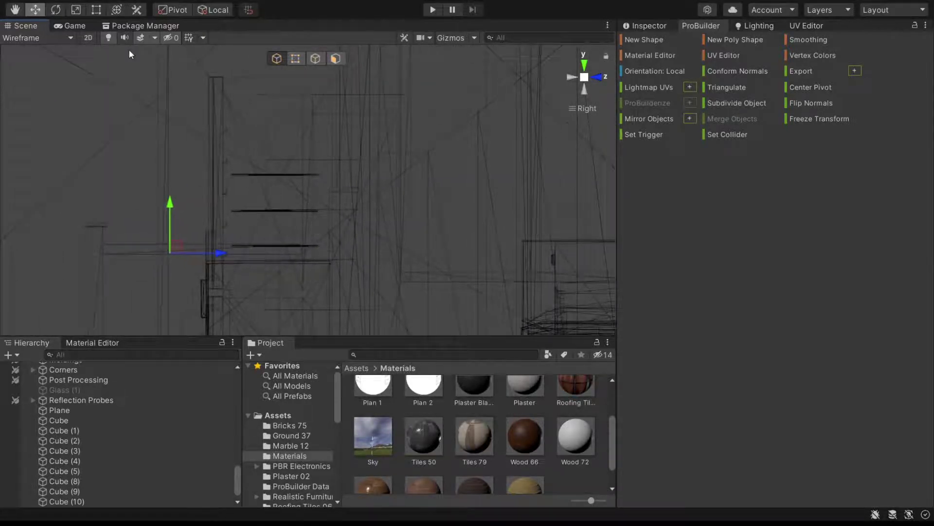
Step: Box-select the beam's end vertices and drag them up-right to the landing post
{"action": "left_click", "coordinate": [300, 62]}
{"action": "left_click_drag", "start_coordinate": [272, 277], "coordinate": [330, 238]}
{"action": "left_click", "coordinate": [274, 62]}
{"action": "left_click", "coordinate": [295, 59]}
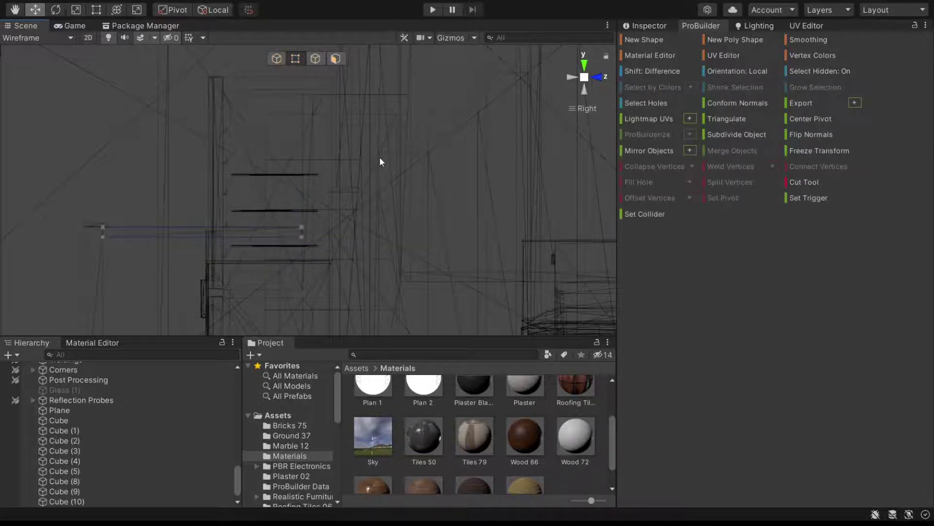
{"action": "middle_click_drag", "start_coordinate": [375, 158], "coordinate": [191, 242]}
{"action": "mouse_move", "coordinate": [136, 327]}
{"action": "left_mouse_down"}
{"action": "mouse_move", "coordinate": [377, 77]}
{"action": "mouse_move", "coordinate": [394, 118]}
{"action": "mouse_move", "coordinate": [239, 286]}
{"action": "mouse_move", "coordinate": [367, 147]}
{"action": "left_mouse_up"}
{"action": "mouse_move", "coordinate": [422, 157]}
{"action": "middle_mouse_down"}
{"action": "mouse_move", "coordinate": [342, 213]}
{"action": "mouse_move", "coordinate": [313, 248]}
{"action": "middle_mouse_up"}
{"action": "mouse_move", "coordinate": [262, 238]}
{"action": "left_mouse_down"}
{"action": "mouse_move", "coordinate": [281, 226]}
{"action": "mouse_move", "coordinate": [279, 214]}
{"action": "left_mouse_up"}
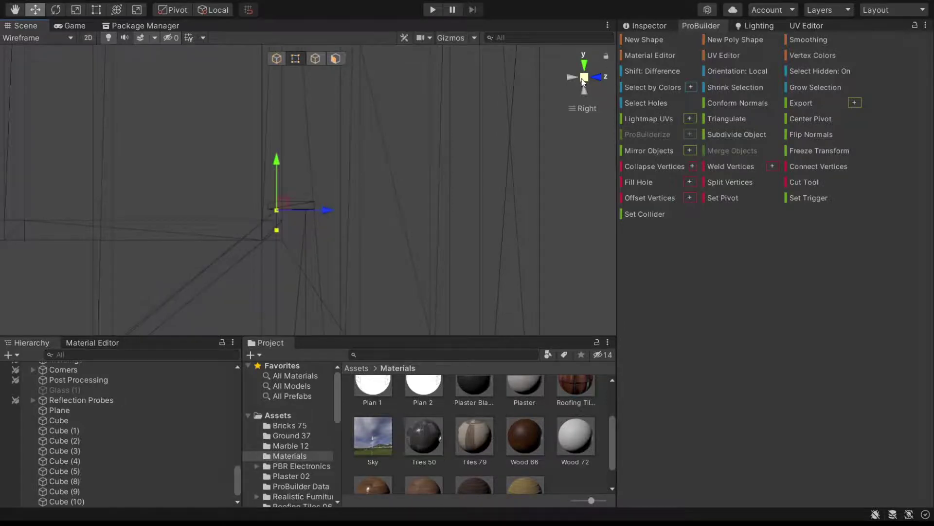
Step: Switch the scene back to a shaded perspective view
{"action": "left_click", "coordinate": [583, 78]}
{"action": "left_click", "coordinate": [72, 38]}
{"action": "left_click", "coordinate": [124, 58]}
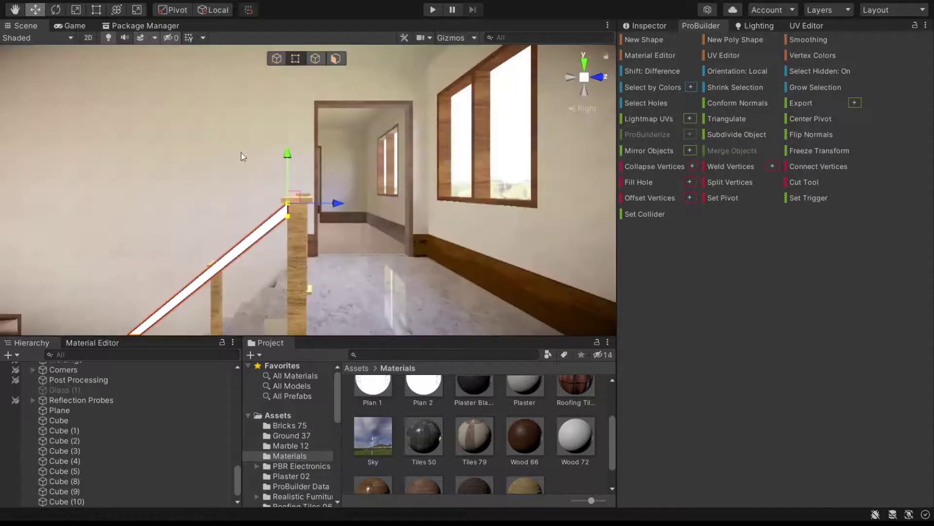
Step: Stretch the handrail's end toward the wooden pillar and cancel a trial Y scale of 2
{"action": "mouse_move", "coordinate": [242, 155]}
{"action": "right_mouse_down"}
{"action": "mouse_move", "coordinate": [424, 247]}
{"action": "mouse_move", "coordinate": [480, 203]}
{"action": "right_mouse_up"}
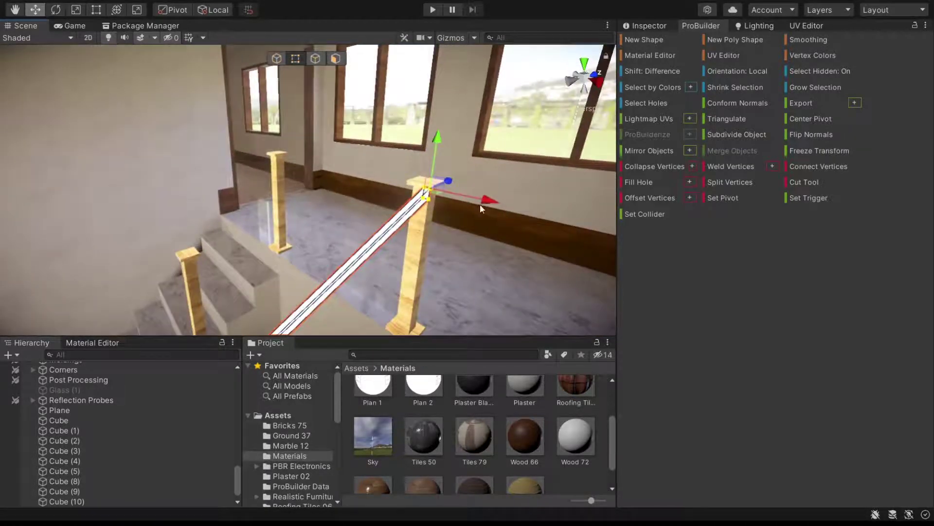
{"action": "mouse_move", "coordinate": [298, 167]}
{"action": "right_mouse_down"}
{"action": "mouse_move", "coordinate": [185, 195]}
{"action": "mouse_move", "coordinate": [405, 169]}
{"action": "mouse_move", "coordinate": [414, 130]}
{"action": "mouse_move", "coordinate": [404, 141]}
{"action": "right_mouse_up"}
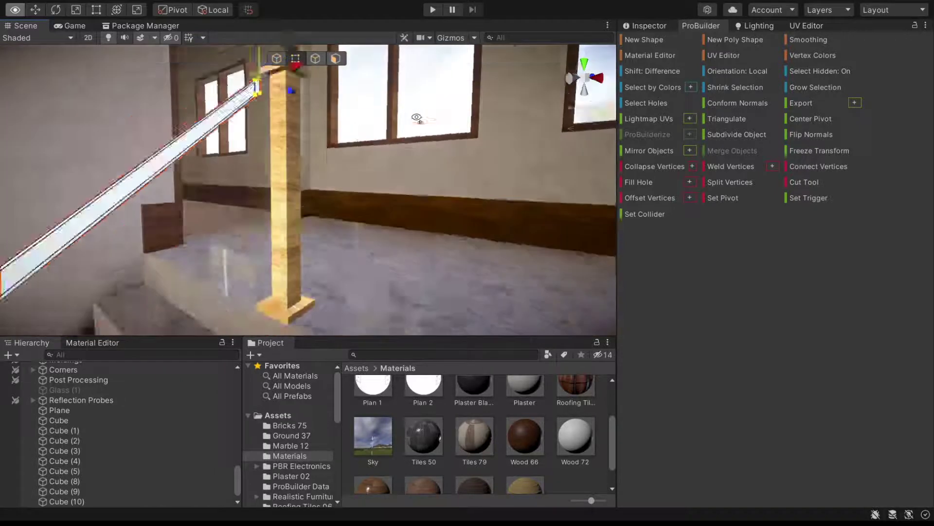
{"action": "right_click_drag", "start_coordinate": [313, 144], "coordinate": [258, 152]}
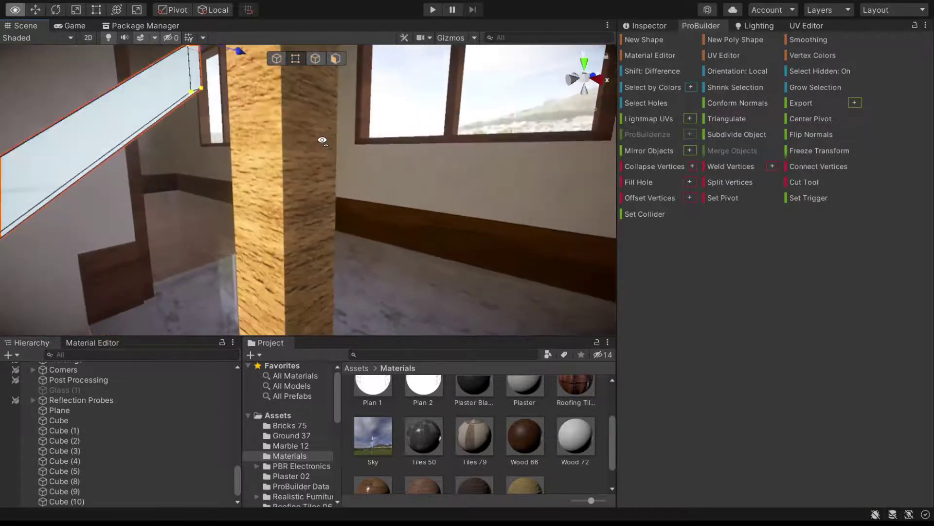
{"action": "mouse_move", "coordinate": [256, 151]}
{"action": "left_mouse_down"}
{"action": "mouse_move", "coordinate": [316, 112]}
{"action": "mouse_move", "coordinate": [388, 231]}
{"action": "mouse_move", "coordinate": [364, 203]}
{"action": "left_mouse_up"}
{"action": "left_click", "coordinate": [335, 59]}
{"action": "mouse_move", "coordinate": [334, 70]}
{"action": "left_mouse_down", "text": "alt"}
{"action": "mouse_move", "coordinate": [275, 88]}
{"action": "mouse_move", "coordinate": [336, 248]}
{"action": "mouse_move", "coordinate": [330, 216]}
{"action": "left_mouse_up", "text": "alt"}
{"action": "left_click", "coordinate": [247, 93]}
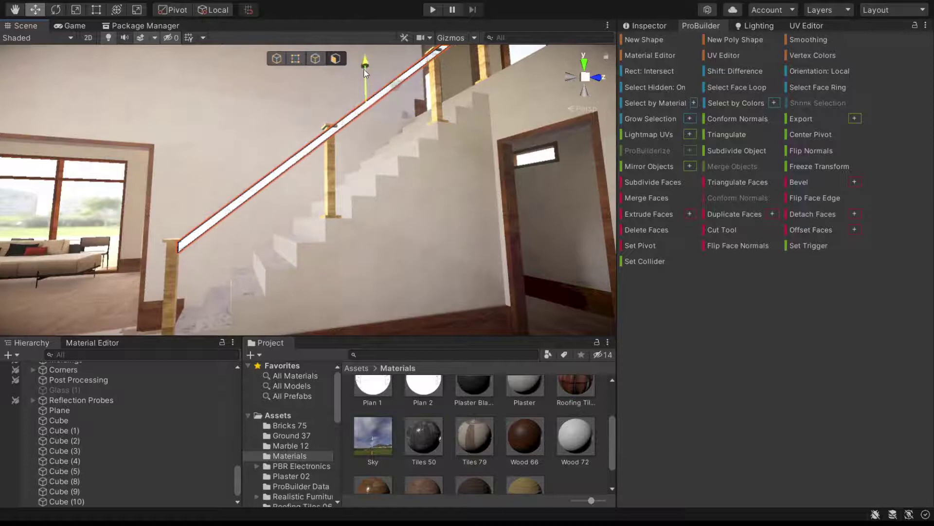
{"action": "left_click", "coordinate": [277, 62]}
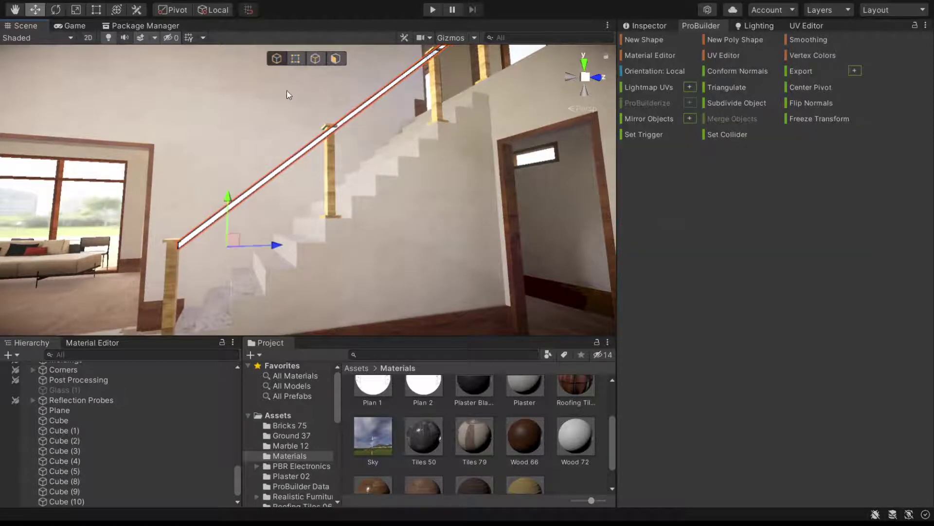
{"action": "left_click", "coordinate": [641, 25]}
{"action": "left_click", "coordinate": [779, 116]}
{"action": "key", "text": "Tab"}
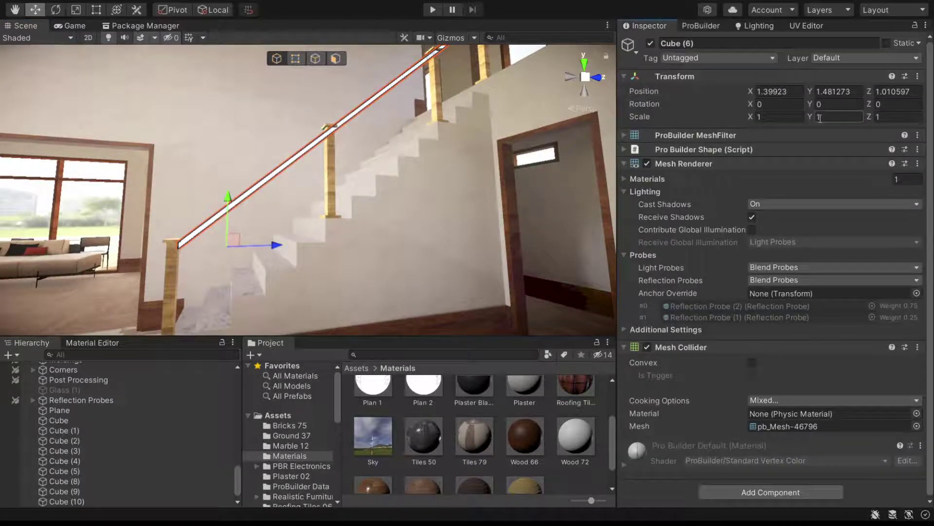
{"action": "type", "text": "2"}
{"action": "key", "text": "Escape"}
Step: Move the handrail to Position X 1.374 and Y 1.381
{"action": "mouse_move", "coordinate": [295, 140]}
{"action": "right_mouse_down"}
{"action": "mouse_move", "coordinate": [469, 121]}
{"action": "mouse_move", "coordinate": [431, 178]}
{"action": "right_mouse_up"}
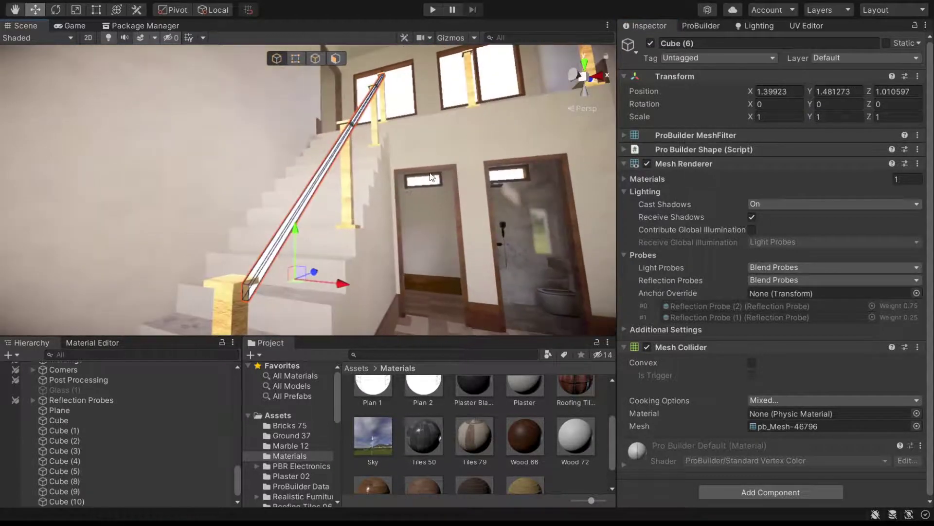
{"action": "left_click_drag", "start_coordinate": [339, 286], "coordinate": [331, 282]}
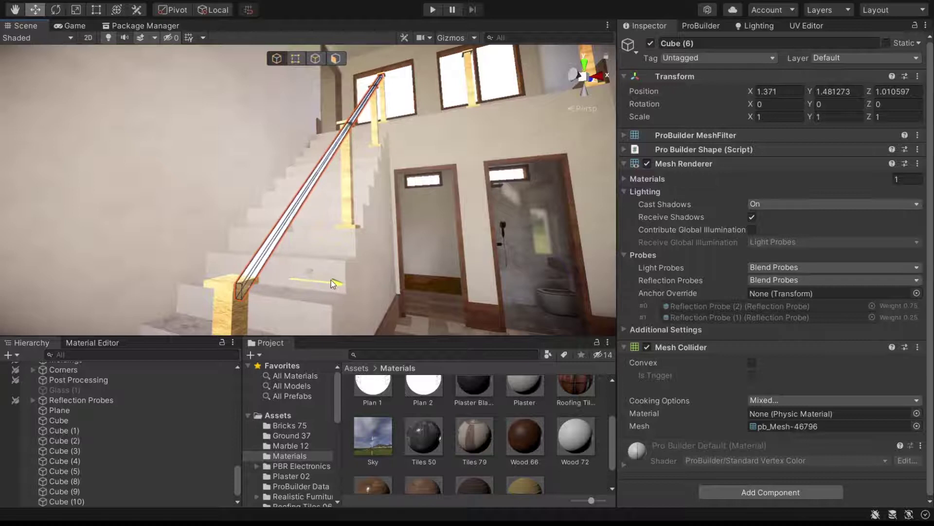
{"action": "right_click_drag", "start_coordinate": [330, 282], "coordinate": [374, 288]}
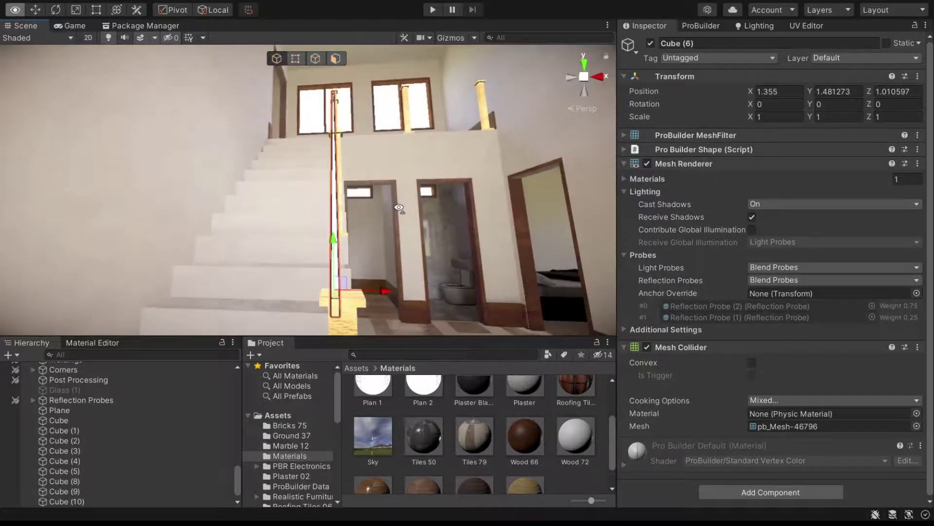
{"action": "left_click_drag", "start_coordinate": [374, 289], "coordinate": [378, 290]}
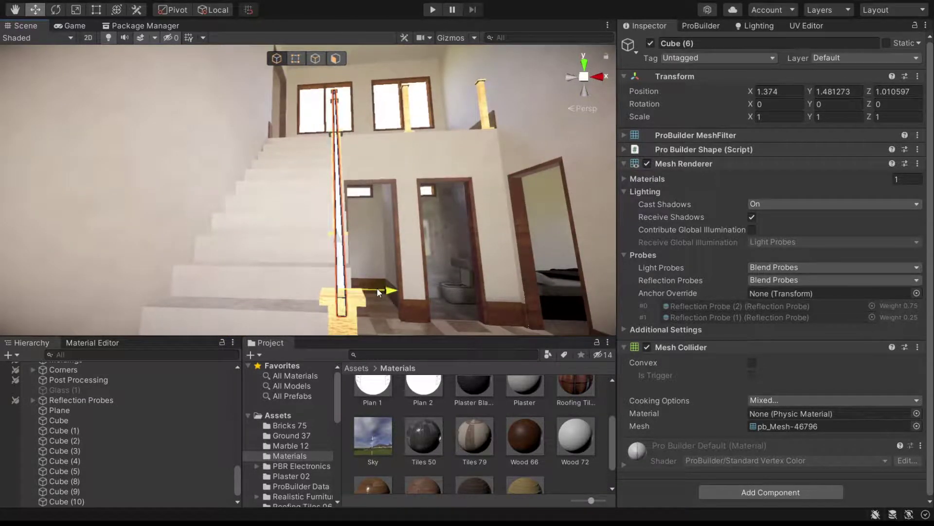
{"action": "right_click_drag", "start_coordinate": [379, 291], "coordinate": [209, 194]}
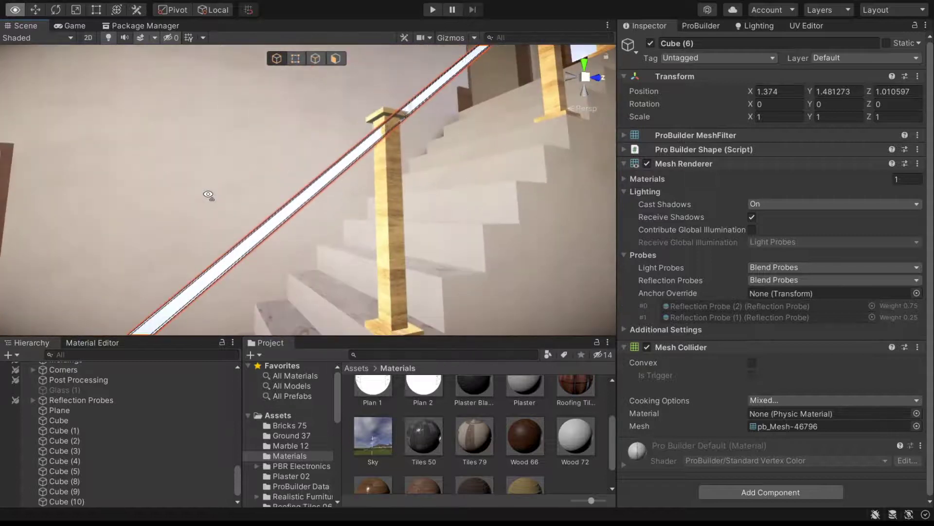
{"action": "right_click_drag", "start_coordinate": [208, 195], "coordinate": [248, 217]}
{"action": "left_click_drag", "start_coordinate": [248, 215], "coordinate": [252, 223]}
Step: Apply Wood 66 to the handrail and duplicate it as a lower rail at Y 0.807
{"action": "mouse_move", "coordinate": [312, 195]}
{"action": "right_mouse_down"}
{"action": "mouse_move", "coordinate": [258, 157]}
{"action": "mouse_move", "coordinate": [402, 292]}
{"action": "right_mouse_up"}
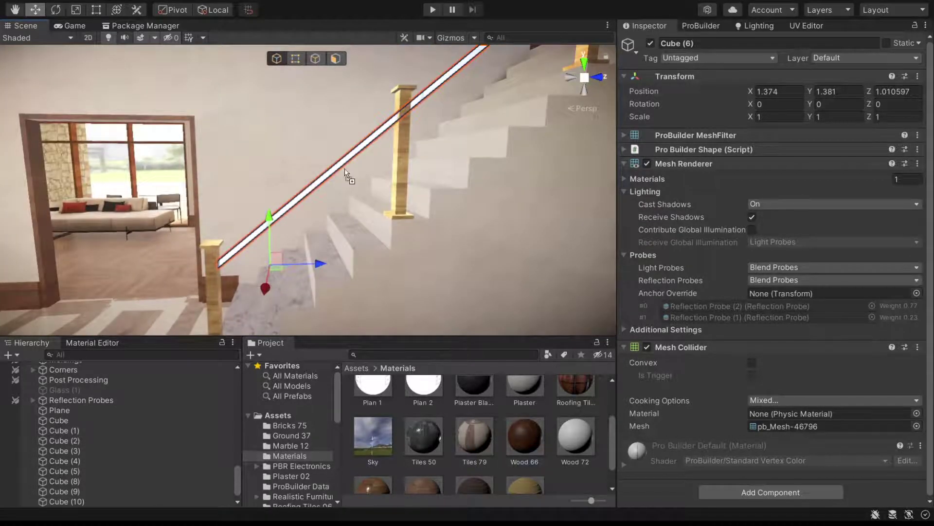
{"action": "left_click_drag", "start_coordinate": [491, 397], "coordinate": [340, 162]}
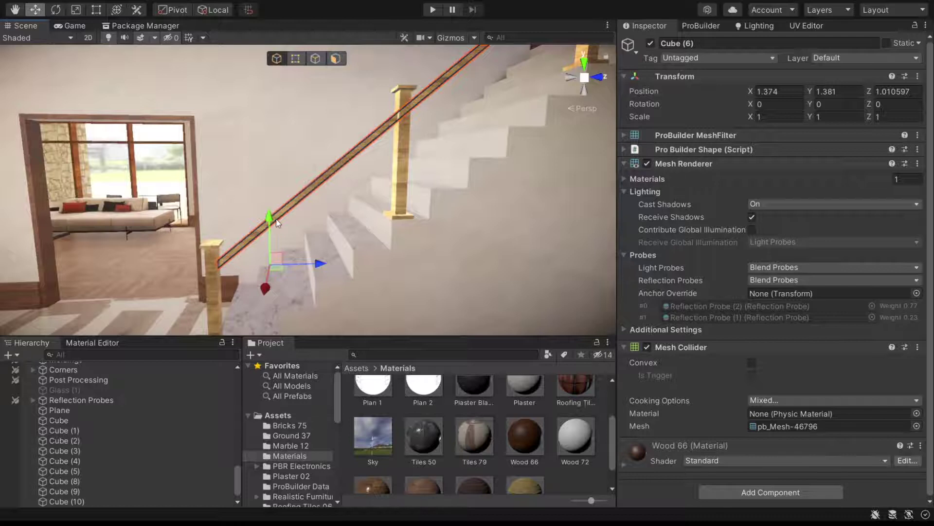
{"action": "key", "text": "ctrl+d"}
{"action": "left_click_drag", "start_coordinate": [272, 219], "coordinate": [273, 289]}
{"action": "mouse_move", "coordinate": [273, 289]}
{"action": "right_mouse_down"}
{"action": "mouse_move", "coordinate": [382, 140]}
{"action": "mouse_move", "coordinate": [375, 124]}
{"action": "right_mouse_up"}
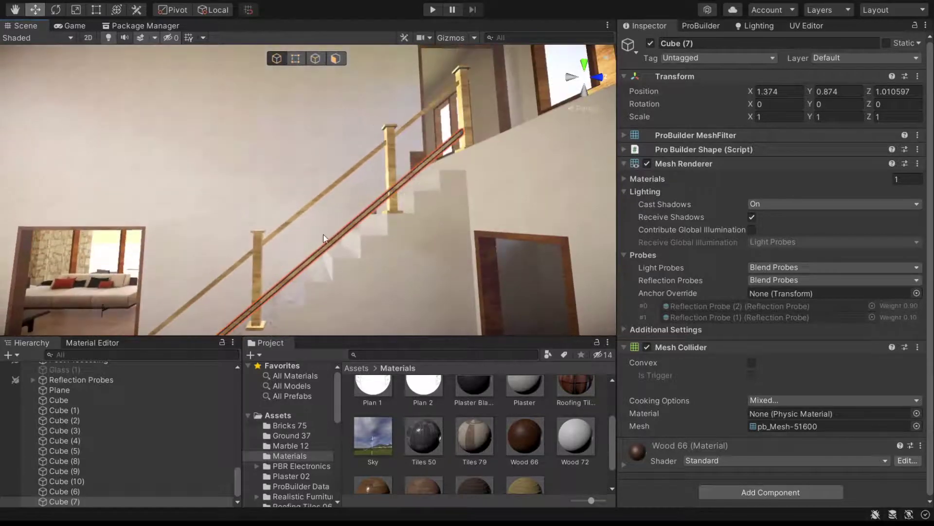
{"action": "key", "text": "f"}
{"action": "left_click_drag", "start_coordinate": [244, 275], "coordinate": [247, 262]}
Step: Duplicate rail Cube (11) again and raise the new copy
{"action": "key", "text": "ctrl+d"}
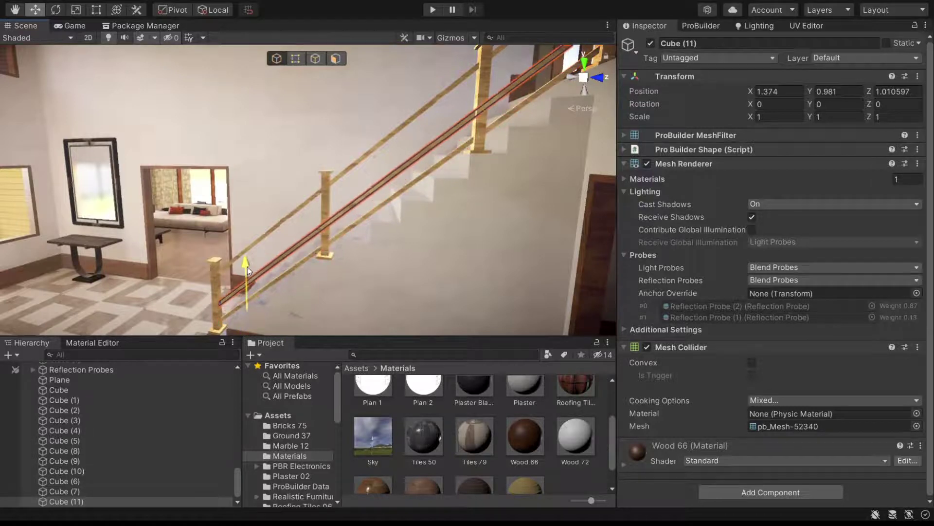
{"action": "mouse_move", "coordinate": [247, 262]}
{"action": "right_mouse_down"}
{"action": "mouse_move", "coordinate": [481, 253]}
{"action": "mouse_move", "coordinate": [466, 215]}
{"action": "right_mouse_up"}
{"action": "left_click", "coordinate": [466, 215]}
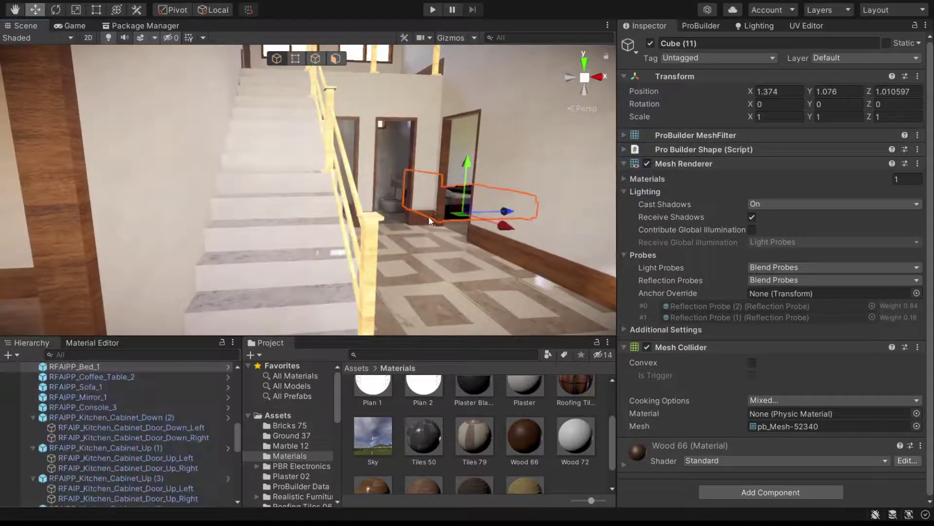
{"action": "mouse_move", "coordinate": [370, 192]}
{"action": "right_mouse_down"}
{"action": "mouse_move", "coordinate": [395, 202]}
{"action": "mouse_move", "coordinate": [380, 217]}
{"action": "right_mouse_up"}
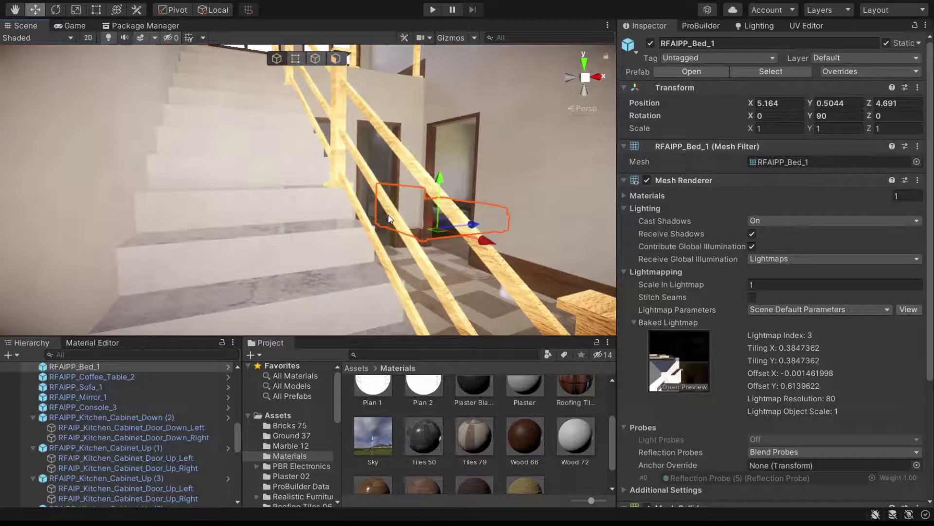
{"action": "left_click", "coordinate": [389, 219]}
{"action": "key", "text": "f"}
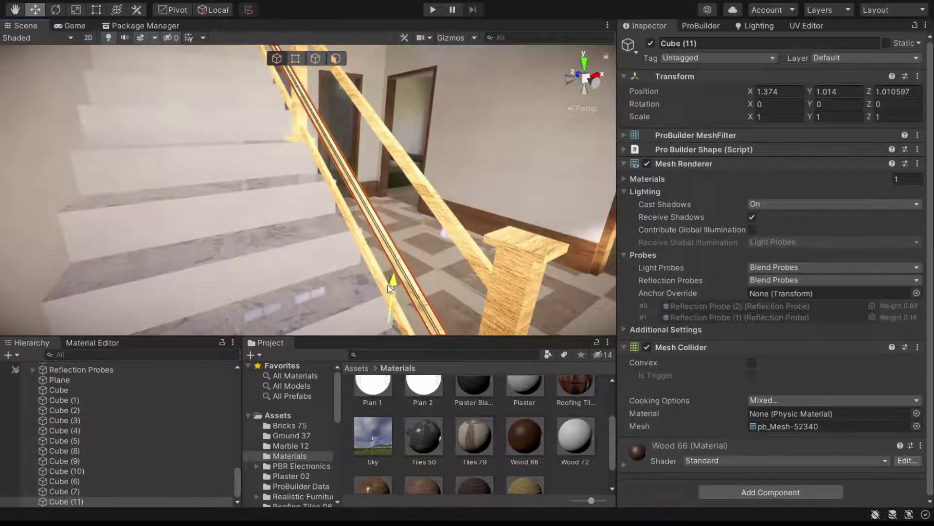
{"action": "key", "text": "ctrl+d"}
{"action": "mouse_move", "coordinate": [392, 267]}
{"action": "left_mouse_down"}
{"action": "mouse_move", "coordinate": [408, 245]}
{"action": "mouse_move", "coordinate": [216, 197]}
{"action": "left_mouse_up"}
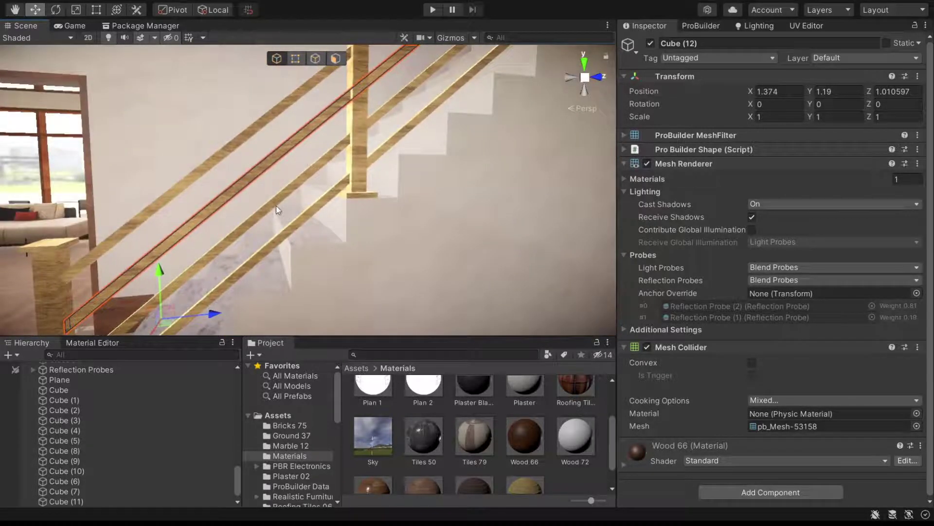
Step: Set rail Cube (11) to Y 1.005 and Cube (12) to Y 1.195
{"action": "left_click", "coordinate": [276, 205]}
{"action": "left_click_drag", "start_coordinate": [160, 315], "coordinate": [161, 312]}
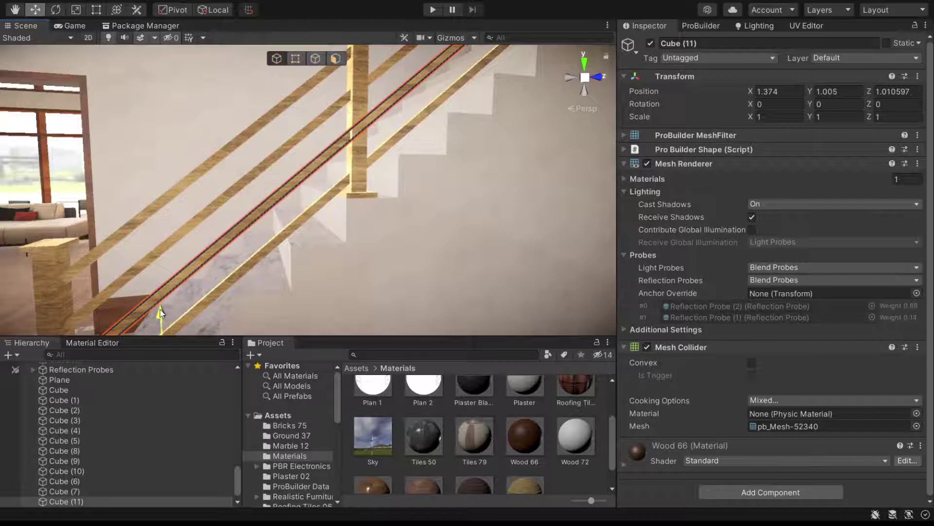
{"action": "left_click", "coordinate": [209, 210]}
{"action": "left_click_drag", "start_coordinate": [160, 270], "coordinate": [161, 270]}
{"action": "mouse_move", "coordinate": [209, 268]}
{"action": "right_mouse_down"}
{"action": "mouse_move", "coordinate": [349, 187]}
{"action": "mouse_move", "coordinate": [494, 188]}
{"action": "mouse_move", "coordinate": [450, 132]}
{"action": "mouse_move", "coordinate": [493, 155]}
{"action": "right_mouse_up"}
{"action": "left_click", "coordinate": [348, 188]}
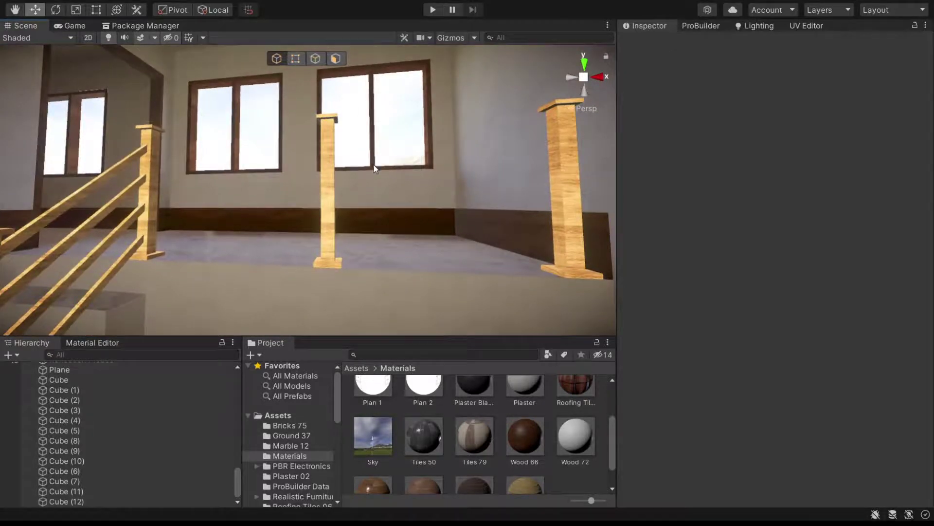
Step: Draw a new ProBuilder cube along the upper gallery edge
{"action": "right_click_drag", "start_coordinate": [373, 164], "coordinate": [281, 194]}
{"action": "mouse_move", "coordinate": [344, 188]}
{"action": "right_mouse_down"}
{"action": "mouse_move", "coordinate": [326, 151]}
{"action": "mouse_move", "coordinate": [377, 240]}
{"action": "mouse_move", "coordinate": [443, 140]}
{"action": "right_mouse_up"}
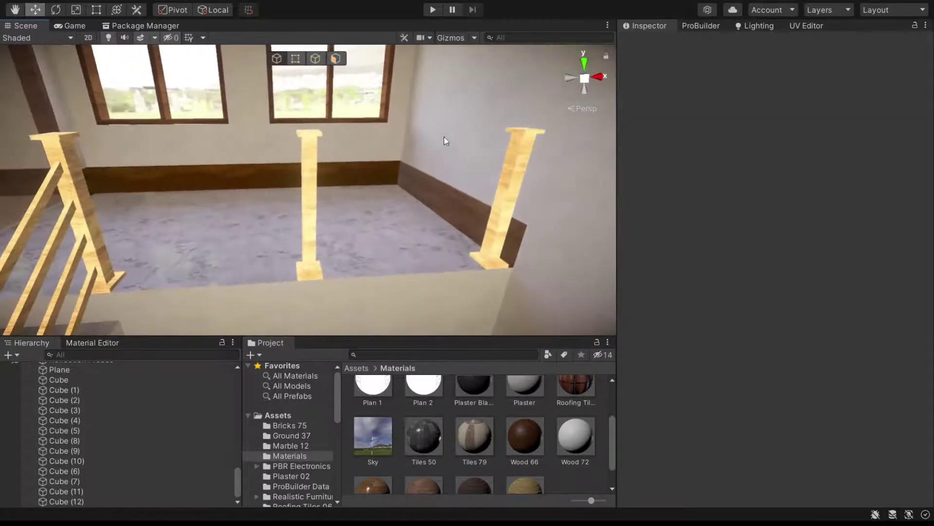
{"action": "left_click", "coordinate": [701, 27]}
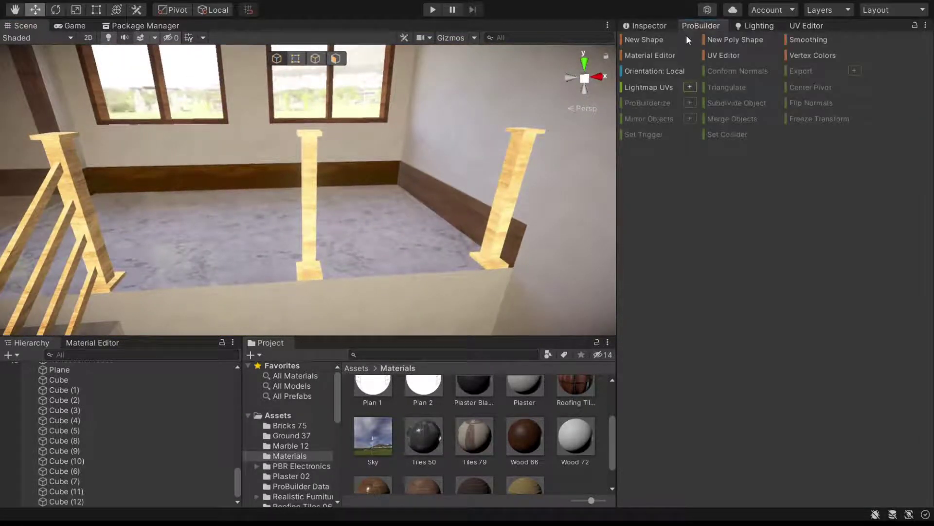
{"action": "left_click", "coordinate": [650, 40]}
{"action": "left_click_drag", "start_coordinate": [132, 278], "coordinate": [465, 264]}
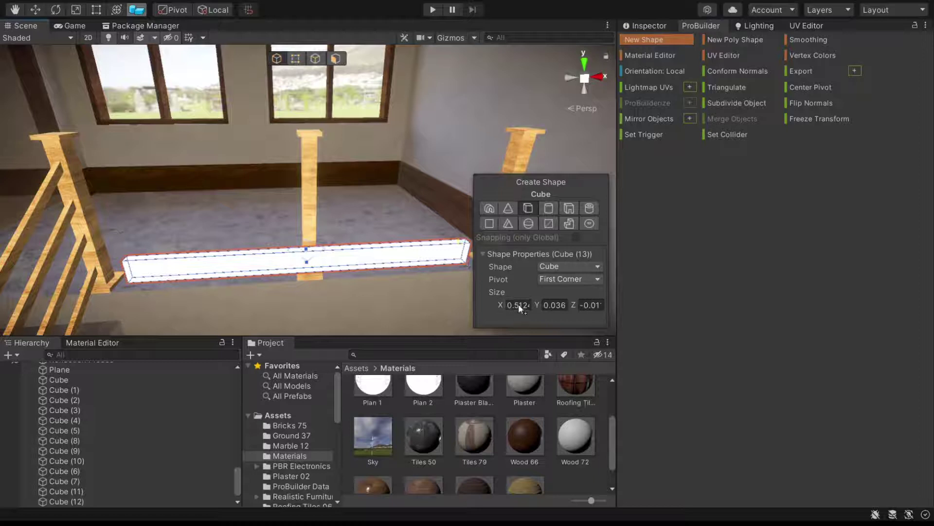
Step: Set the beam's depth to 0.025 and height to 0.05
{"action": "type", "text": "0"}
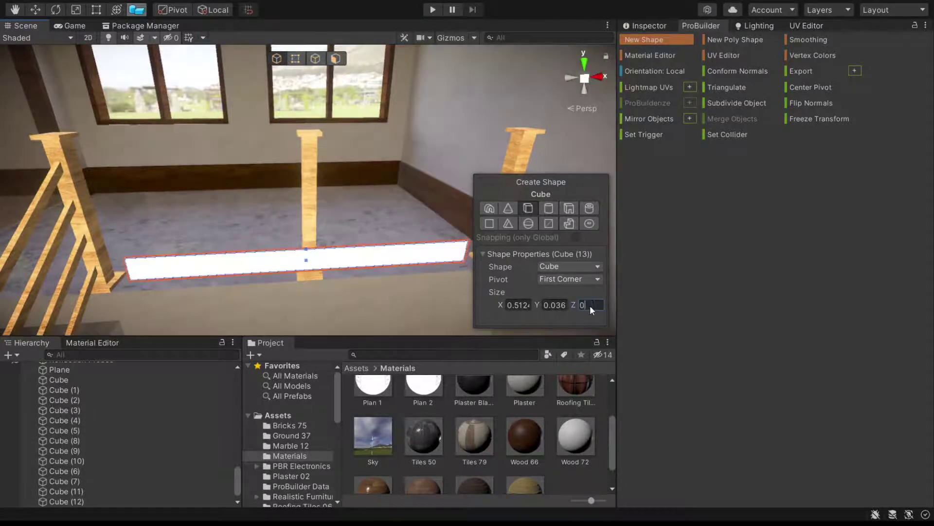
{"action": "type", "text": ".015"}
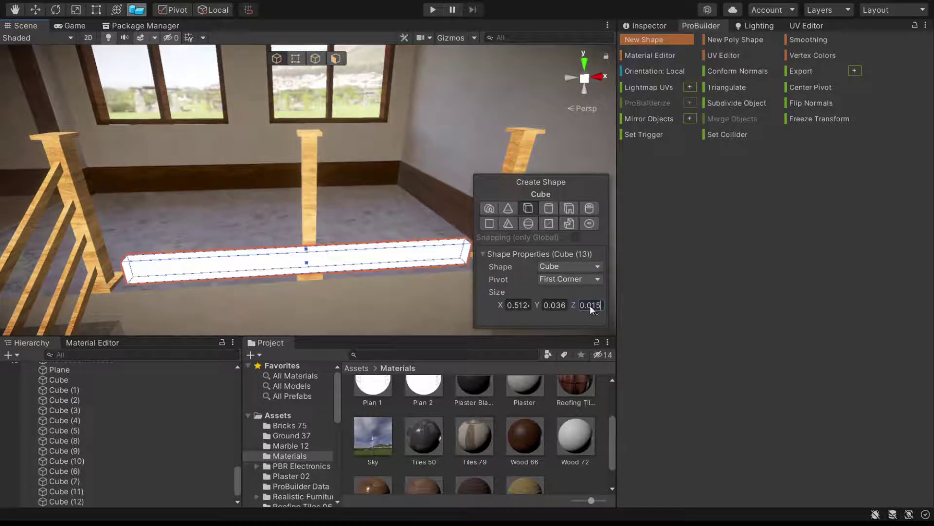
{"action": "key", "text": "BackSpace"}
{"action": "key", "text": "BackSpace"}
{"action": "type", "text": "25"}
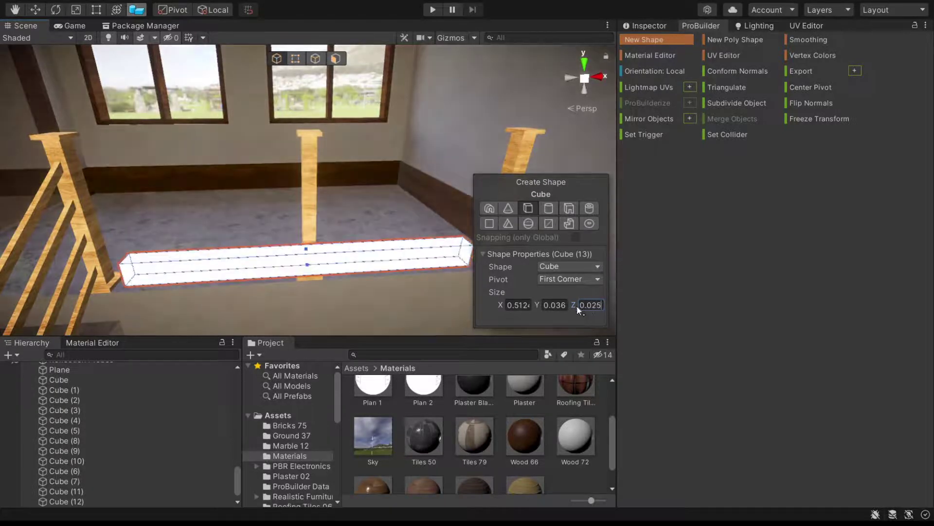
{"action": "left_click", "coordinate": [555, 301]}
{"action": "type", "text": "0.025"}
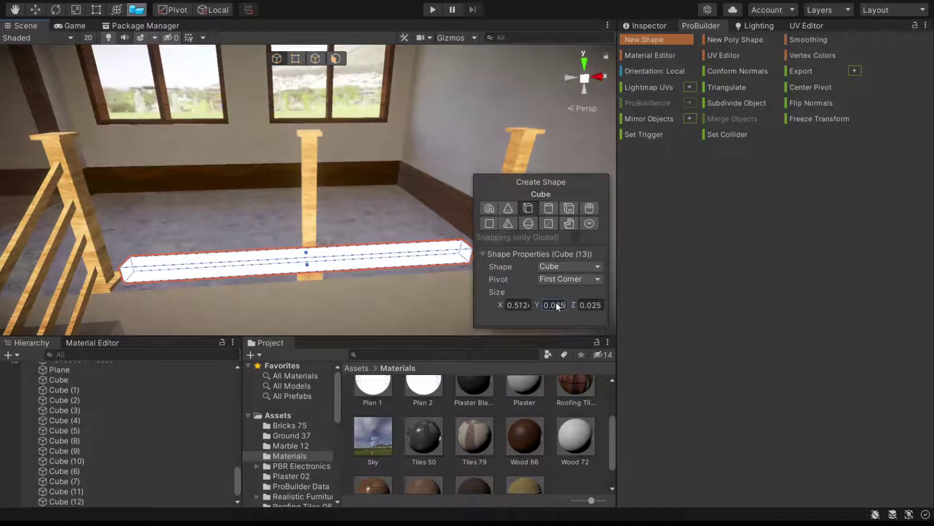
{"action": "key", "text": "BackSpace"}
{"action": "key", "text": "BackSpace"}
{"action": "type", "text": "5"}
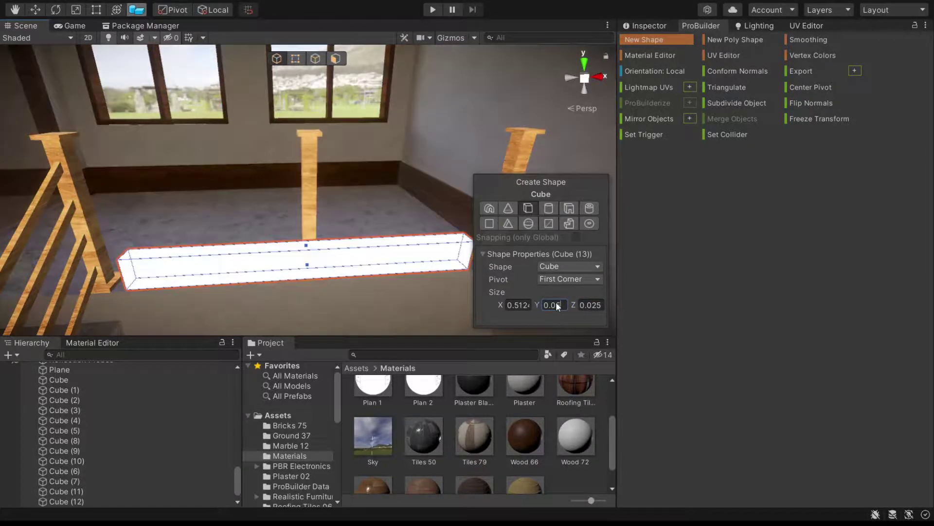
{"action": "left_click", "coordinate": [529, 303]}
Step: Finish the thin beam shape and move it onto the upper landing ledge beside the post
{"action": "type", "text": "1"}
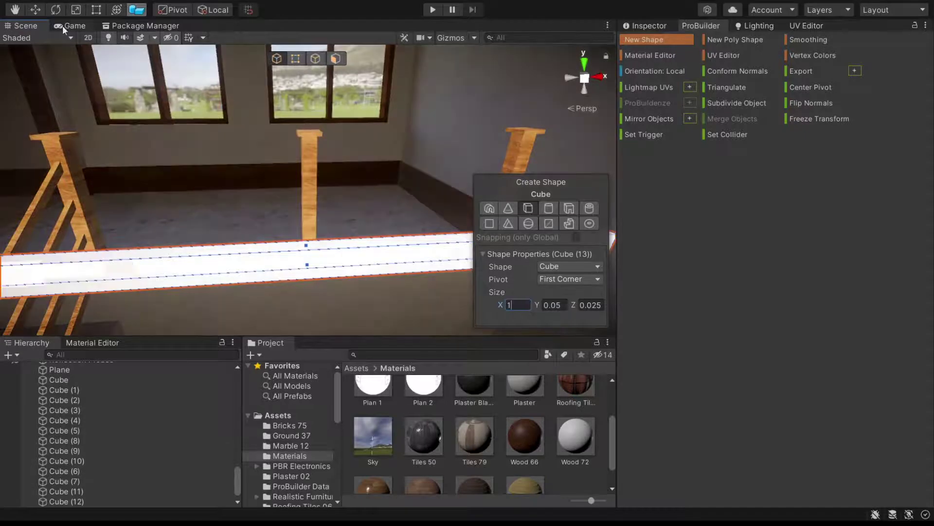
{"action": "left_click", "coordinate": [35, 9]}
{"action": "right_click_drag", "start_coordinate": [340, 194], "coordinate": [395, 213]}
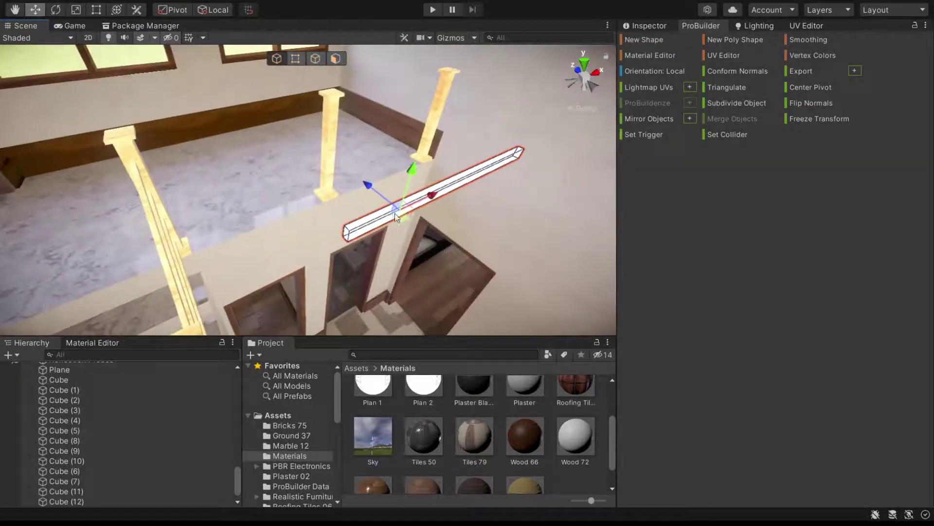
{"action": "mouse_move", "coordinate": [404, 218]}
{"action": "left_mouse_down"}
{"action": "mouse_move", "coordinate": [296, 145]}
{"action": "mouse_move", "coordinate": [296, 115]}
{"action": "left_mouse_up"}
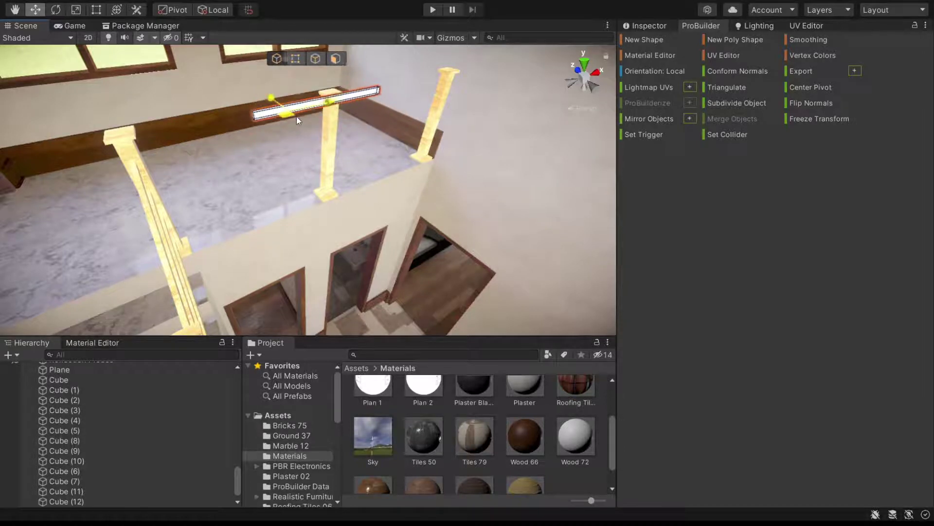
{"action": "right_click_drag", "start_coordinate": [296, 116], "coordinate": [321, 122]}
{"action": "mouse_move", "coordinate": [373, 106]}
{"action": "right_mouse_down"}
{"action": "mouse_move", "coordinate": [197, 191]}
{"action": "mouse_move", "coordinate": [163, 33]}
{"action": "mouse_move", "coordinate": [320, 177]}
{"action": "right_mouse_up"}
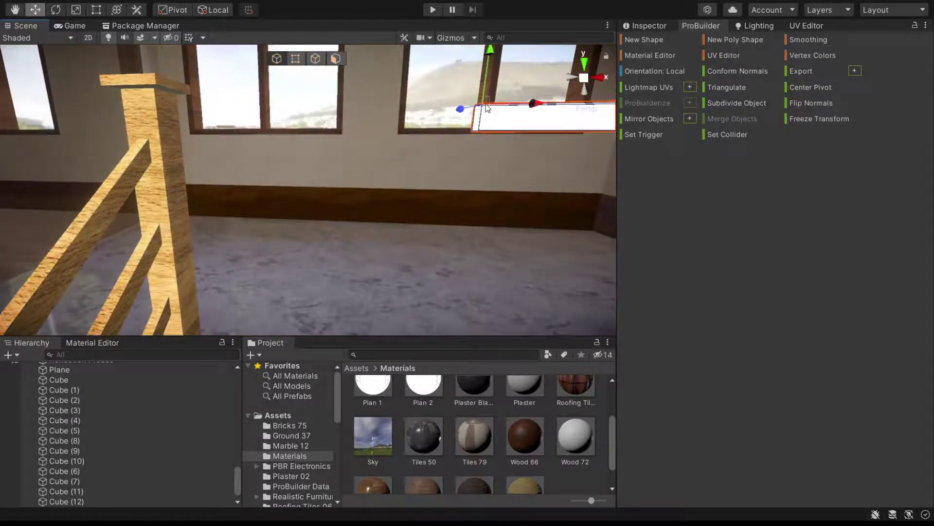
{"action": "left_click_drag", "start_coordinate": [487, 108], "coordinate": [155, 95]}
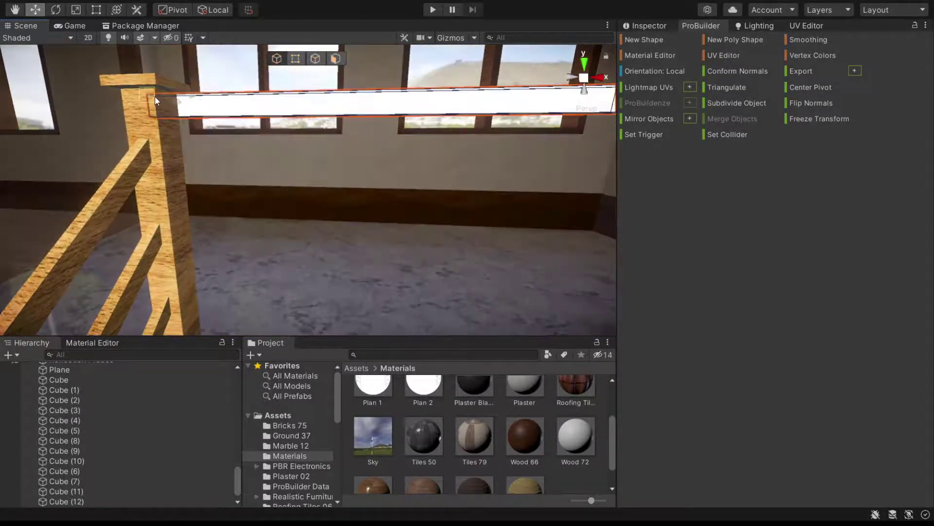
{"action": "mouse_move", "coordinate": [155, 96]}
{"action": "right_mouse_down"}
{"action": "mouse_move", "coordinate": [215, 104]}
{"action": "mouse_move", "coordinate": [397, 170]}
{"action": "mouse_move", "coordinate": [331, 270]}
{"action": "right_mouse_up"}
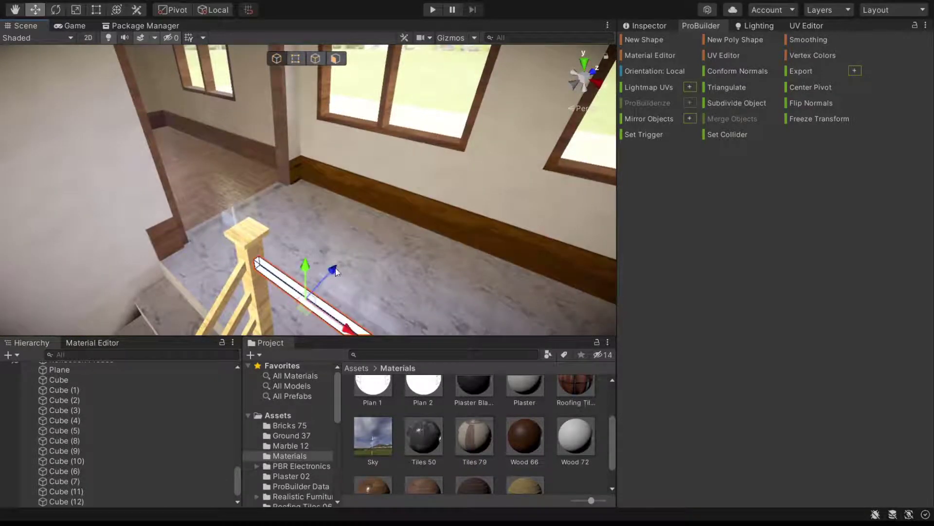
{"action": "mouse_move", "coordinate": [335, 266]}
{"action": "right_mouse_down"}
{"action": "mouse_move", "coordinate": [242, 233]}
{"action": "mouse_move", "coordinate": [320, 101]}
{"action": "right_mouse_up"}
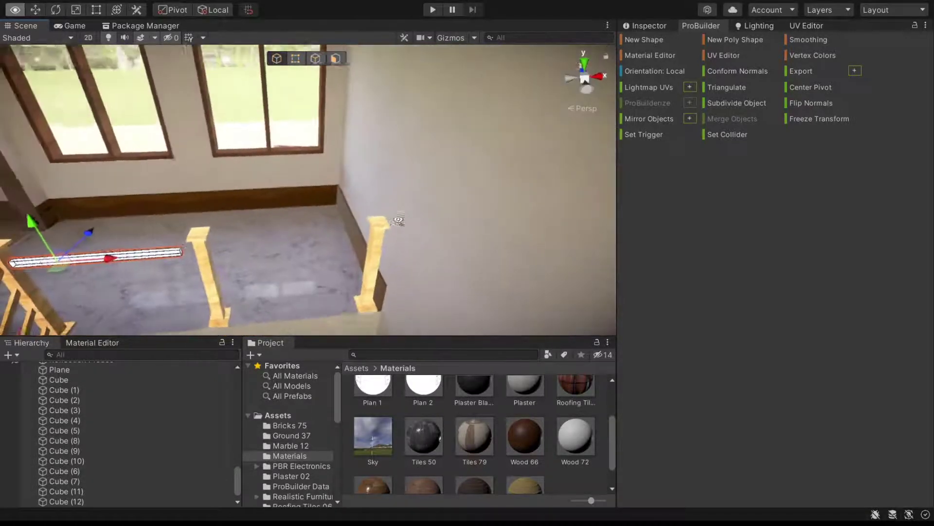
Step: In vertex mode, drag the beam's end vertices so it stretches to the far post
{"action": "left_click", "coordinate": [296, 59]}
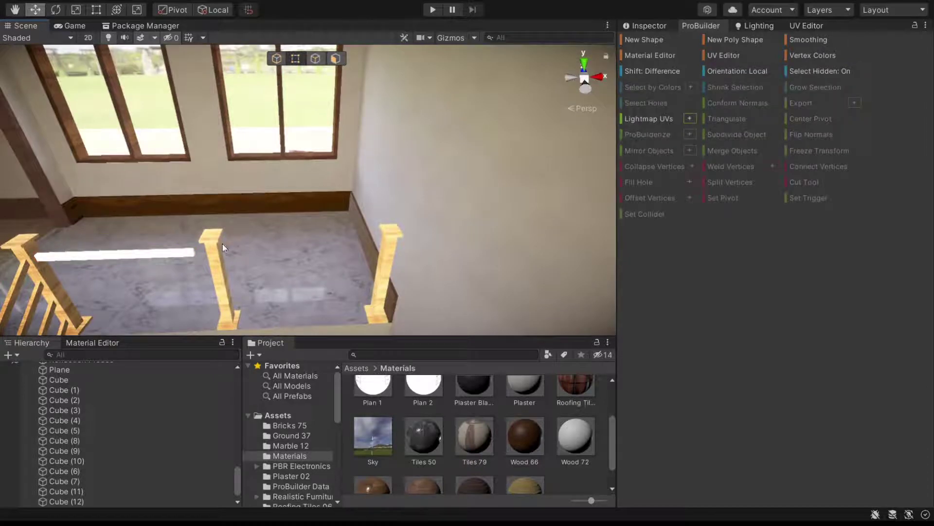
{"action": "left_click", "coordinate": [177, 255]}
{"action": "mouse_move", "coordinate": [235, 249]}
{"action": "left_mouse_down"}
{"action": "mouse_move", "coordinate": [409, 243]}
{"action": "mouse_move", "coordinate": [461, 213]}
{"action": "left_mouse_up"}
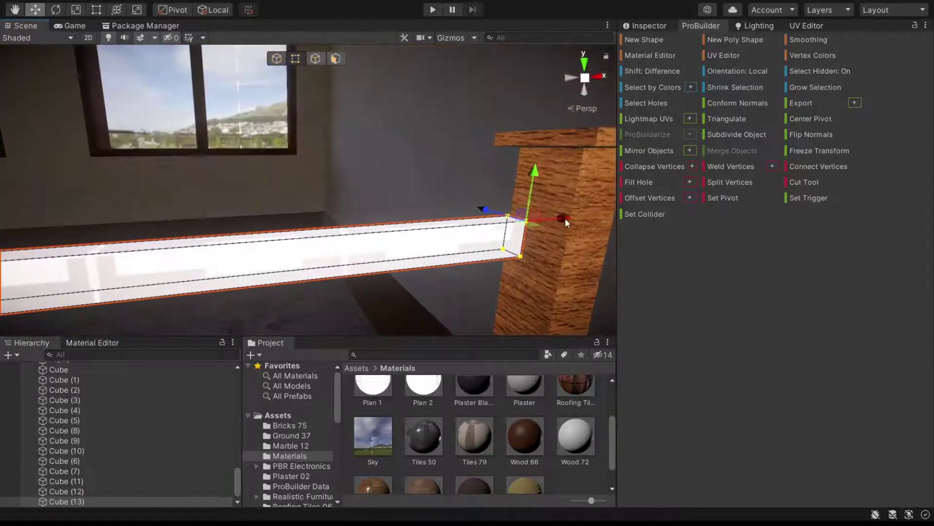
{"action": "mouse_move", "coordinate": [580, 151]}
{"action": "left_mouse_down", "text": "alt"}
{"action": "mouse_move", "coordinate": [520, 202]}
{"action": "mouse_move", "coordinate": [454, 185]}
{"action": "left_mouse_up", "text": "alt"}
{"action": "left_click", "coordinate": [277, 59]}
Step: Apply the Wood 66 material to the landing beam
{"action": "scroll", "coordinate": [507, 446], "scroll_direction": "down", "scroll_amount": 1}
{"action": "left_click", "coordinate": [520, 410]}
{"action": "left_click_drag", "start_coordinate": [442, 220], "coordinate": [438, 225]}
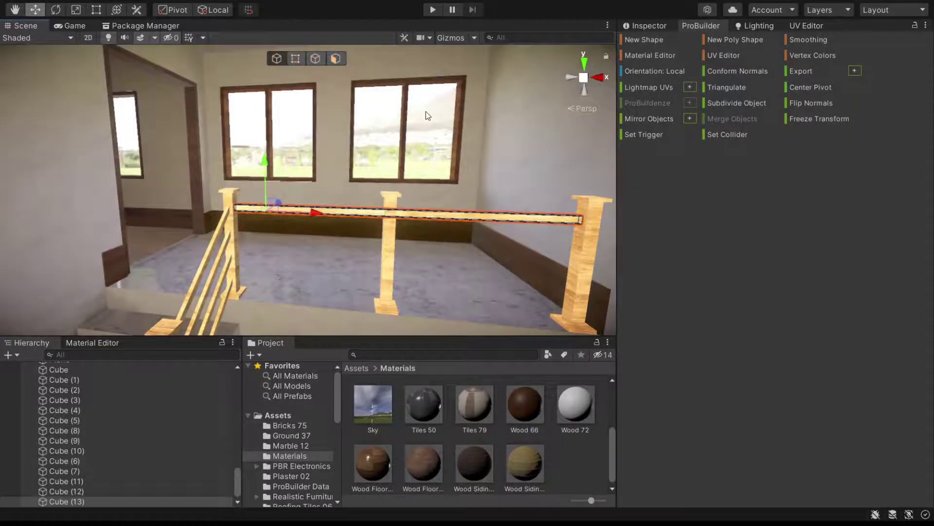
Step: Duplicate the beam with Ctrl+D and lower the copies into stacked rails beneath it
{"action": "left_click_drag", "start_coordinate": [426, 112], "coordinate": [307, 223], "text": "alt"}
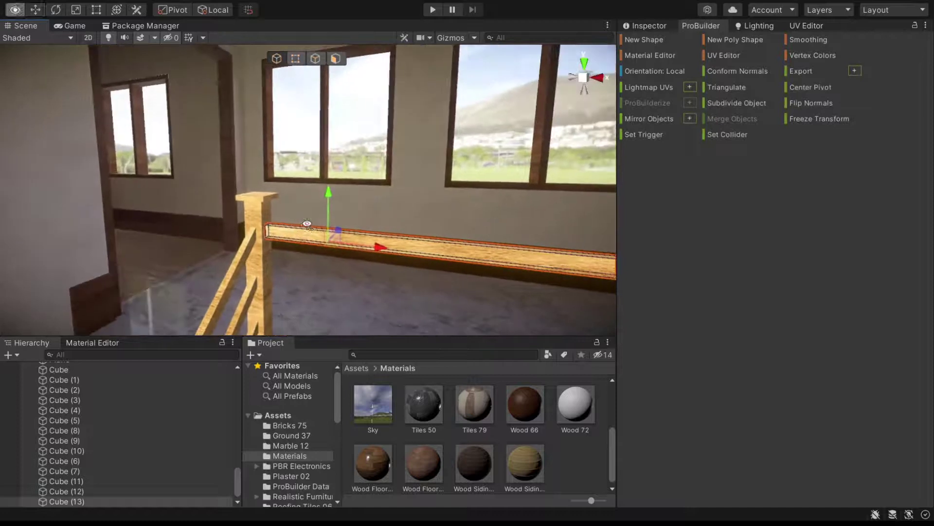
{"action": "key", "text": "ctrl+d"}
{"action": "mouse_move", "coordinate": [330, 198]}
{"action": "left_mouse_down"}
{"action": "mouse_move", "coordinate": [327, 252]}
{"action": "mouse_move", "coordinate": [329, 156]}
{"action": "mouse_move", "coordinate": [334, 258]}
{"action": "left_mouse_up"}
{"action": "key", "text": "ctrl+d"}
{"action": "key", "text": "ctrl+d"}
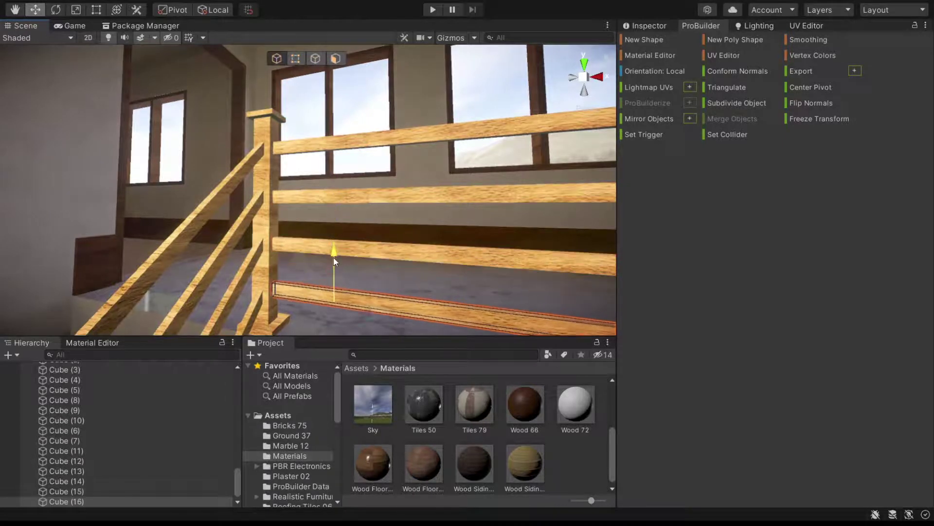
{"action": "mouse_move", "coordinate": [328, 225]}
{"action": "left_mouse_down", "text": "alt"}
{"action": "mouse_move", "coordinate": [368, 246]}
{"action": "mouse_move", "coordinate": [398, 176]}
{"action": "mouse_move", "coordinate": [256, 225]}
{"action": "mouse_move", "coordinate": [312, 226]}
{"action": "left_mouse_up", "text": "alt"}
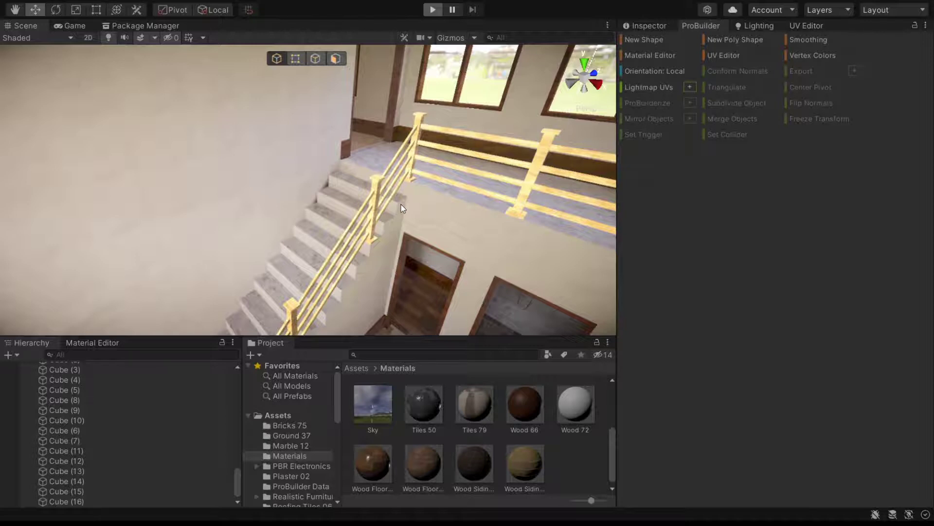
{"action": "key", "text": "ctrl+p"}
{"action": "key", "text": "w"}
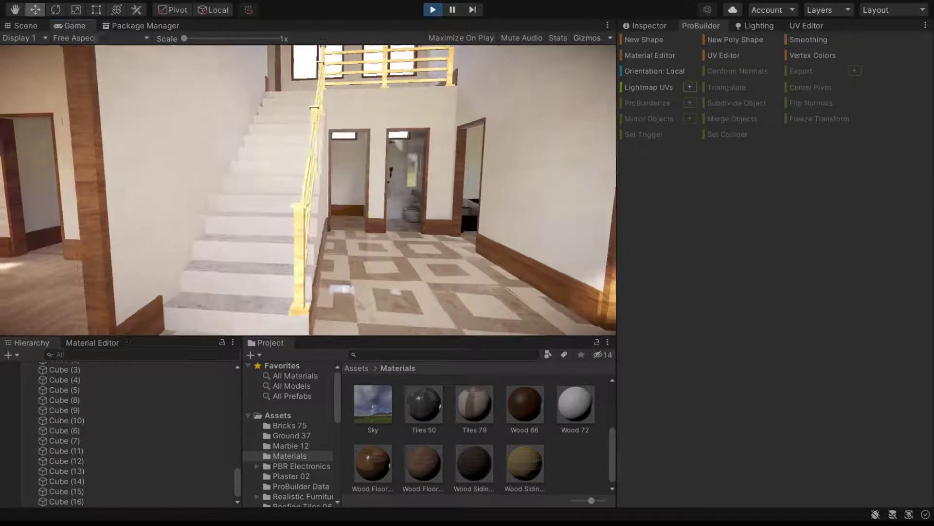
{"action": "key", "text": "w"}
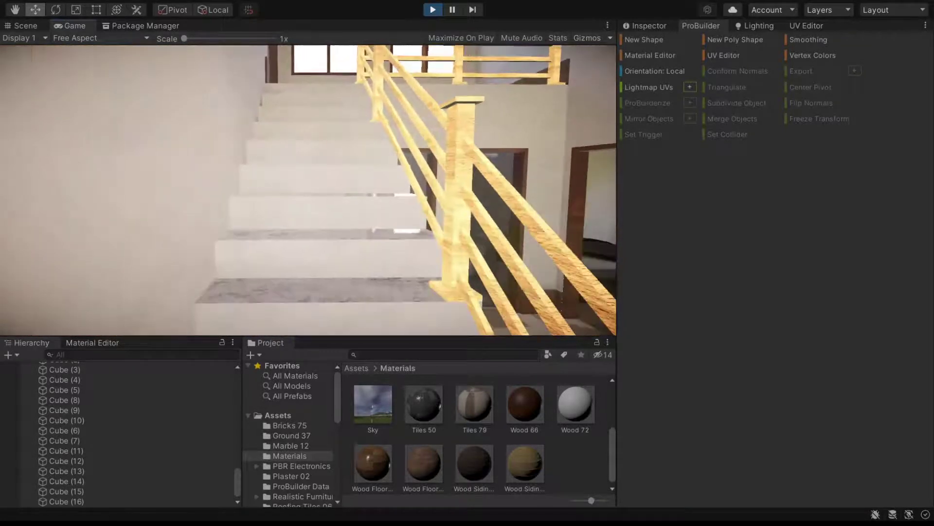
{"action": "key", "text": "w"}
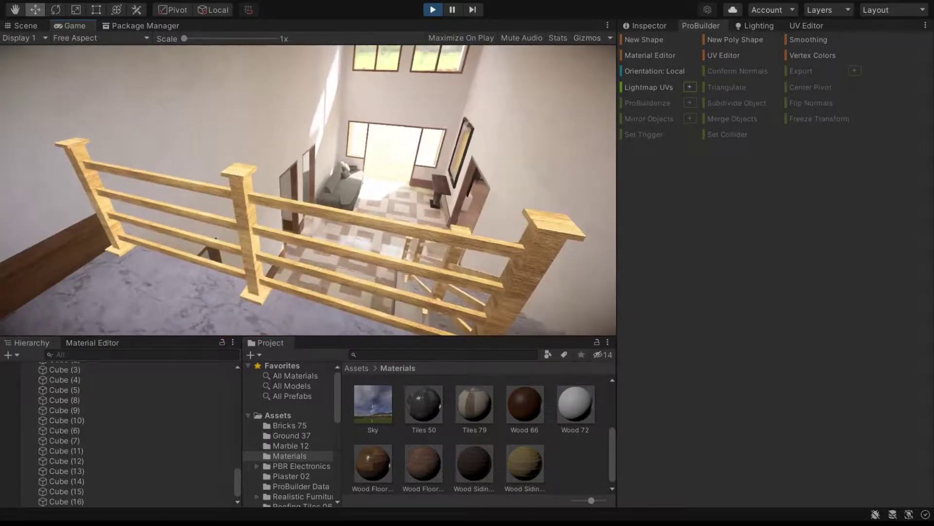
{"action": "left_click", "coordinate": [433, 10]}
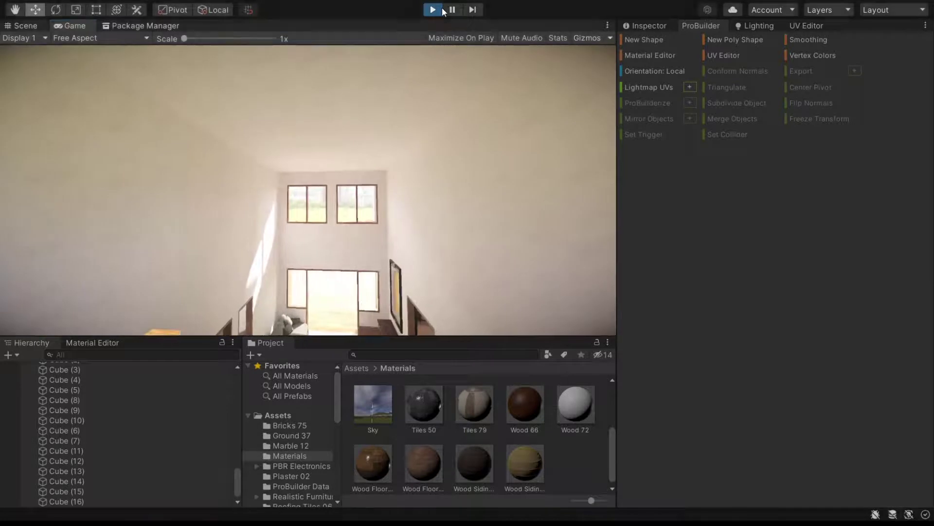
{"action": "mouse_move", "coordinate": [375, 173]}
{"action": "left_mouse_down", "text": "alt"}
{"action": "mouse_move", "coordinate": [278, 206]}
{"action": "mouse_move", "coordinate": [449, 161]}
{"action": "left_mouse_up", "text": "alt"}
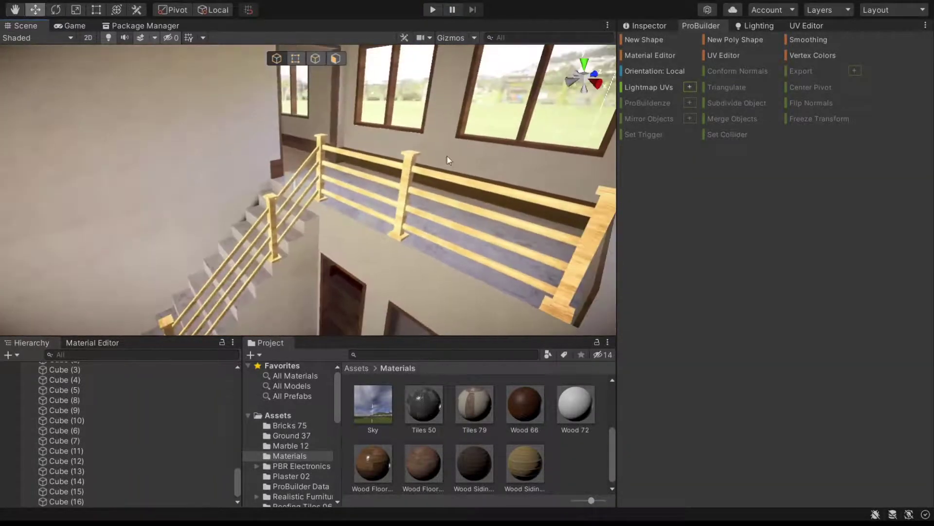
Step: Select the landing and stair railing posts and switch ProBuilder to vertex mode
{"action": "left_click", "coordinate": [608, 212]}
{"action": "left_click_drag", "start_coordinate": [559, 195], "coordinate": [499, 157], "text": "alt"}
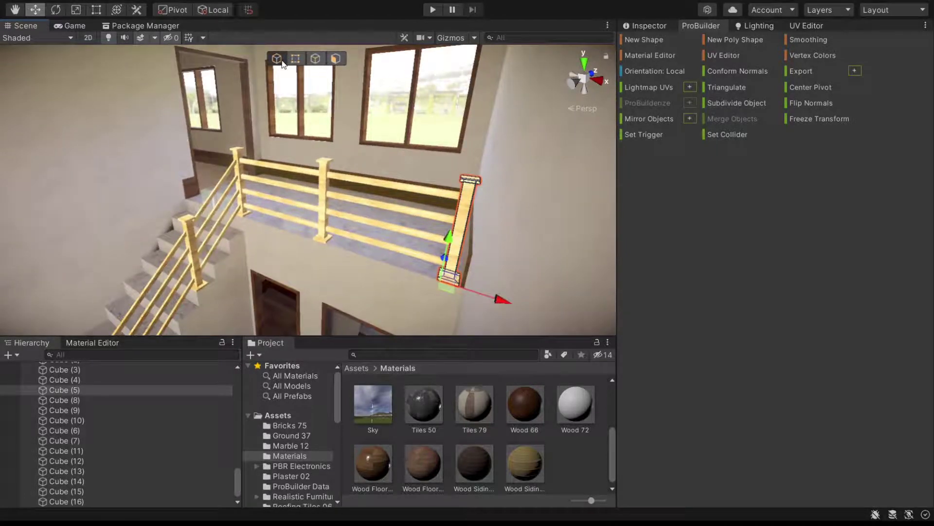
{"action": "left_click", "coordinate": [321, 158]}
{"action": "left_click", "coordinate": [238, 163], "text": "shift"}
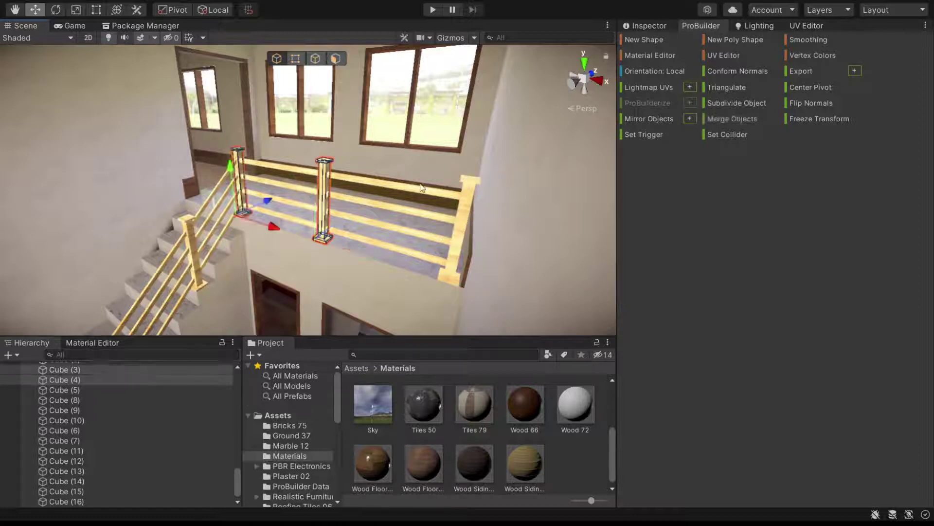
{"action": "left_click", "coordinate": [466, 188], "text": "shift"}
{"action": "left_click", "coordinate": [296, 59]}
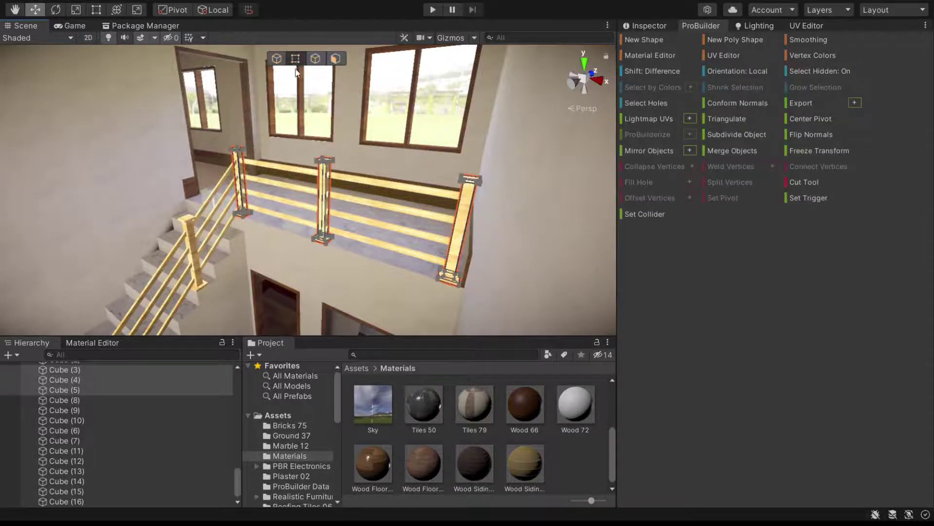
{"action": "right_click_drag", "start_coordinate": [299, 157], "coordinate": [200, 203]}
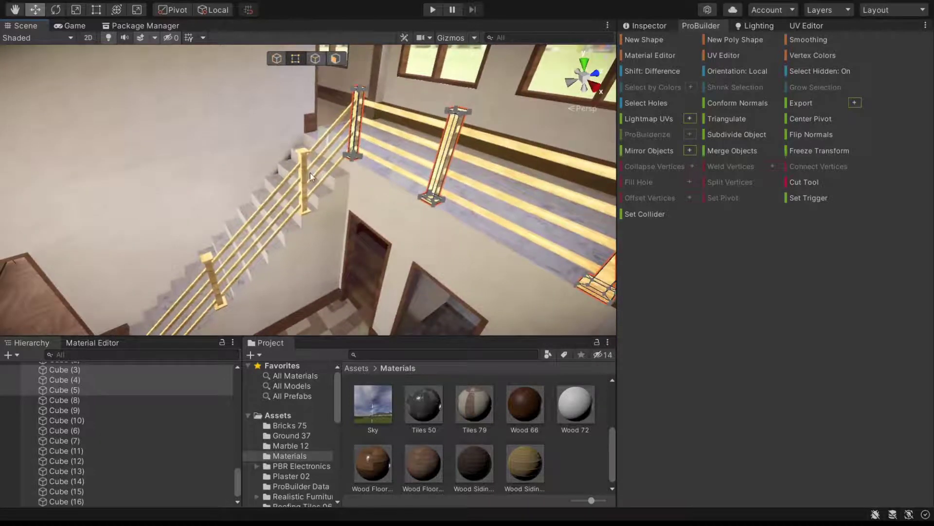
{"action": "left_click", "coordinate": [302, 158], "text": "shift"}
{"action": "mouse_move", "coordinate": [204, 259]}
{"action": "right_mouse_down"}
{"action": "mouse_move", "coordinate": [182, 168]}
{"action": "mouse_move", "coordinate": [351, 129]}
{"action": "mouse_move", "coordinate": [305, 146]}
{"action": "right_mouse_up"}
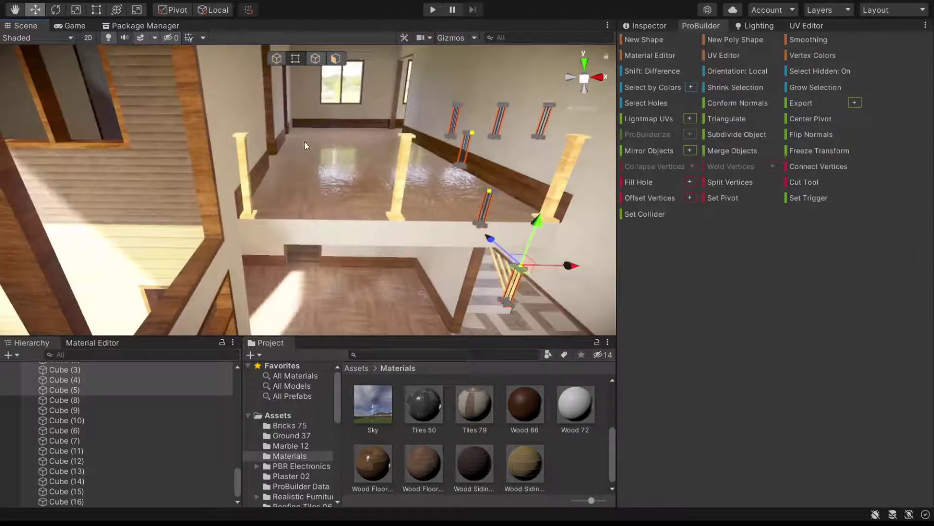
{"action": "left_click", "coordinate": [245, 145]}
{"action": "left_click", "coordinate": [414, 142], "text": "shift"}
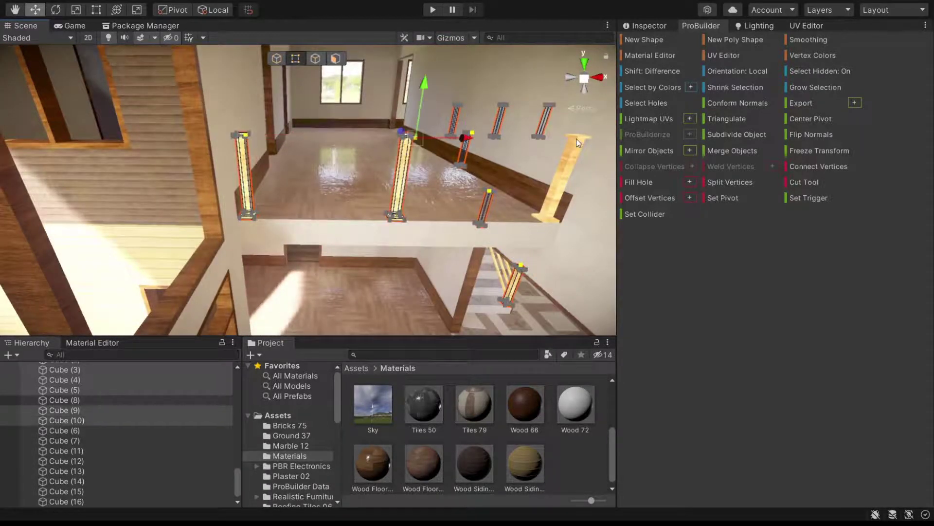
{"action": "left_click", "coordinate": [577, 142], "text": "shift"}
{"action": "right_click_drag", "start_coordinate": [577, 142], "coordinate": [252, 104]}
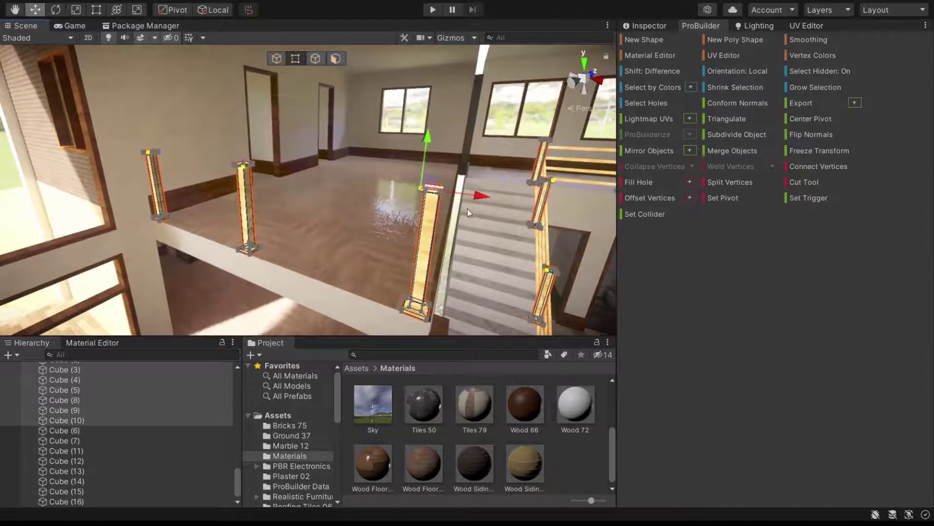
{"action": "mouse_move", "coordinate": [348, 193]}
{"action": "right_mouse_down"}
{"action": "mouse_move", "coordinate": [355, 198]}
{"action": "mouse_move", "coordinate": [269, 229]}
{"action": "right_mouse_up"}
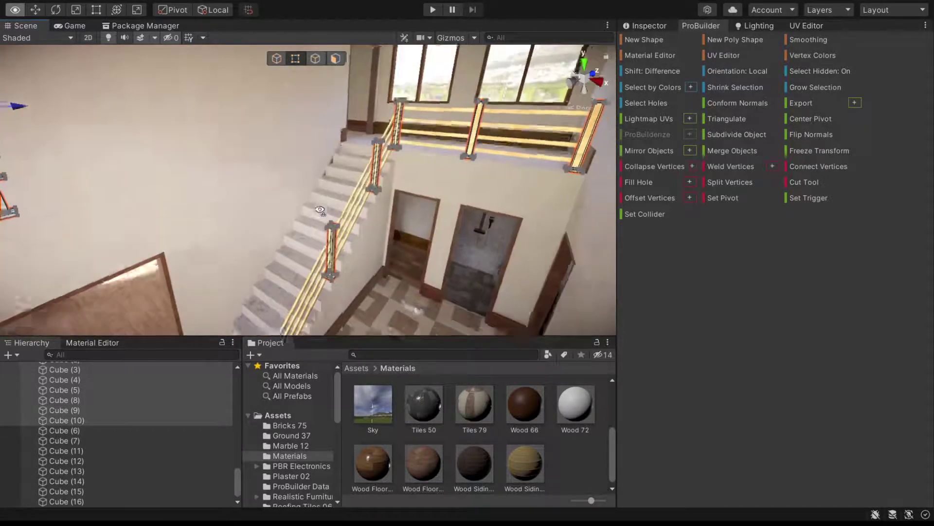
Step: Select the top vertices of the posts and drag them upward on the Y axis
{"action": "left_click", "coordinate": [308, 284], "text": "shift"}
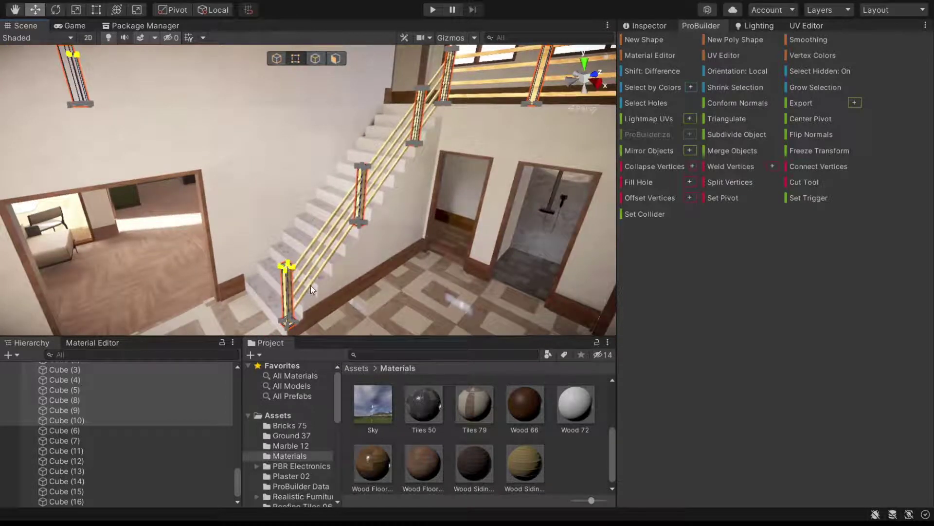
{"action": "mouse_move", "coordinate": [400, 101]}
{"action": "right_mouse_down"}
{"action": "mouse_move", "coordinate": [418, 83]}
{"action": "mouse_move", "coordinate": [279, 118]}
{"action": "mouse_move", "coordinate": [463, 134]}
{"action": "right_mouse_up"}
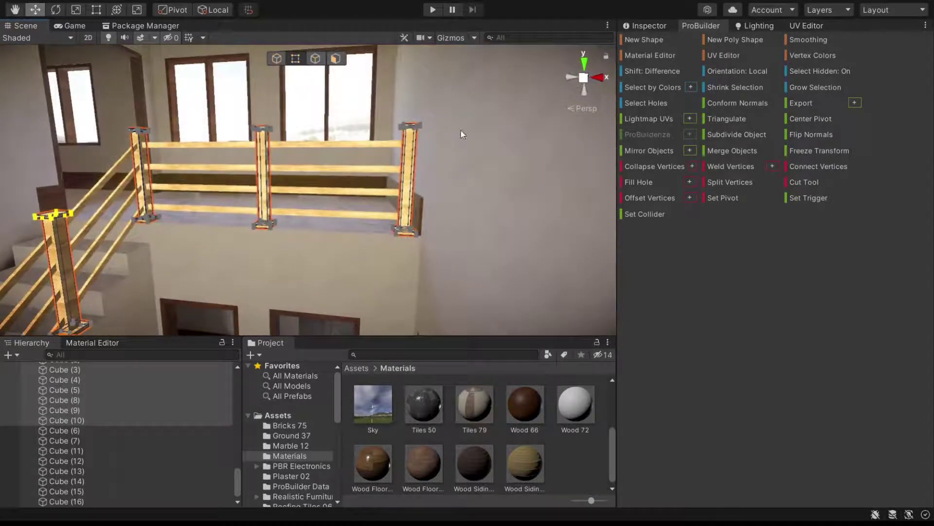
{"action": "left_click", "coordinate": [127, 150], "text": "shift"}
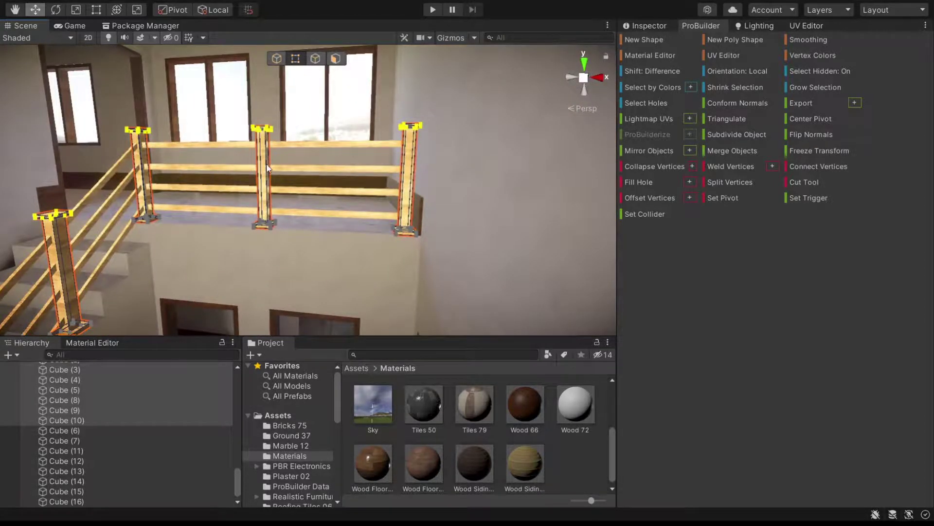
{"action": "right_click_drag", "start_coordinate": [267, 168], "coordinate": [234, 189]}
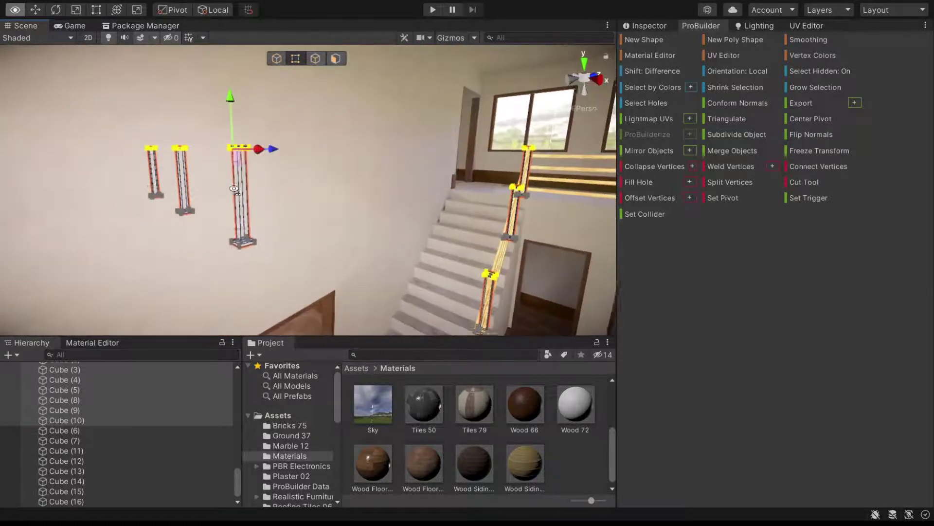
{"action": "left_click_drag", "start_coordinate": [234, 110], "coordinate": [229, 79]}
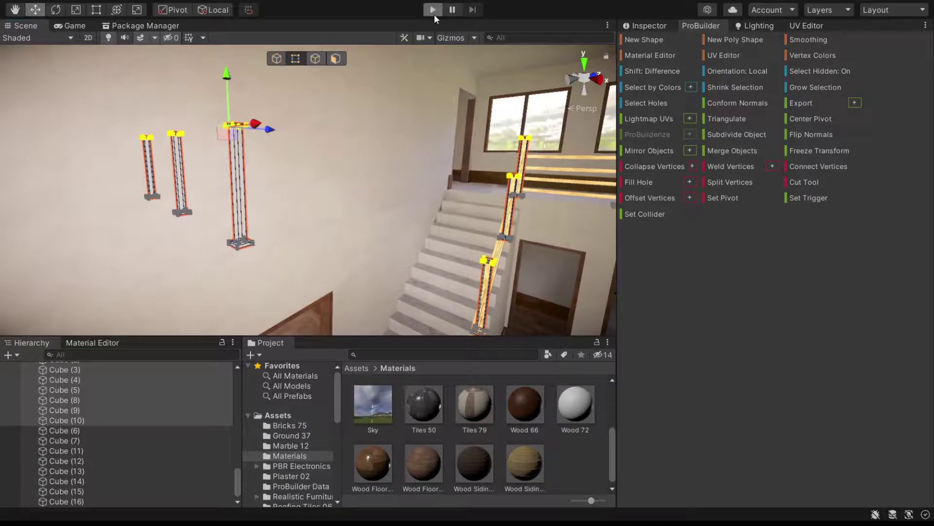
Step: Enter Play mode and walk up the stairs and along the upper landing toward the hallway
{"action": "left_click", "coordinate": [433, 10]}
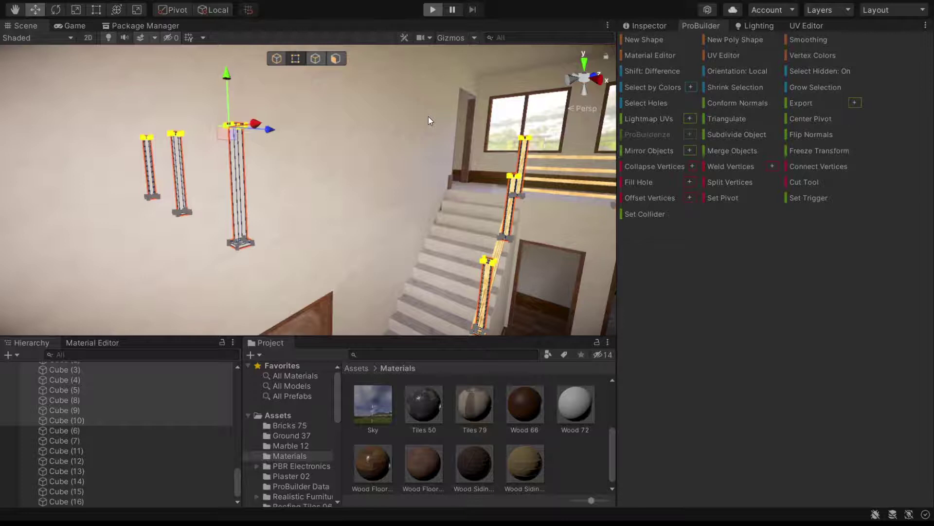
{"action": "key", "text": "w"}
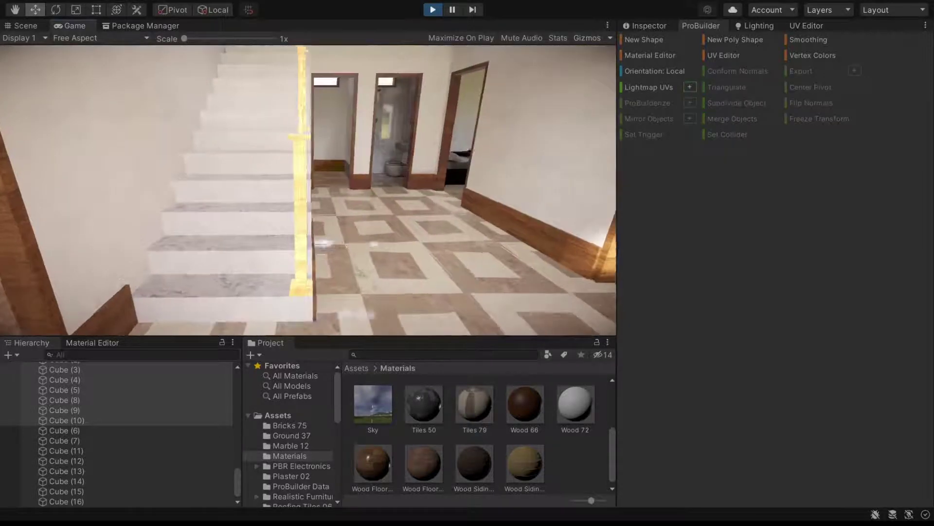
{"action": "key", "text": "w"}
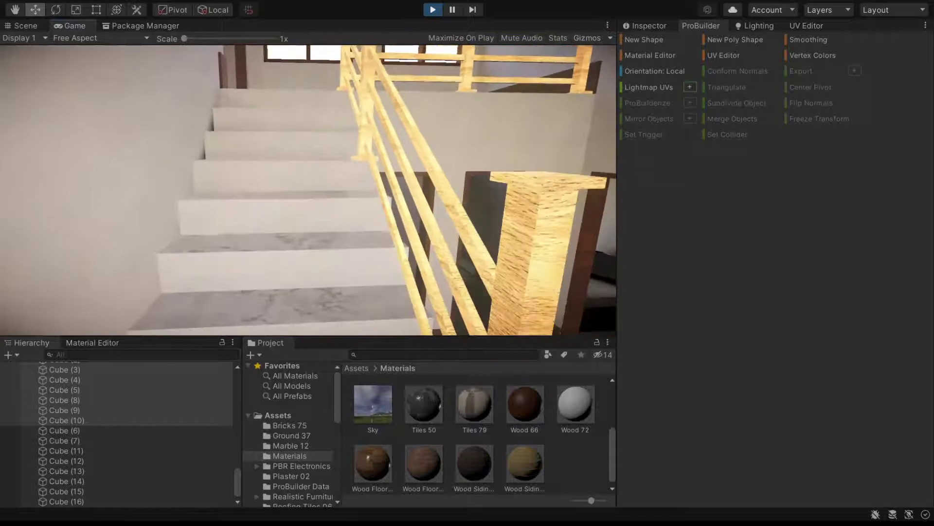
{"action": "key", "text": "w"}
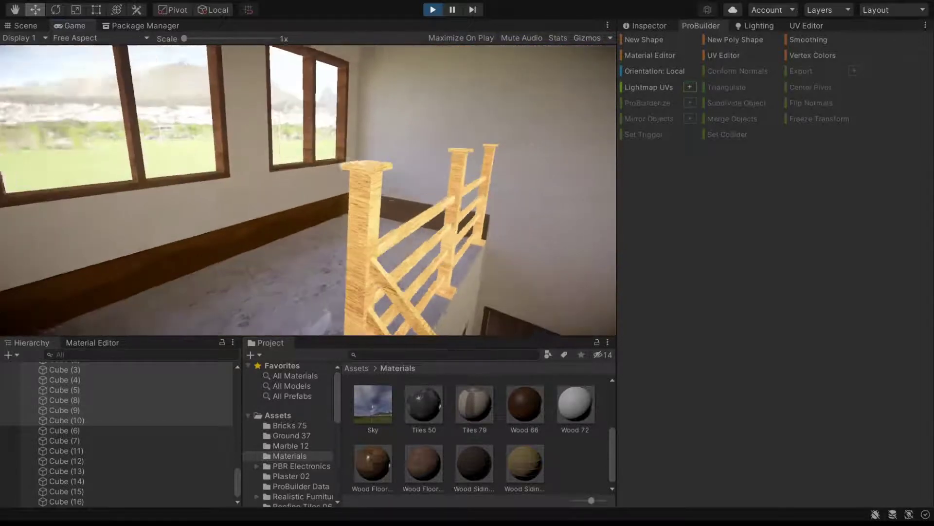
{"action": "key", "text": "w"}
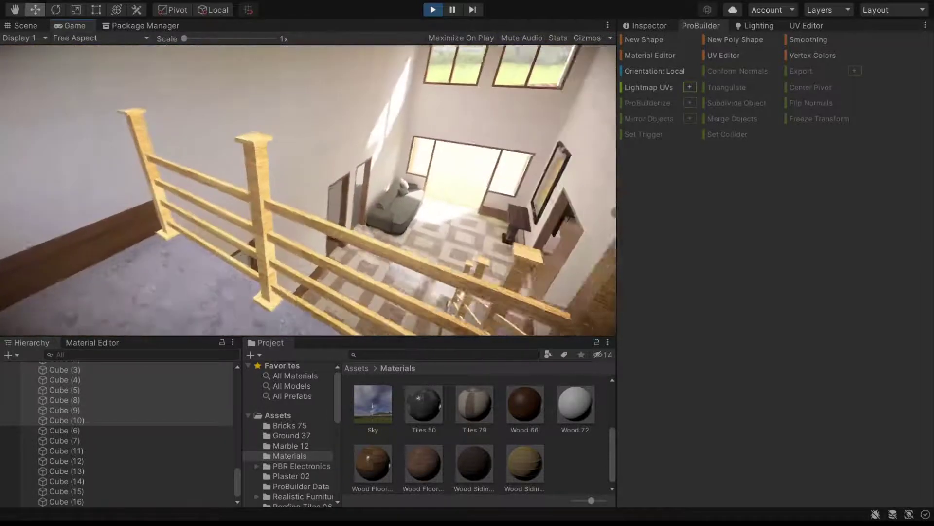
{"action": "key", "text": "w"}
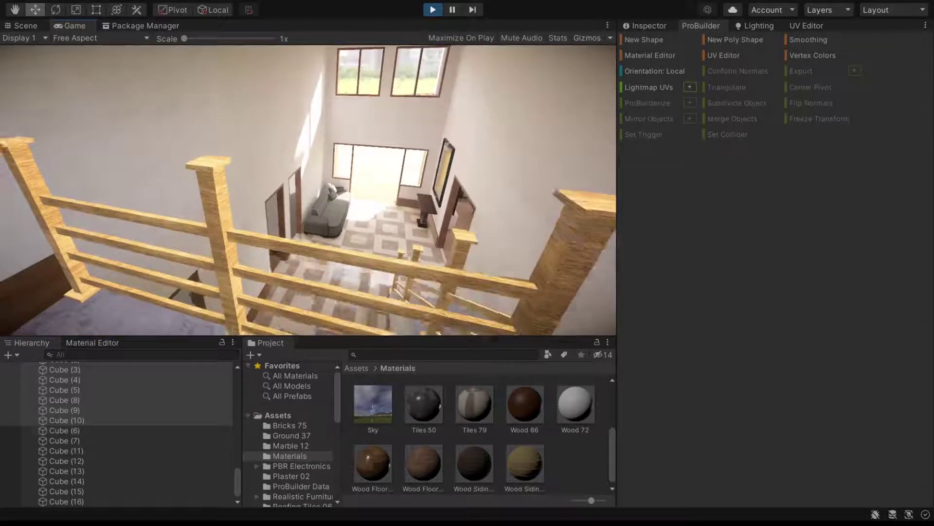
{"action": "key", "text": "w"}
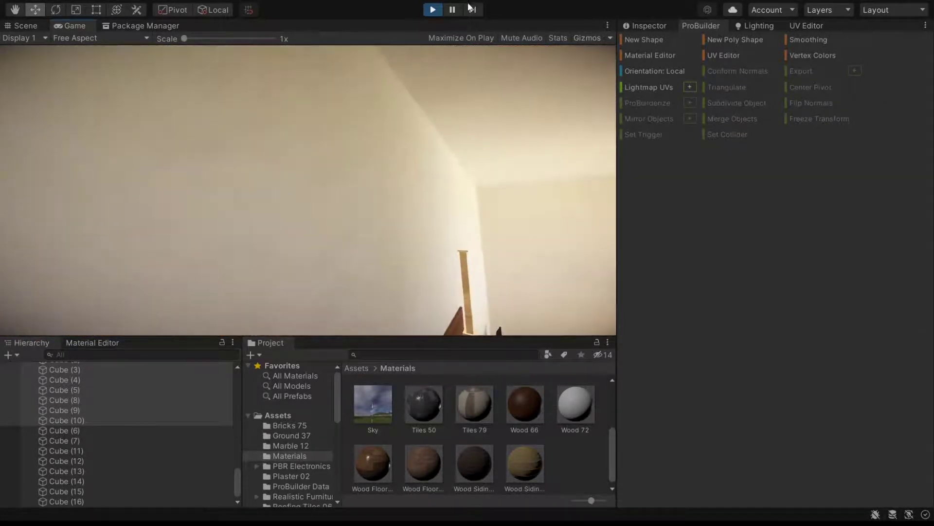
Step: Stop Play mode and duplicate the landing's top rail, raising the copy above the railing
{"action": "left_click", "coordinate": [432, 10]}
{"action": "mouse_move", "coordinate": [377, 115]}
{"action": "right_mouse_down"}
{"action": "mouse_move", "coordinate": [365, 171]}
{"action": "mouse_move", "coordinate": [412, 174]}
{"action": "mouse_move", "coordinate": [403, 214]}
{"action": "right_mouse_up"}
{"action": "left_click", "coordinate": [389, 245]}
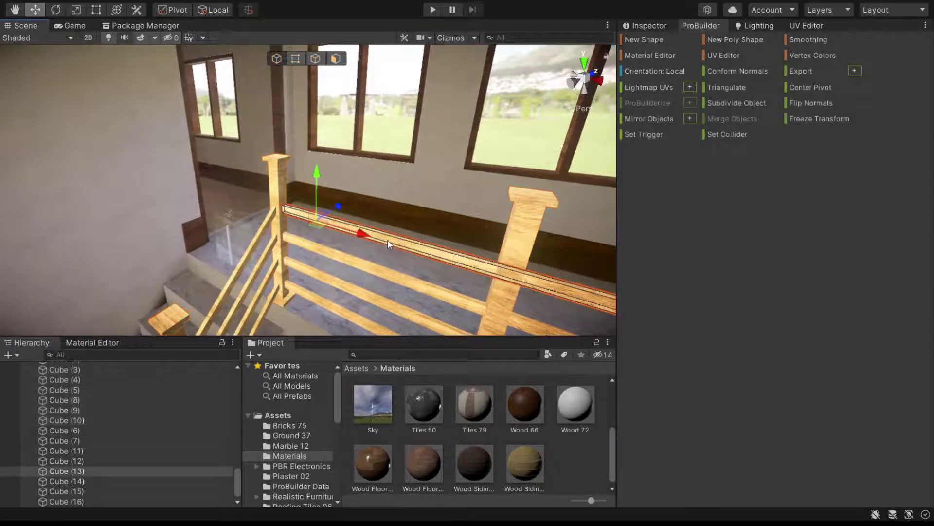
{"action": "key", "text": "ctrl+d"}
{"action": "left_click_drag", "start_coordinate": [317, 176], "coordinate": [317, 146]}
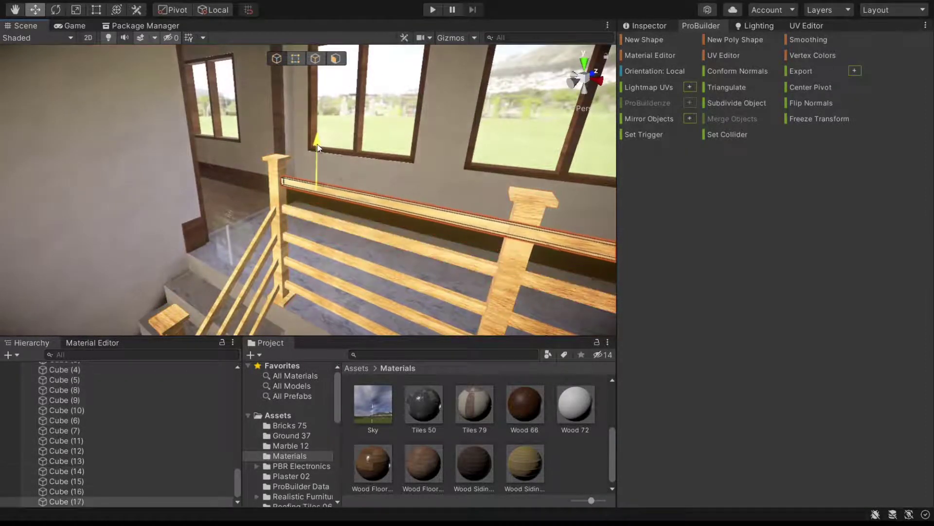
{"action": "mouse_move", "coordinate": [321, 151]}
{"action": "right_mouse_down"}
{"action": "mouse_move", "coordinate": [477, 137]}
{"action": "mouse_move", "coordinate": [424, 113]}
{"action": "right_mouse_up"}
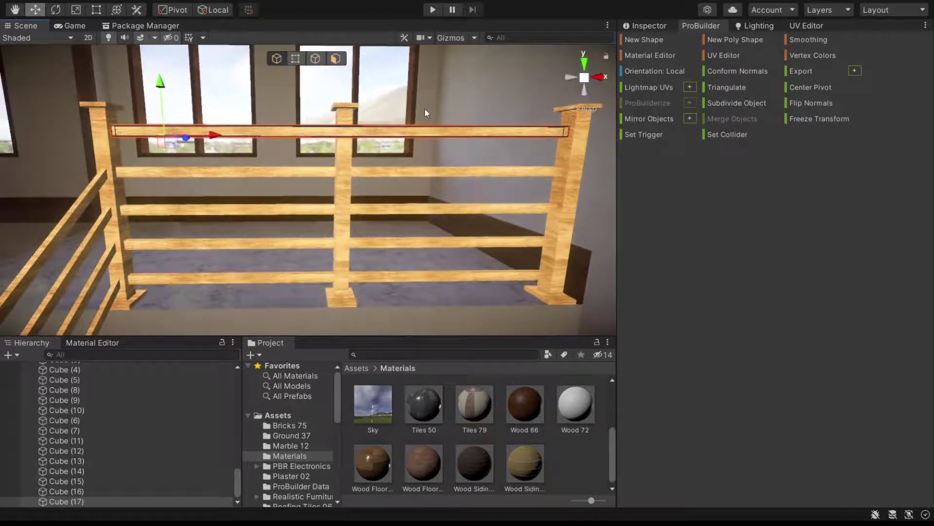
{"action": "left_click_drag", "start_coordinate": [160, 86], "coordinate": [160, 77]}
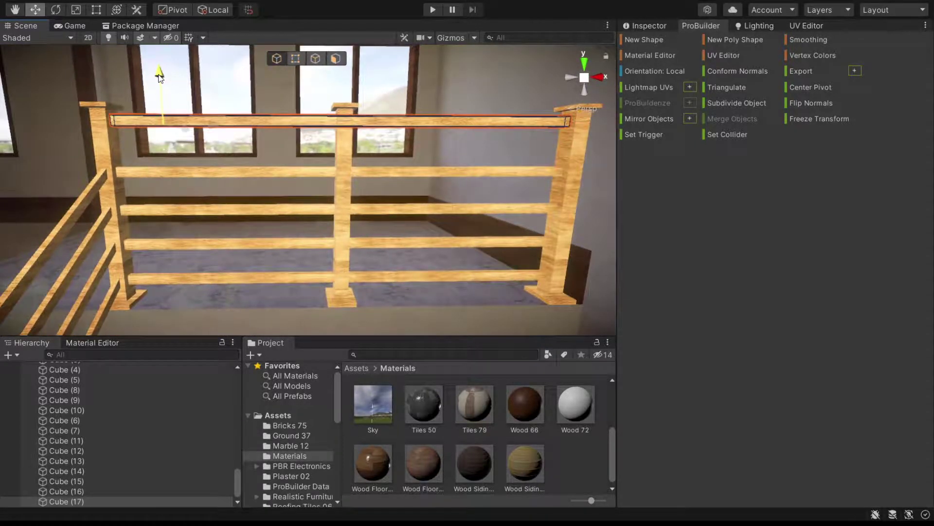
{"action": "mouse_move", "coordinate": [159, 77]}
{"action": "right_mouse_down"}
{"action": "mouse_move", "coordinate": [301, 73]}
{"action": "mouse_move", "coordinate": [338, 175]}
{"action": "right_mouse_up"}
Step: Set the new rail's Scale Z to 2 in the Inspector
{"action": "left_click", "coordinate": [335, 59]}
{"action": "left_click", "coordinate": [317, 205]}
{"action": "right_click_drag", "start_coordinate": [317, 206], "coordinate": [125, 228]}
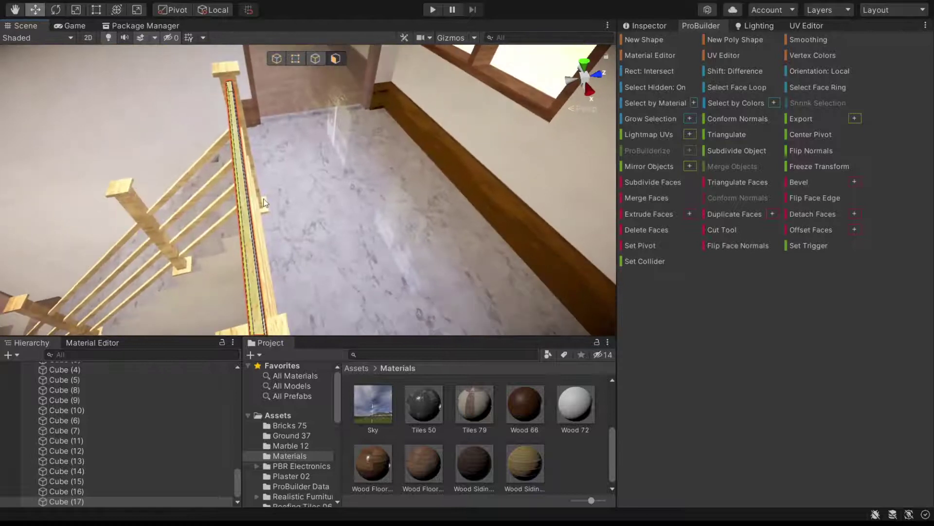
{"action": "left_click", "coordinate": [277, 58]}
{"action": "left_click", "coordinate": [665, 25]}
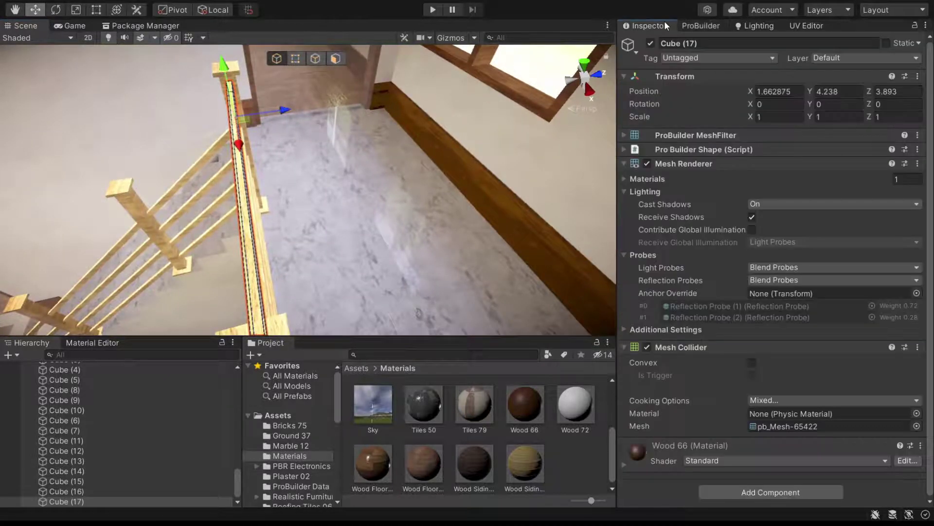
{"action": "left_click", "coordinate": [895, 116]}
{"action": "type", "text": "2"}
{"action": "key", "text": "Return"}
Step: Raise the top railing bar and the bar below it slightly
{"action": "mouse_move", "coordinate": [407, 151]}
{"action": "right_mouse_down"}
{"action": "mouse_move", "coordinate": [400, 158]}
{"action": "mouse_move", "coordinate": [447, 115]}
{"action": "mouse_move", "coordinate": [281, 145]}
{"action": "mouse_move", "coordinate": [507, 101]}
{"action": "mouse_move", "coordinate": [268, 153]}
{"action": "right_mouse_up"}
{"action": "left_click", "coordinate": [281, 144]}
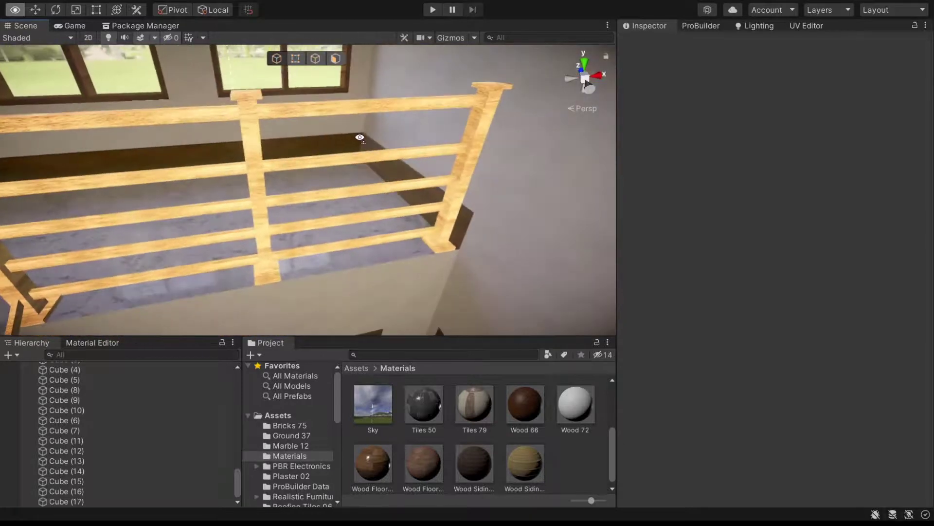
{"action": "left_click", "coordinate": [267, 149]}
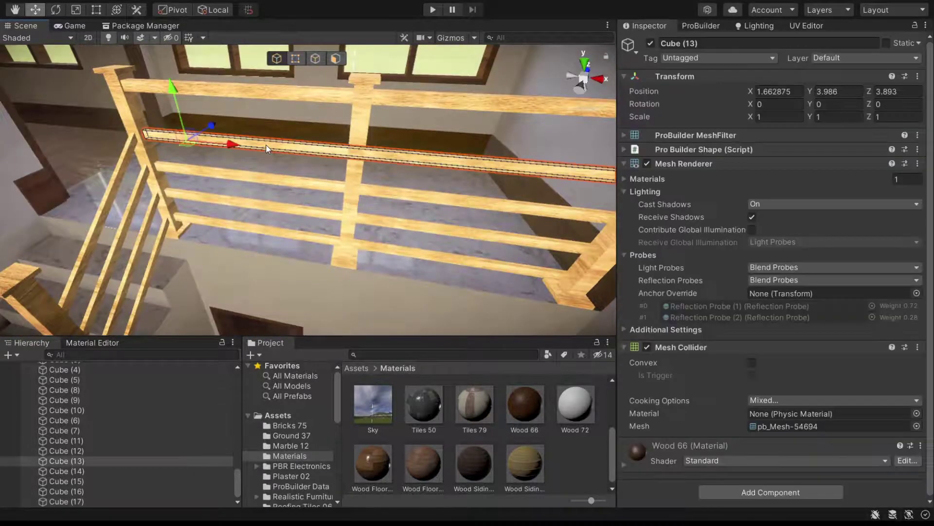
{"action": "mouse_move", "coordinate": [200, 119]}
{"action": "right_mouse_down"}
{"action": "mouse_move", "coordinate": [296, 87]}
{"action": "mouse_move", "coordinate": [314, 137]}
{"action": "right_mouse_up"}
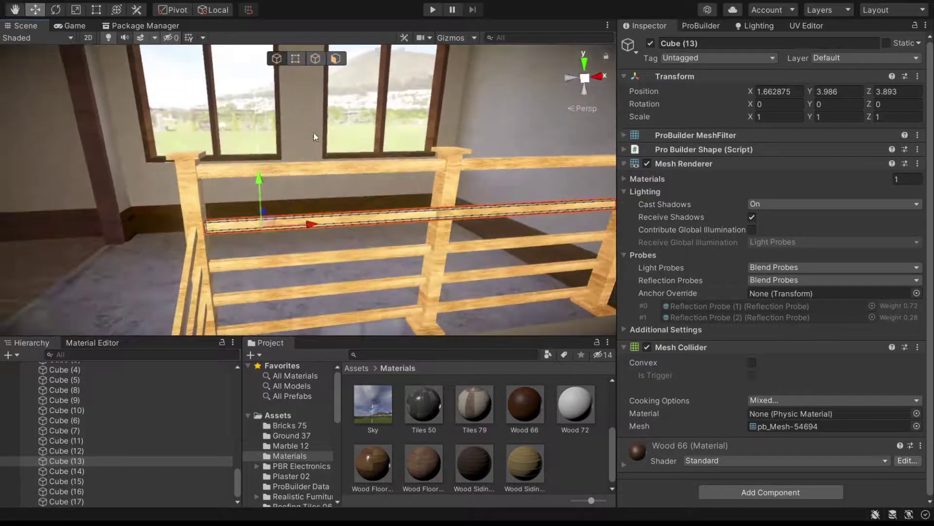
{"action": "left_click_drag", "start_coordinate": [264, 193], "coordinate": [305, 181]}
{"action": "right_click_drag", "start_coordinate": [304, 181], "coordinate": [308, 166]}
{"action": "left_click", "coordinate": [308, 166]}
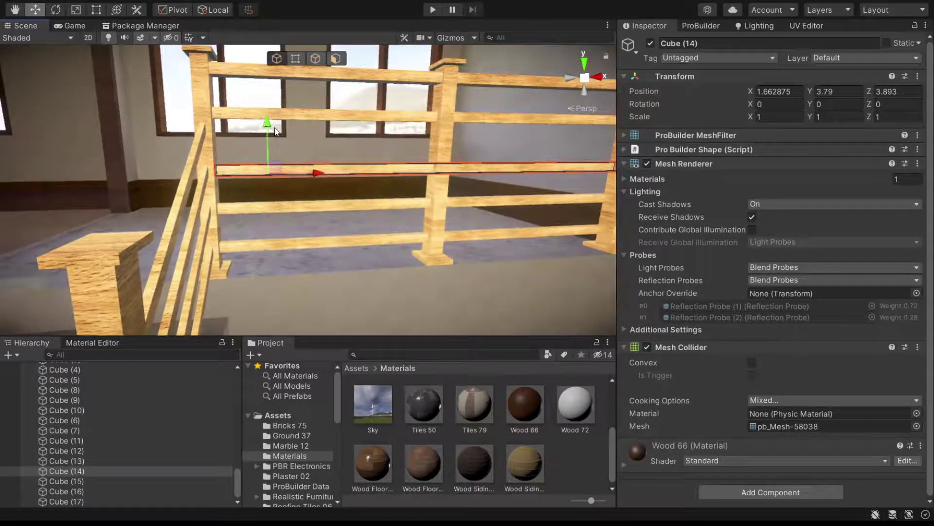
{"action": "left_click_drag", "start_coordinate": [271, 129], "coordinate": [270, 122]}
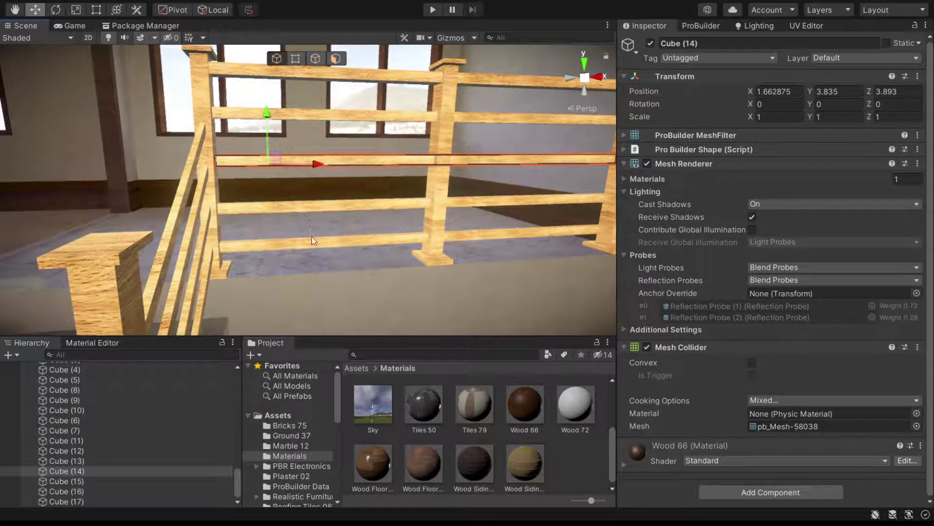
Step: Nudge the upper, second and third bars up so they are evenly spaced
{"action": "left_click", "coordinate": [317, 205]}
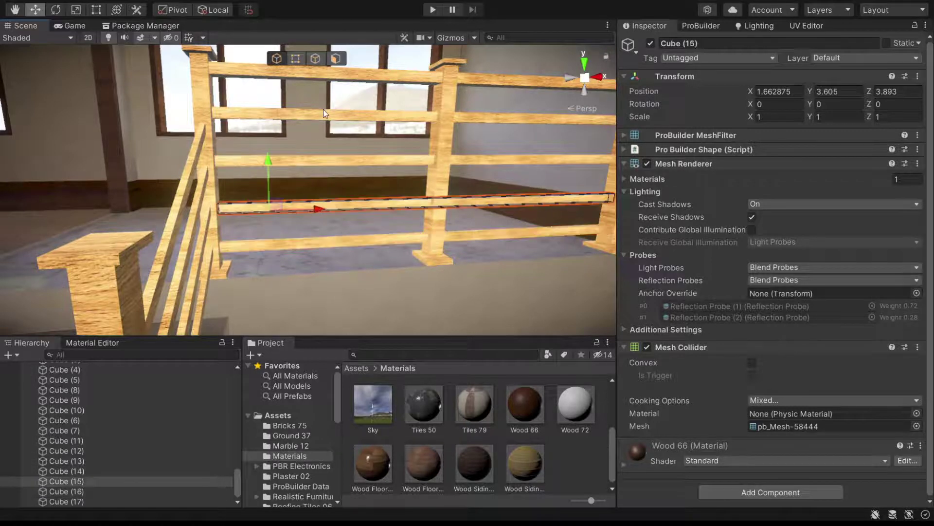
{"action": "left_click", "coordinate": [322, 113]}
{"action": "left_click_drag", "start_coordinate": [268, 79], "coordinate": [268, 76]}
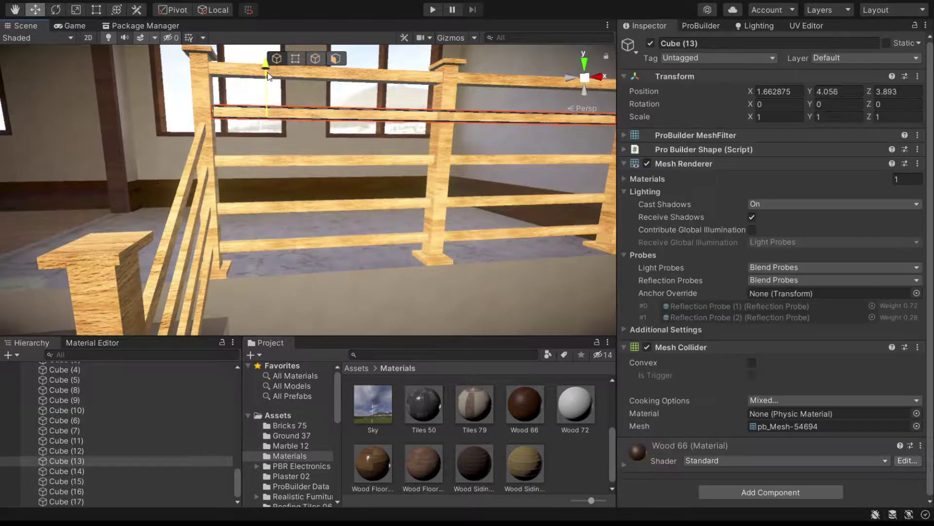
{"action": "left_click", "coordinate": [315, 162]}
{"action": "left_click_drag", "start_coordinate": [270, 117], "coordinate": [269, 124]}
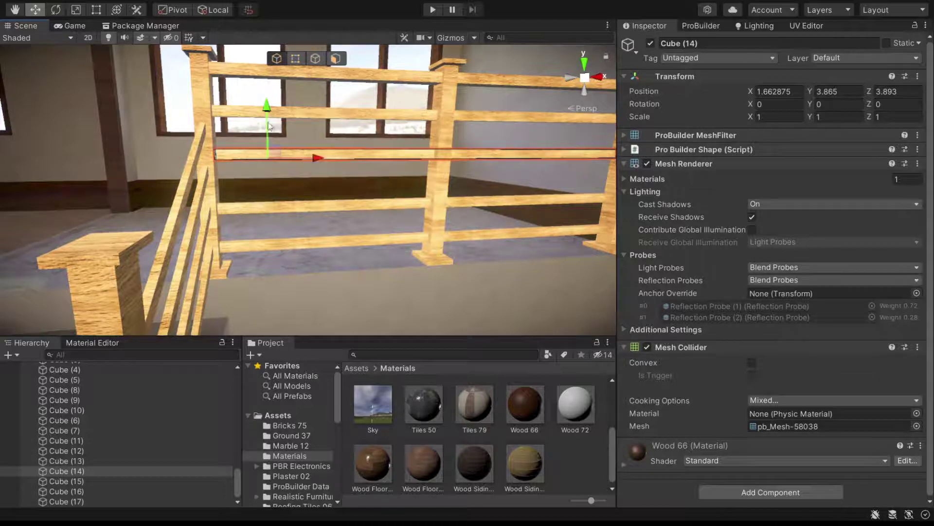
{"action": "left_click", "coordinate": [303, 212]}
{"action": "left_click_drag", "start_coordinate": [268, 165], "coordinate": [268, 159]}
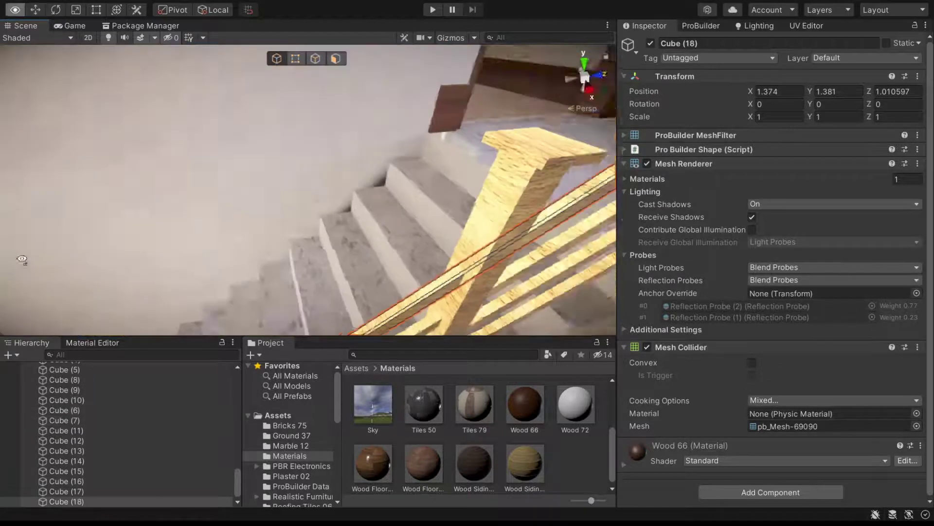
Step: Raise stair rail Cube (18) to Y 1.574 and set its Scale X to 2
{"action": "left_click_drag", "start_coordinate": [22, 260], "coordinate": [153, 248], "text": "alt"}
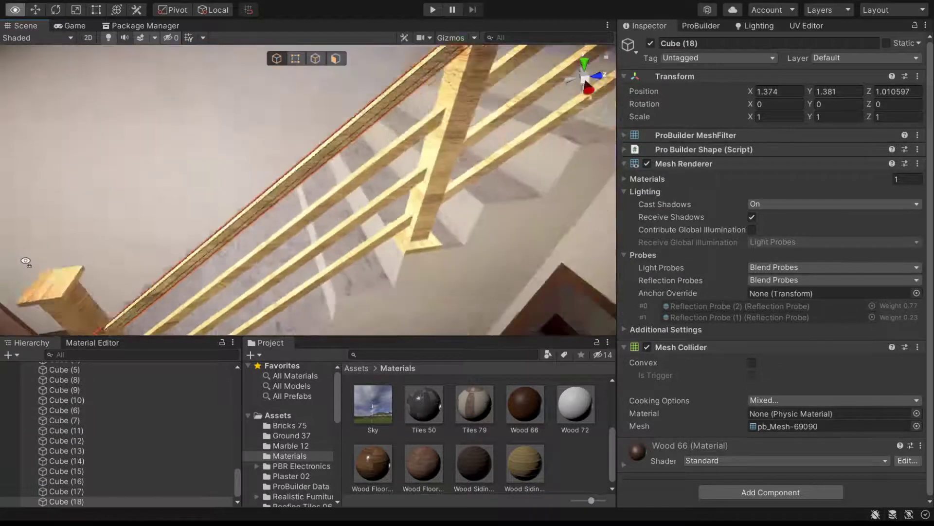
{"action": "mouse_move", "coordinate": [218, 249]}
{"action": "left_mouse_down"}
{"action": "mouse_move", "coordinate": [216, 225]}
{"action": "mouse_move", "coordinate": [506, 182]}
{"action": "left_mouse_up"}
{"action": "type", "text": "2"}
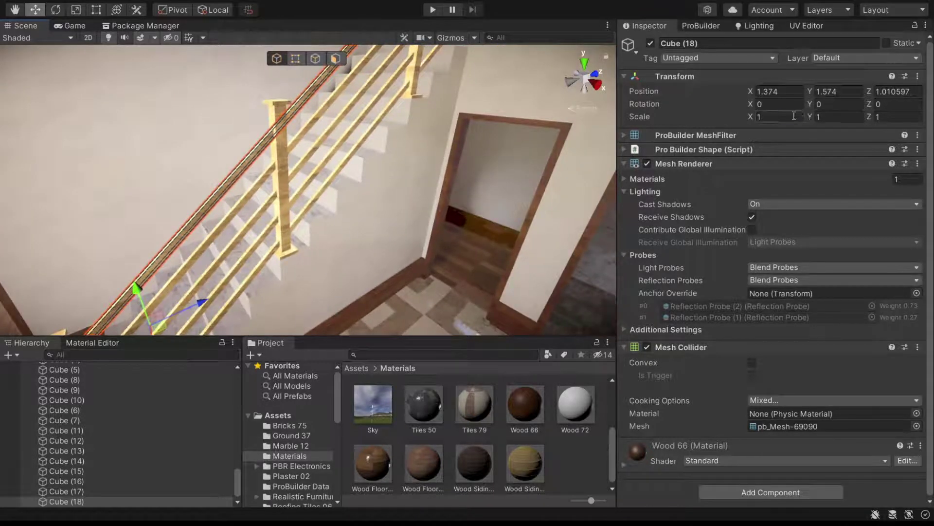
{"action": "mouse_move", "coordinate": [559, 141]}
{"action": "left_mouse_down", "text": "alt"}
{"action": "mouse_move", "coordinate": [425, 131]}
{"action": "mouse_move", "coordinate": [334, 109]}
{"action": "mouse_move", "coordinate": [353, 186]}
{"action": "mouse_move", "coordinate": [91, 231]}
{"action": "mouse_move", "coordinate": [305, 202]}
{"action": "mouse_move", "coordinate": [393, 217]}
{"action": "left_mouse_up", "text": "alt"}
{"action": "left_click", "coordinate": [334, 109]}
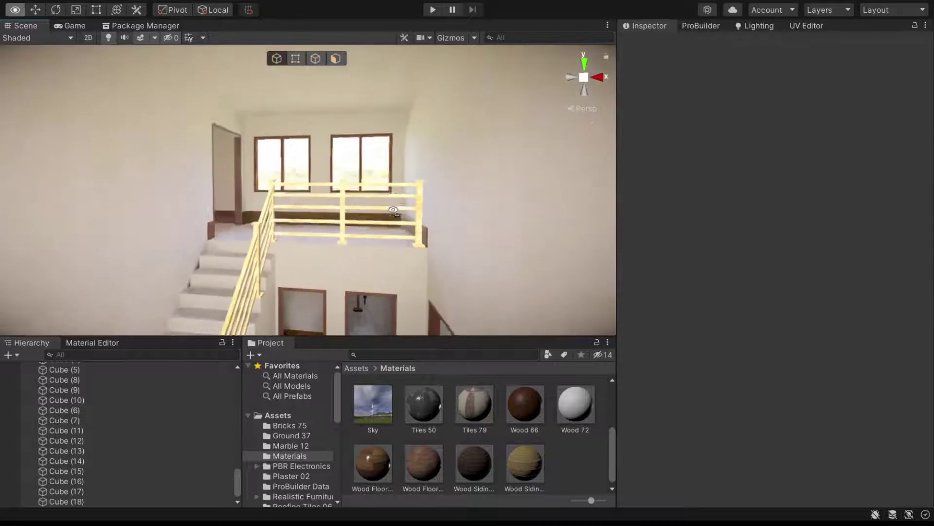
Step: Duplicate Plaster Black as a new 'Metal' material with Metallic and Smoothness at 1
{"action": "scroll", "coordinate": [395, 224], "scroll_direction": "up", "scroll_amount": 3}
{"action": "scroll", "coordinate": [399, 238], "scroll_direction": "up", "scroll_amount": 3}
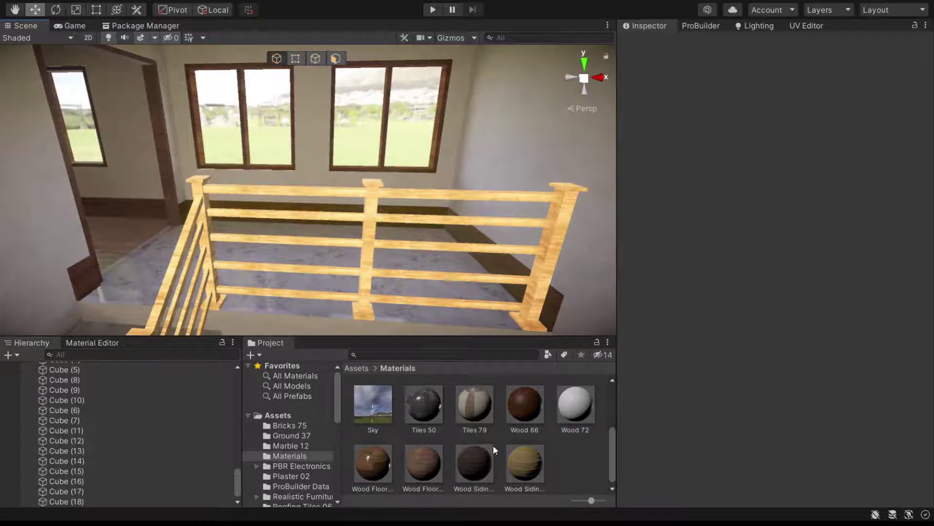
{"action": "scroll", "coordinate": [493, 445], "scroll_direction": "up", "scroll_amount": 3}
{"action": "scroll", "coordinate": [492, 442], "scroll_direction": "down", "scroll_amount": 3}
{"action": "scroll", "coordinate": [512, 439], "scroll_direction": "up", "scroll_amount": 2}
{"action": "scroll", "coordinate": [512, 439], "scroll_direction": "up", "scroll_amount": 2}
{"action": "scroll", "coordinate": [513, 439], "scroll_direction": "down", "scroll_amount": 3}
{"action": "scroll", "coordinate": [510, 435], "scroll_direction": "up", "scroll_amount": 1}
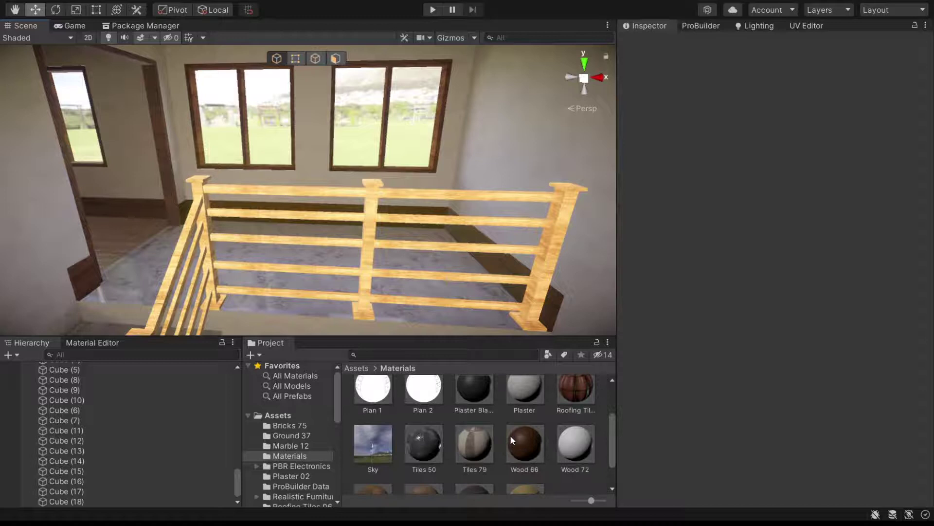
{"action": "left_click", "coordinate": [492, 405]}
{"action": "key", "text": "ctrl+d"}
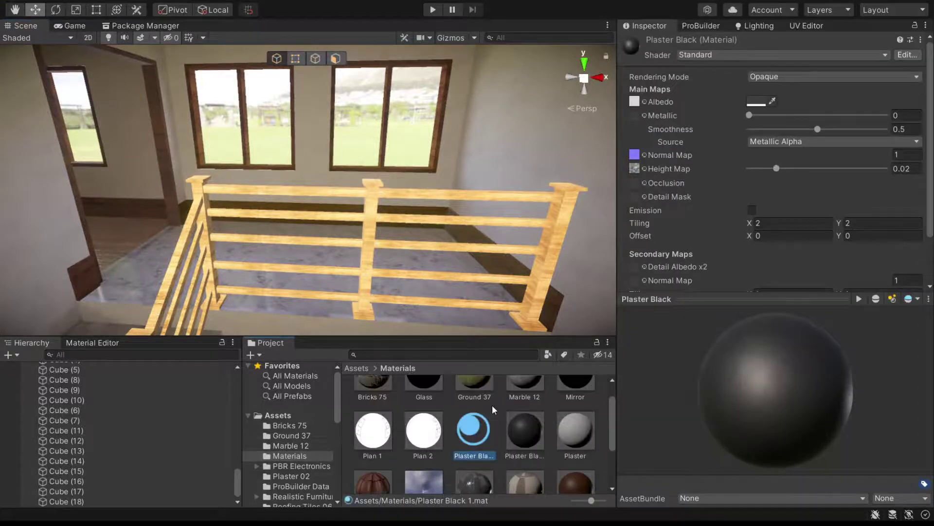
{"action": "type", "text": "Metal"}
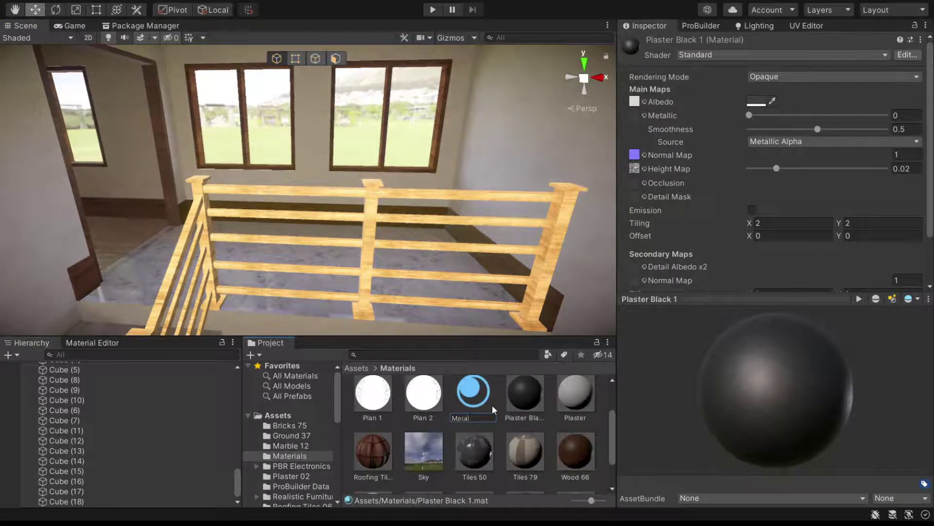
{"action": "key", "text": "Return"}
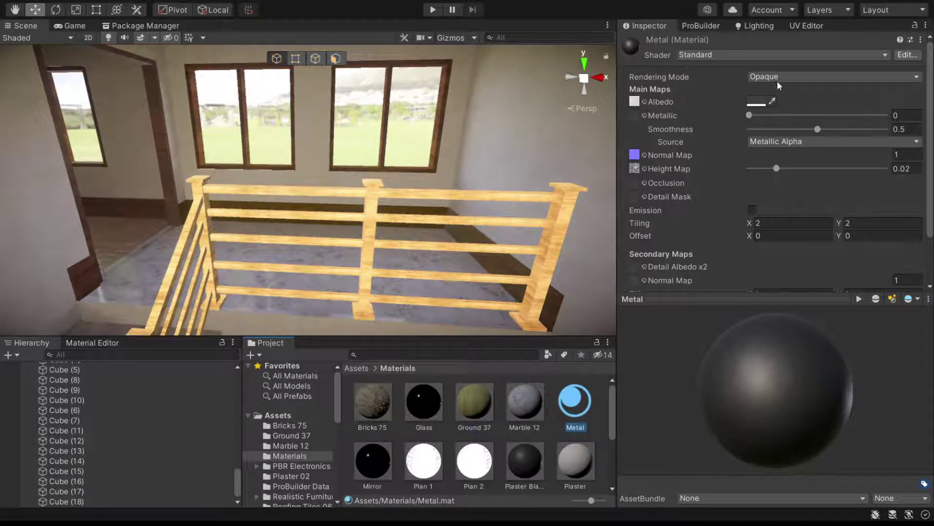
{"action": "left_click_drag", "start_coordinate": [818, 129], "coordinate": [888, 129]}
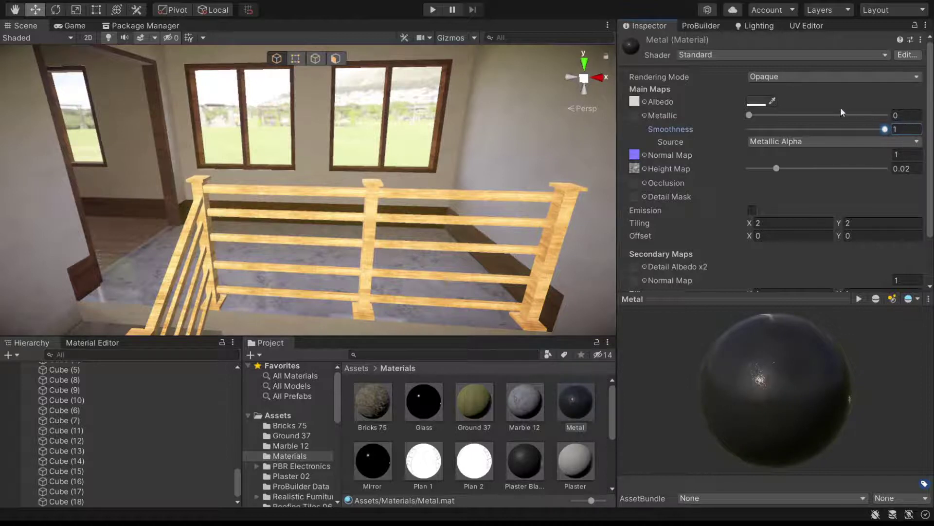
{"action": "left_click_drag", "start_coordinate": [749, 116], "coordinate": [919, 116]}
Step: Apply the Metal material to the lower landing railing bars
{"action": "left_click_drag", "start_coordinate": [578, 403], "coordinate": [496, 313]}
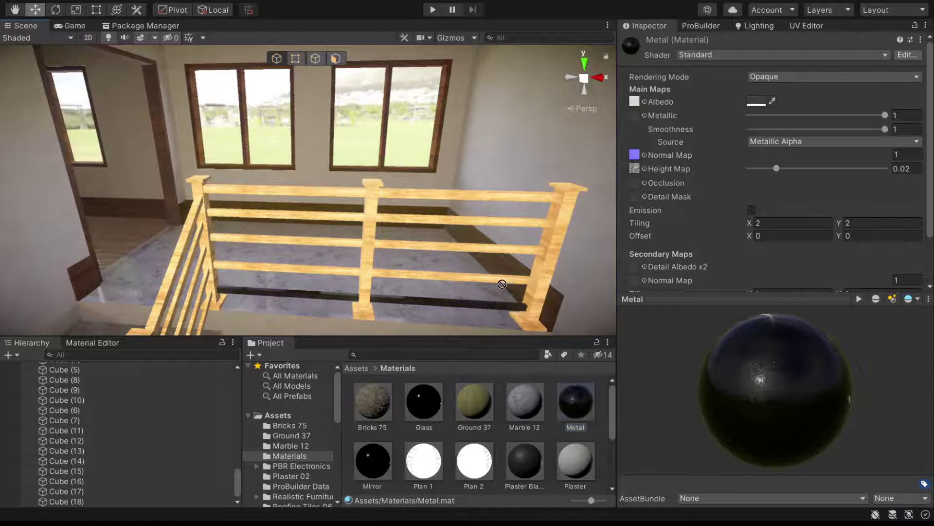
{"action": "left_click_drag", "start_coordinate": [557, 365], "coordinate": [506, 290]}
{"action": "left_click_drag", "start_coordinate": [503, 253], "coordinate": [501, 235]}
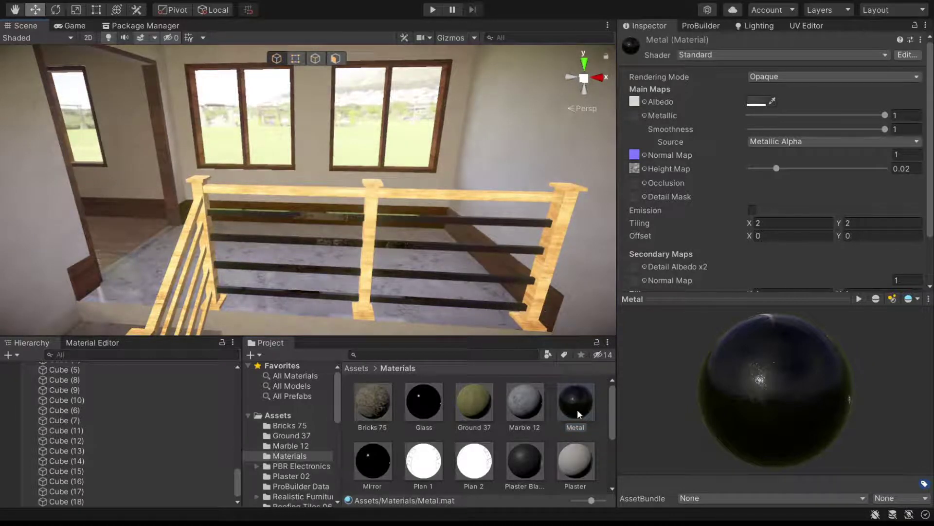
Step: Apply Metal to the top landing rail and each stair handrail bar
{"action": "left_click_drag", "start_coordinate": [580, 414], "coordinate": [444, 198]}
{"action": "middle_click_drag", "start_coordinate": [490, 262], "coordinate": [484, 160]}
{"action": "left_click_drag", "start_coordinate": [496, 187], "coordinate": [343, 101], "text": "alt"}
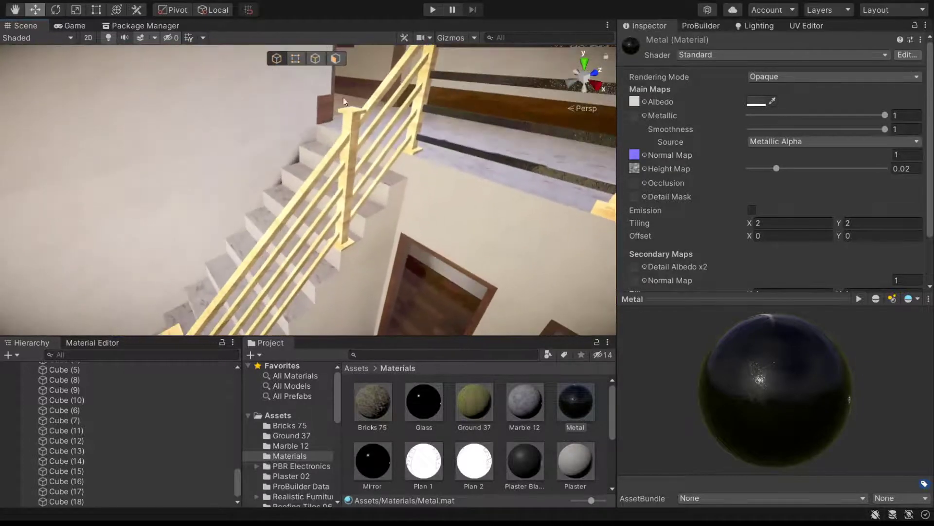
{"action": "left_click_drag", "start_coordinate": [287, 205], "coordinate": [291, 207]}
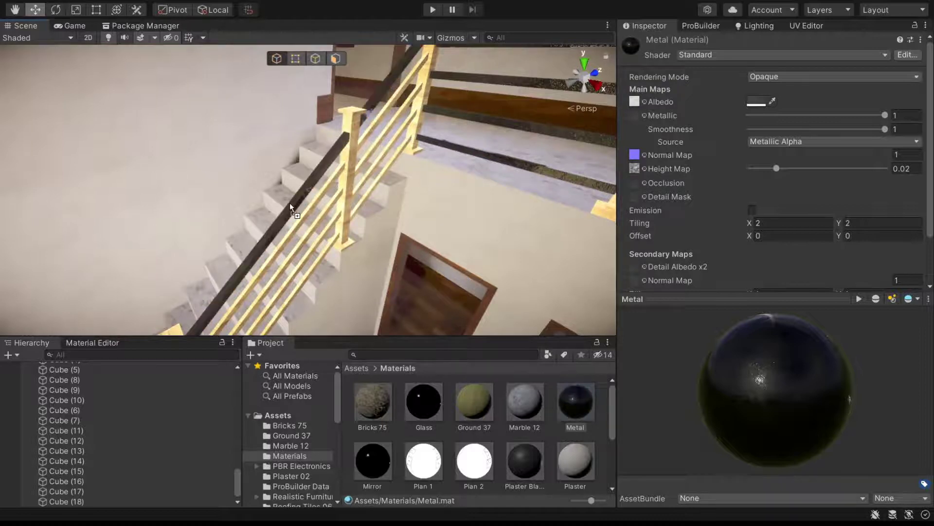
{"action": "left_click_drag", "start_coordinate": [559, 387], "coordinate": [299, 226]}
{"action": "left_click_drag", "start_coordinate": [583, 391], "coordinate": [319, 229]}
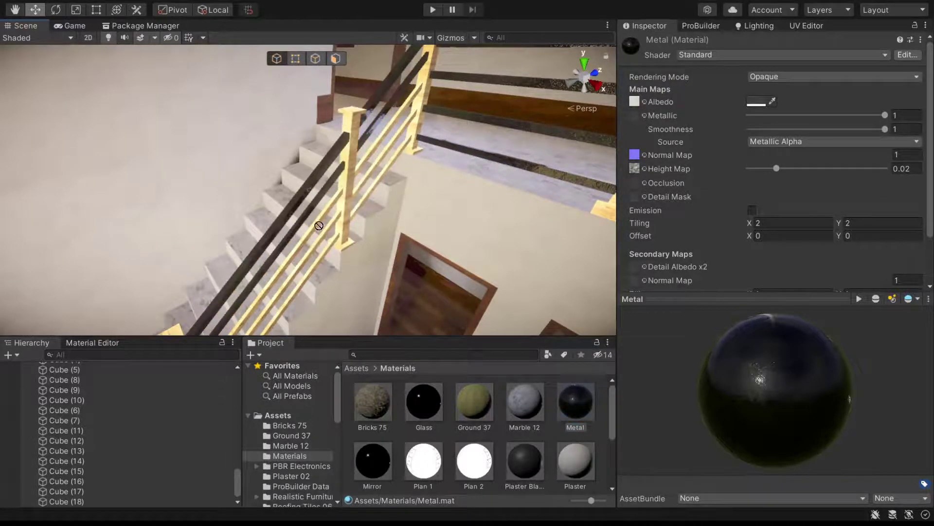
{"action": "left_click_drag", "start_coordinate": [575, 407], "coordinate": [317, 251]}
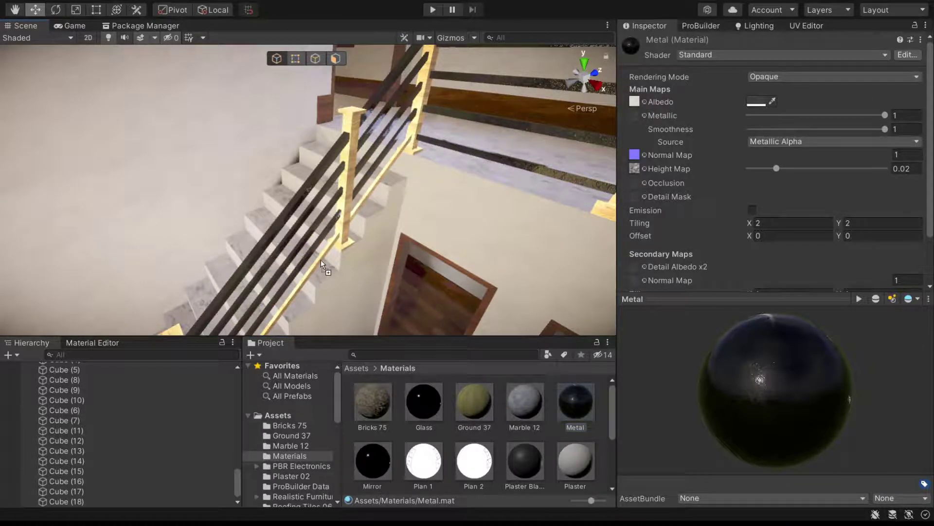
{"action": "right_click_drag", "start_coordinate": [381, 219], "coordinate": [263, 279]}
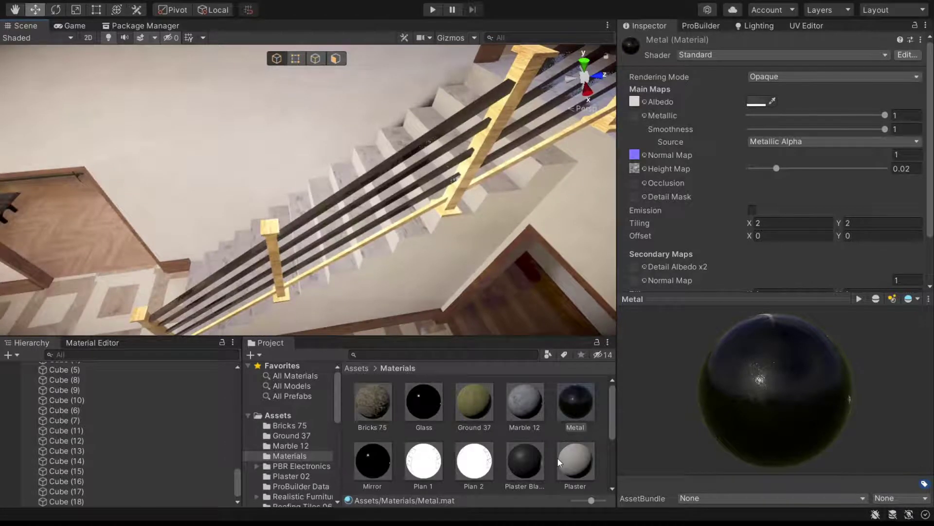
{"action": "left_click_drag", "start_coordinate": [575, 403], "coordinate": [404, 227]}
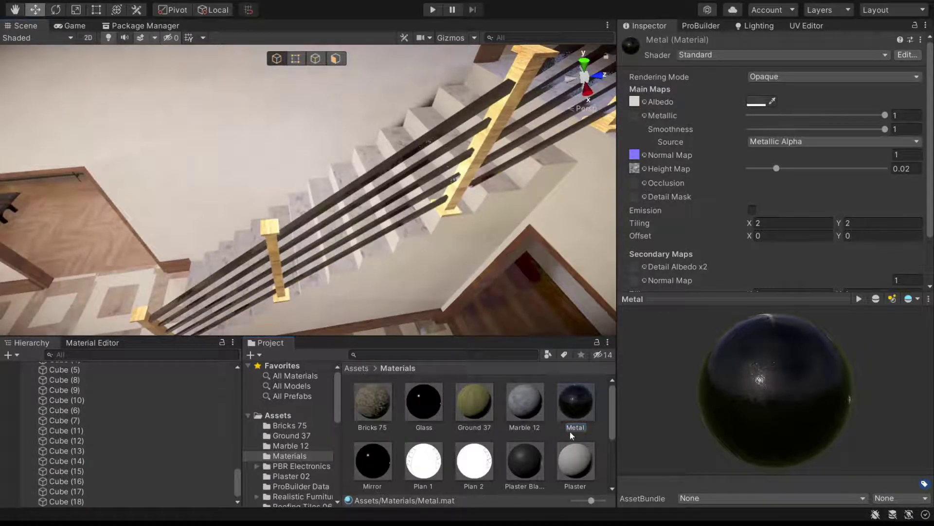
Step: Apply Metal to the railing end cap, the stair post and both landing posts
{"action": "left_click_drag", "start_coordinate": [206, 312], "coordinate": [137, 321]}
{"action": "left_click_drag", "start_coordinate": [287, 235], "coordinate": [266, 228]}
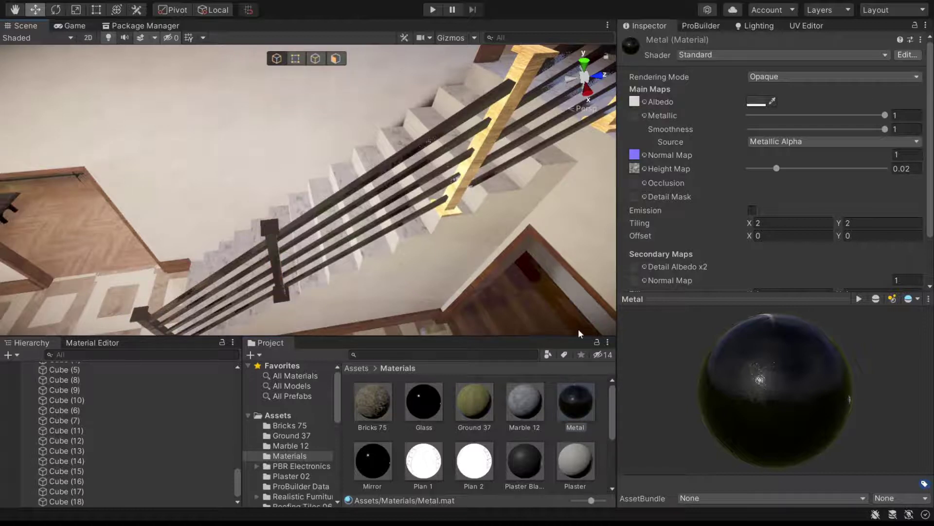
{"action": "right_click_drag", "start_coordinate": [463, 146], "coordinate": [376, 208]}
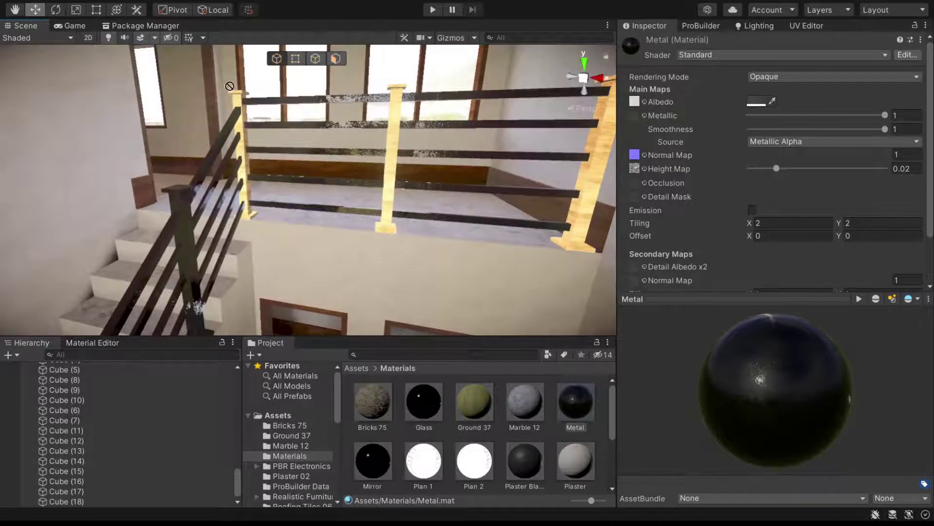
{"action": "left_click_drag", "start_coordinate": [229, 86], "coordinate": [236, 104]}
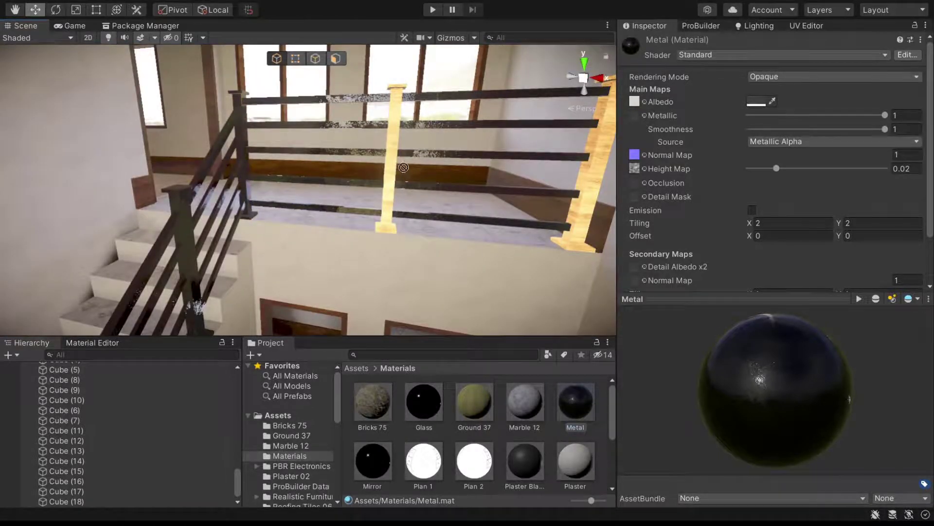
{"action": "left_click_drag", "start_coordinate": [404, 167], "coordinate": [396, 169]}
{"action": "left_click", "coordinate": [576, 380]}
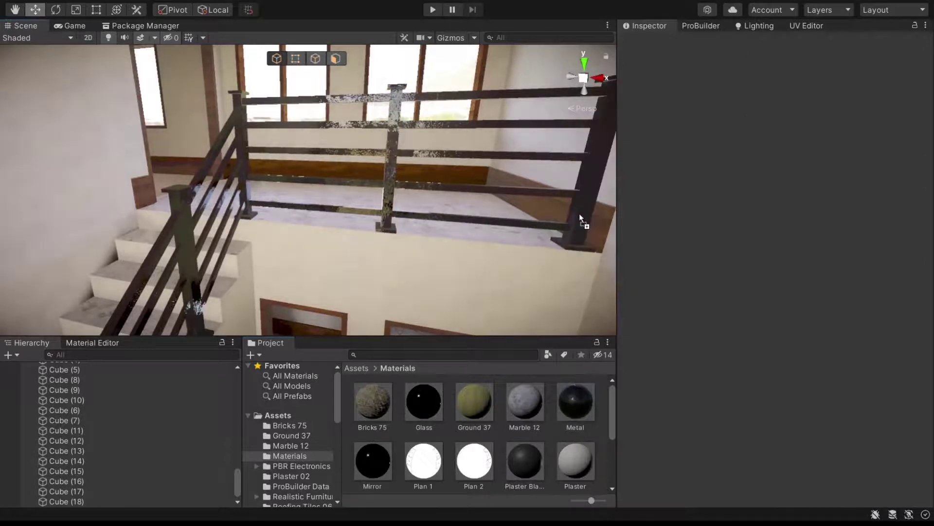
{"action": "scroll", "coordinate": [579, 213], "scroll_direction": "down", "scroll_amount": 5}
{"action": "scroll", "coordinate": [431, 226], "scroll_direction": "down", "scroll_amount": 5}
{"action": "middle_click_drag", "start_coordinate": [343, 229], "coordinate": [295, 213]}
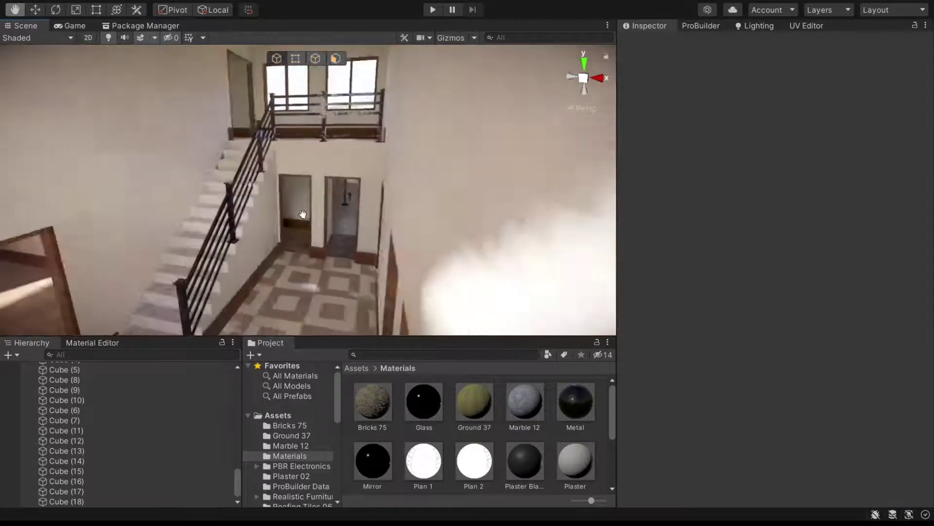
{"action": "scroll", "coordinate": [367, 227], "scroll_direction": "up", "scroll_amount": 5}
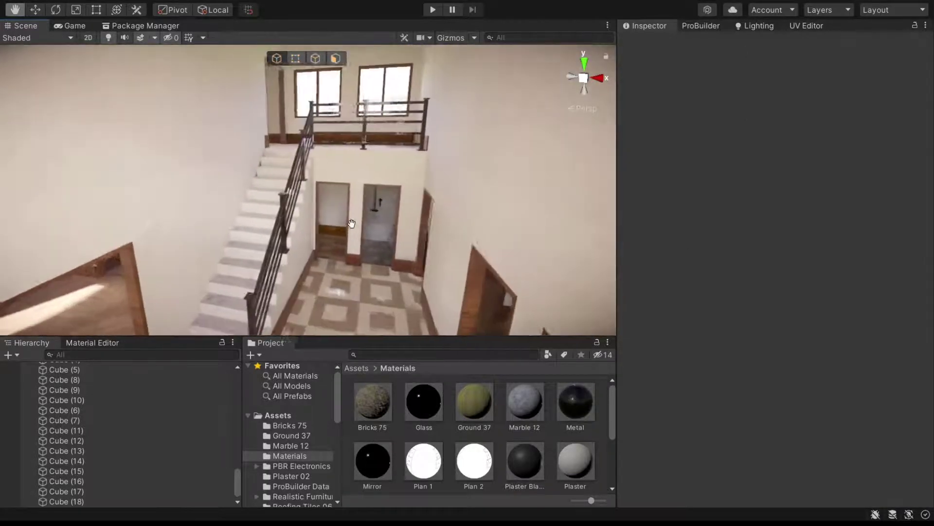
{"action": "right_click_drag", "start_coordinate": [367, 228], "coordinate": [254, 226]}
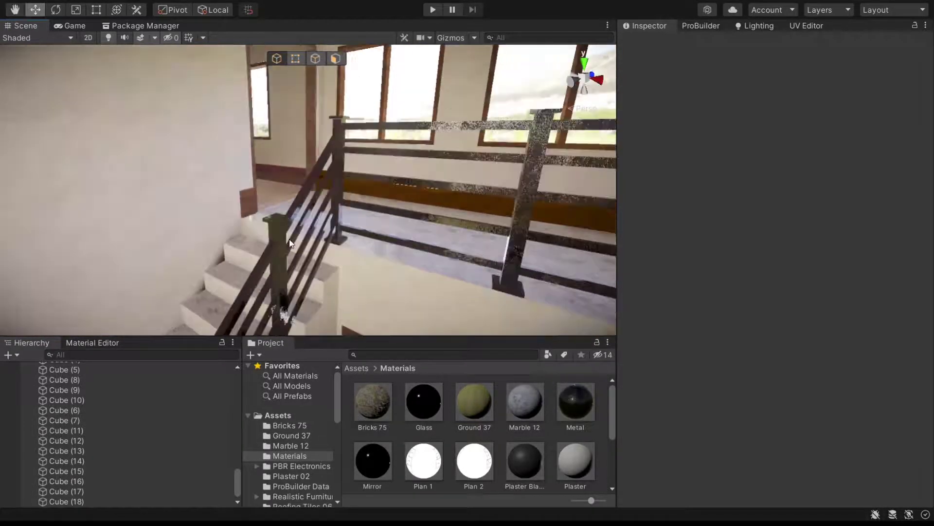
{"action": "right_click_drag", "start_coordinate": [131, 209], "coordinate": [198, 229]}
{"action": "key", "text": "w"}
{"action": "scroll", "coordinate": [279, 230], "scroll_direction": "up", "scroll_amount": 2}
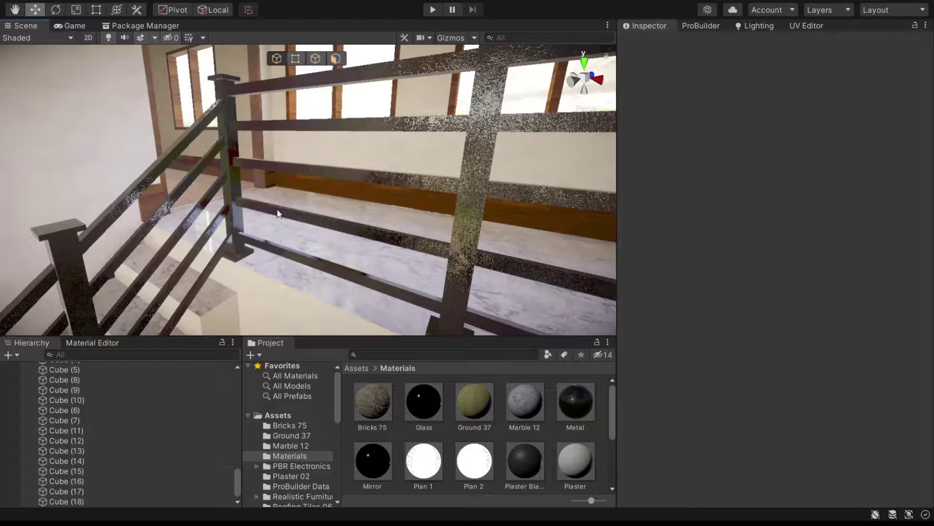
{"action": "left_click", "coordinate": [278, 214]}
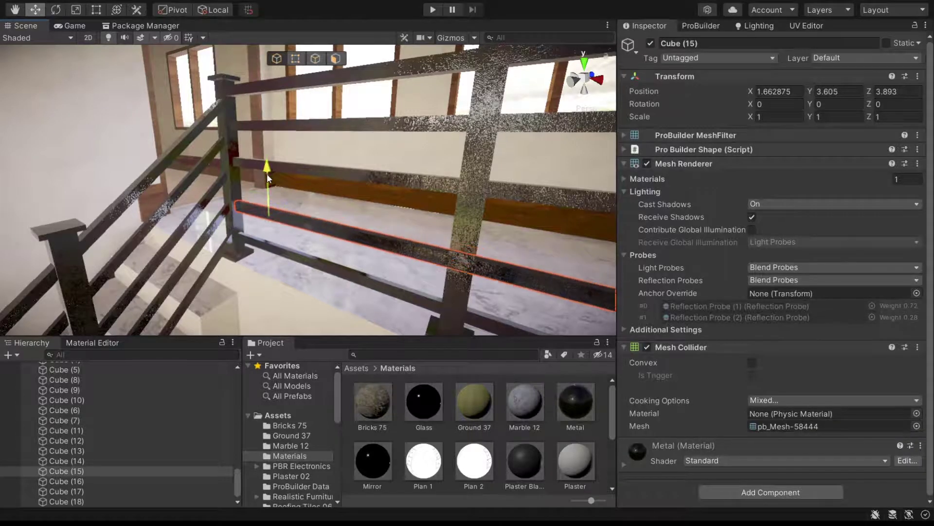
Step: Lower rail bars Cube (14) and Cube (13) slightly, then select top rail Cube (17)
{"action": "left_click", "coordinate": [278, 165]}
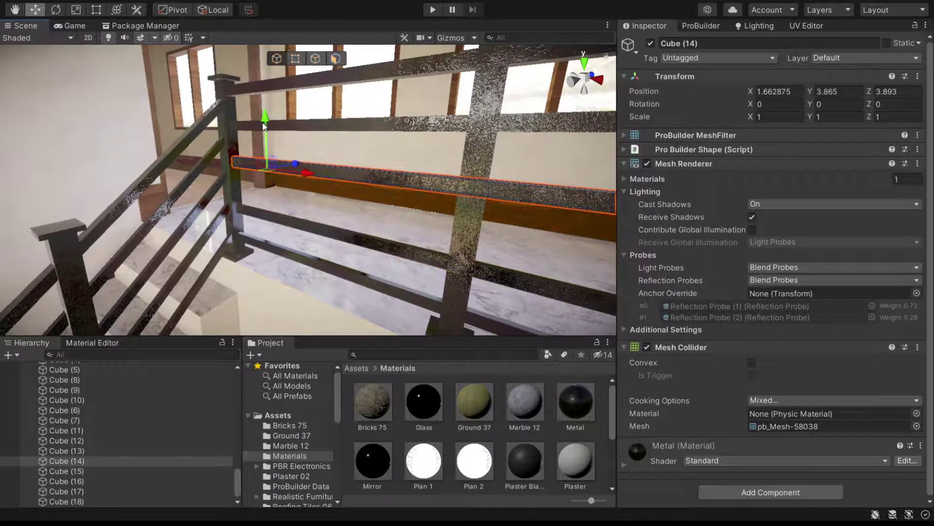
{"action": "left_click_drag", "start_coordinate": [263, 125], "coordinate": [269, 141]}
{"action": "left_click", "coordinate": [284, 130]}
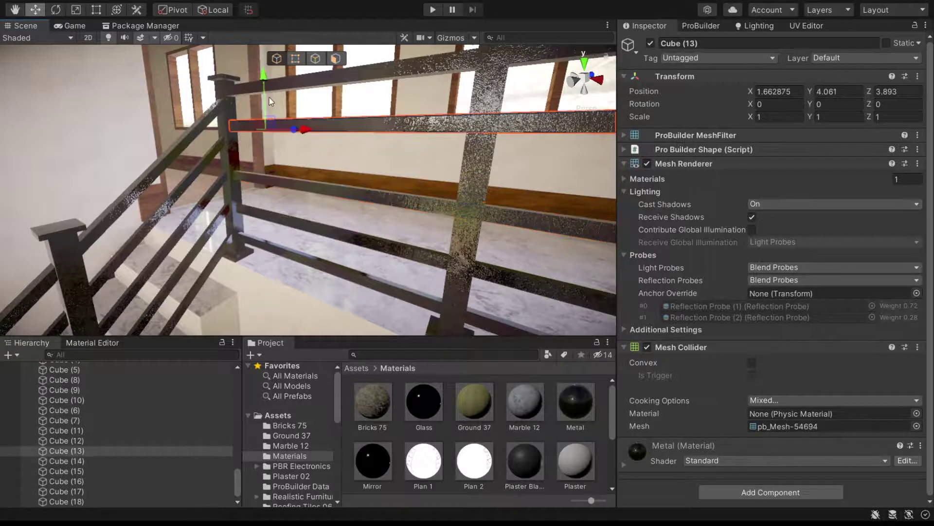
{"action": "left_click_drag", "start_coordinate": [263, 83], "coordinate": [262, 97]}
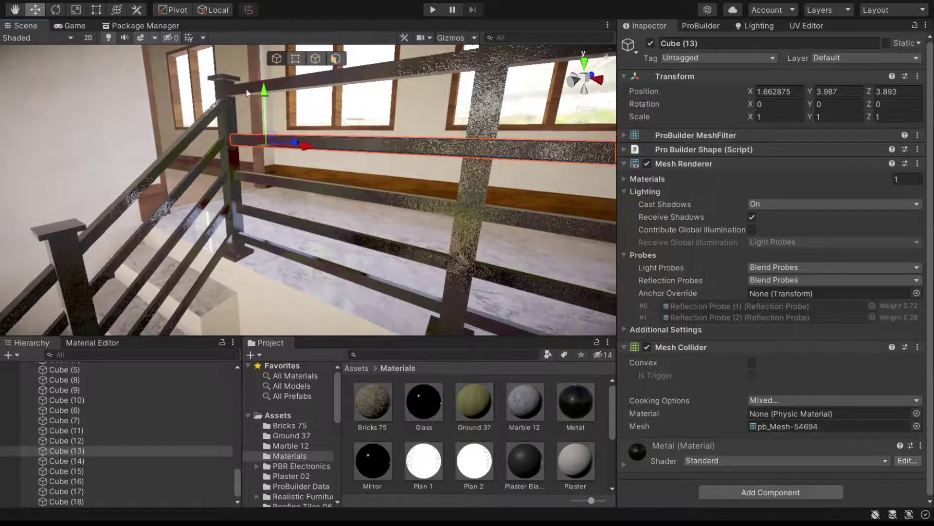
{"action": "left_click", "coordinate": [248, 93]}
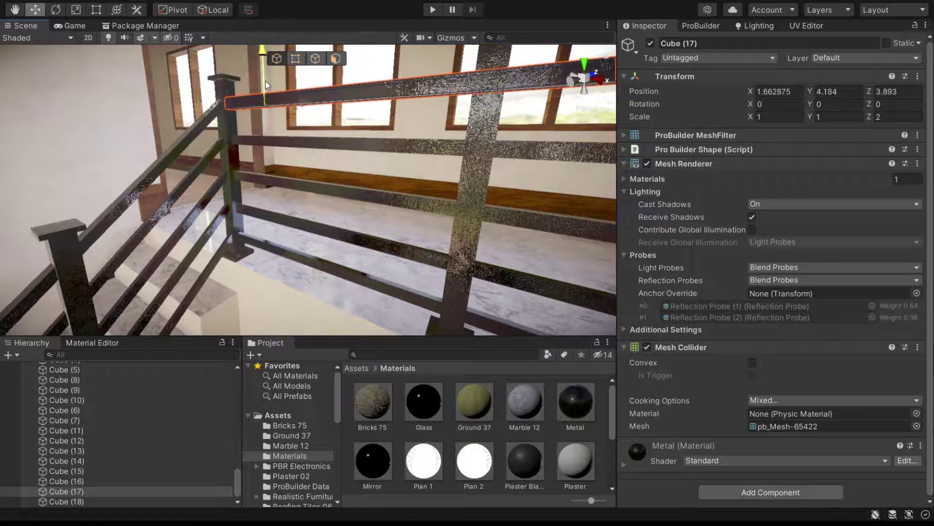
{"action": "right_click_drag", "start_coordinate": [266, 86], "coordinate": [293, 253]}
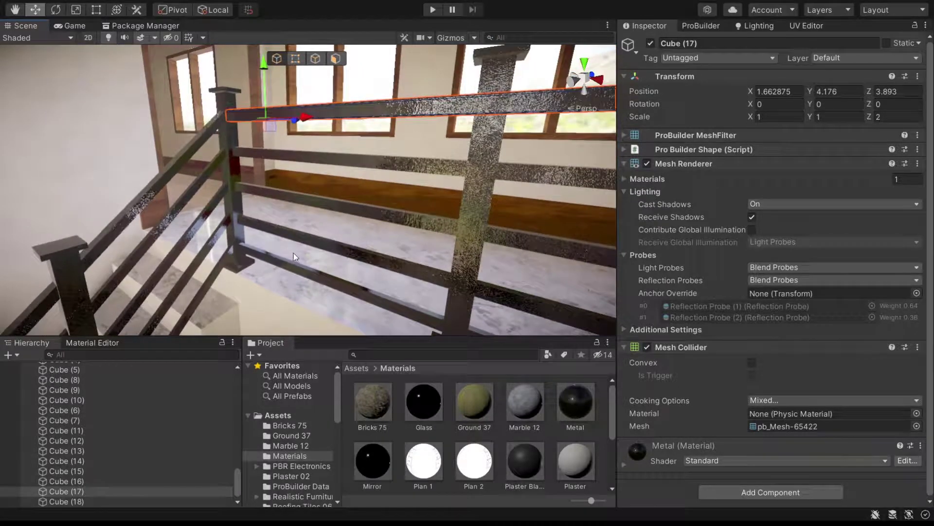
{"action": "middle_click_drag", "start_coordinate": [205, 168], "coordinate": [415, 128]}
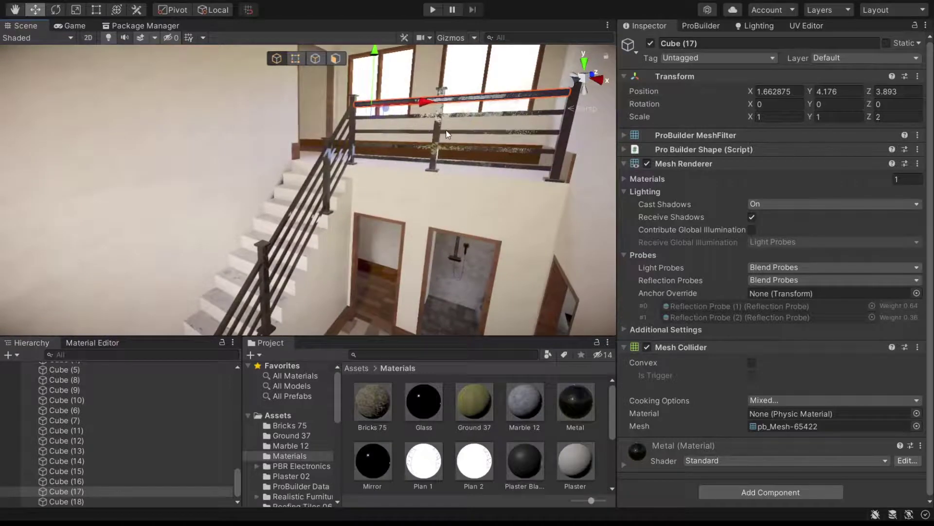
{"action": "mouse_move", "coordinate": [405, 174]}
{"action": "right_mouse_down"}
{"action": "mouse_move", "coordinate": [253, 255]}
{"action": "mouse_move", "coordinate": [473, 84]}
{"action": "mouse_move", "coordinate": [448, 40]}
{"action": "right_mouse_up"}
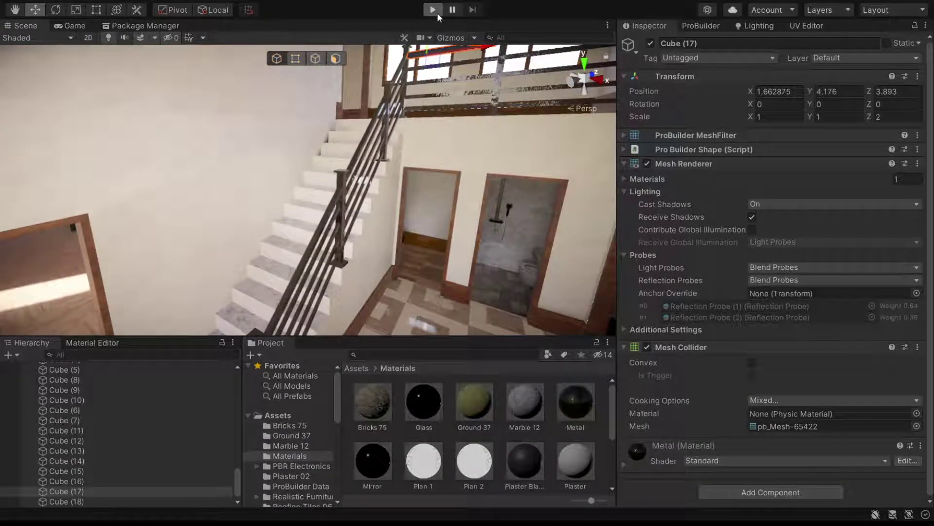
{"action": "left_click", "coordinate": [436, 12]}
{"action": "left_click", "coordinate": [401, 188]}
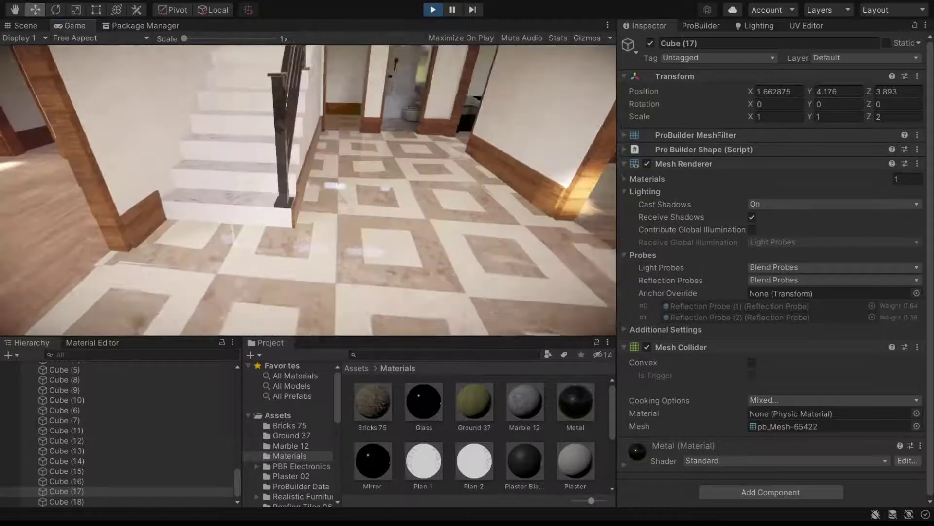
{"action": "key", "text": "w"}
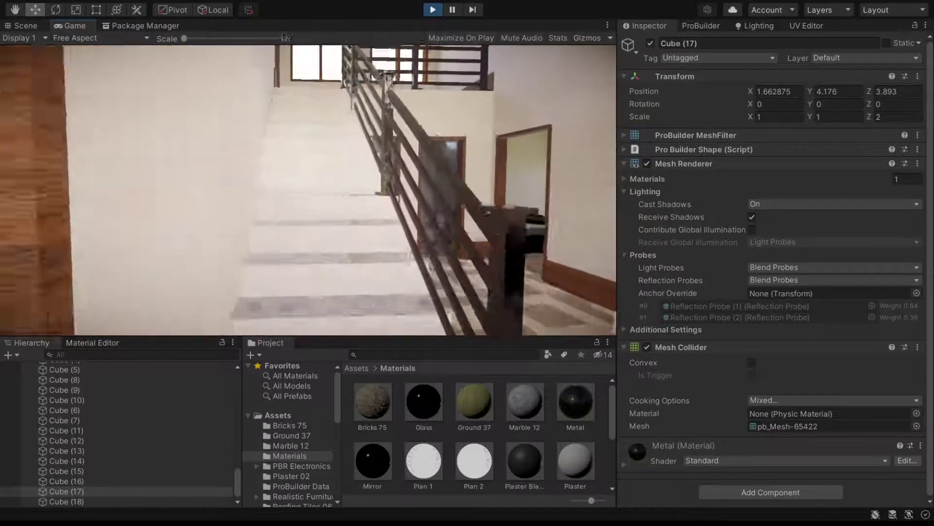
{"action": "key", "text": "w"}
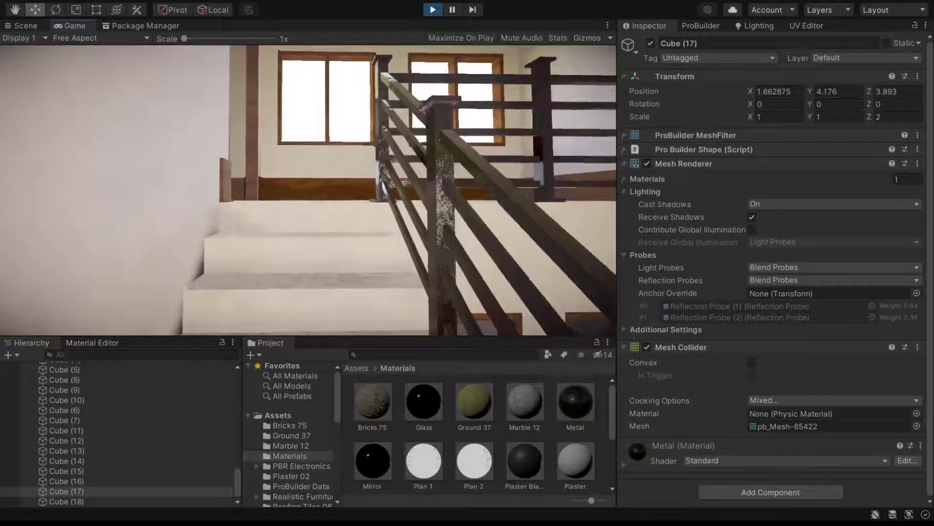
{"action": "key", "text": "w"}
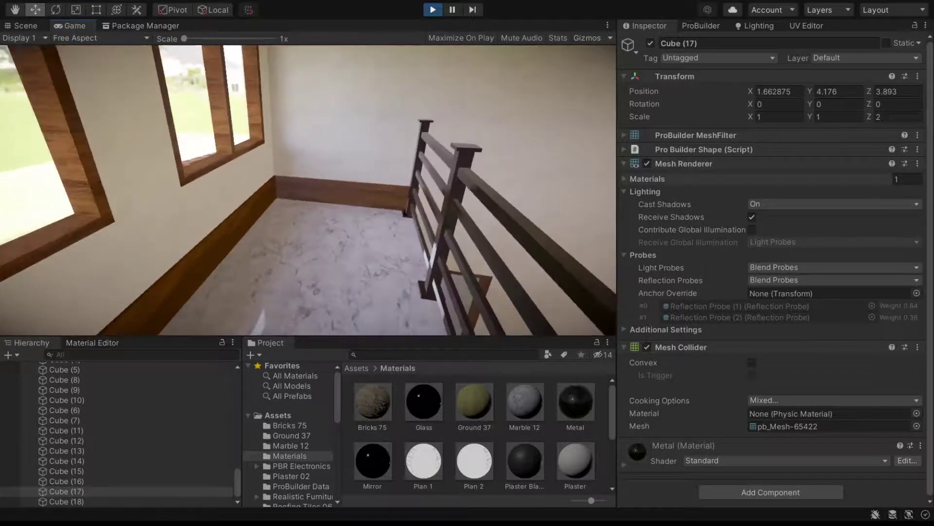
{"action": "key", "text": "w"}
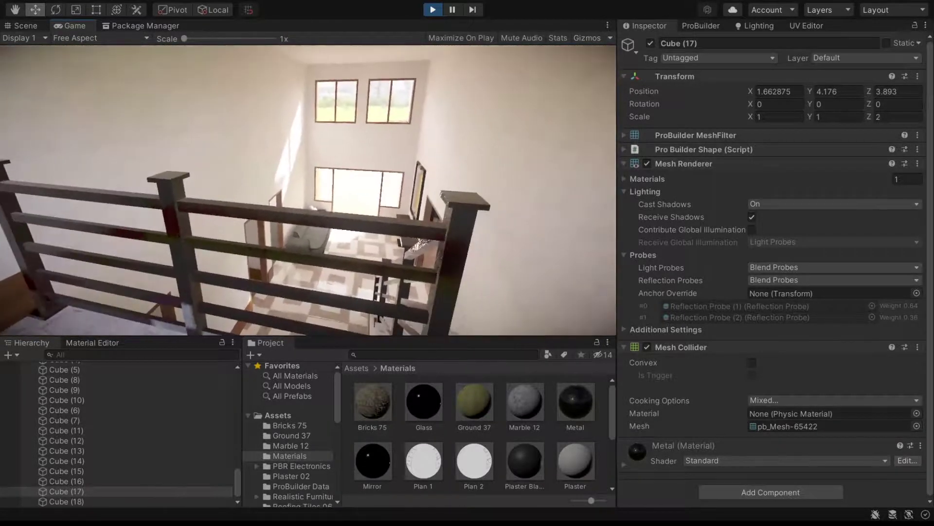
{"action": "key", "text": "w"}
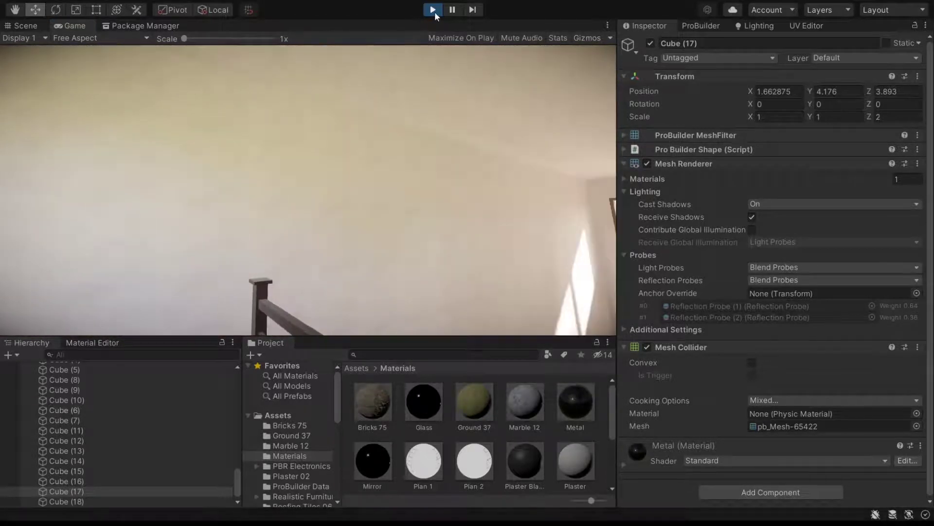
{"action": "left_click", "coordinate": [433, 11]}
{"action": "key", "text": "f"}
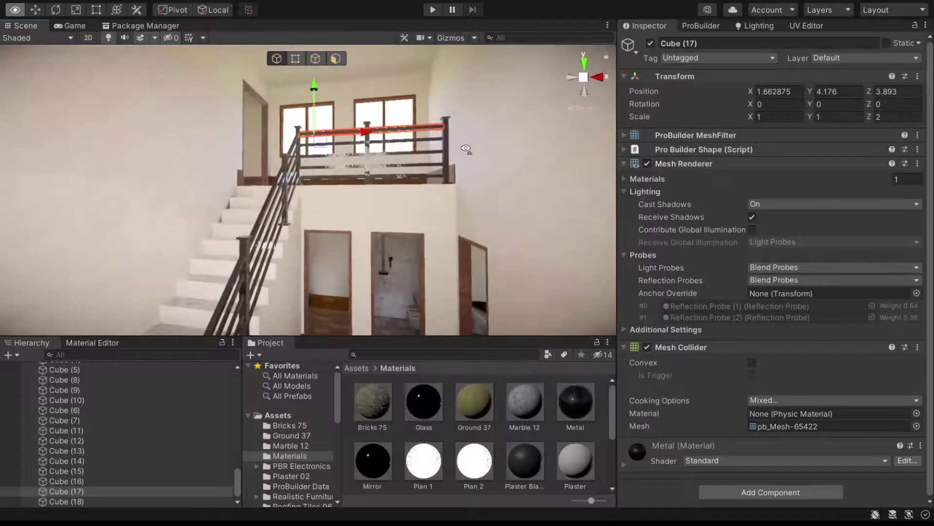
{"action": "mouse_move", "coordinate": [384, 203]}
{"action": "left_mouse_down", "text": "alt"}
{"action": "mouse_move", "coordinate": [468, 148]}
{"action": "mouse_move", "coordinate": [314, 191]}
{"action": "left_mouse_up", "text": "alt"}
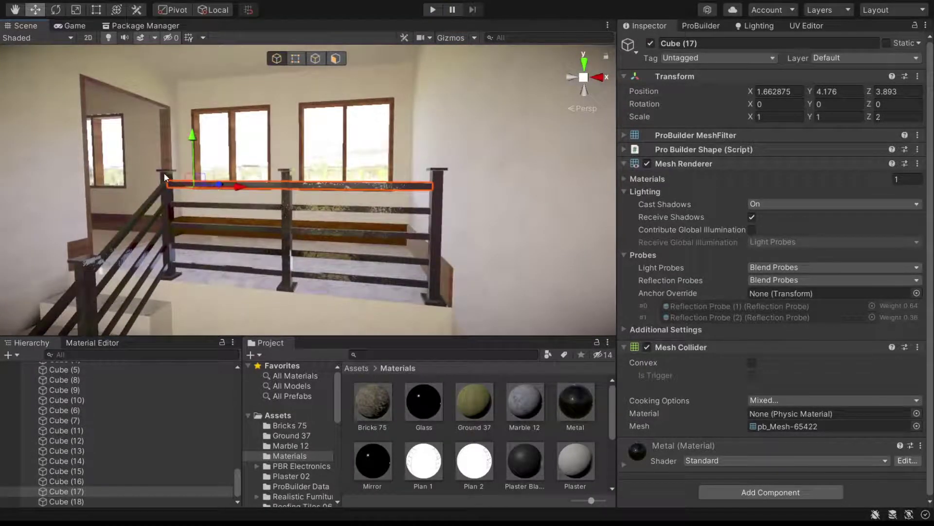
{"action": "left_click", "coordinate": [164, 172]}
{"action": "left_click", "coordinate": [292, 177], "text": "shift"}
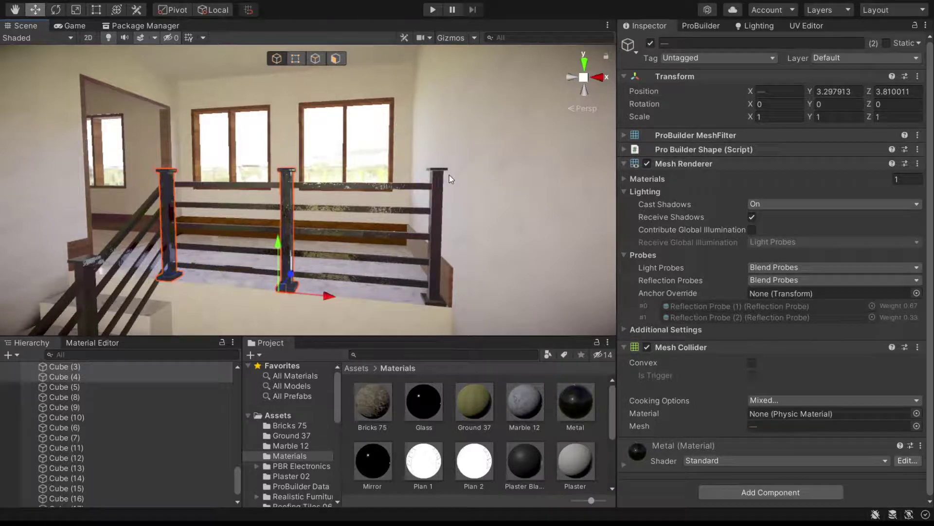
{"action": "left_click", "coordinate": [443, 179], "text": "shift"}
{"action": "left_click", "coordinate": [294, 58]}
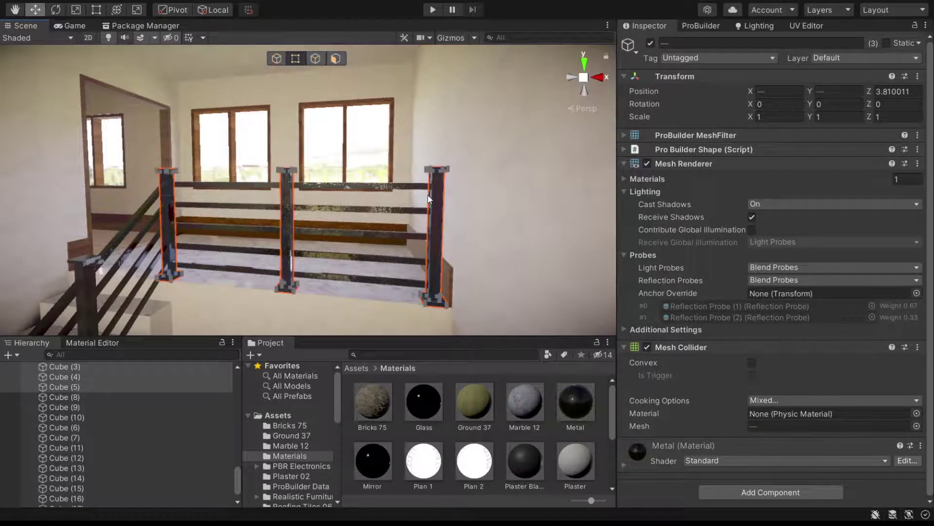
{"action": "mouse_move", "coordinate": [439, 143]}
{"action": "right_mouse_down"}
{"action": "mouse_move", "coordinate": [278, 201]}
{"action": "mouse_move", "coordinate": [466, 195]}
{"action": "right_mouse_up"}
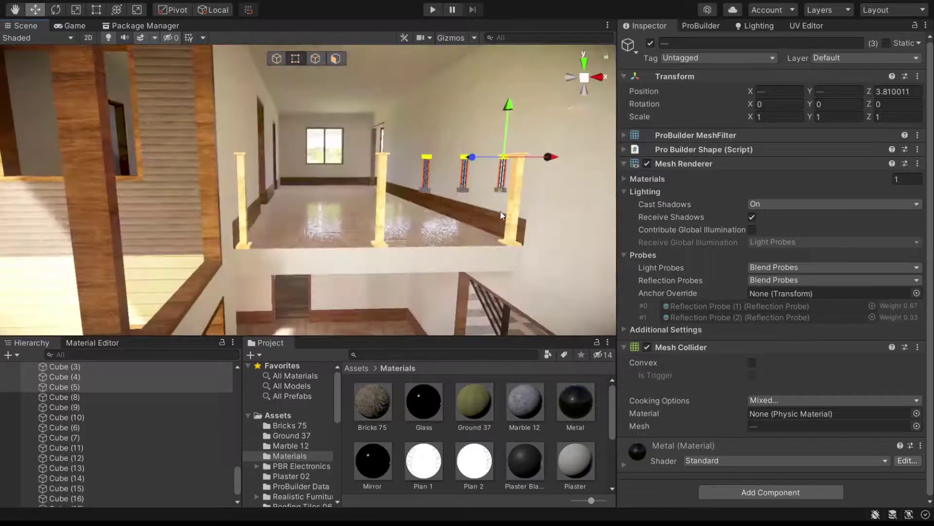
{"action": "mouse_move", "coordinate": [454, 201]}
{"action": "right_mouse_down"}
{"action": "mouse_move", "coordinate": [384, 198]}
{"action": "mouse_move", "coordinate": [368, 223]}
{"action": "right_mouse_up"}
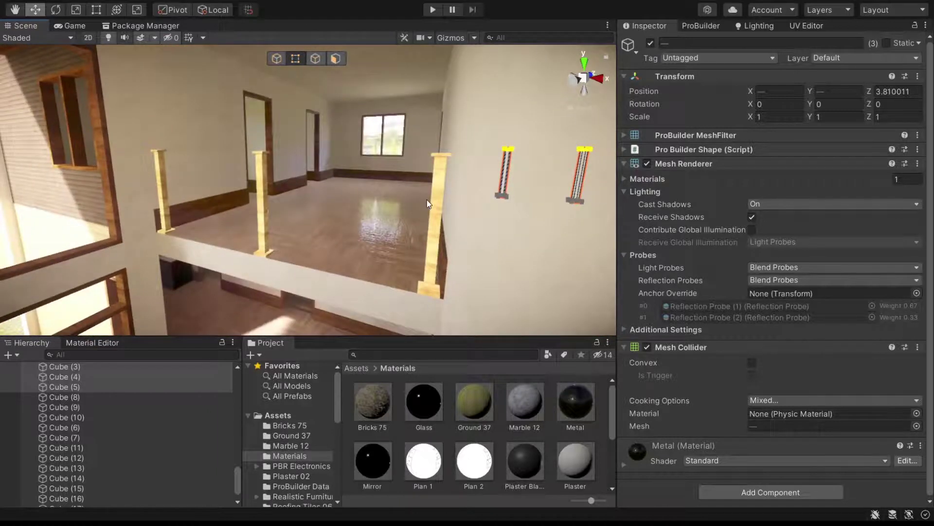
{"action": "left_click", "coordinate": [440, 173]}
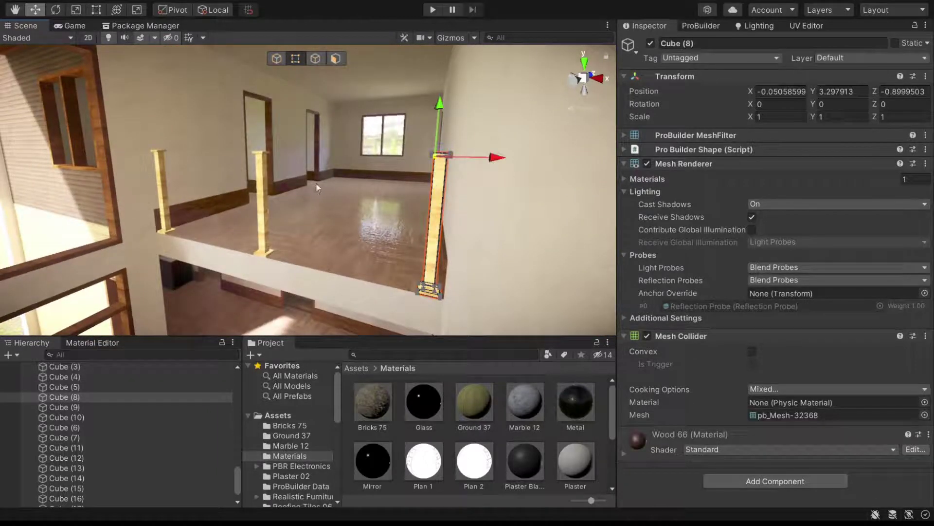
Step: Select the wooden posts and the black landing railing posts together
{"action": "left_click", "coordinate": [264, 170], "text": "shift"}
{"action": "left_click", "coordinate": [157, 168], "text": "shift"}
{"action": "mouse_move", "coordinate": [325, 168]}
{"action": "right_mouse_down"}
{"action": "mouse_move", "coordinate": [342, 152]}
{"action": "mouse_move", "coordinate": [316, 122]}
{"action": "right_mouse_up"}
{"action": "left_click", "coordinate": [302, 151], "text": "shift"}
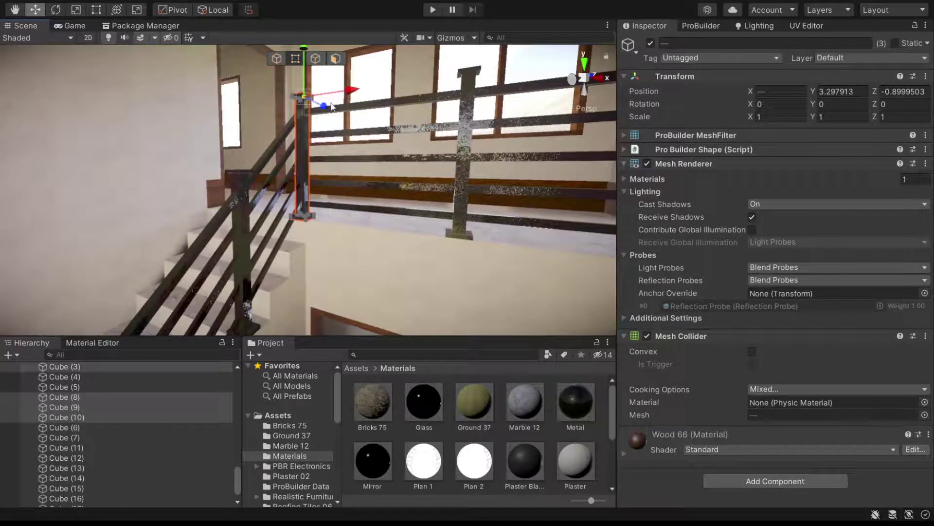
{"action": "left_click", "coordinate": [473, 79], "text": "shift"}
{"action": "right_click_drag", "start_coordinate": [473, 79], "coordinate": [480, 138]}
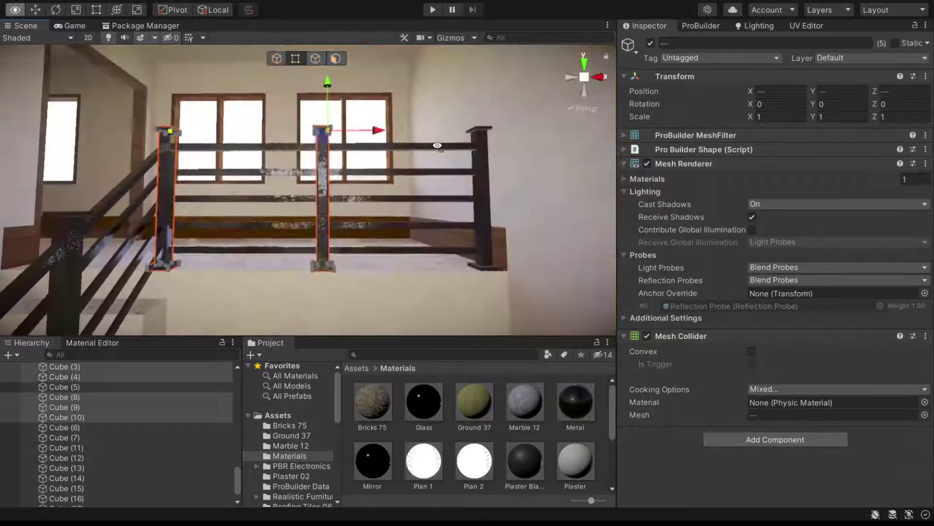
{"action": "left_click", "coordinate": [480, 139], "text": "shift"}
{"action": "right_click_drag", "start_coordinate": [96, 164], "coordinate": [382, 188]}
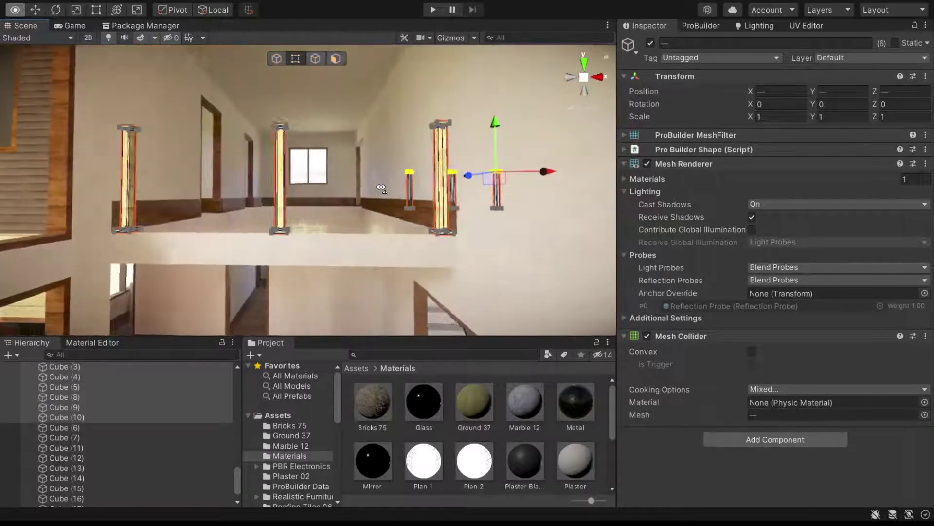
{"action": "right_click_drag", "start_coordinate": [382, 189], "coordinate": [78, 96]}
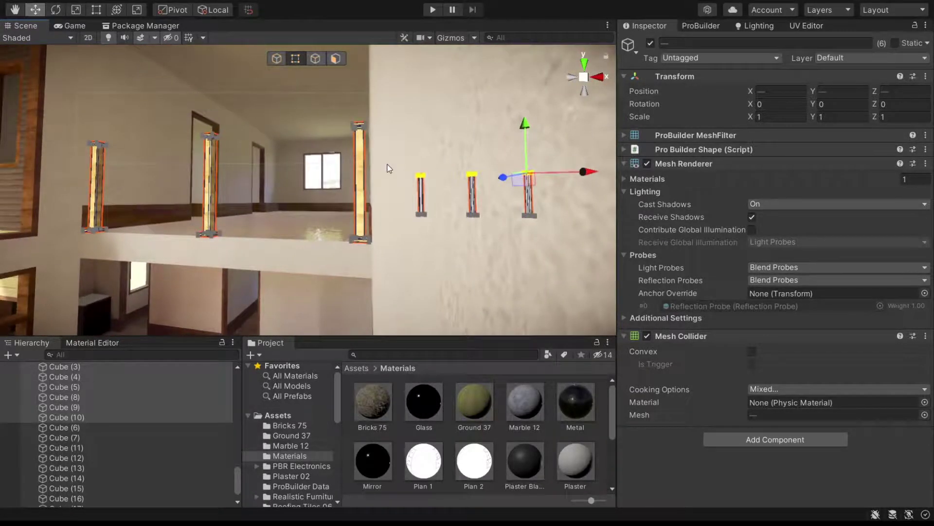
{"action": "right_click_drag", "start_coordinate": [389, 168], "coordinate": [391, 162]}
Step: Move the black landing posts' top faces on Y to meet the top rail, then deselect
{"action": "key", "text": "ctrl+z"}
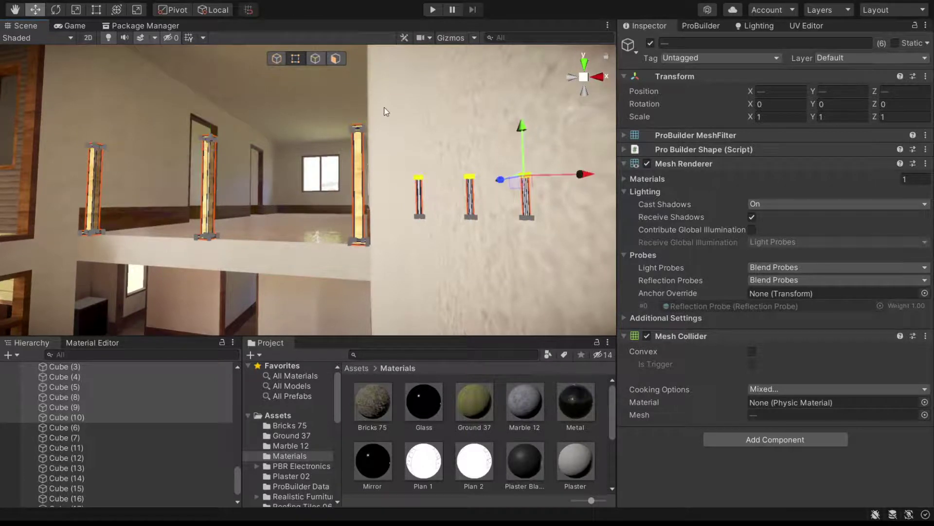
{"action": "mouse_move", "coordinate": [104, 174]}
{"action": "right_mouse_down"}
{"action": "mouse_move", "coordinate": [448, 176]}
{"action": "mouse_move", "coordinate": [547, 113]}
{"action": "right_mouse_up"}
{"action": "left_click_drag", "start_coordinate": [547, 112], "coordinate": [552, 122]}
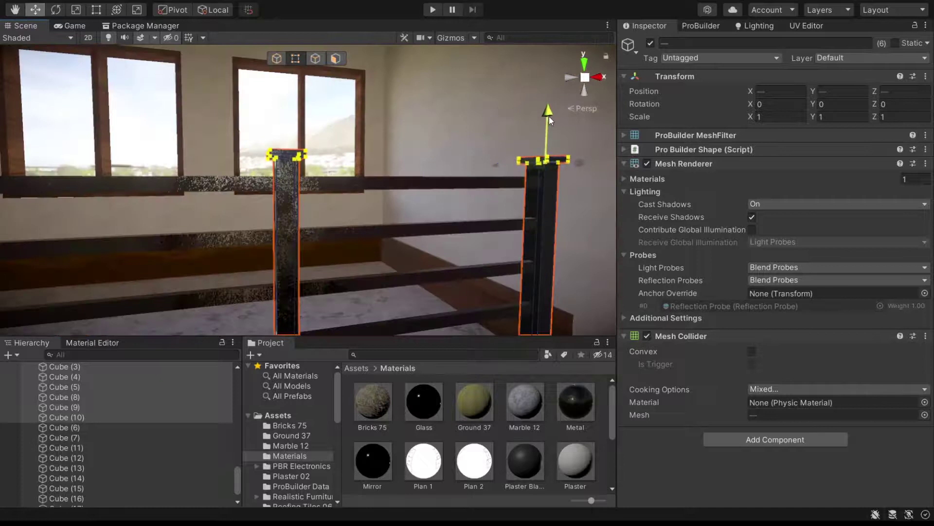
{"action": "key", "text": "f"}
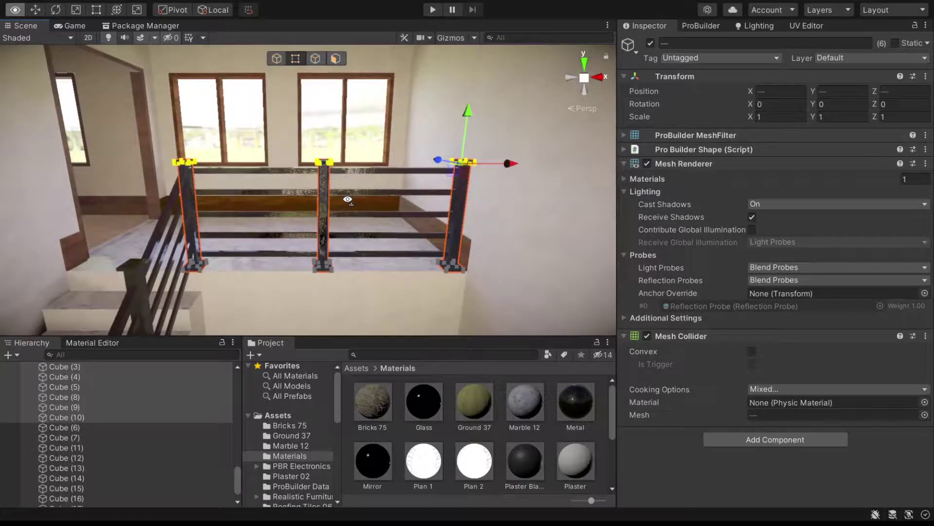
{"action": "left_click", "coordinate": [277, 59]}
{"action": "left_click", "coordinate": [243, 129]}
{"action": "right_click_drag", "start_coordinate": [244, 129], "coordinate": [180, 151]}
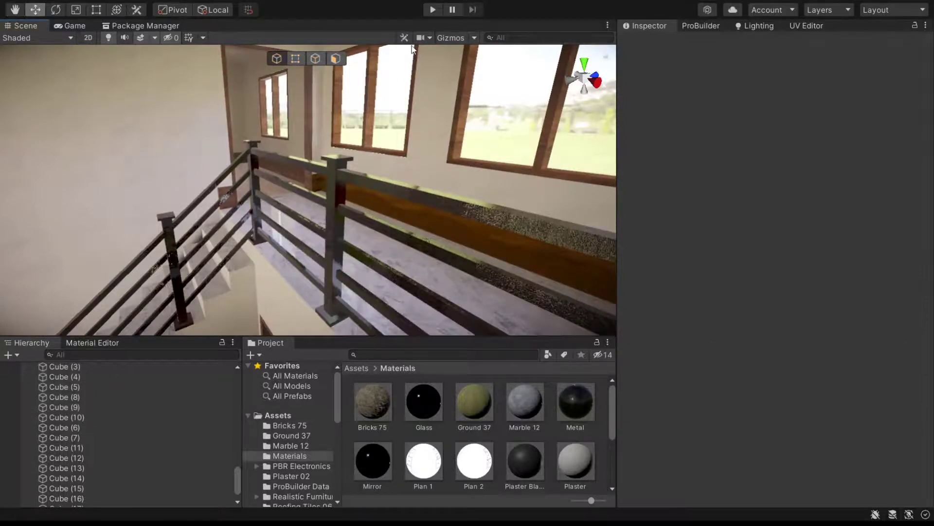
{"action": "left_click", "coordinate": [424, 12]}
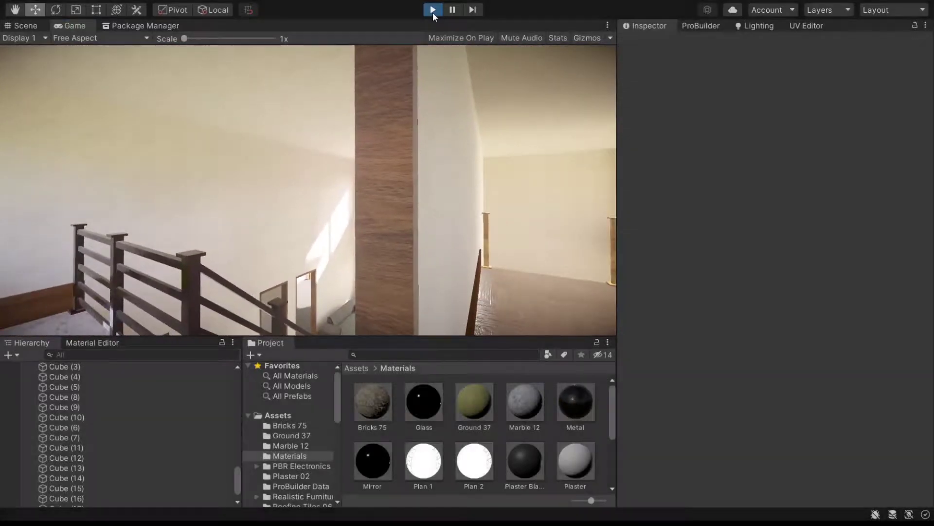
{"action": "left_click", "coordinate": [433, 10]}
{"action": "right_click_drag", "start_coordinate": [358, 95], "coordinate": [520, 171]}
{"action": "left_click", "coordinate": [520, 171]}
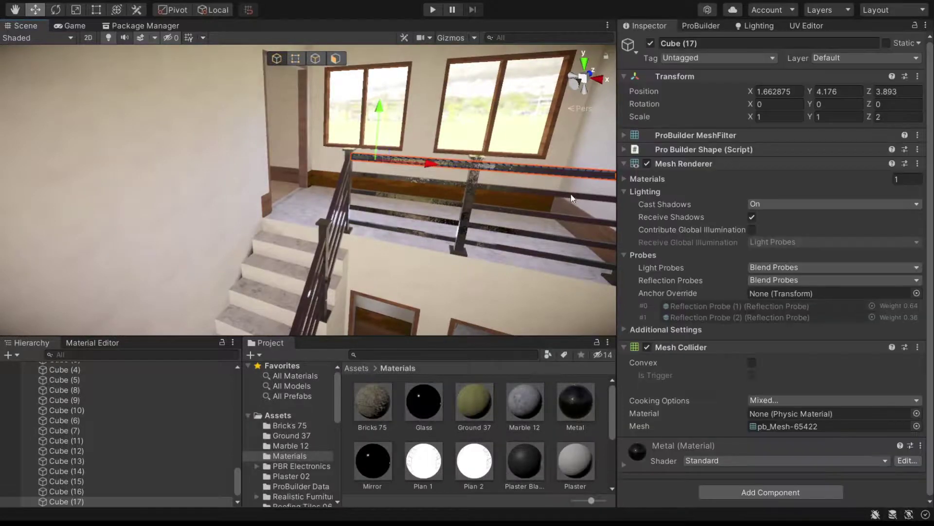
Step: Select the five stair railing bars Cube (13)–(17) and duplicate them
{"action": "left_click", "coordinate": [572, 199], "text": "shift"}
{"action": "left_click", "coordinate": [569, 219], "text": "shift"}
{"action": "left_click", "coordinate": [566, 252], "text": "shift"}
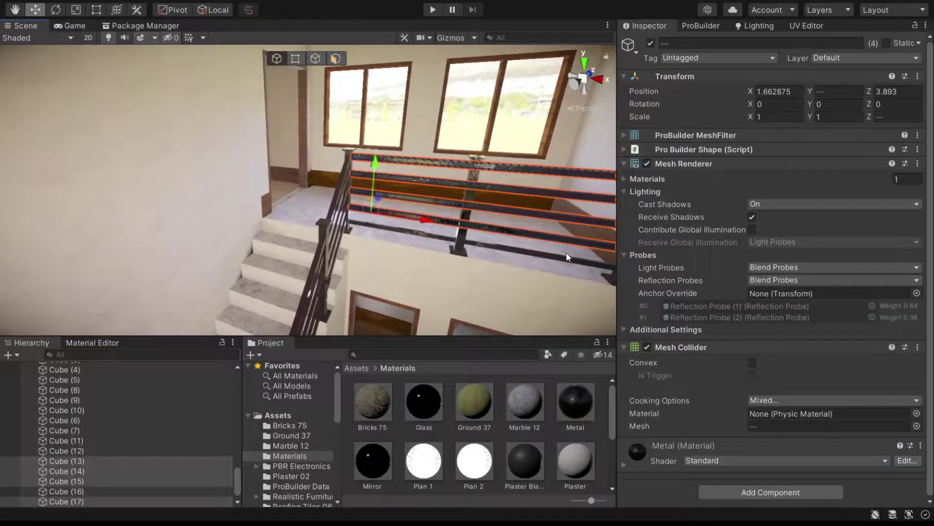
{"action": "left_click", "coordinate": [565, 261], "text": "shift"}
{"action": "left_click", "coordinate": [415, 247], "text": "shift"}
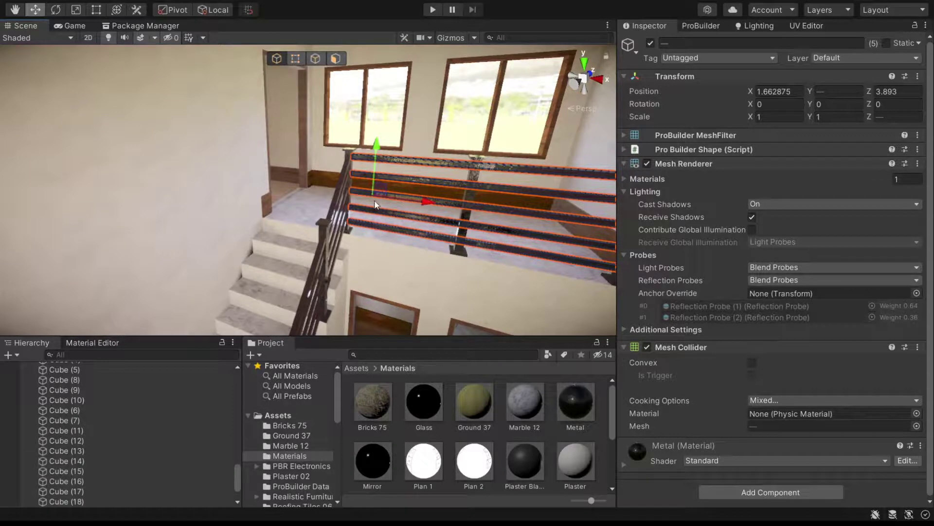
Step: Move the duplicated railing bars onto the upper gallery edge against the wooden pillar
{"action": "mouse_move", "coordinate": [372, 197]}
{"action": "left_mouse_down"}
{"action": "mouse_move", "coordinate": [59, 204]}
{"action": "mouse_move", "coordinate": [300, 196]}
{"action": "mouse_move", "coordinate": [233, 251]}
{"action": "mouse_move", "coordinate": [240, 179]}
{"action": "mouse_move", "coordinate": [307, 161]}
{"action": "left_mouse_up"}
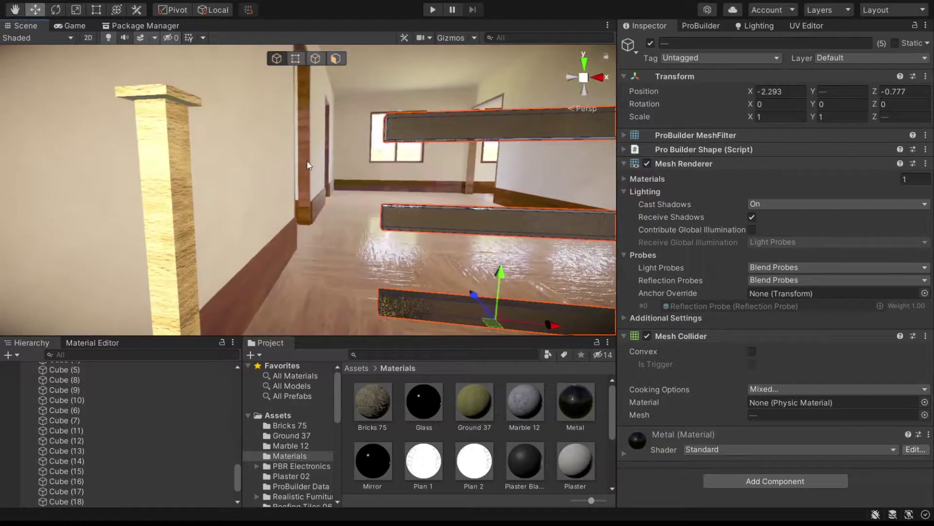
{"action": "left_click_drag", "start_coordinate": [387, 112], "coordinate": [164, 102]}
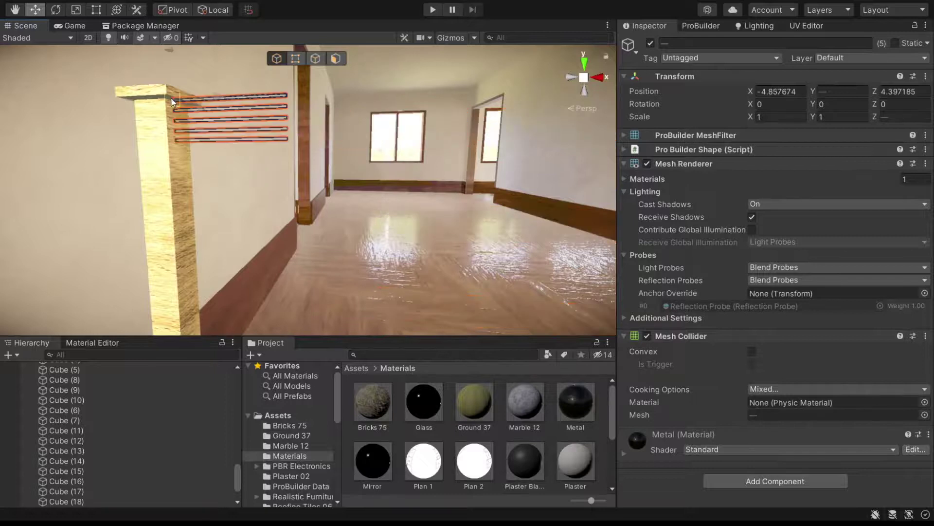
{"action": "key", "text": "f"}
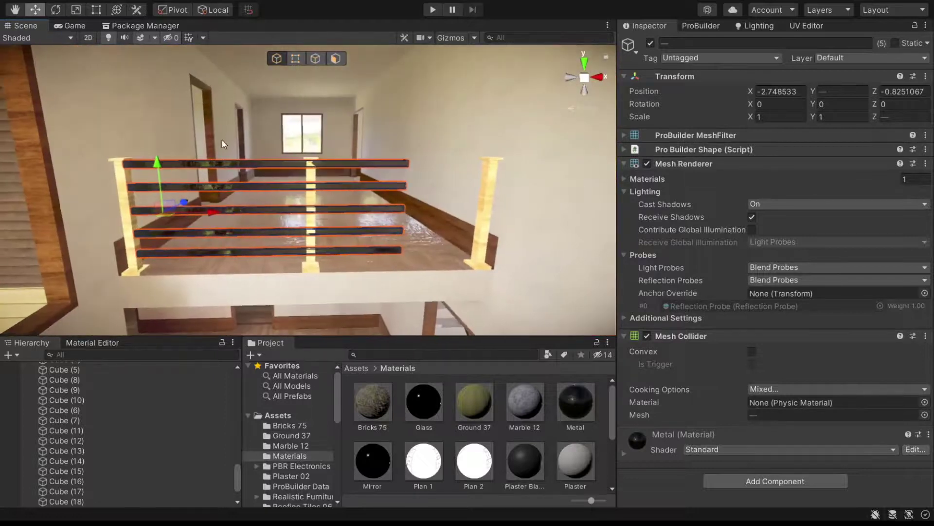
{"action": "mouse_move", "coordinate": [158, 163]}
{"action": "left_mouse_down", "text": "alt"}
{"action": "mouse_move", "coordinate": [245, 157]}
{"action": "mouse_move", "coordinate": [117, 162]}
{"action": "mouse_move", "coordinate": [141, 198]}
{"action": "left_mouse_up", "text": "alt"}
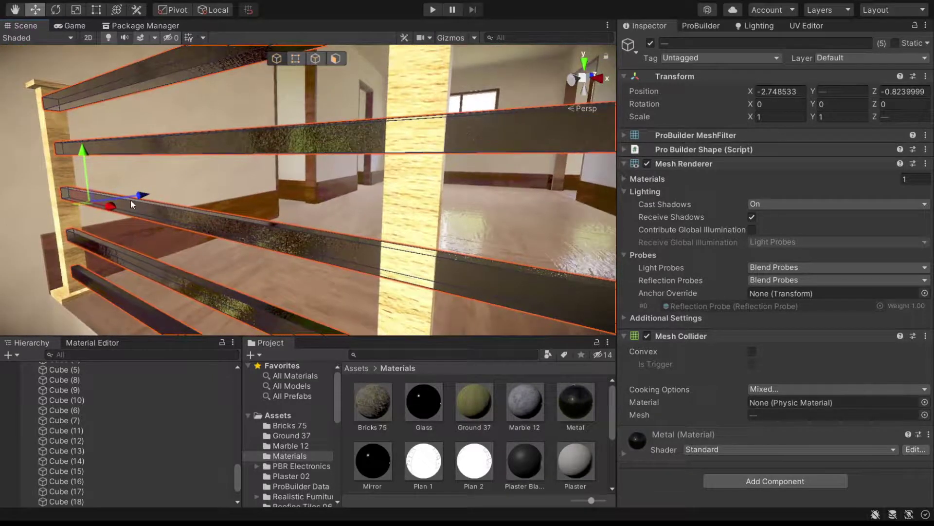
{"action": "mouse_move", "coordinate": [141, 198]}
{"action": "left_mouse_down", "text": "alt"}
{"action": "mouse_move", "coordinate": [306, 191]}
{"action": "mouse_move", "coordinate": [293, 64]}
{"action": "left_mouse_up", "text": "alt"}
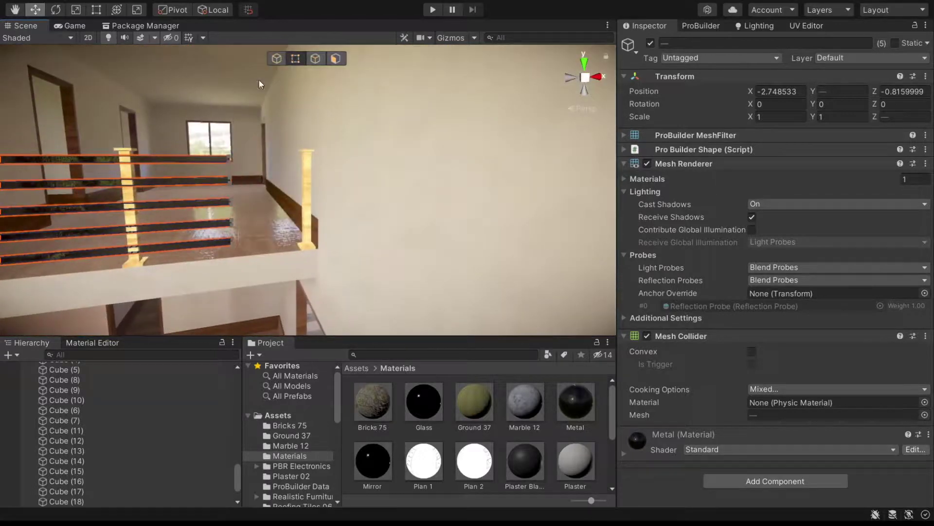
{"action": "mouse_move", "coordinate": [258, 198]}
{"action": "left_mouse_down"}
{"action": "mouse_move", "coordinate": [297, 198]}
{"action": "mouse_move", "coordinate": [391, 231]}
{"action": "mouse_move", "coordinate": [377, 187]}
{"action": "mouse_move", "coordinate": [440, 234]}
{"action": "mouse_move", "coordinate": [334, 161]}
{"action": "left_mouse_up"}
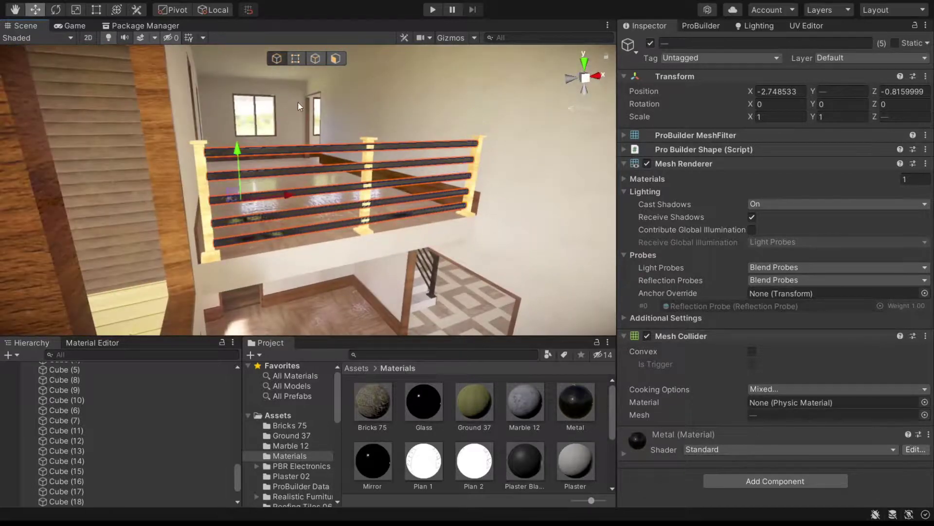
Step: Apply the Metal material to the gallery's middle, right-end and left posts
{"action": "left_click_drag", "start_coordinate": [584, 404], "coordinate": [373, 235]}
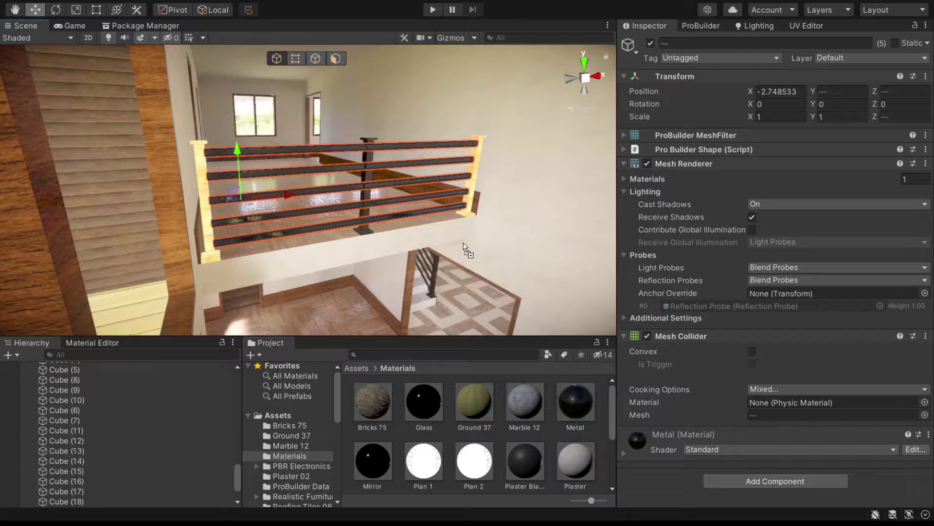
{"action": "left_click_drag", "start_coordinate": [463, 243], "coordinate": [464, 213]}
{"action": "left_click_drag", "start_coordinate": [314, 265], "coordinate": [206, 242]}
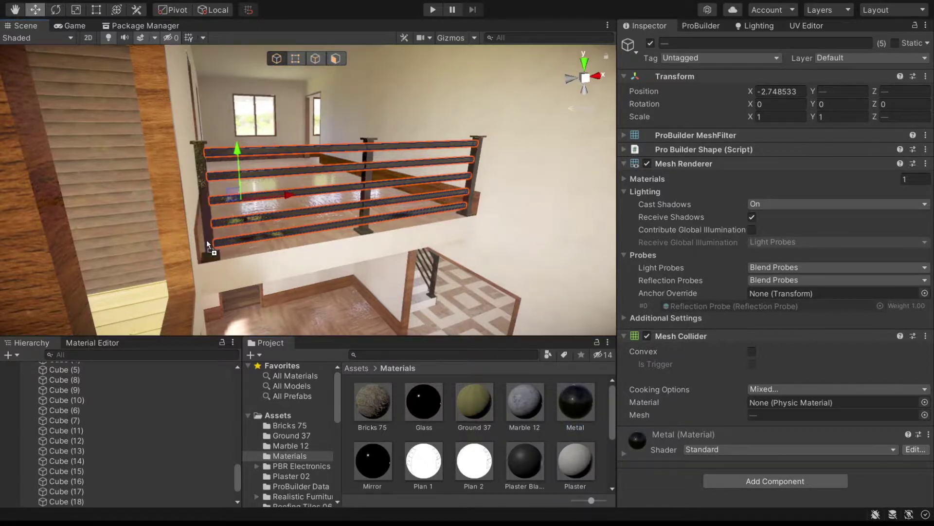
{"action": "left_click", "coordinate": [262, 109]}
{"action": "mouse_move", "coordinate": [471, 145]}
{"action": "right_mouse_down"}
{"action": "mouse_move", "coordinate": [327, 164]}
{"action": "mouse_move", "coordinate": [328, 148]}
{"action": "right_mouse_up"}
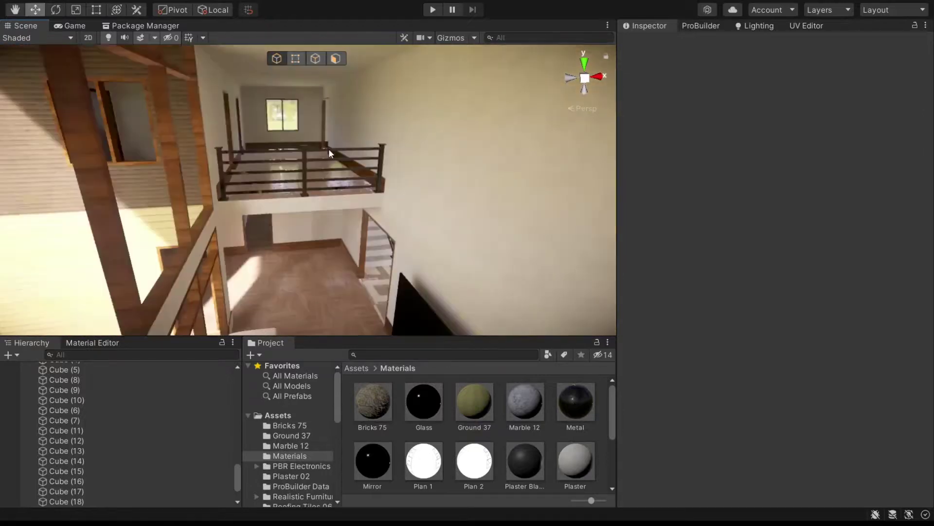
{"action": "middle_click_drag", "start_coordinate": [349, 159], "coordinate": [222, 163]}
{"action": "scroll", "coordinate": [222, 163], "scroll_direction": "down", "scroll_amount": 5}
{"action": "scroll", "coordinate": [253, 180], "scroll_direction": "up", "scroll_amount": 3}
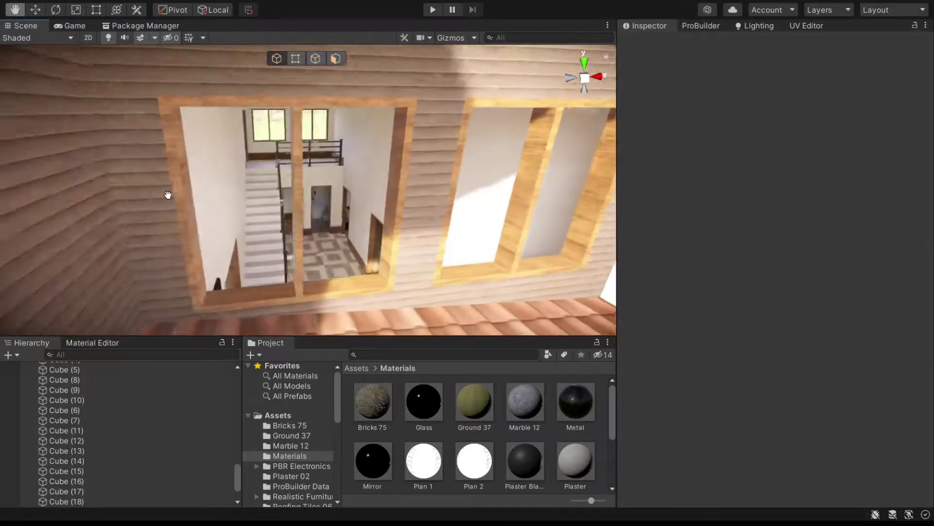
{"action": "scroll", "coordinate": [278, 190], "scroll_direction": "up", "scroll_amount": 2}
{"action": "mouse_move", "coordinate": [317, 236]}
{"action": "right_mouse_down"}
{"action": "mouse_move", "coordinate": [281, 120]}
{"action": "mouse_move", "coordinate": [383, 191]}
{"action": "mouse_move", "coordinate": [247, 172]}
{"action": "right_mouse_up"}
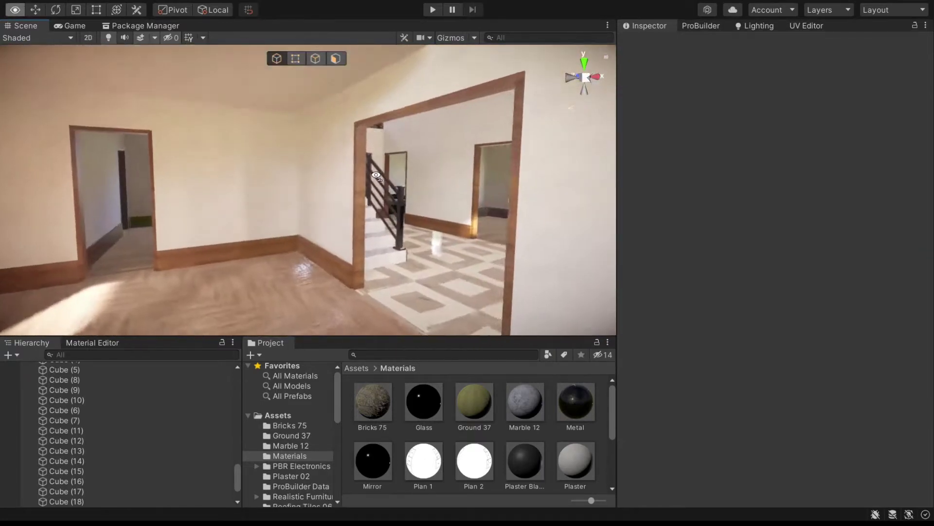